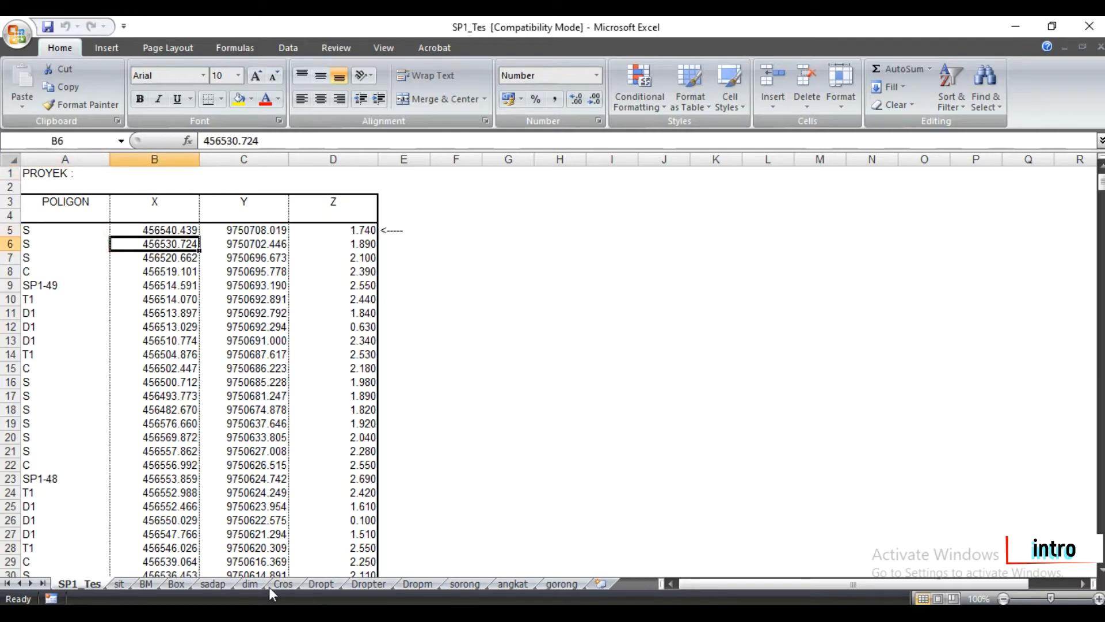
pyautogui.moveTo(259, 613)
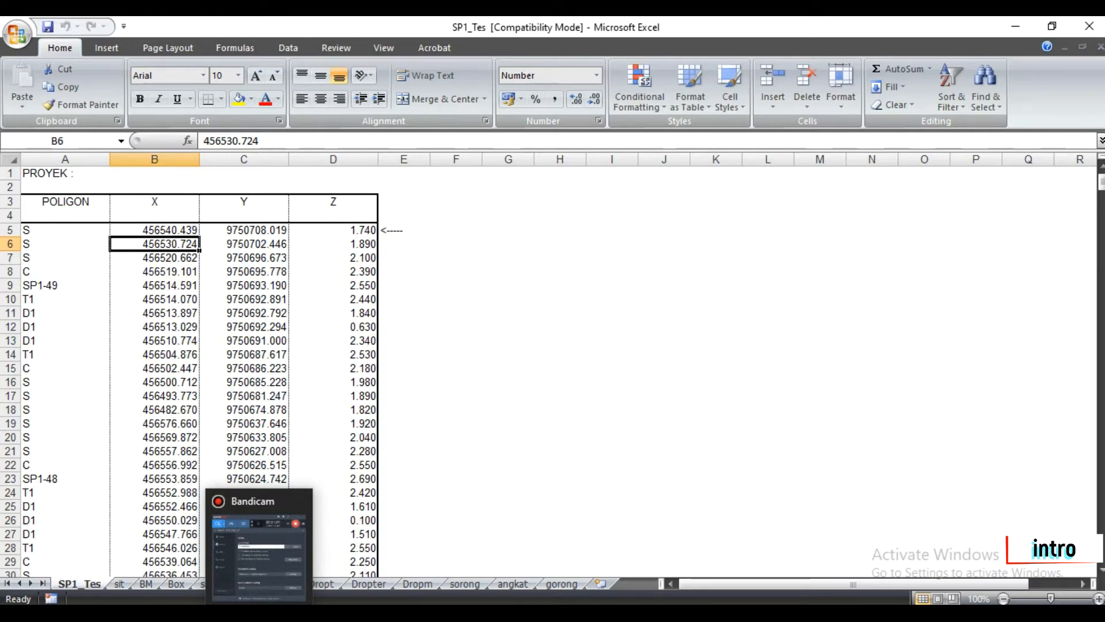
pyautogui.press('Down')
pyautogui.press('Down')
pyautogui.press('Down')
pyautogui.press('Down')
pyautogui.press('Down')
pyautogui.press('Down')
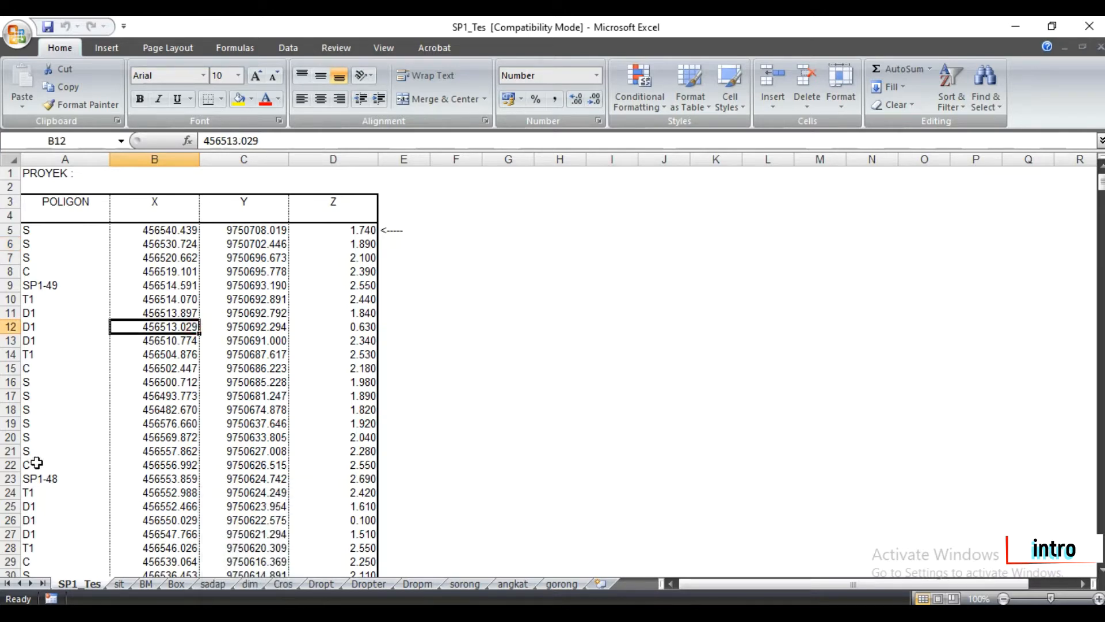
# - Switch to AutoCAD and bring up the first sheet of the cross-section drawing c-JackCAD SUB PRIMER 1 (SP1).dwg
pyautogui.hotkey('alt', 'Tab')
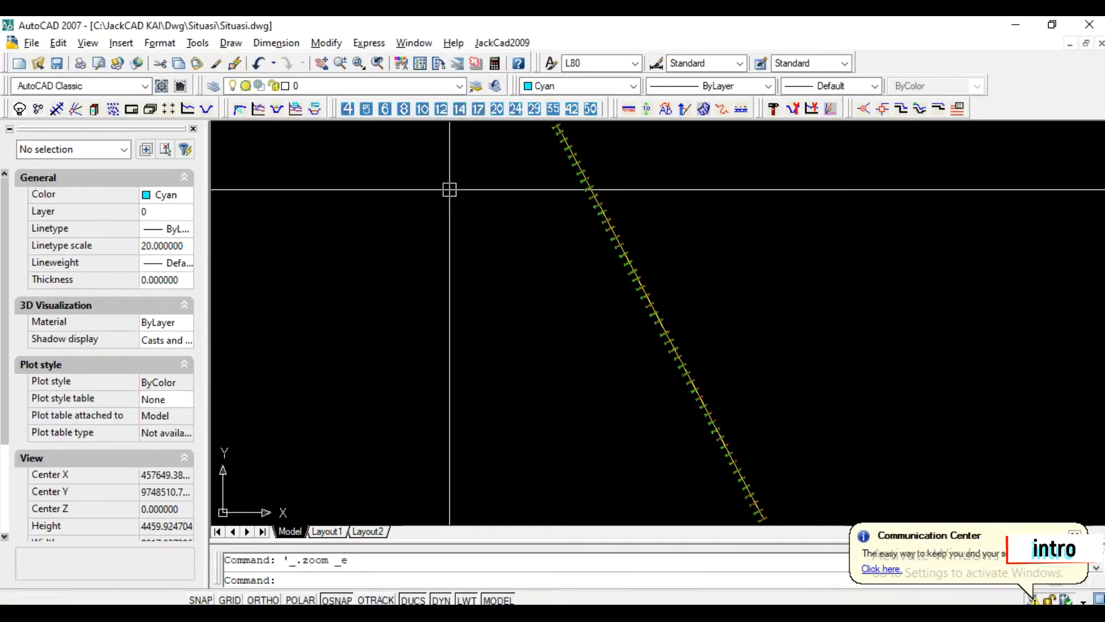
pyautogui.click(415, 43)
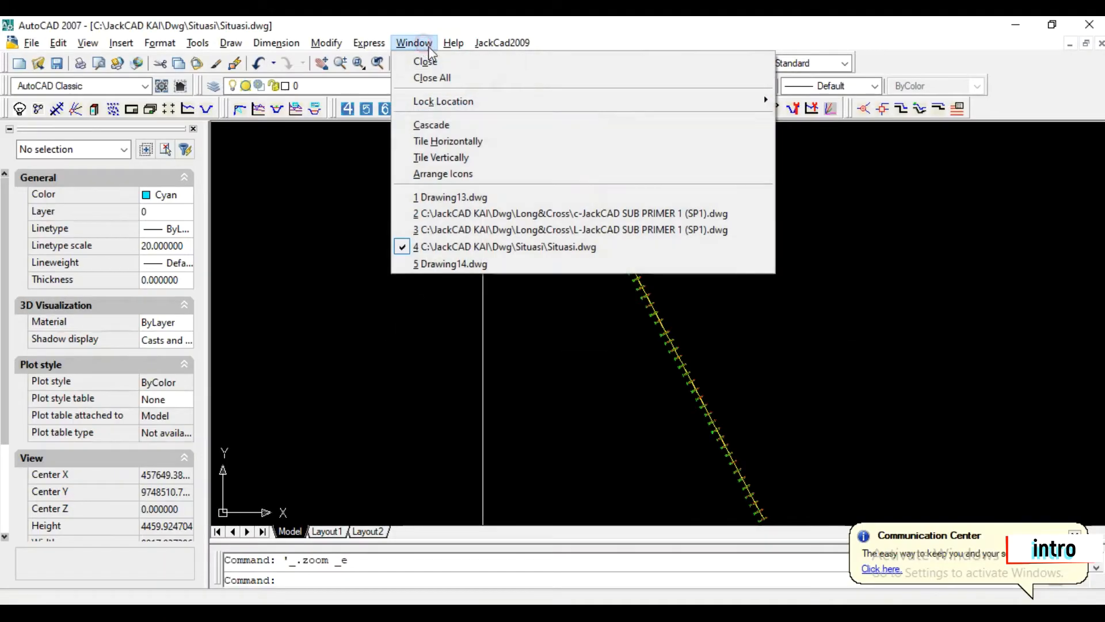
pyautogui.click(500, 214)
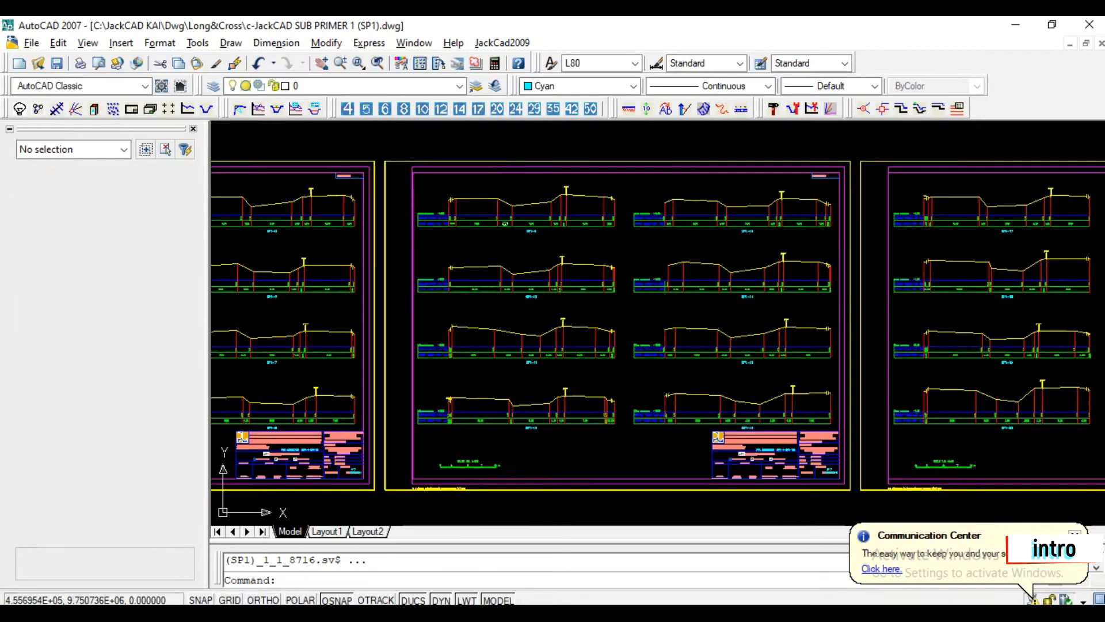
pyautogui.moveTo(581, 253); pyautogui.dragTo(900, 264, button='middle')
pyautogui.moveTo(490, 260); pyautogui.dragTo(646, 259, button='middle')
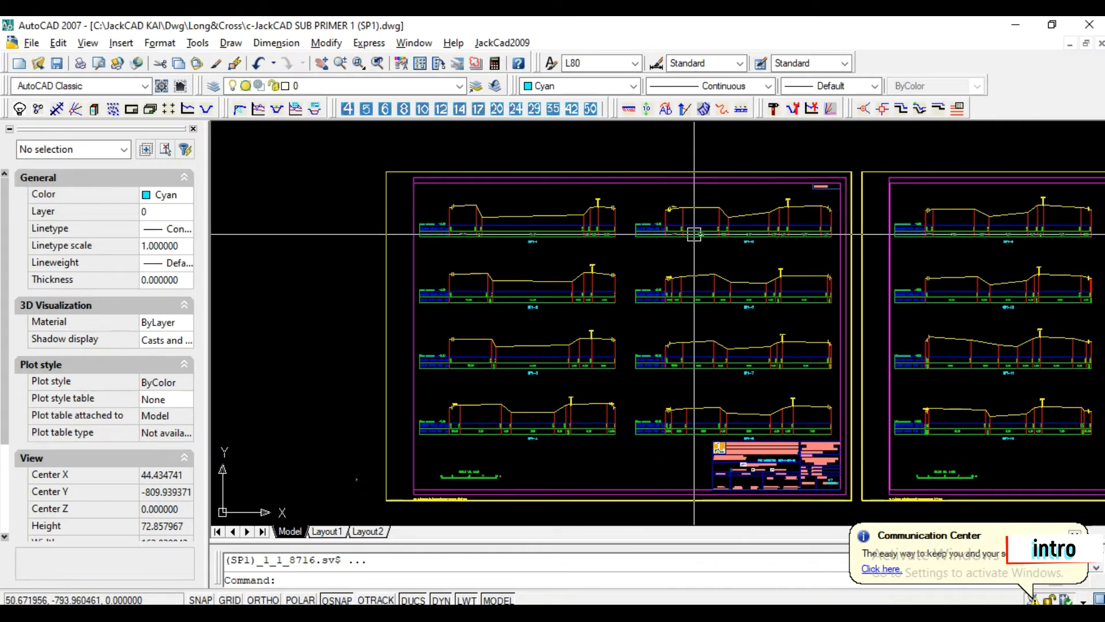
# - Examine the SP1-1 cross-section, including its ground line, original ground elevations and distances between points
pyautogui.scroll(5, 521, 230)
pyautogui.scroll(-1, 548, 261)
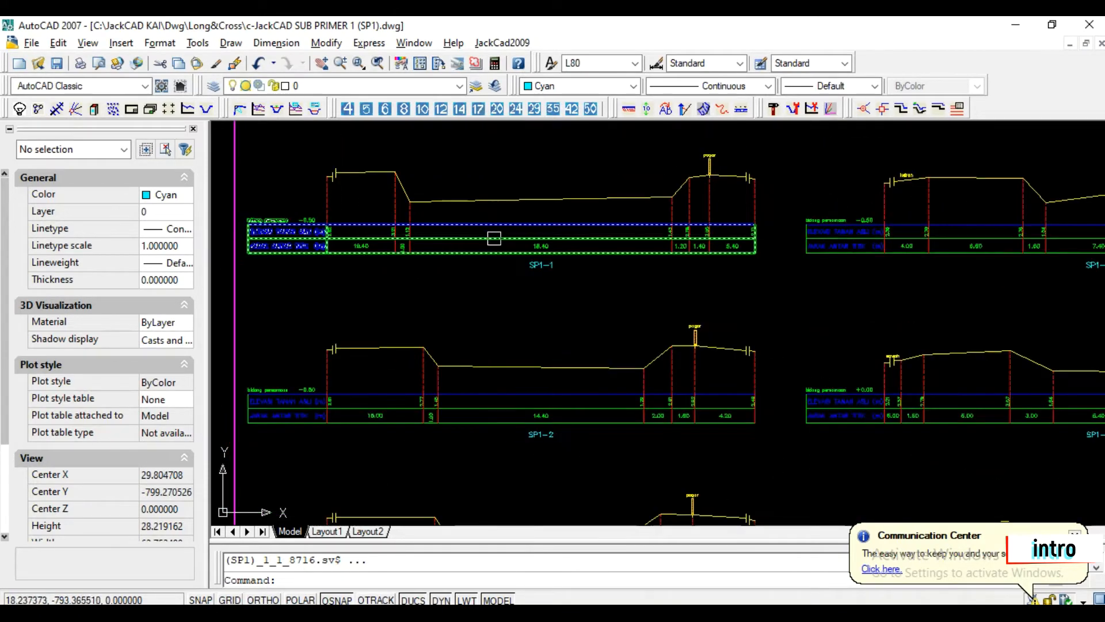
pyautogui.scroll(2, 484, 262)
pyautogui.moveTo(441, 259); pyautogui.dragTo(635, 317, button='middle')
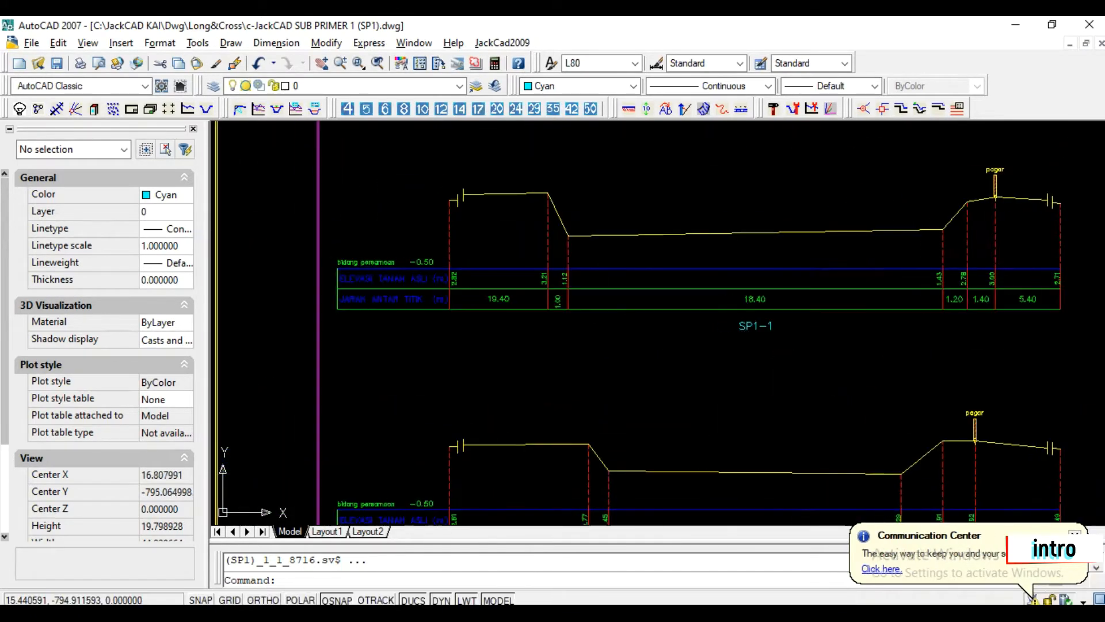
pyautogui.scroll(2, 508, 301)
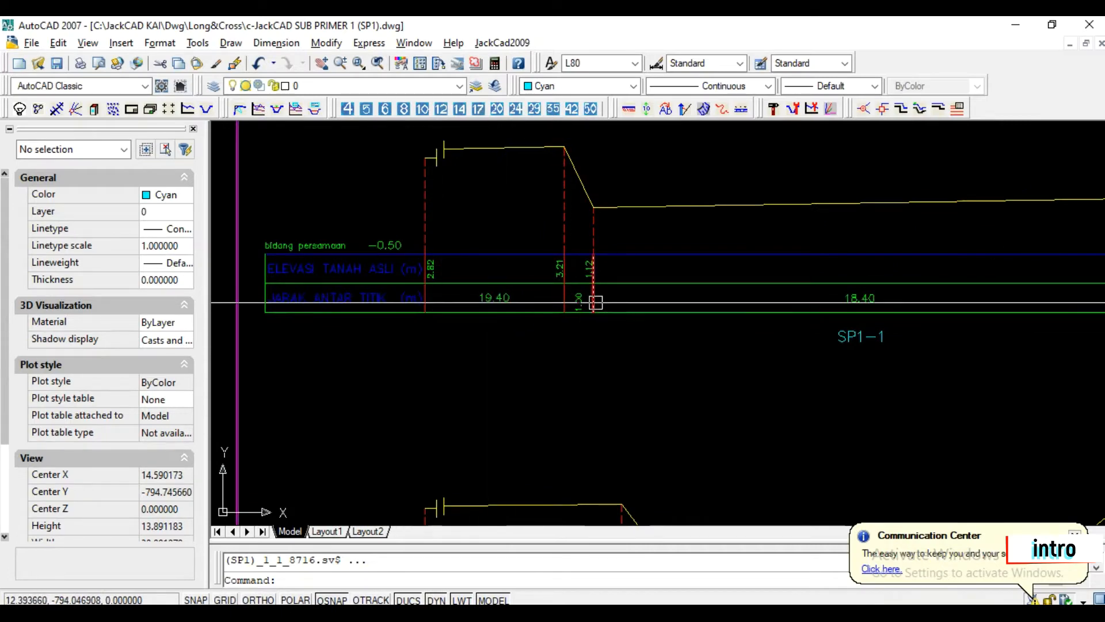
pyautogui.moveTo(592, 299); pyautogui.dragTo(518, 300, button='middle')
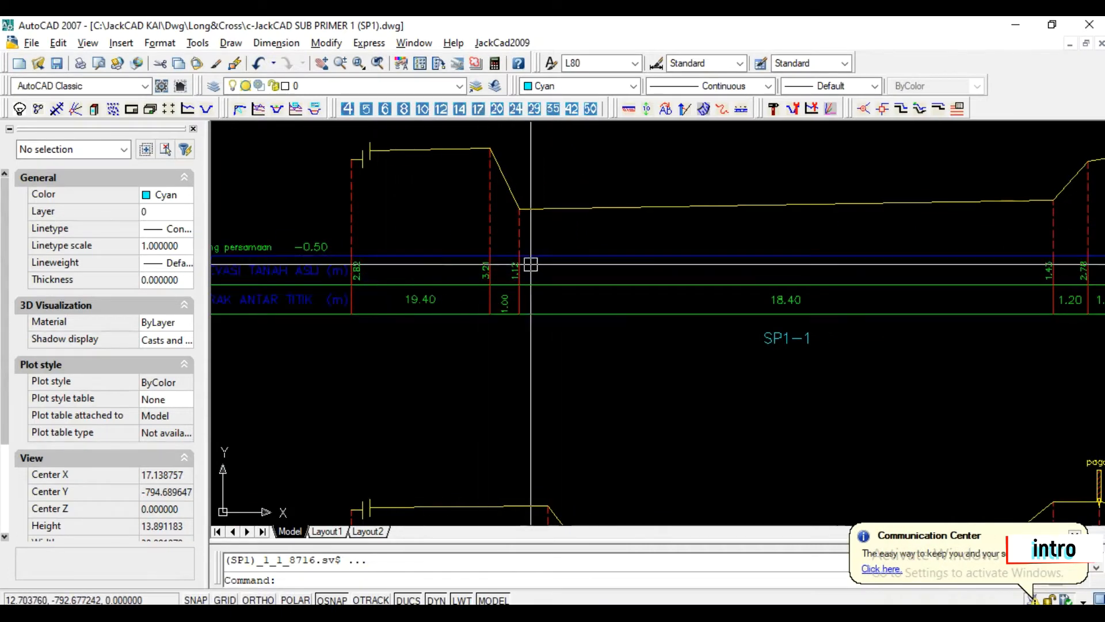
pyautogui.scroll(-2, 520, 271)
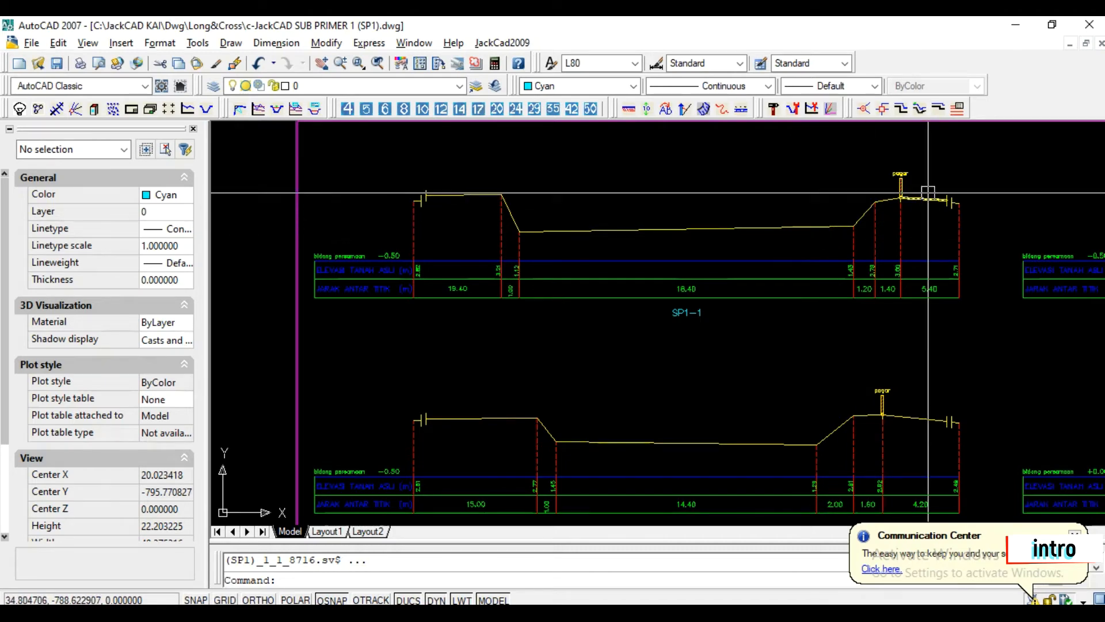
# - Look through the following cross-section sheets along the row of layouts
pyautogui.scroll(-2, 634, 220)
pyautogui.moveTo(747, 259); pyautogui.dragTo(642, 229, button='middle')
pyautogui.moveTo(850, 278); pyautogui.dragTo(658, 266, button='middle')
pyautogui.moveTo(890, 279); pyautogui.dragTo(478, 277, button='middle')
pyautogui.scroll(-1, 518, 274)
pyautogui.moveTo(661, 276); pyautogui.dragTo(570, 274, button='middle')
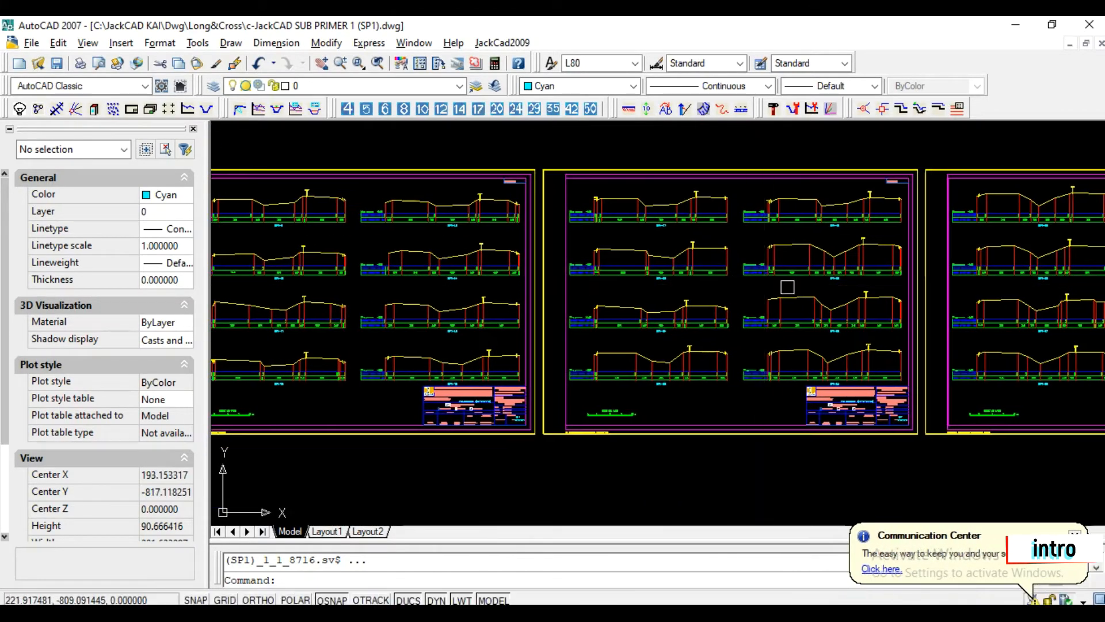
pyautogui.moveTo(905, 285); pyautogui.dragTo(828, 277, button='middle')
pyautogui.moveTo(559, 510); pyautogui.dragTo(391, 514, button='middle')
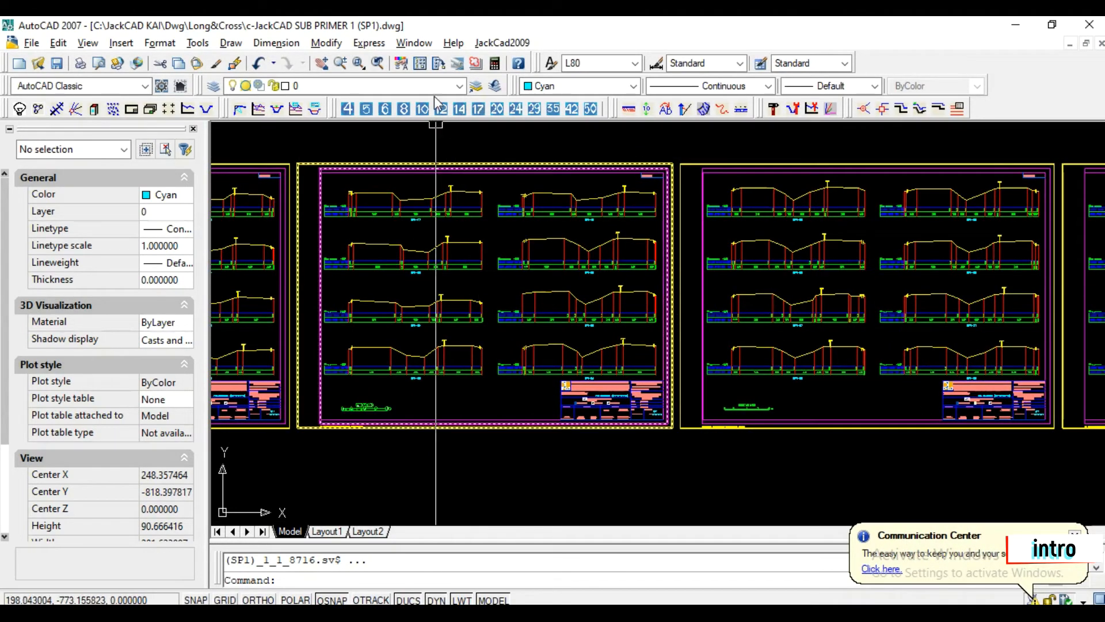
# - Bring up the longitudinal-section drawing L-JackCAD SUB PRIMER 1 (SP1).dwg at its first sheet
pyautogui.click(414, 43)
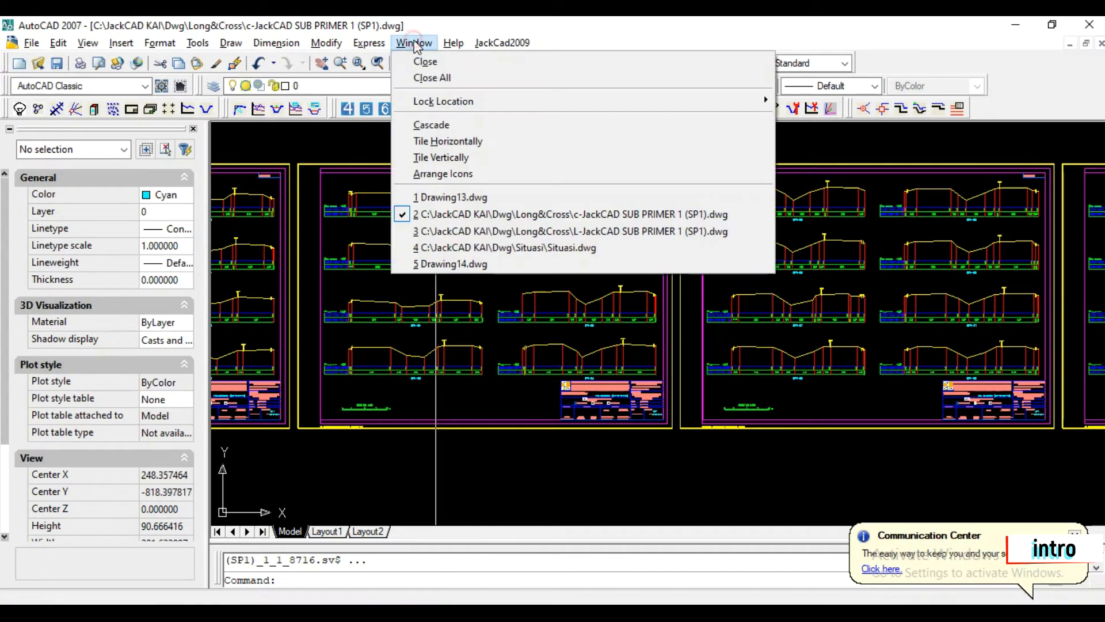
pyautogui.click(516, 231)
pyautogui.scroll(-1, 612, 286)
pyautogui.moveTo(690, 285); pyautogui.dragTo(984, 312, button='middle')
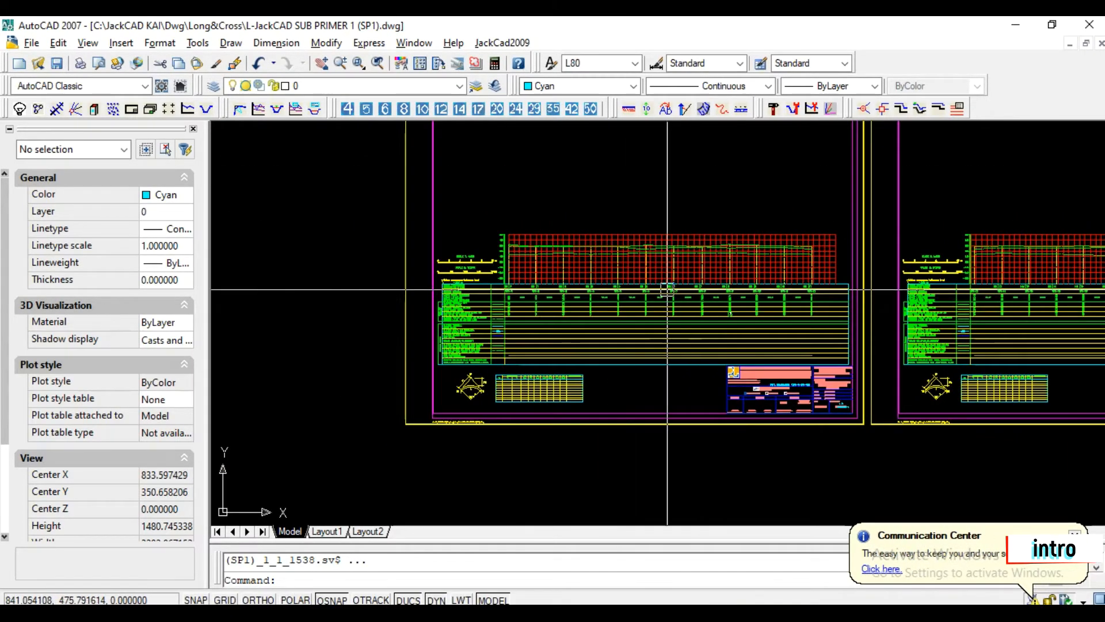
# - Examine the hectometre, profile number and distance rows of the longitudinal table from SP1-1 to SP1-7
pyautogui.scroll(6, 593, 276)
pyautogui.scroll(2, 580, 298)
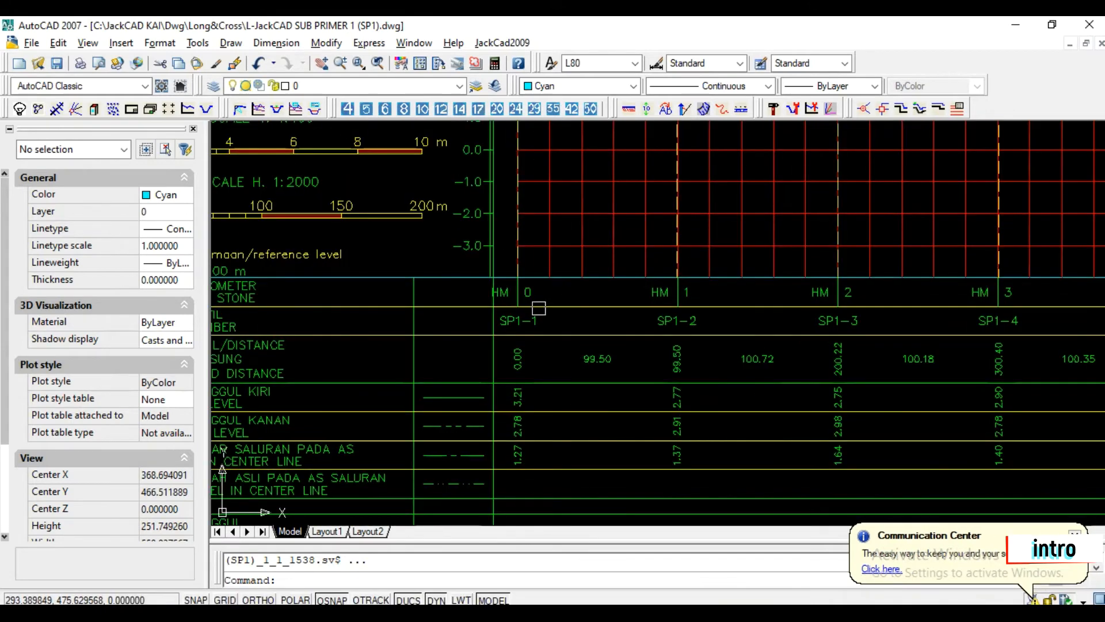
pyautogui.moveTo(777, 365); pyautogui.dragTo(660, 362, button='middle')
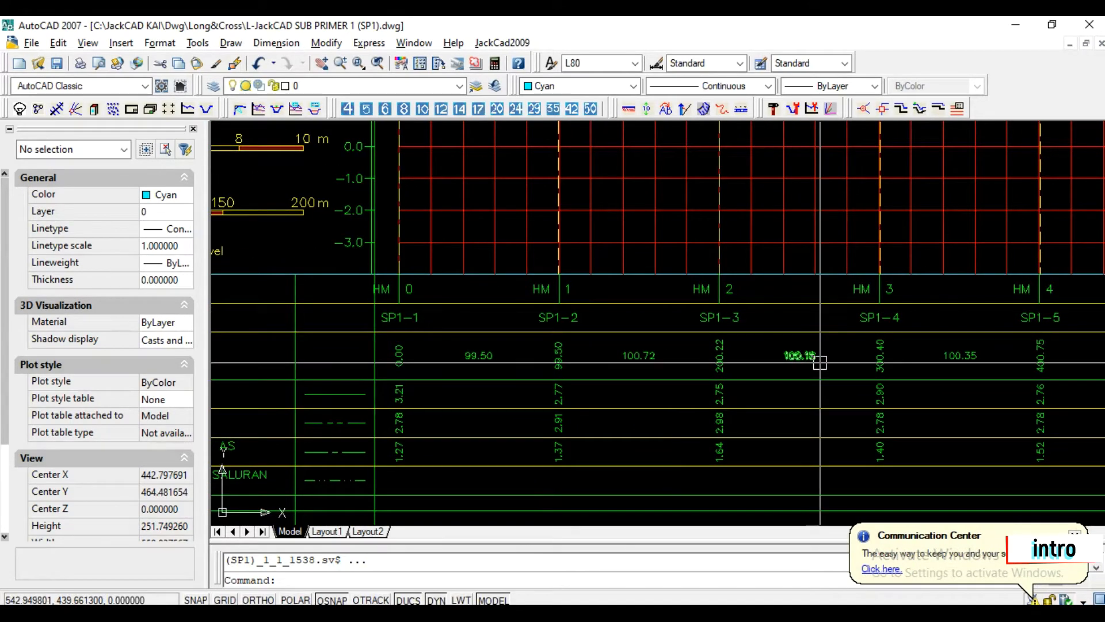
pyautogui.moveTo(872, 361); pyautogui.dragTo(752, 361, button='middle')
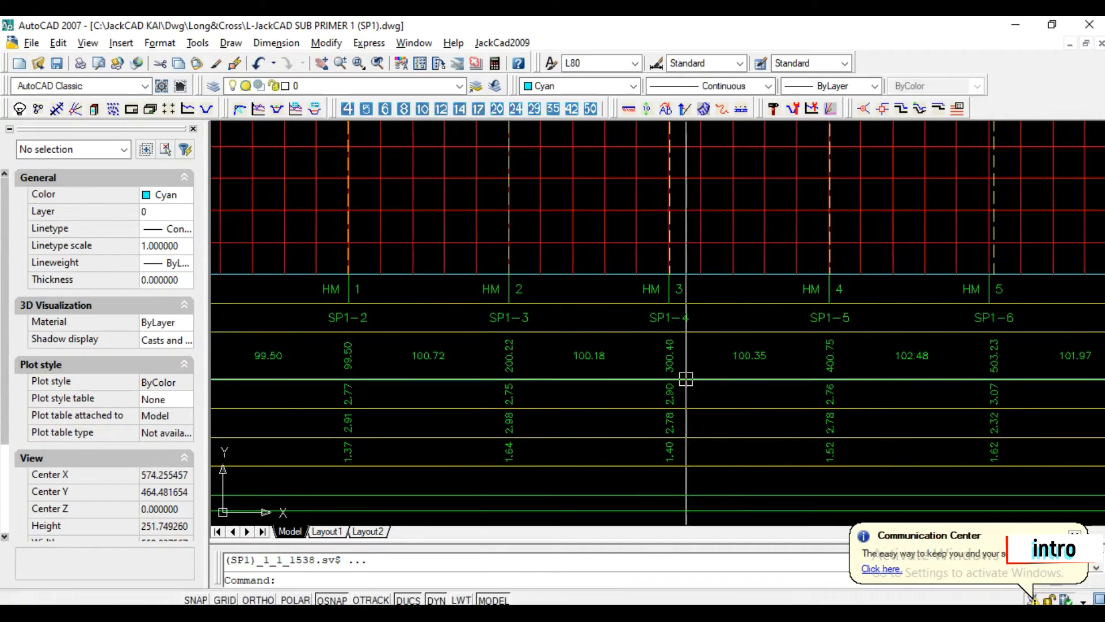
pyautogui.moveTo(894, 361); pyautogui.dragTo(666, 361, button='middle')
pyautogui.moveTo(829, 367); pyautogui.dragTo(817, 365, button='middle')
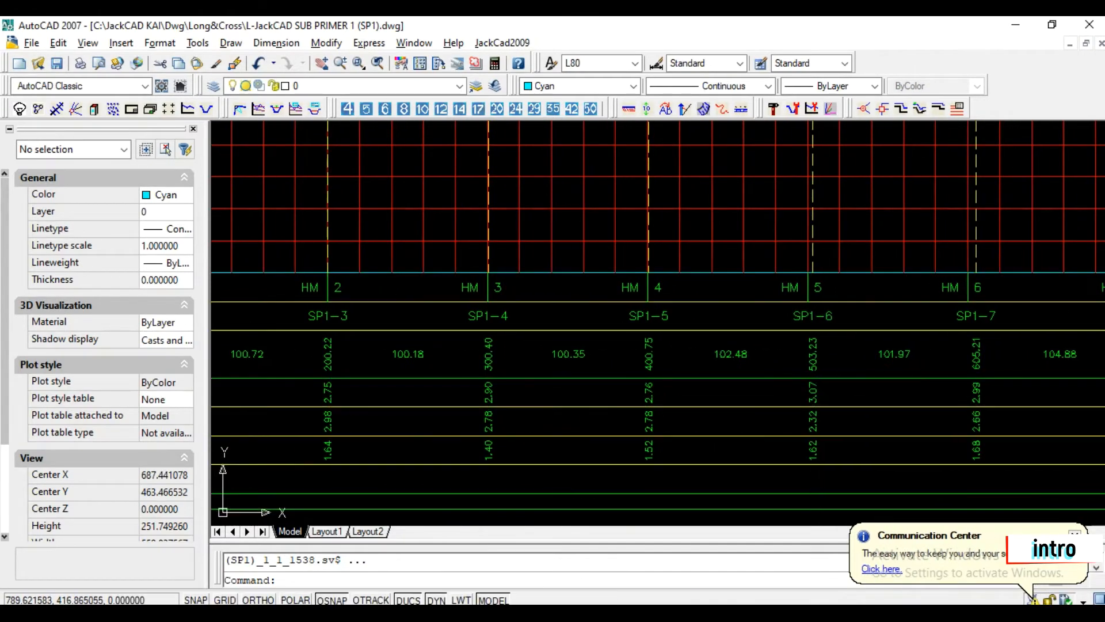
# - Inspect the bank and channel bed lines on the longitudinal profile graph back to SP1-1
pyautogui.scroll(-2, 794, 380)
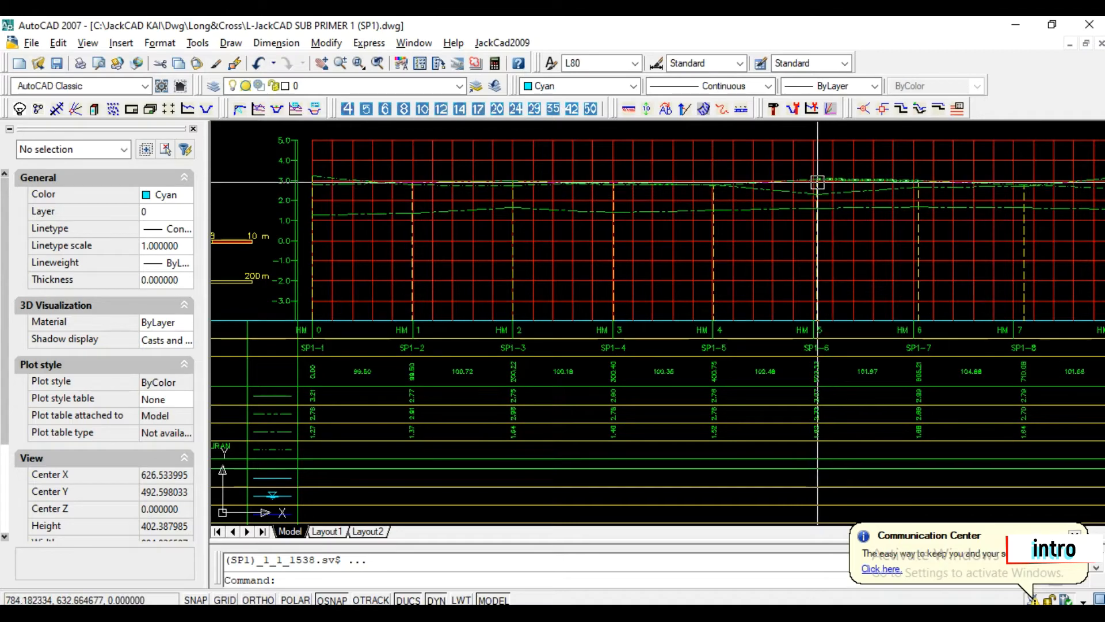
pyautogui.scroll(2, 819, 190)
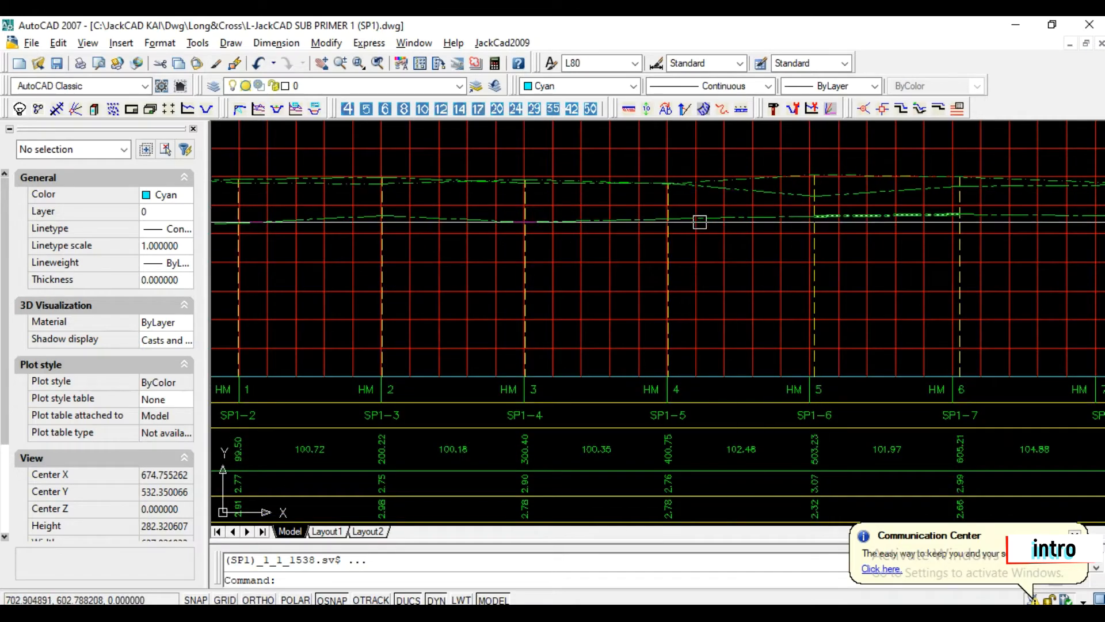
pyautogui.moveTo(501, 218); pyautogui.dragTo(793, 215, button='middle')
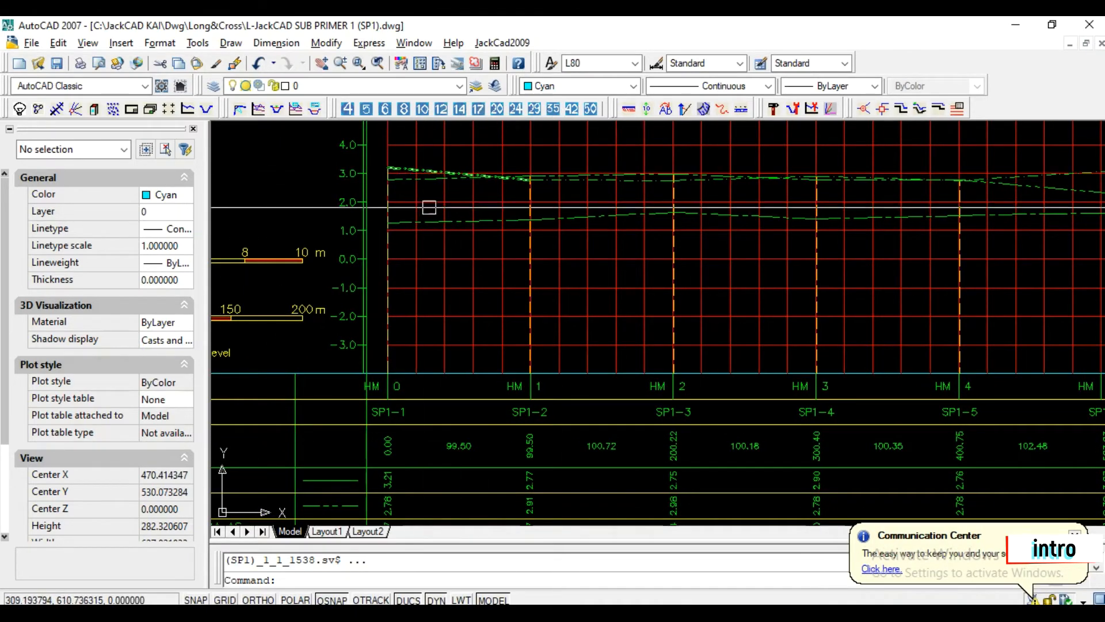
# - Examine the left bank, right bank and bed level rows of the longitudinal table at SP1-1
pyautogui.scroll(-2, 427, 196)
pyautogui.scroll(3, 420, 405)
pyautogui.moveTo(425, 406); pyautogui.dragTo(710, 357, button='middle')
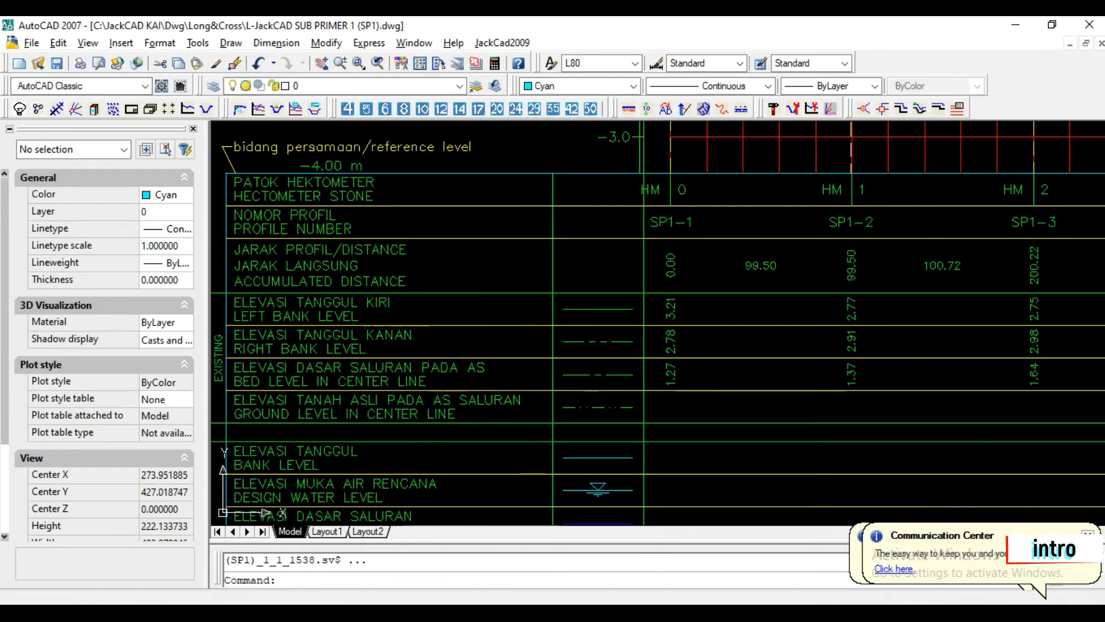
pyautogui.scroll(2, 588, 345)
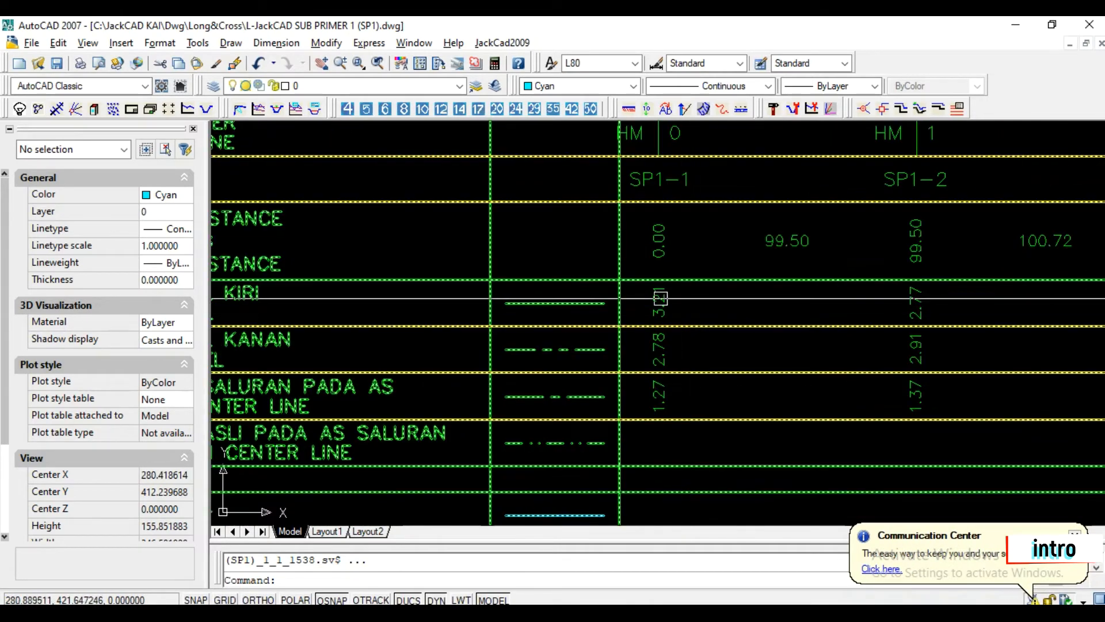
pyautogui.scroll(-2, 643, 312)
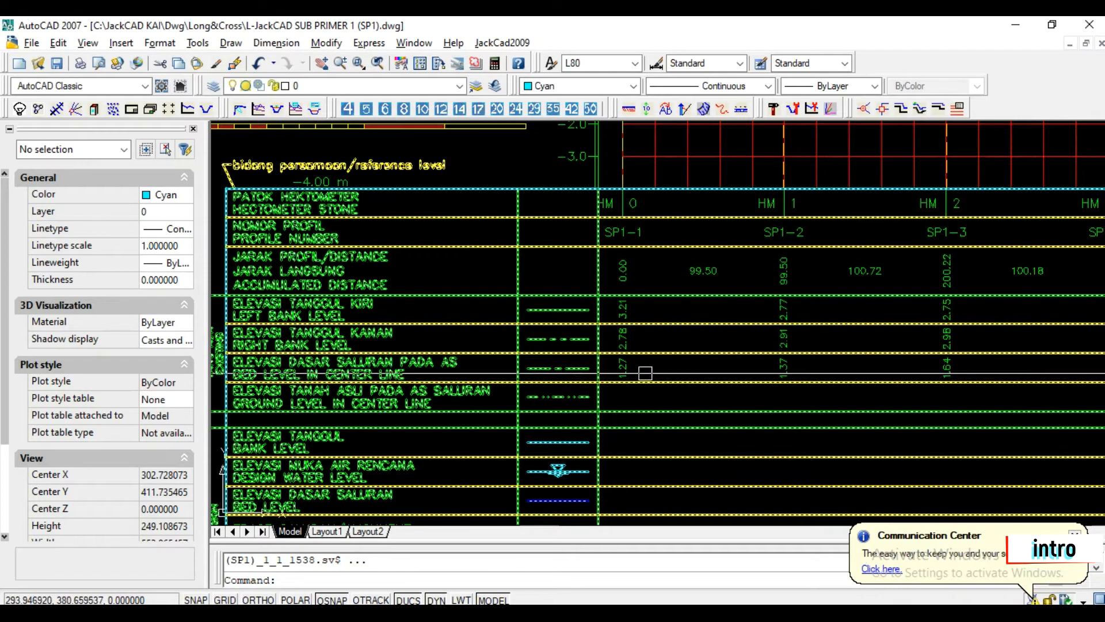
# - Look along the first longitudinal profile and over the following longitudinal-section sheets
pyautogui.moveTo(960, 383); pyautogui.dragTo(893, 440, button='middle')
pyautogui.scroll(-1, 860, 396)
pyautogui.moveTo(859, 396); pyautogui.dragTo(797, 450, button='middle')
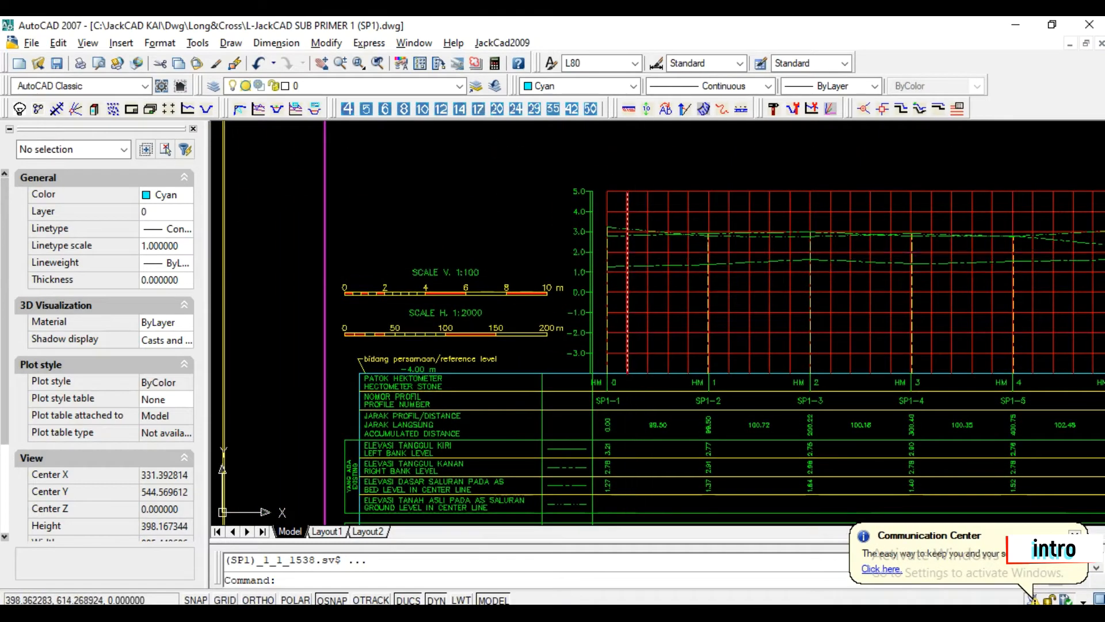
pyautogui.moveTo(731, 255); pyautogui.dragTo(637, 267, button='middle')
pyautogui.scroll(-1, 637, 267)
pyautogui.moveTo(875, 264)
pyautogui.mouseDown(button='middle')
pyautogui.moveTo(633, 265)
pyautogui.moveTo(698, 261)
pyautogui.moveTo(646, 263)
pyautogui.mouseUp(button='middle')
pyautogui.moveTo(870, 266); pyautogui.dragTo(608, 268, button='middle')
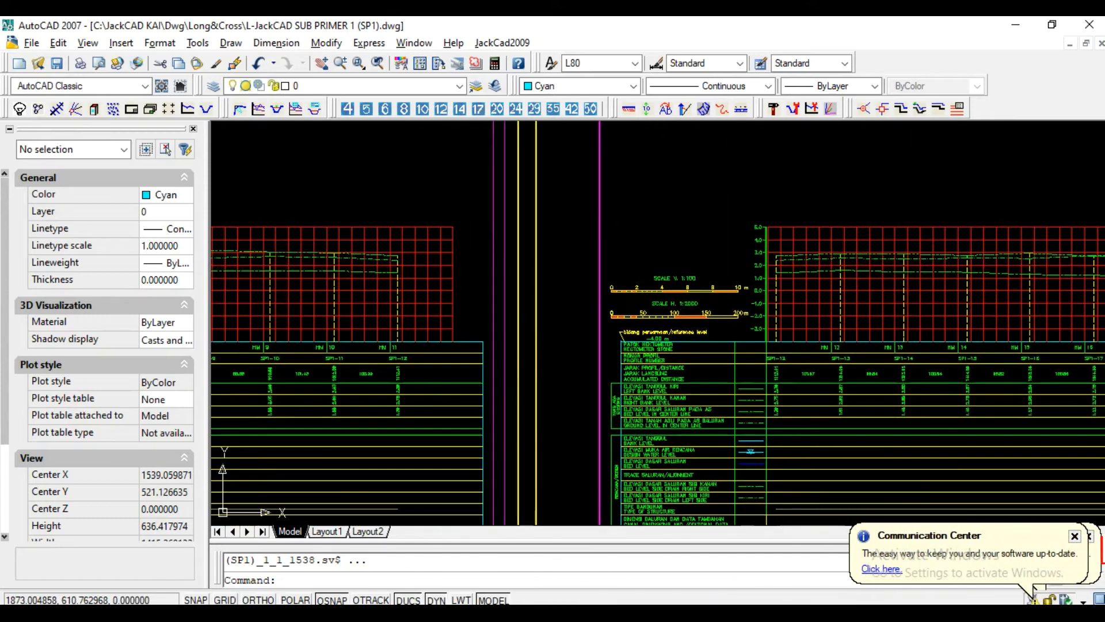
pyautogui.moveTo(827, 267); pyautogui.dragTo(726, 267, button='middle')
pyautogui.scroll(-2, 727, 267)
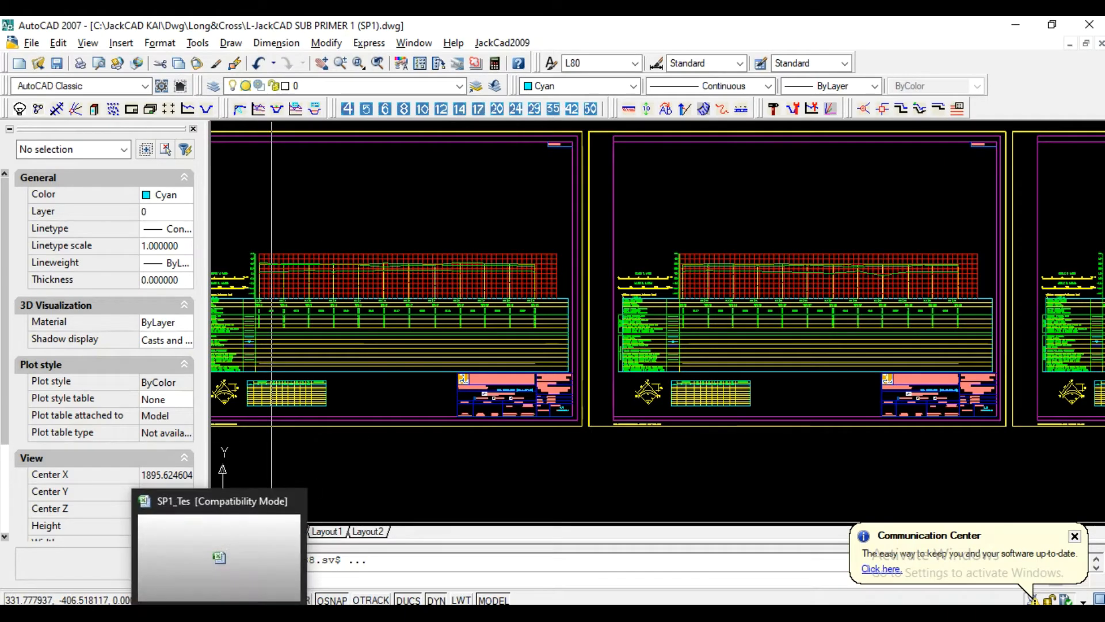
# - Switch to the SP1_Tes workbook in Excel and examine the S, C, SP1-49, T1 and D1 point codes in the POLIGON column
pyautogui.click(218, 613)
pyautogui.click(185, 272)
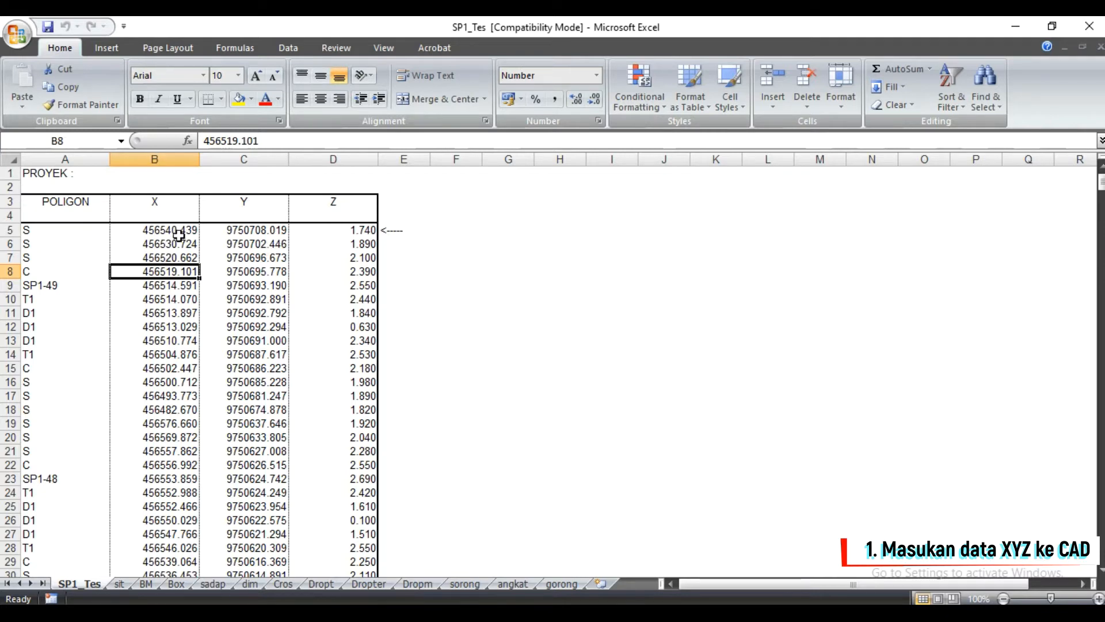
pyautogui.click(64, 229)
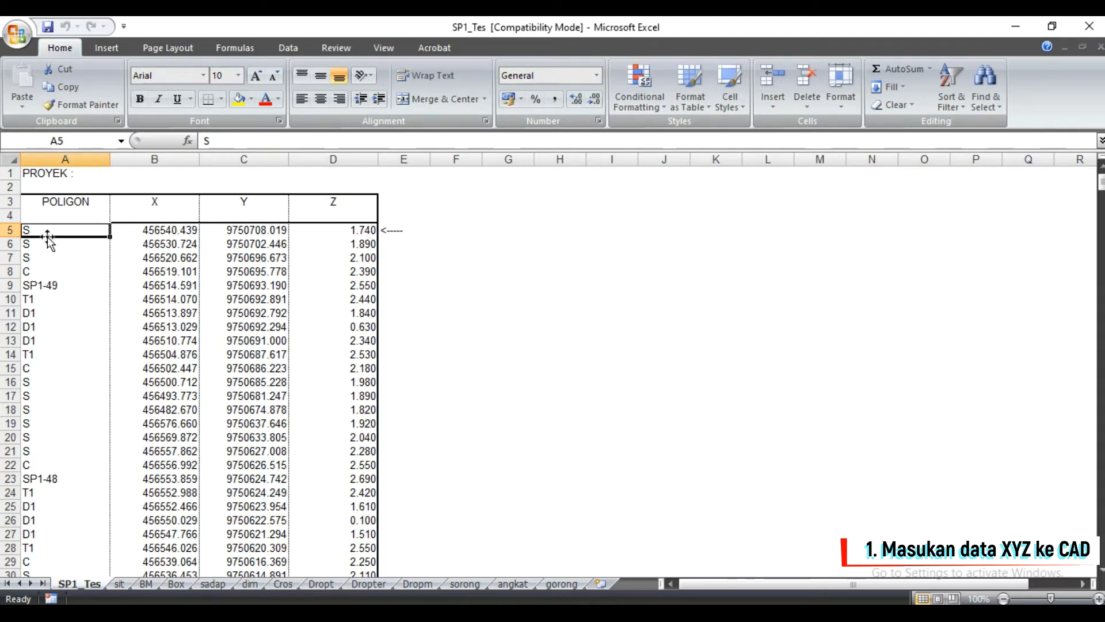
pyautogui.click(38, 270)
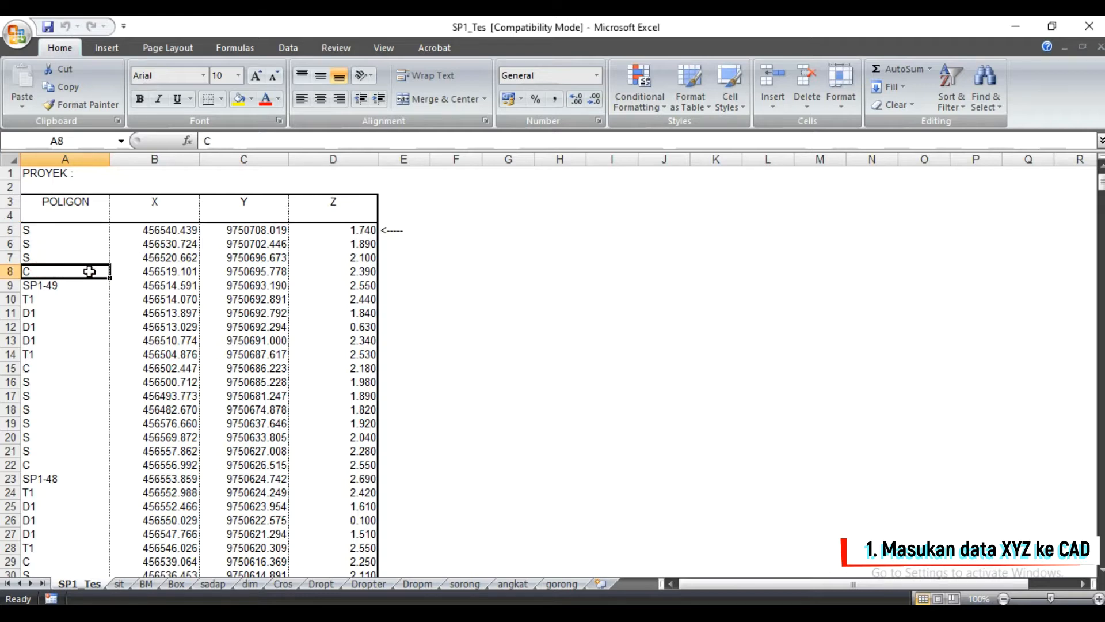
pyautogui.click(53, 286)
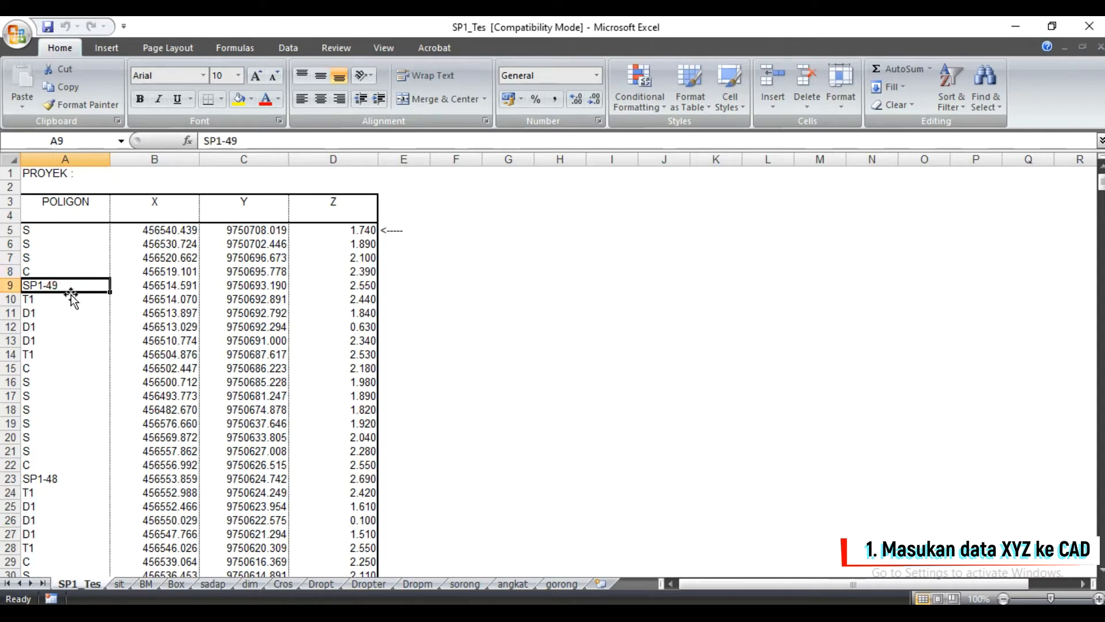
pyautogui.click(51, 300)
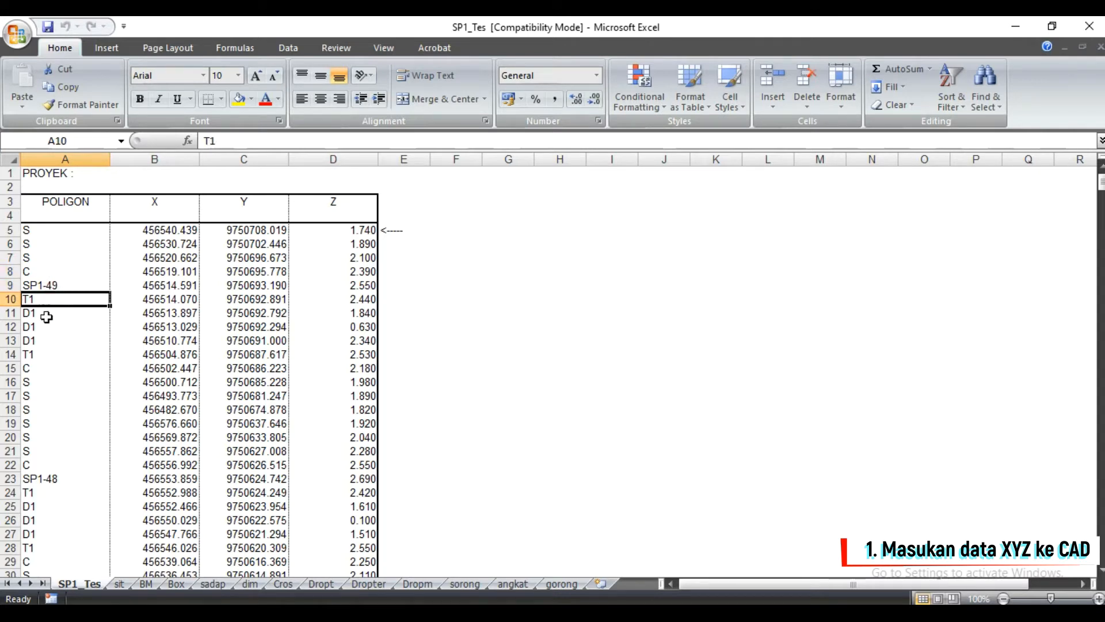
pyautogui.click(47, 316)
pyautogui.click(44, 357)
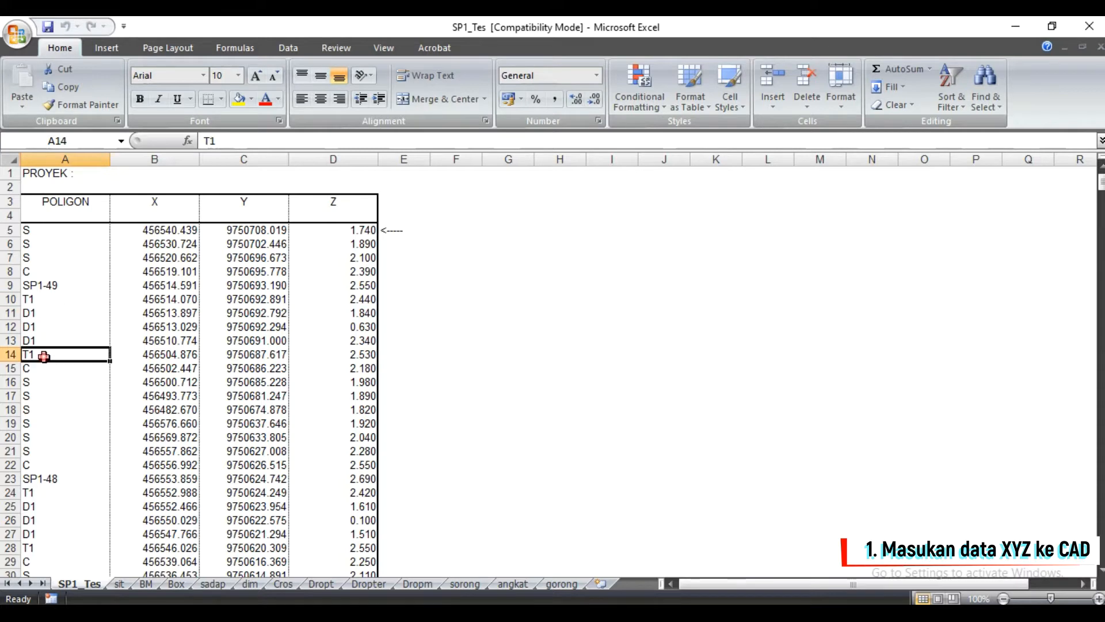
pyautogui.click(35, 300)
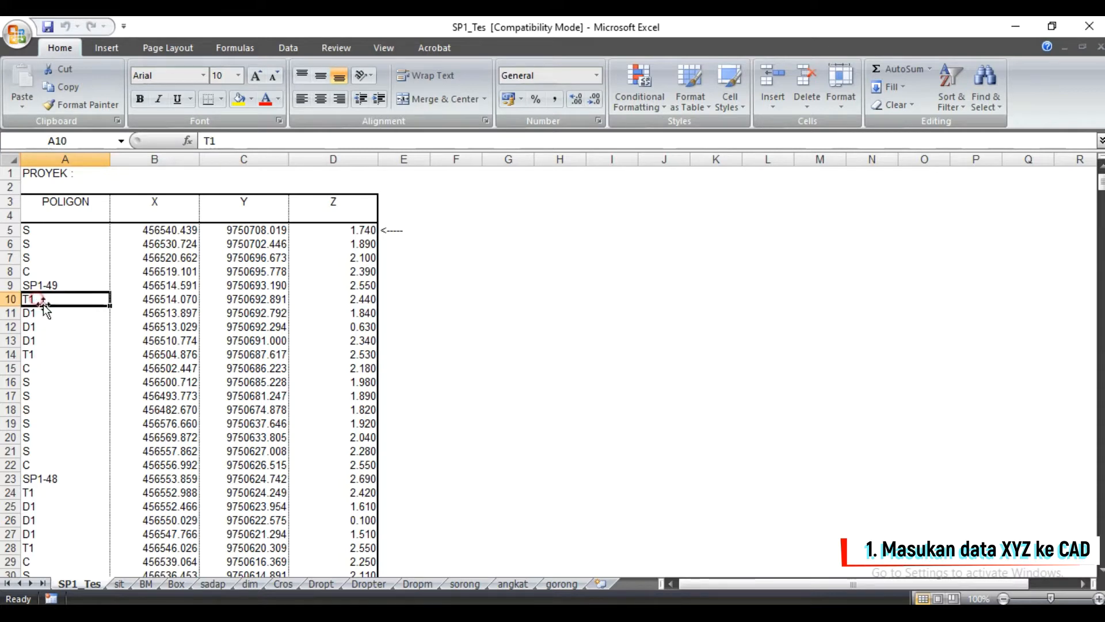
# - Compare the T1 and D1 codes below SP1-49 with the cross sections in AutoCAD's c-JackCAD SUB PRIMER 1 (SP1) drawing
pyautogui.click(42, 313)
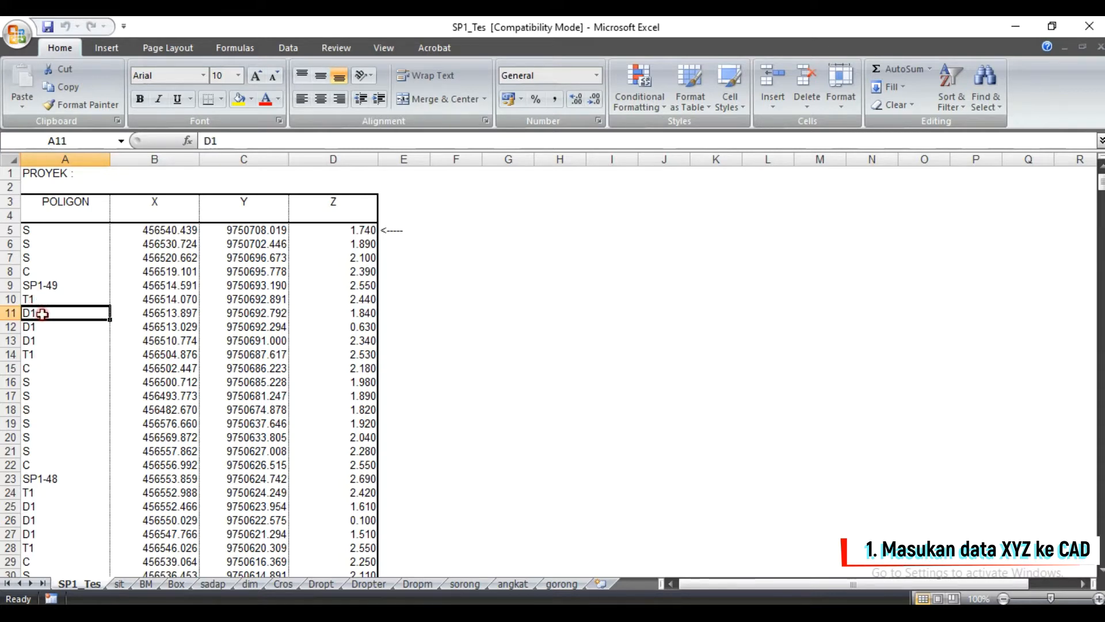
pyautogui.moveTo(51, 299); pyautogui.dragTo(47, 347)
pyautogui.click(253, 613)
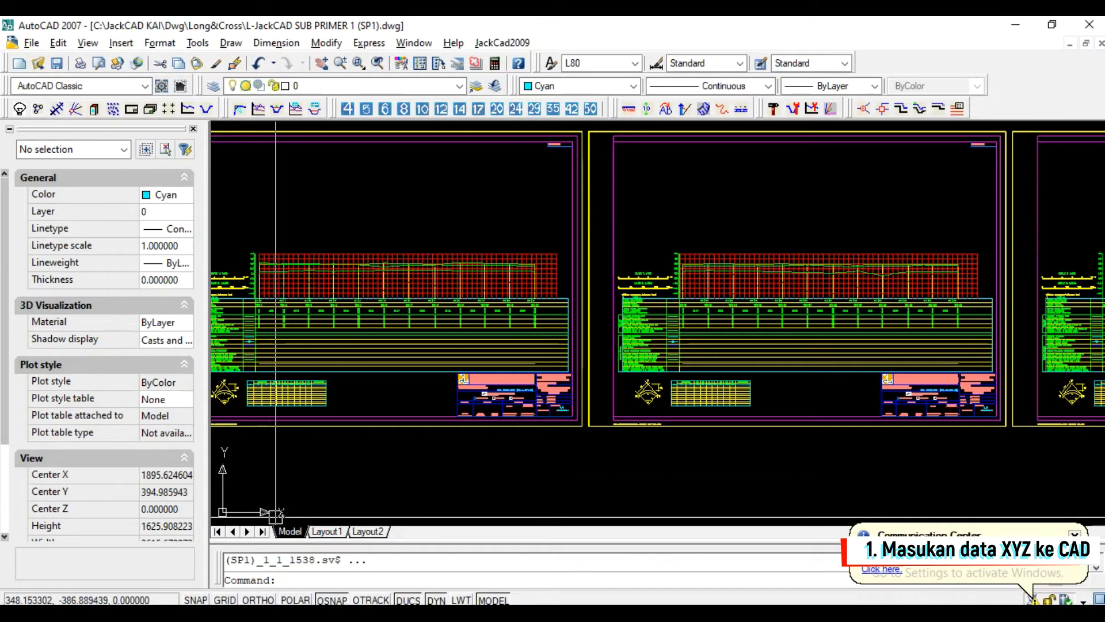
pyautogui.click(414, 42)
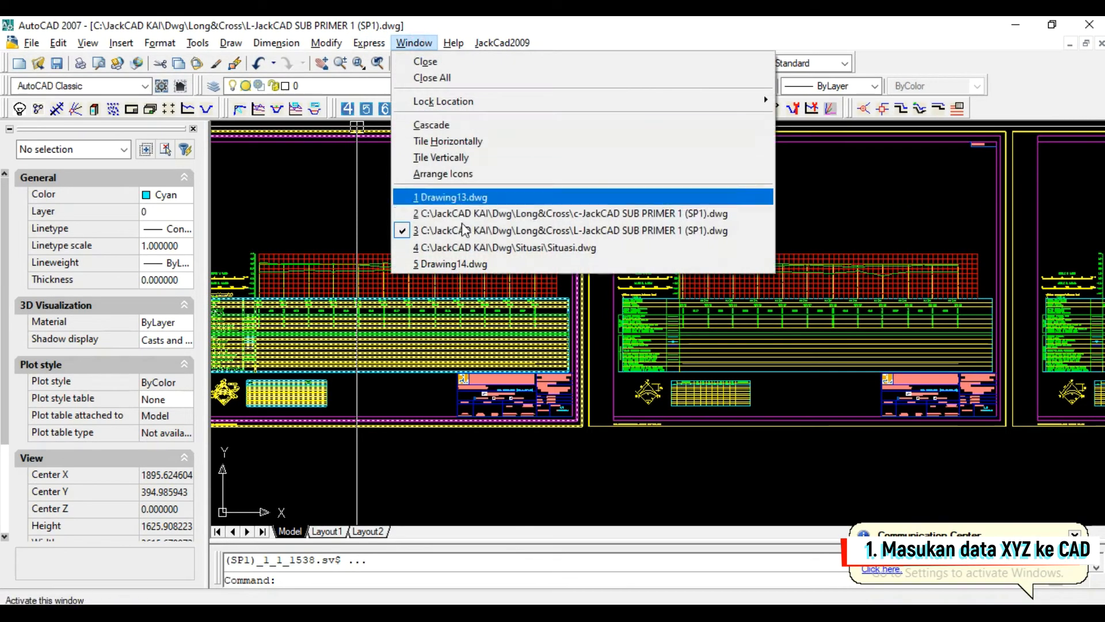
pyautogui.click(463, 215)
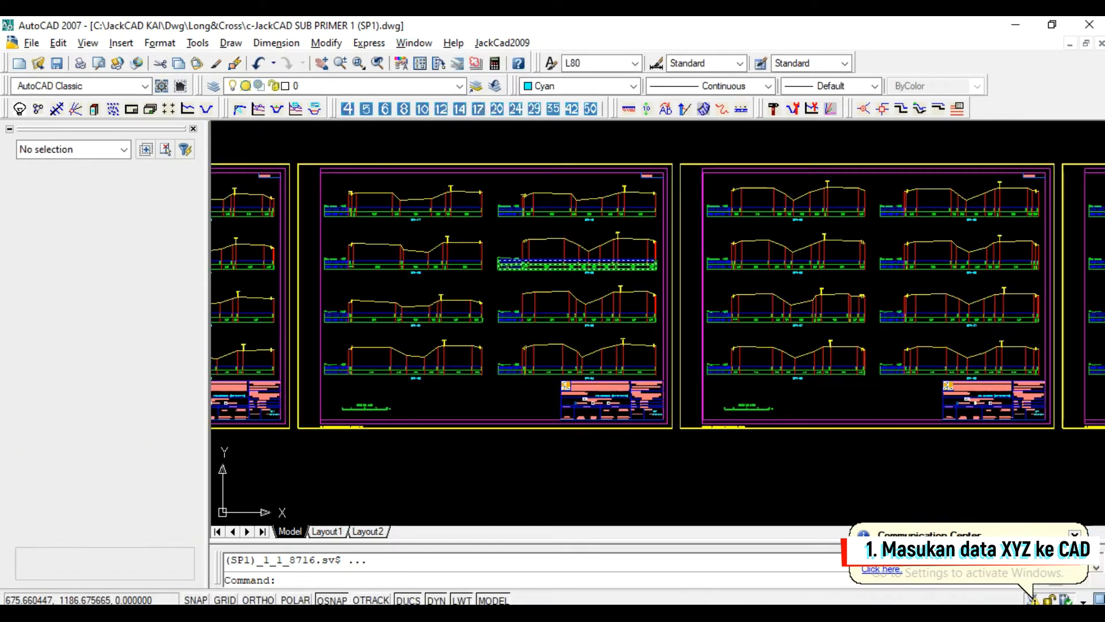
pyautogui.scroll(3, 463, 234)
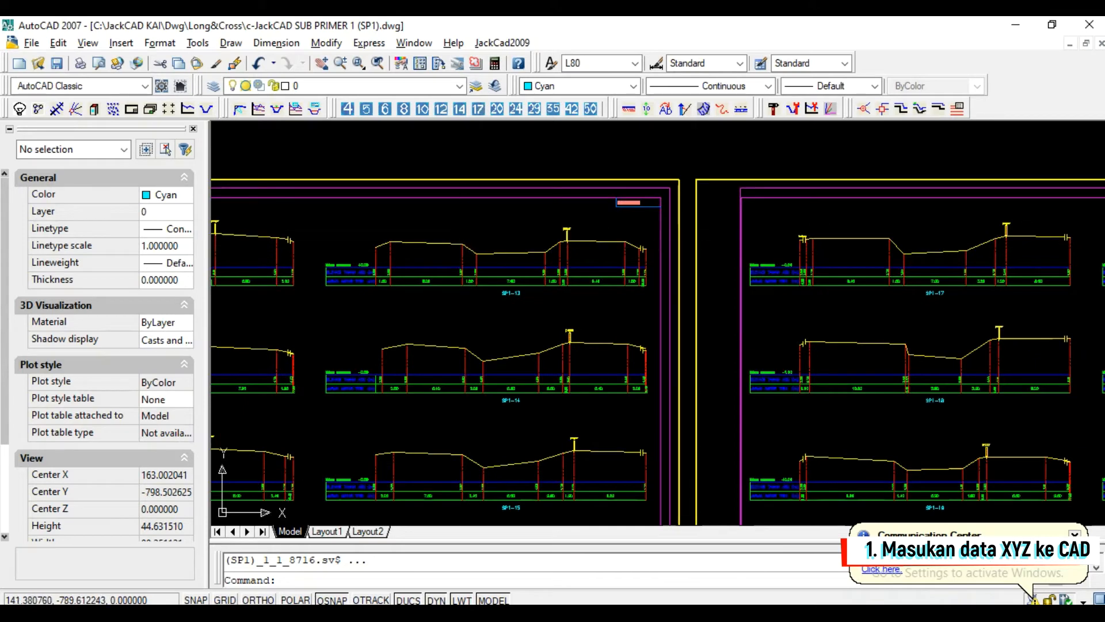
pyautogui.moveTo(462, 235); pyautogui.dragTo(639, 248, button='middle')
pyautogui.moveTo(335, 275); pyautogui.dragTo(546, 294, button='middle')
pyautogui.scroll(1, 441, 292)
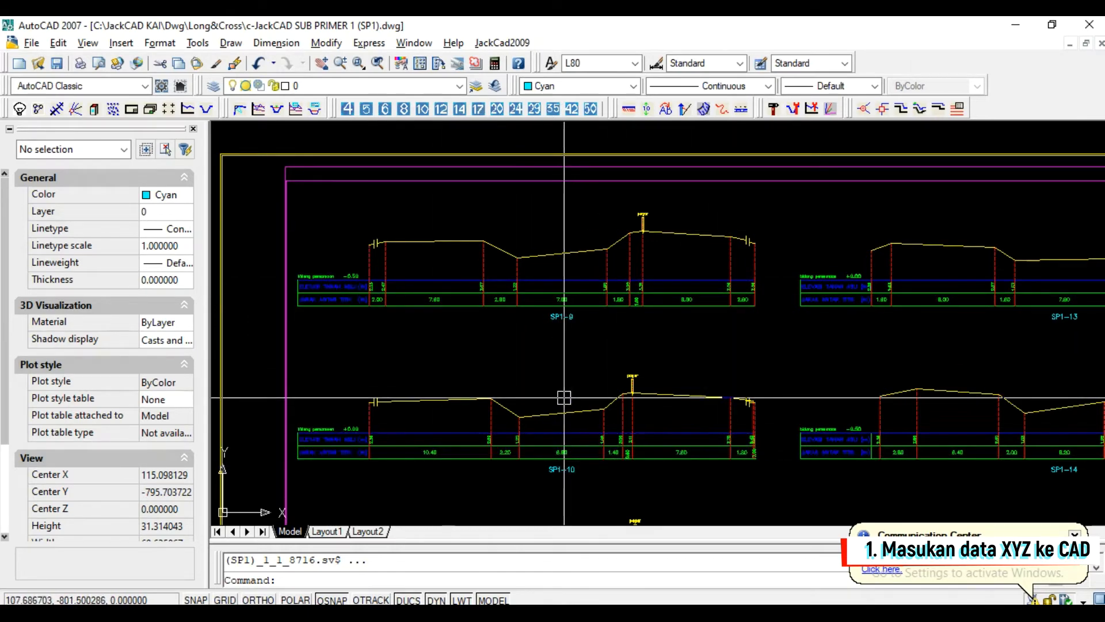
# - Switch back to the SP1_Tes workbook in Excel and examine the X, Y and Z coordinate columns
pyautogui.moveTo(224, 613)
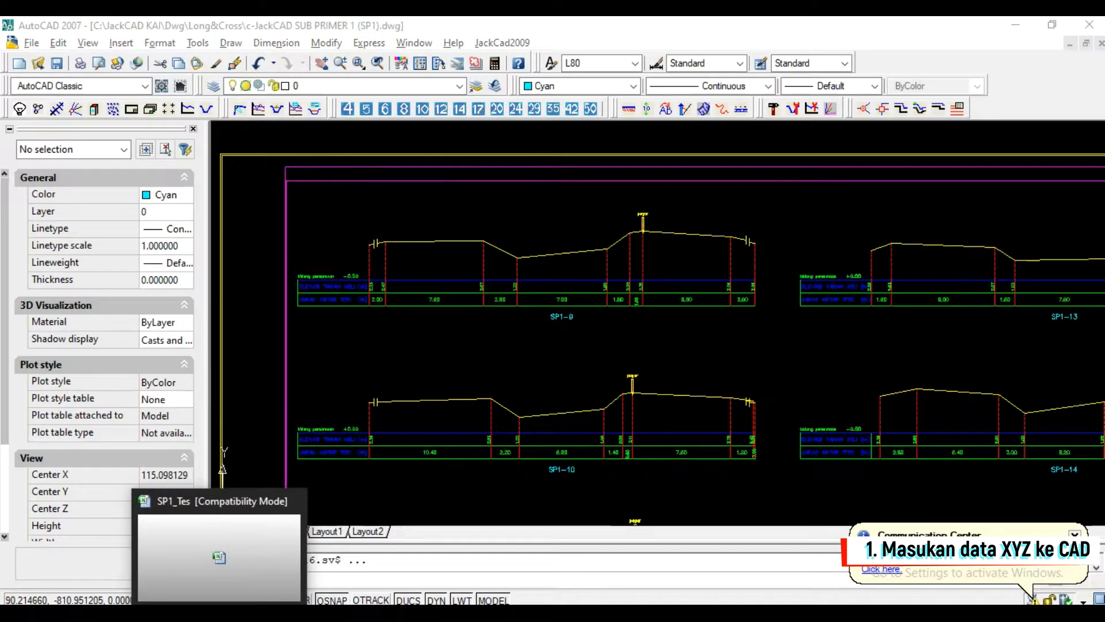
pyautogui.click(222, 555)
pyautogui.click(152, 256)
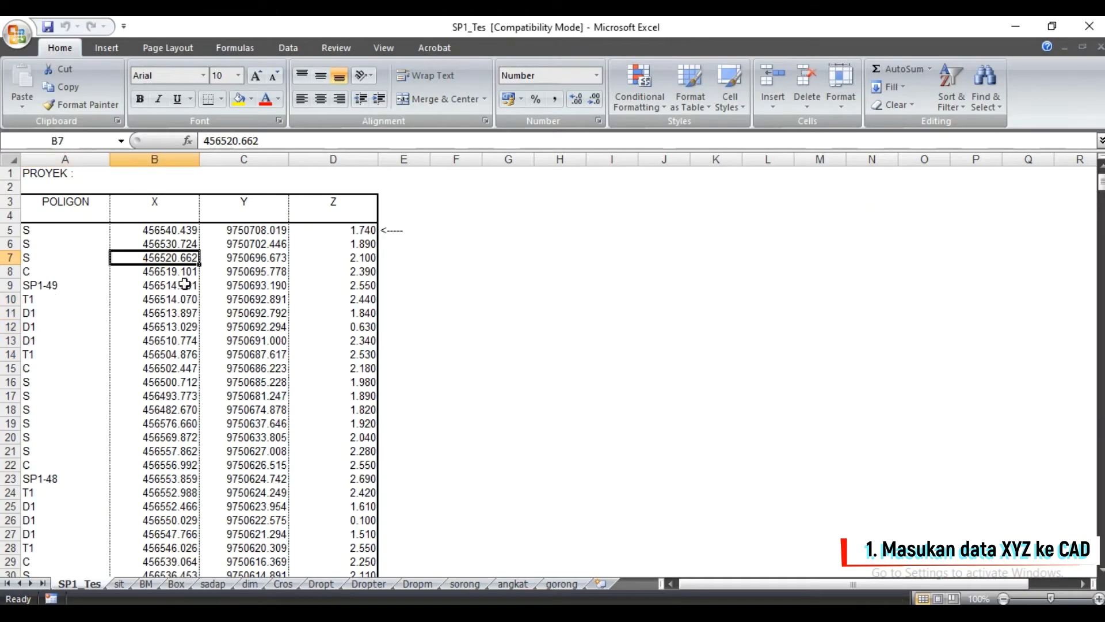
pyautogui.click(278, 353)
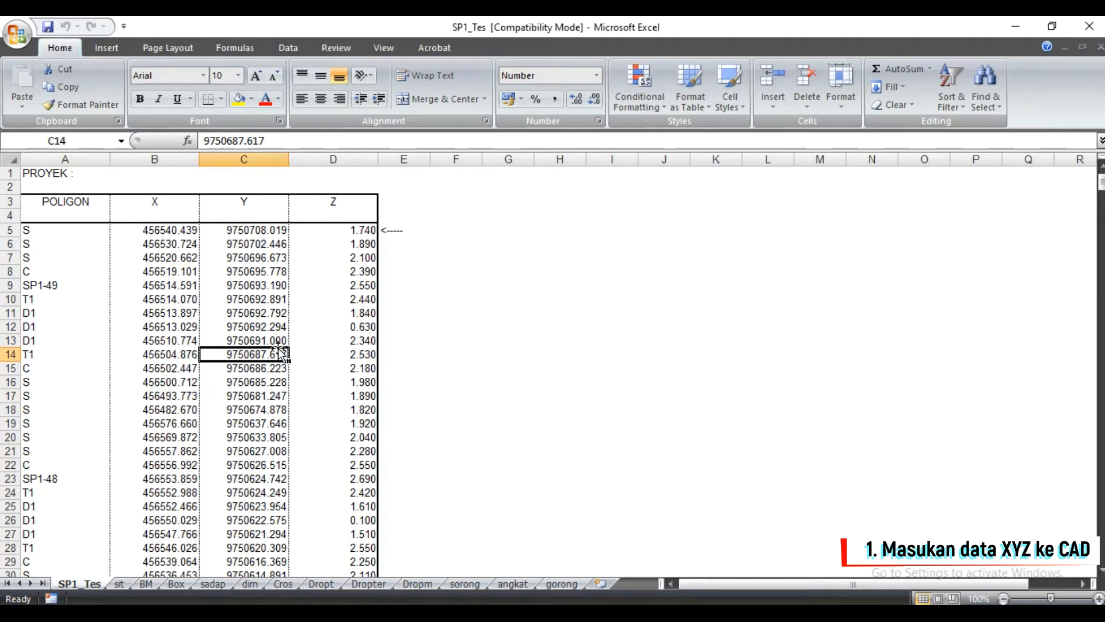
pyautogui.click(316, 327)
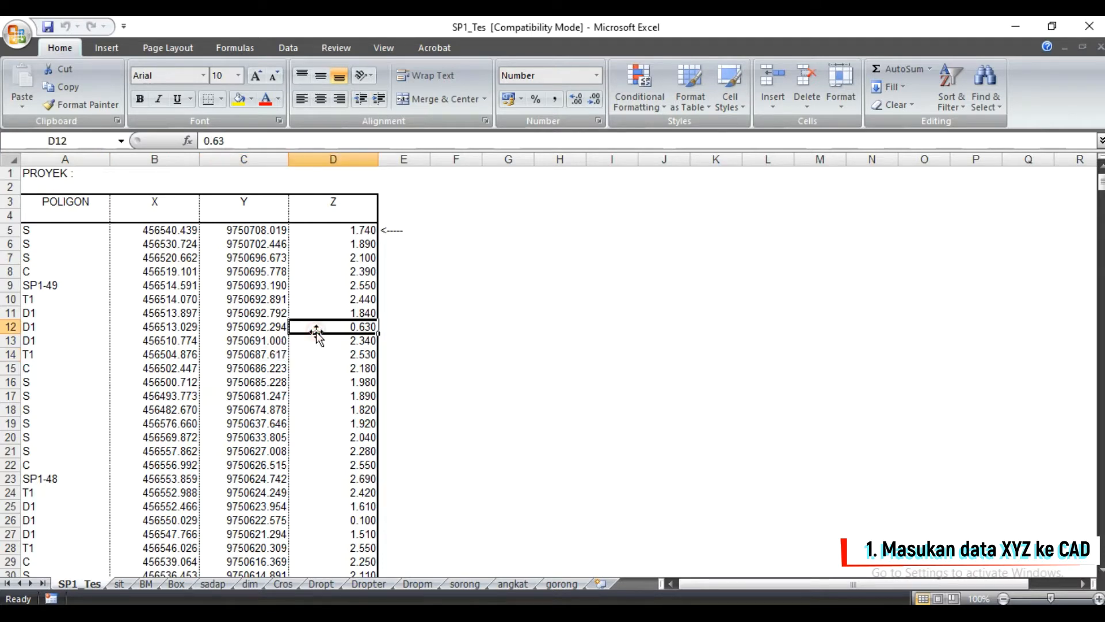
# - Switch to File Explorer and open the JackCAD KAI folder on Local Disk (C:)
pyautogui.click(152, 613)
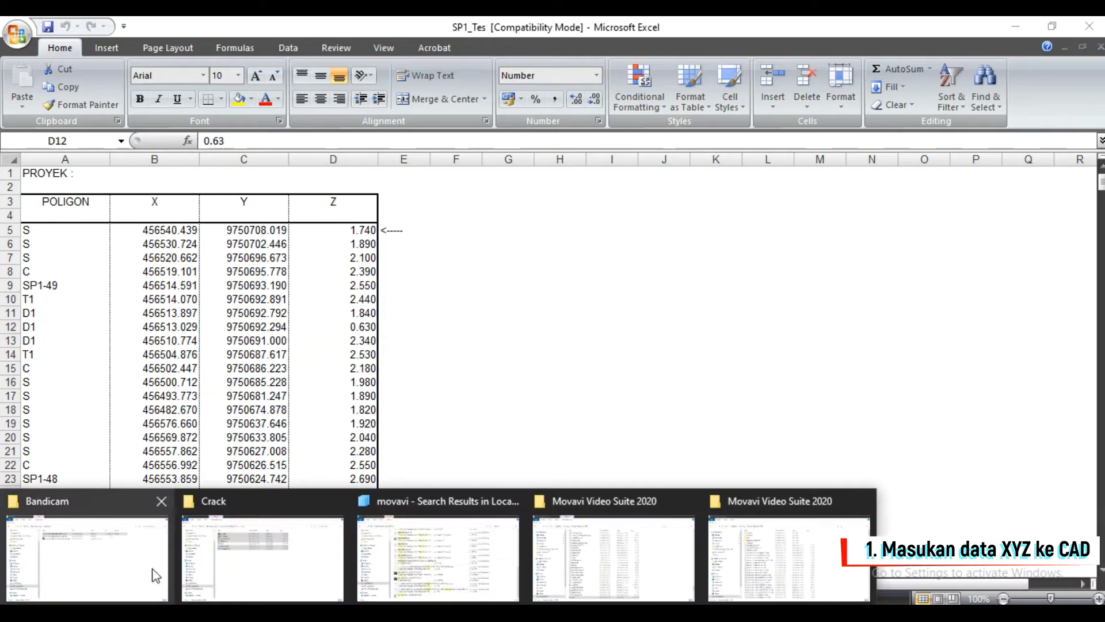
pyautogui.click(242, 556)
pyautogui.click(388, 415)
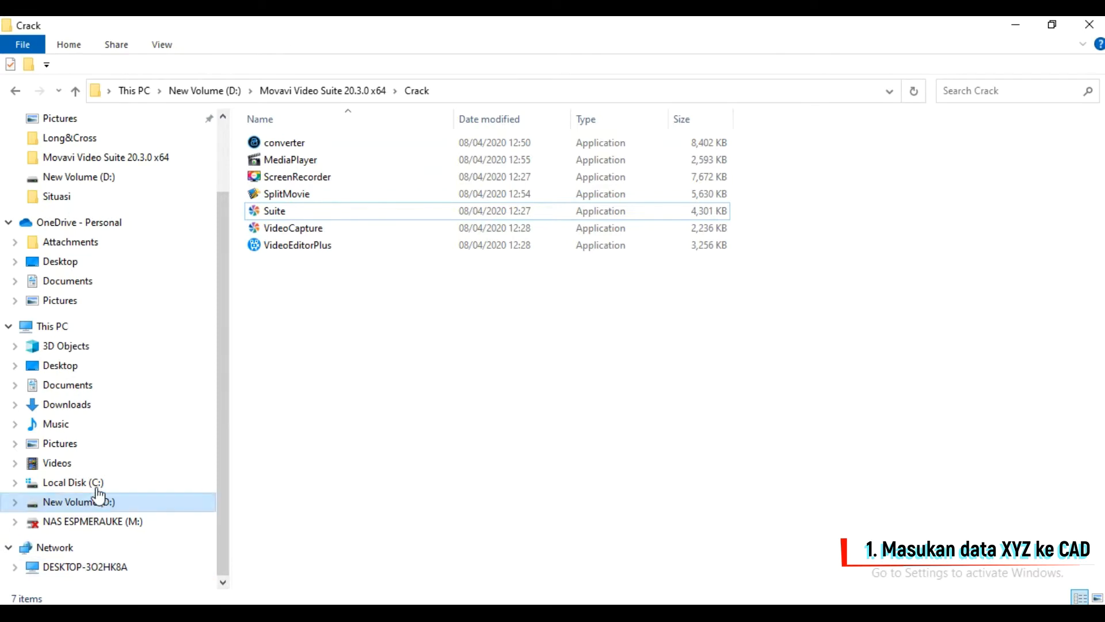
pyautogui.click(92, 483)
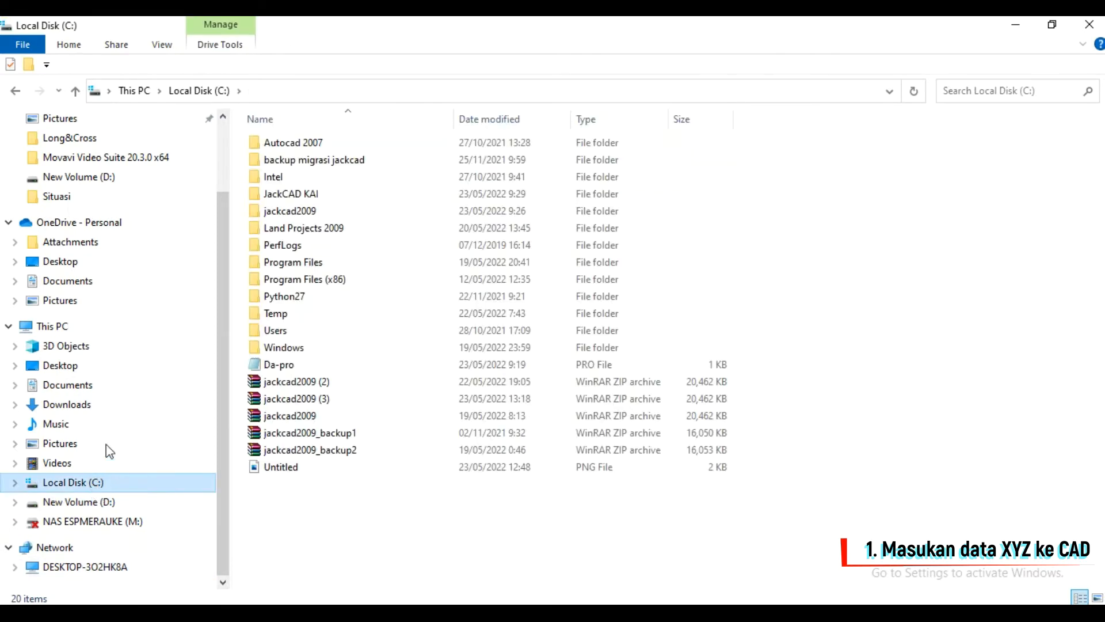
pyautogui.doubleClick(339, 197)
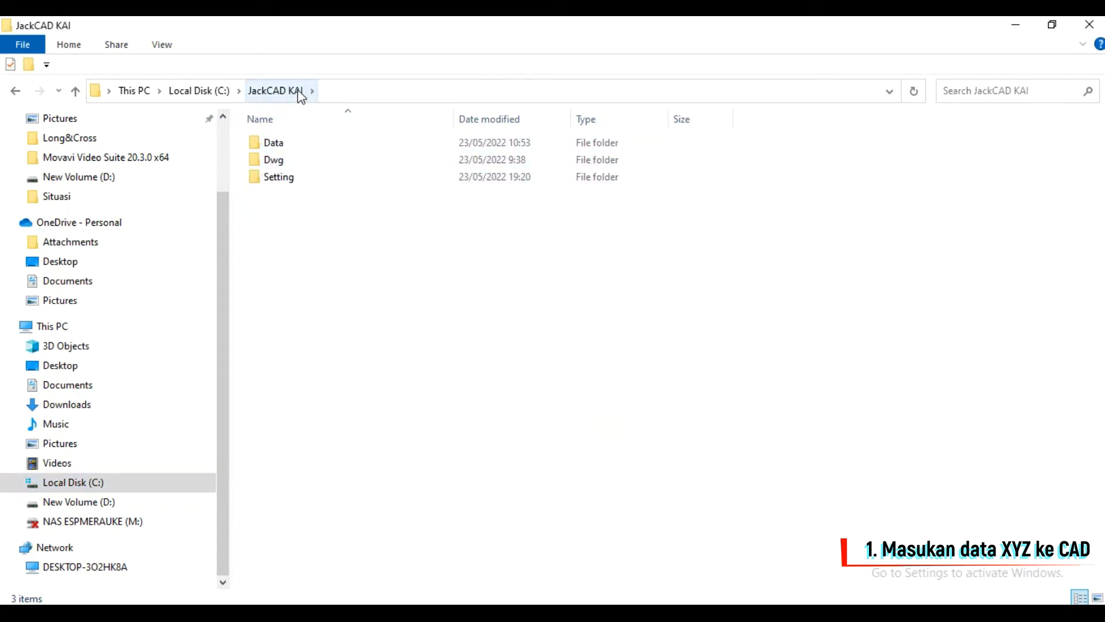
# - Open the Data workbook in Excel from the Data folder inside C:\JackCAD KAI
pyautogui.click(208, 92)
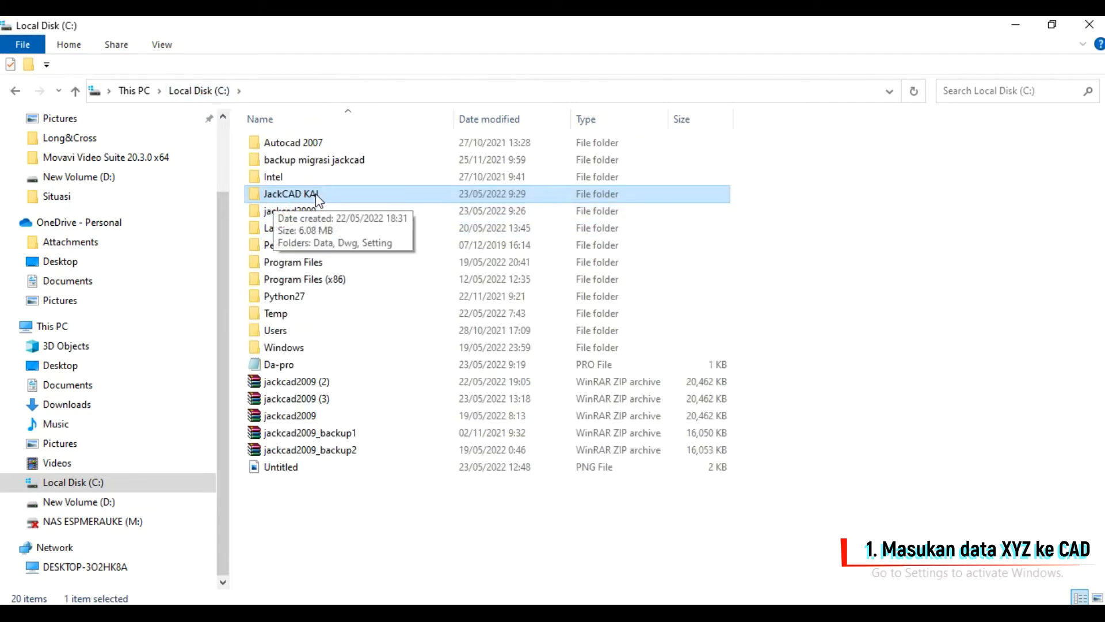
pyautogui.doubleClick(316, 195)
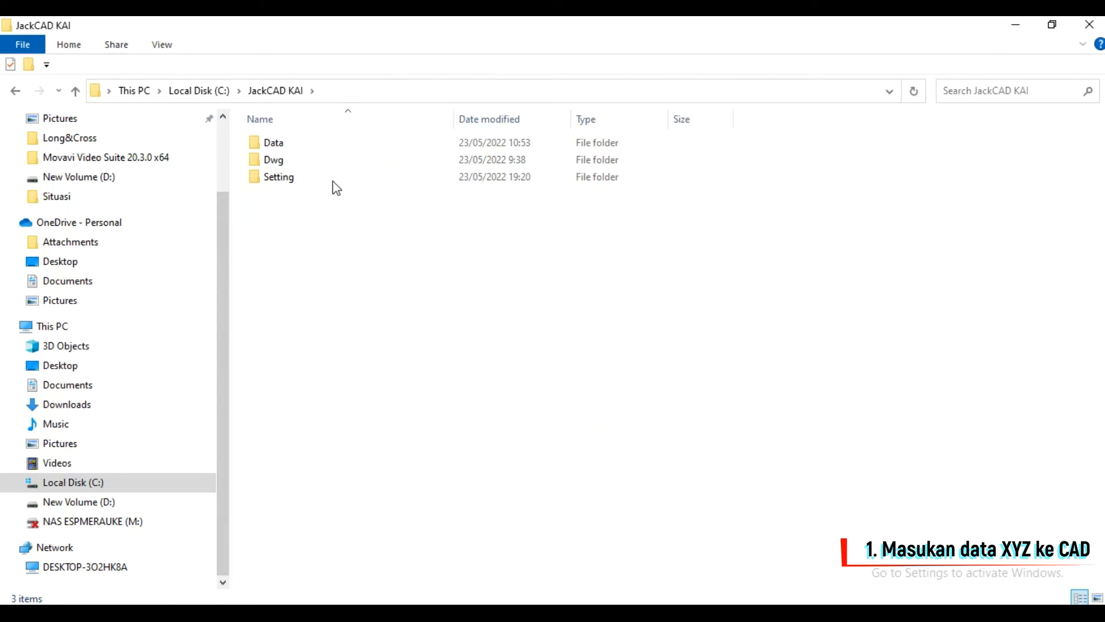
pyautogui.doubleClick(289, 145)
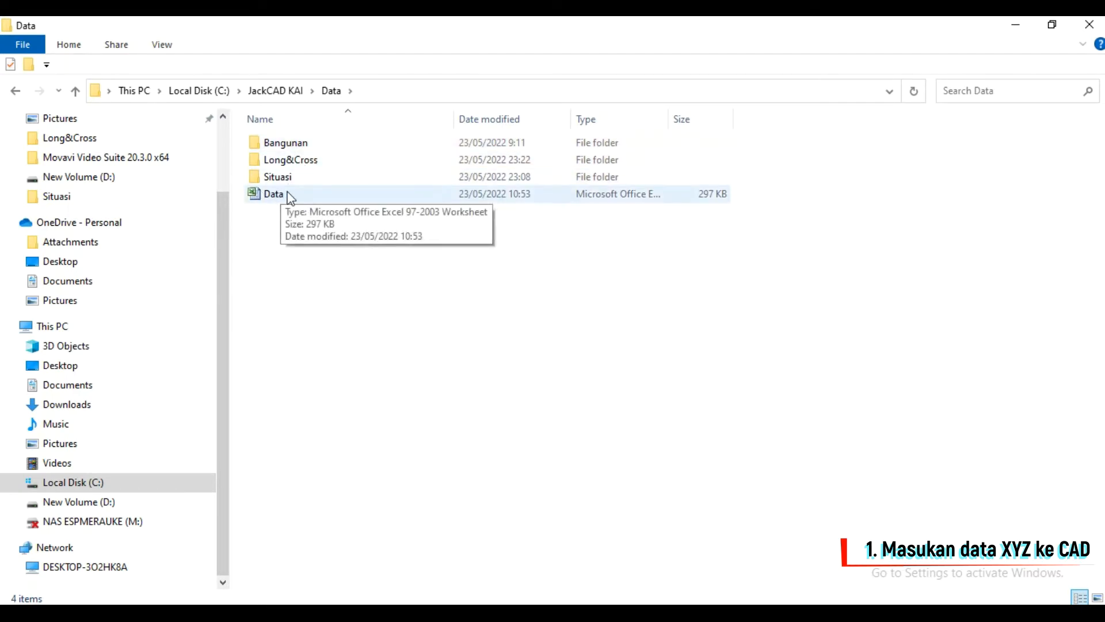
pyautogui.doubleClick(288, 193)
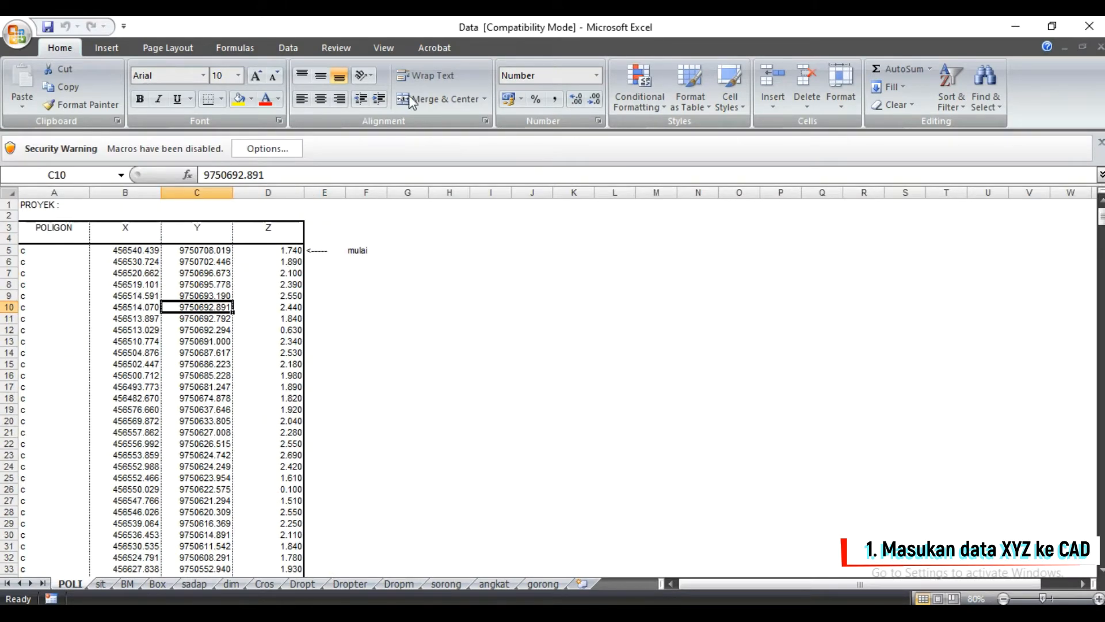
# - Look through the sit, BM, Box, sadap, dim, Cros and Dropt sheets of the Data workbook
pyautogui.click(103, 584)
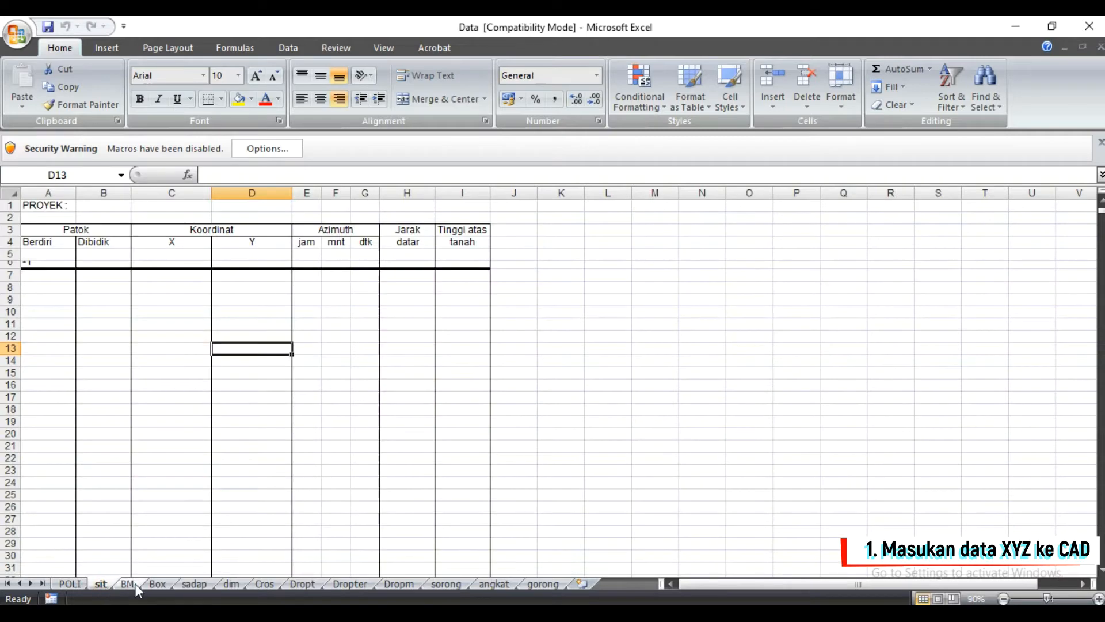
pyautogui.click(129, 585)
pyautogui.click(153, 583)
pyautogui.click(195, 583)
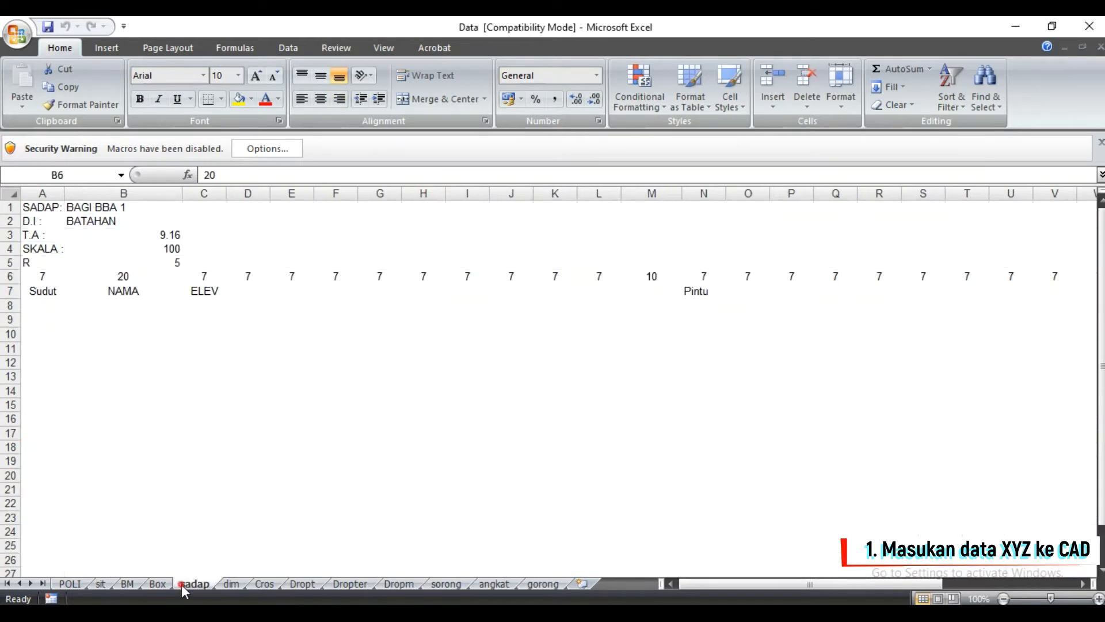
pyautogui.click(230, 584)
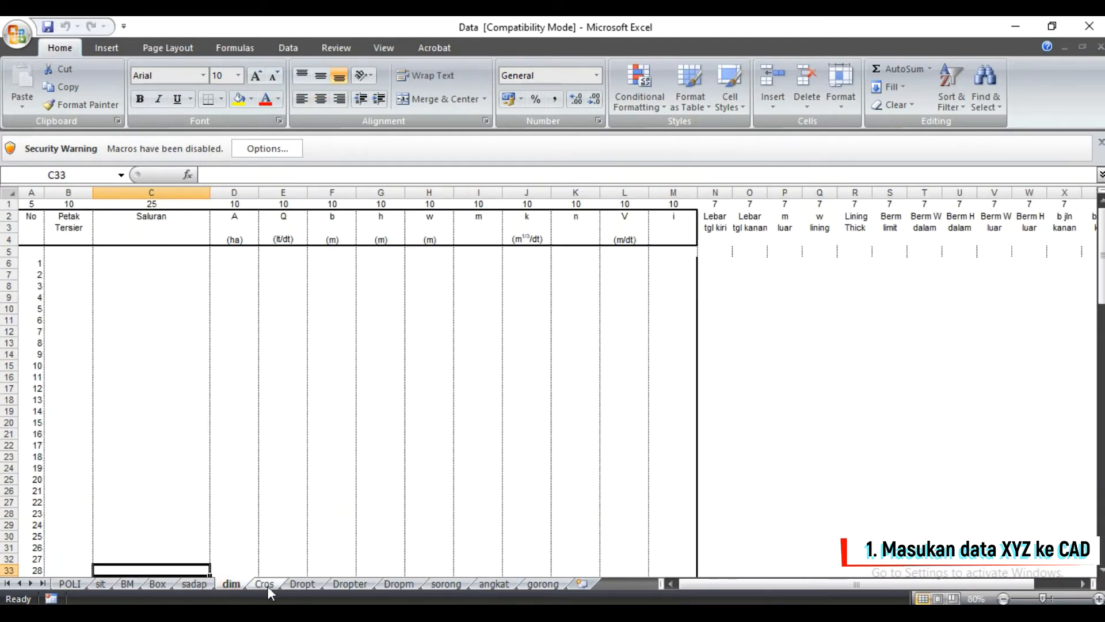
pyautogui.click(266, 585)
pyautogui.click(302, 585)
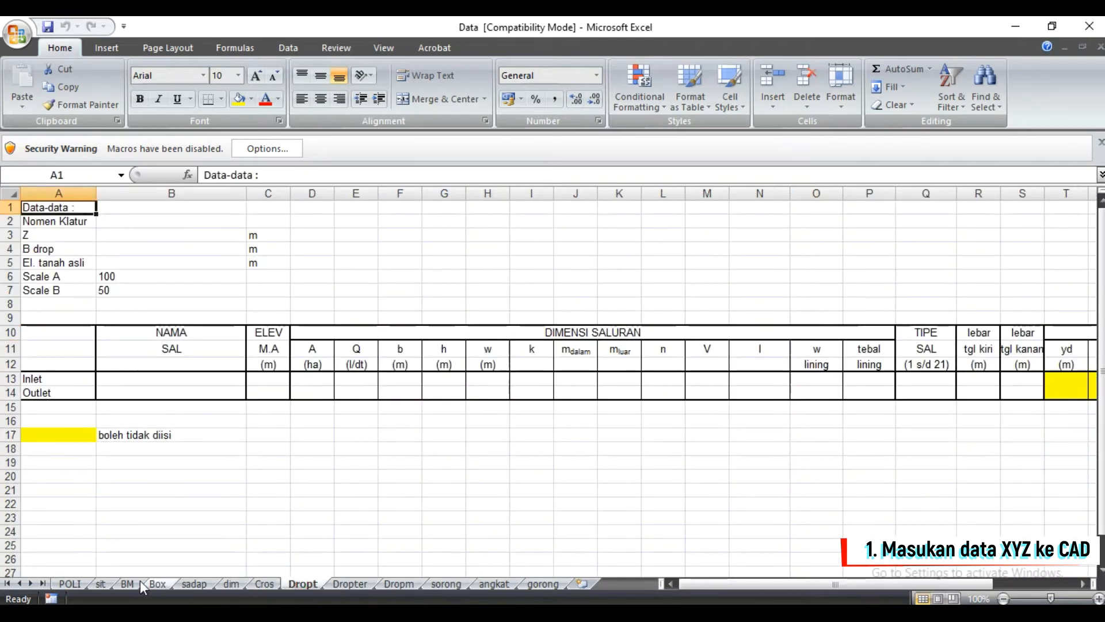
# - Clear the existing POLIGON, X, Y and Z entries in rows 5 to 621 of the POLI sheet
pyautogui.click(74, 583)
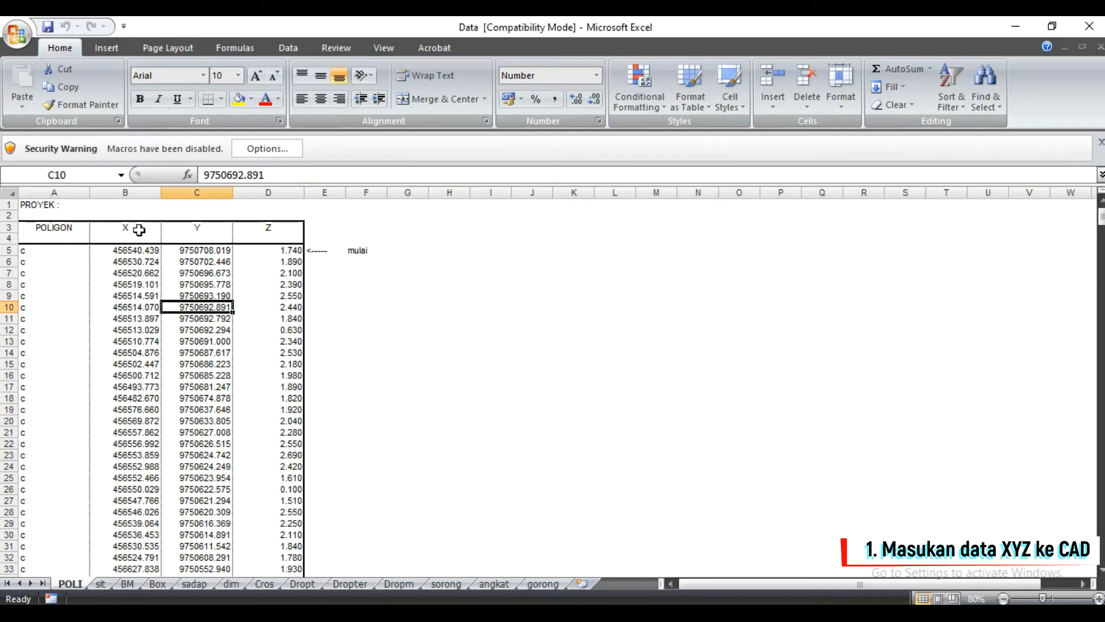
pyautogui.moveTo(31, 249); pyautogui.dragTo(286, 566)
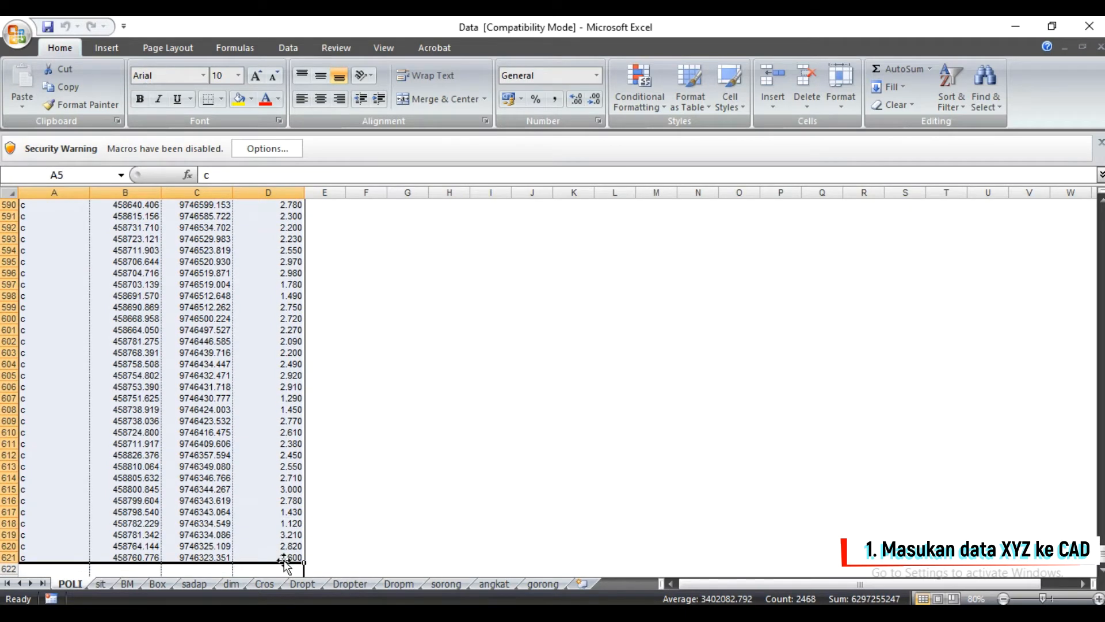
pyautogui.press('Delete')
pyautogui.click(197, 282)
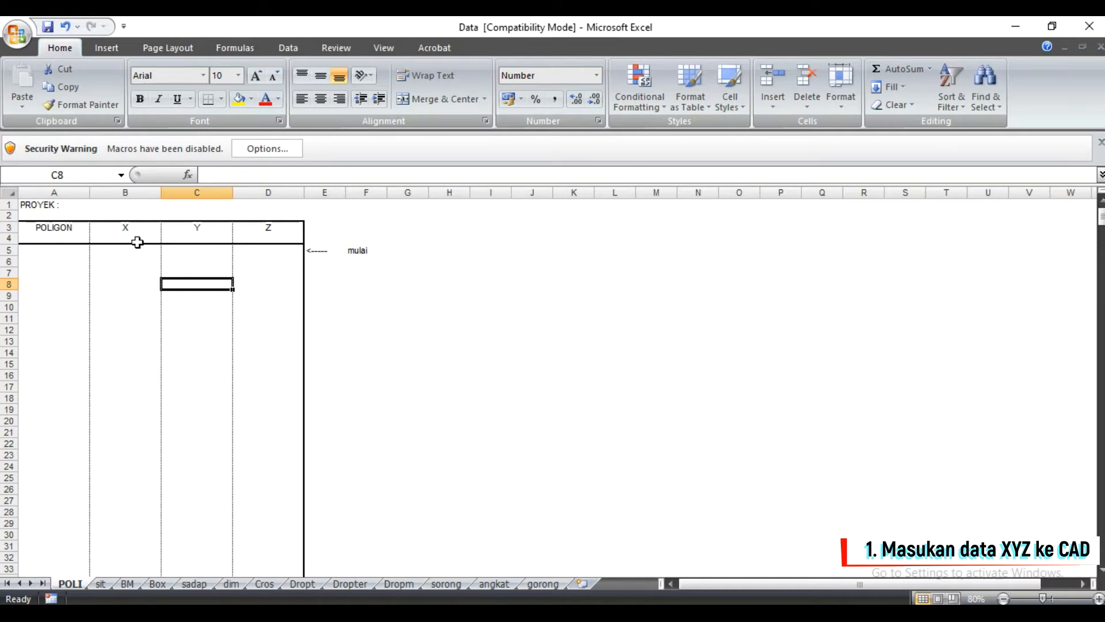
# - Switch to the SP1_Tes workbook and examine the first point's X, Y and Z values and the Z column below
pyautogui.click(219, 613)
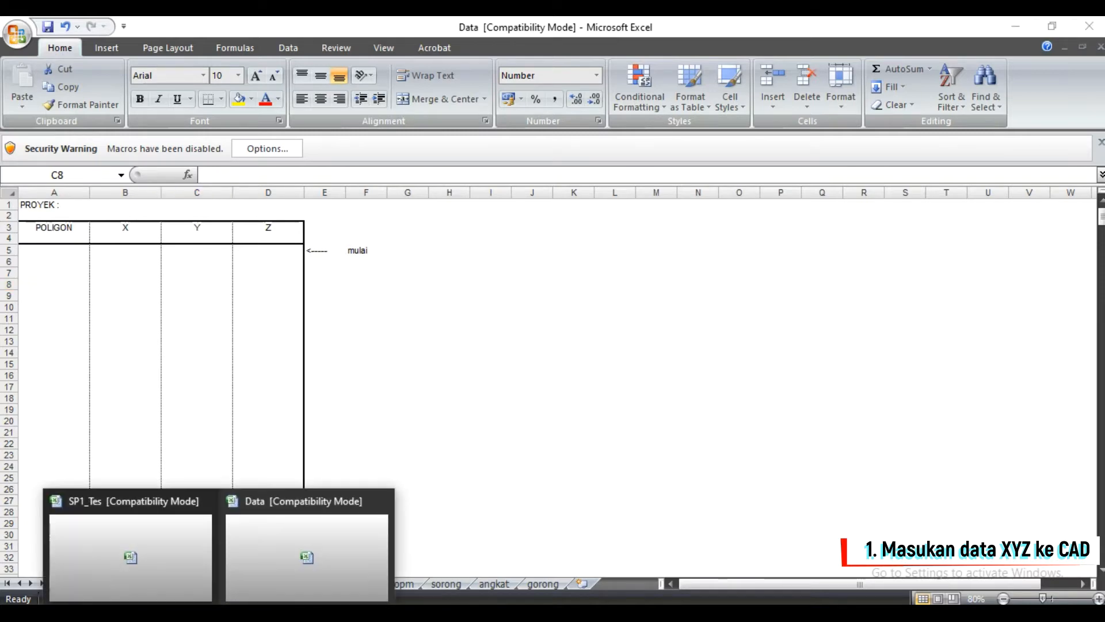
pyautogui.click(144, 543)
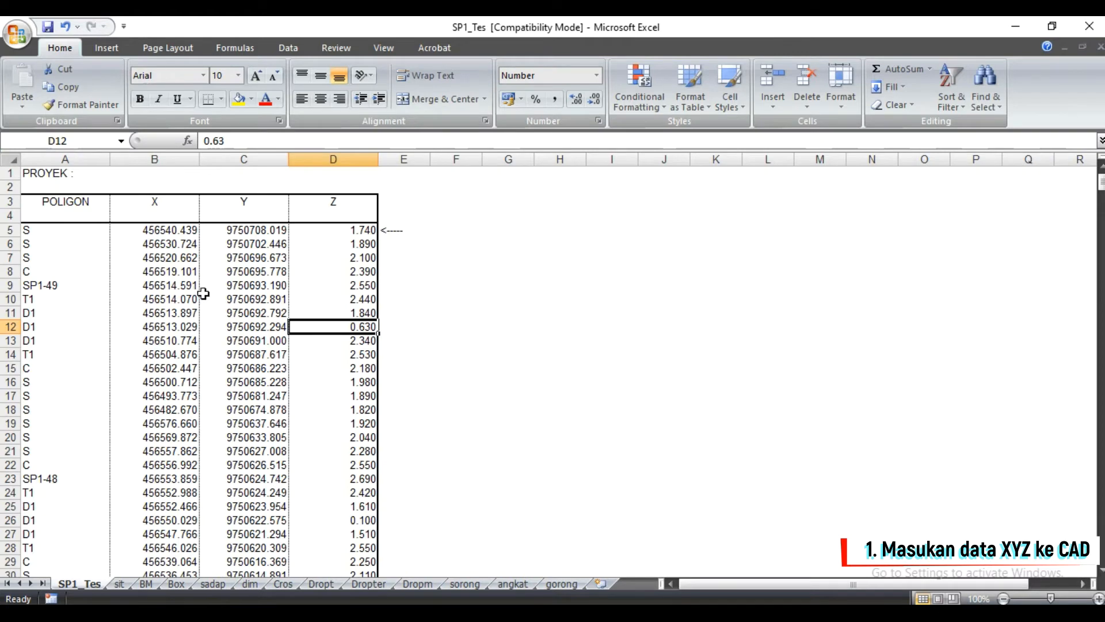
pyautogui.keyDown('ctrl'); pyautogui.scroll(-1, 203, 294); pyautogui.keyUp('ctrl')
pyautogui.click(131, 220)
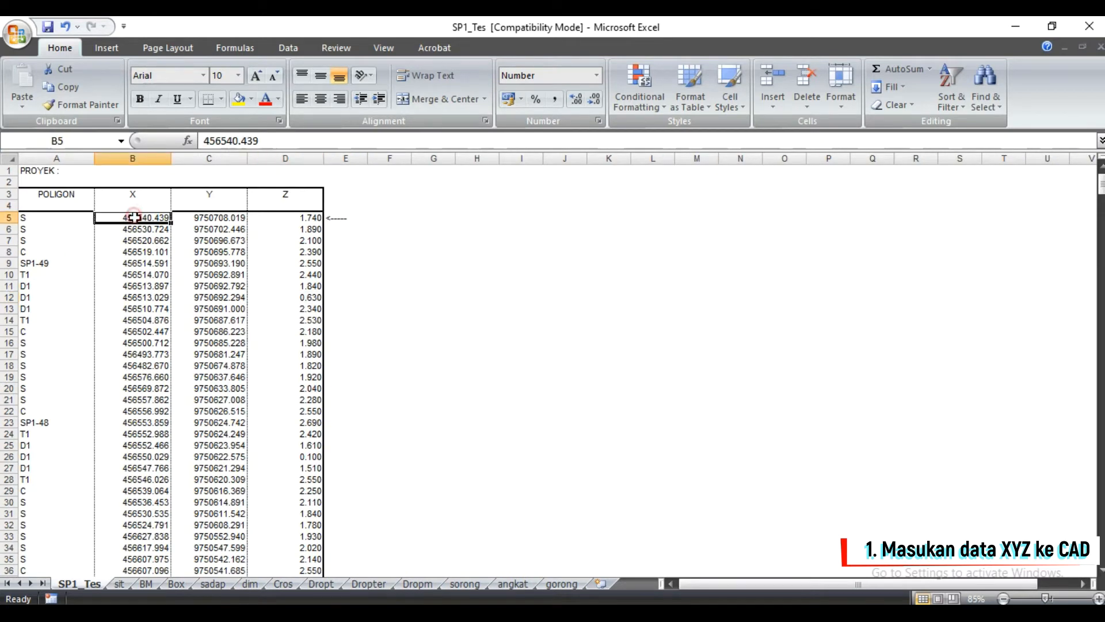
pyautogui.click(209, 218)
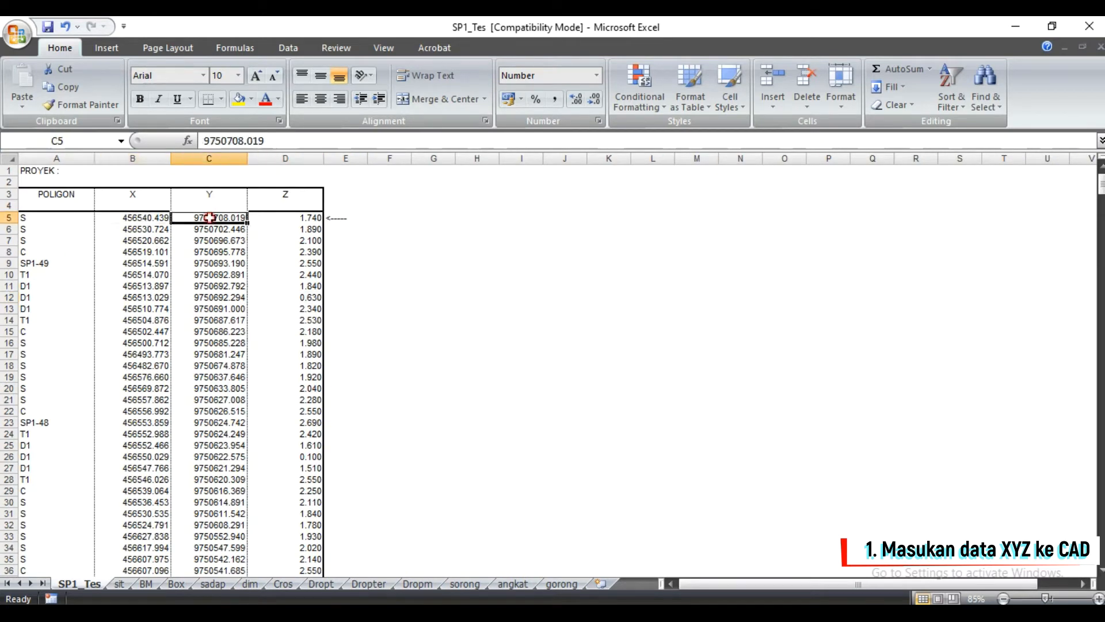
pyautogui.click(290, 217)
pyautogui.moveTo(291, 229); pyautogui.dragTo(286, 467)
# - Examine the POLIGON code, X and Y coordinate, and Z elevation blocks starting at row 5
pyautogui.moveTo(66, 216); pyautogui.dragTo(98, 387)
pyautogui.moveTo(130, 217); pyautogui.dragTo(229, 503)
pyautogui.click(285, 218)
pyautogui.moveTo(285, 239); pyautogui.dragTo(284, 503)
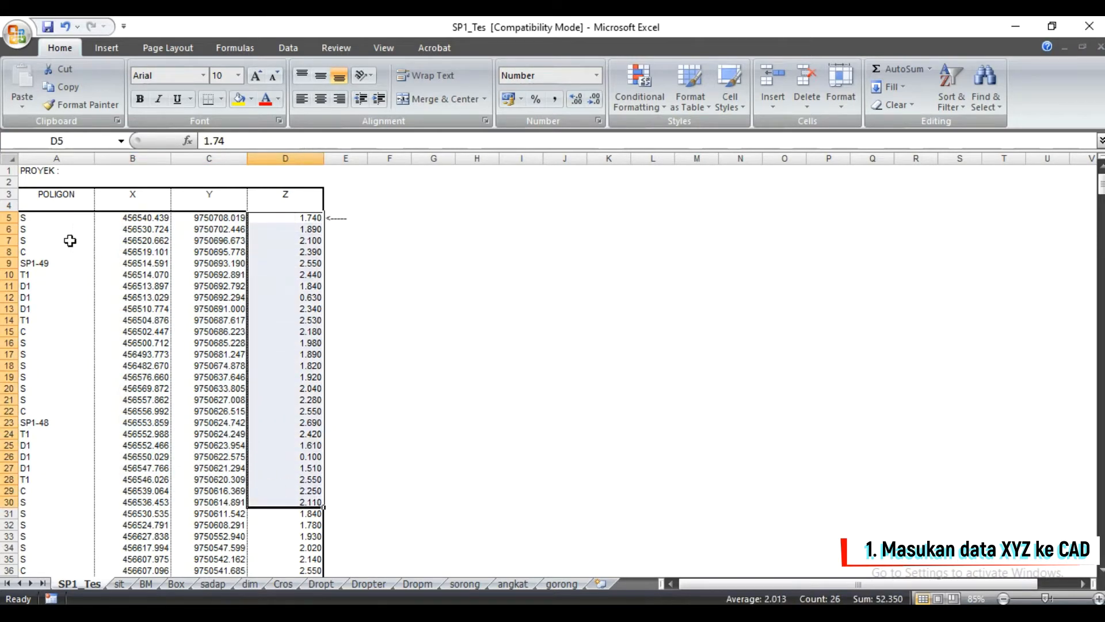
# - Look over the PROYEK title, the POLIGON header and the first X coordinates of the SP1_Tes table
pyautogui.click(133, 239)
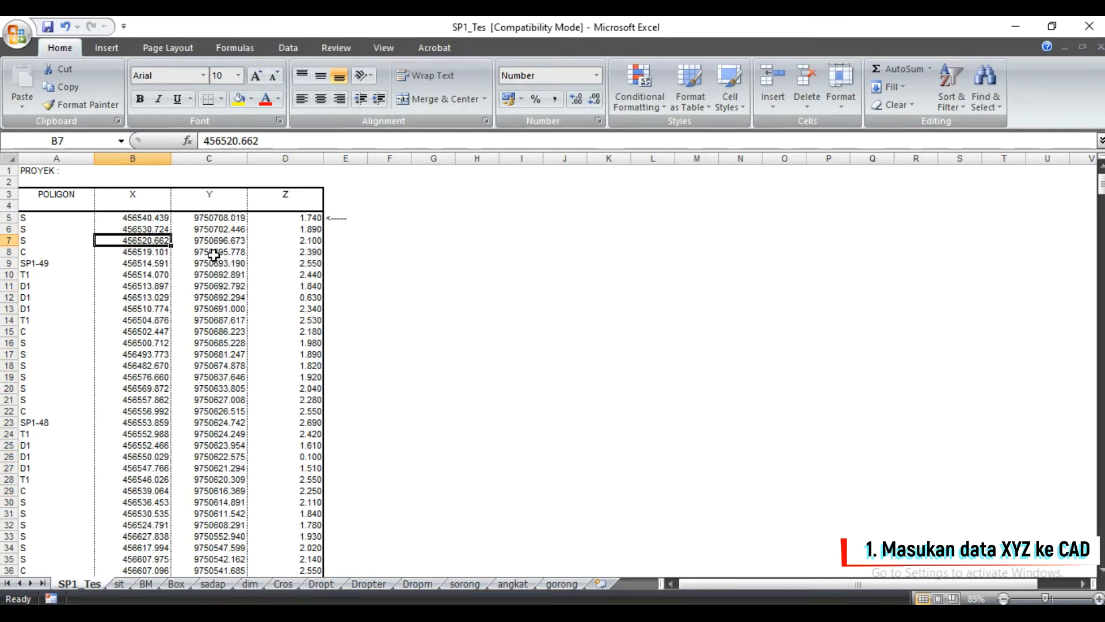
pyautogui.click(157, 229)
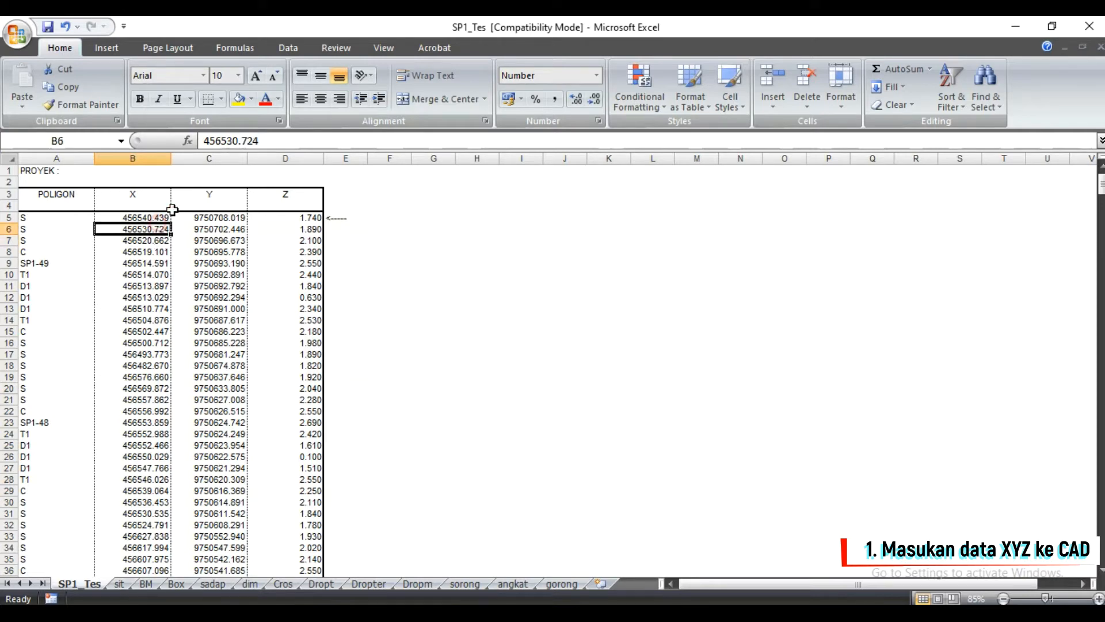
pyautogui.click(87, 195)
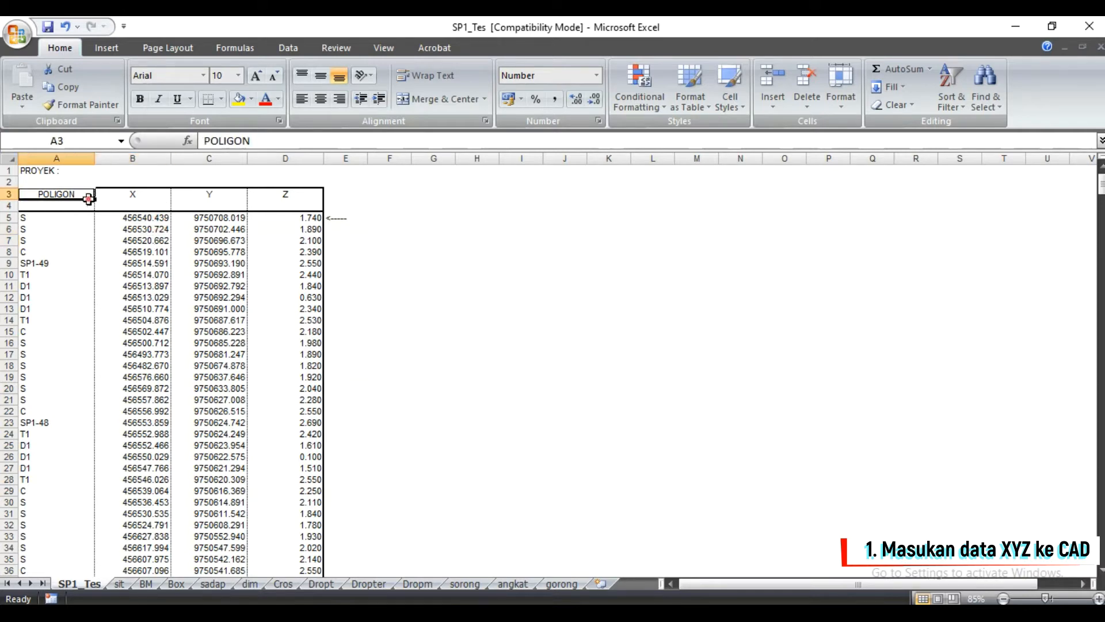
pyautogui.click(55, 173)
pyautogui.click(123, 217)
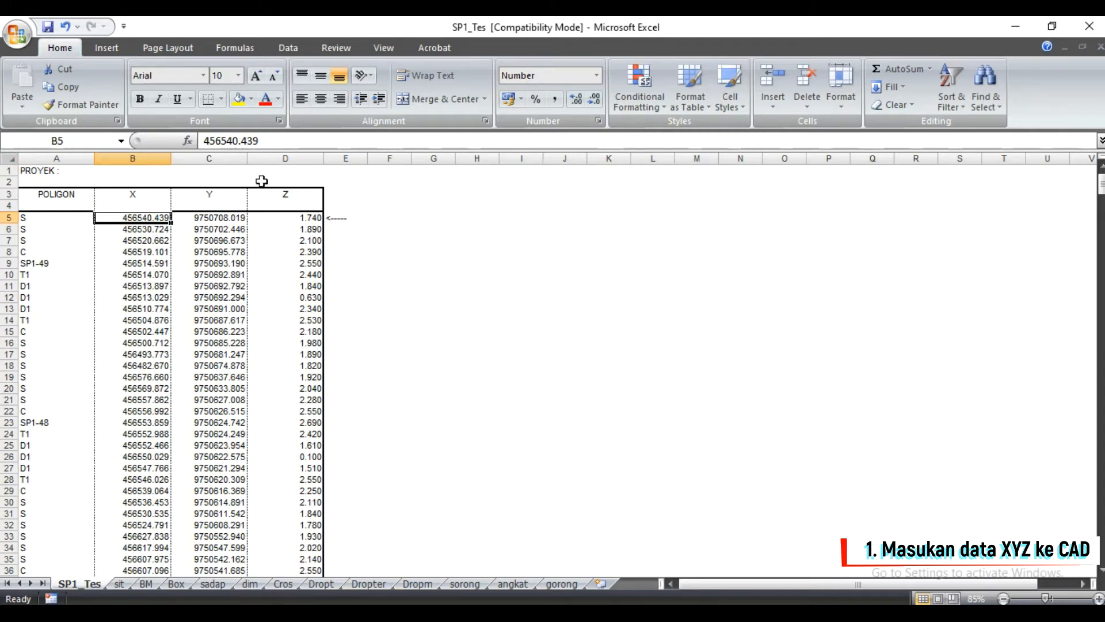
pyautogui.click(161, 237)
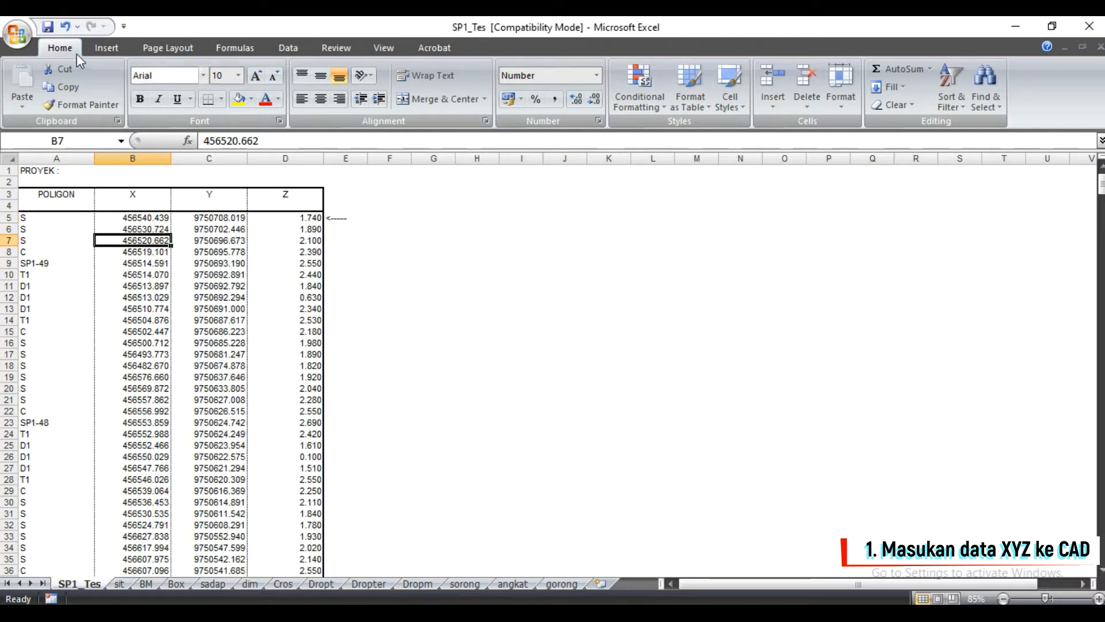
# - Start saving the survey point sheet under a new file and browse to C:\JackCAD KAI\Data\Situasi
pyautogui.click(120, 229)
pyautogui.click(62, 215)
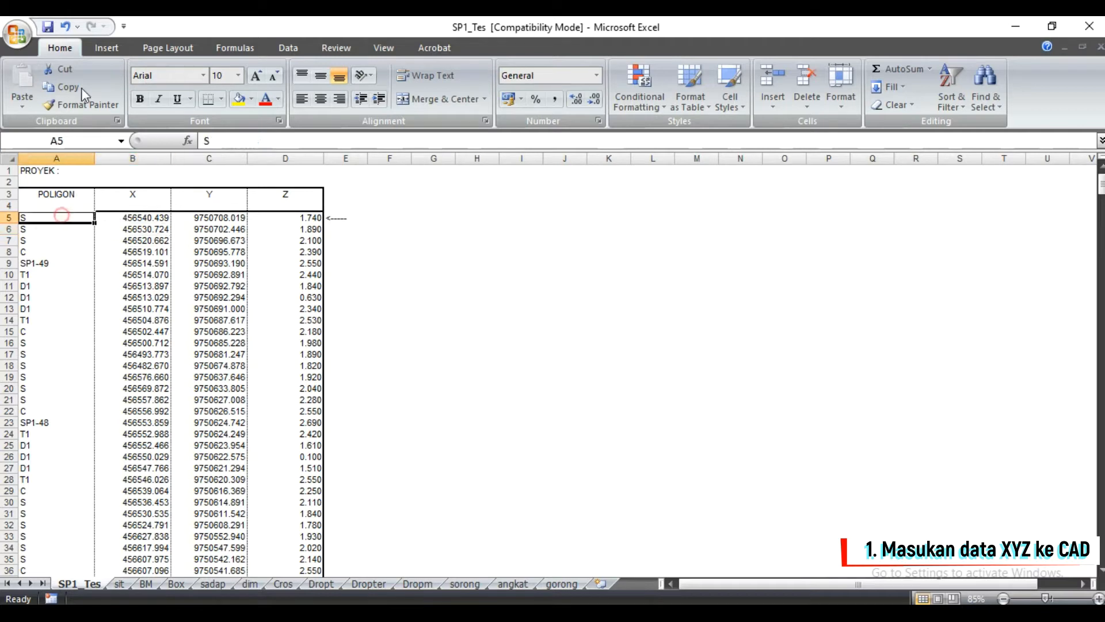
pyautogui.click(17, 33)
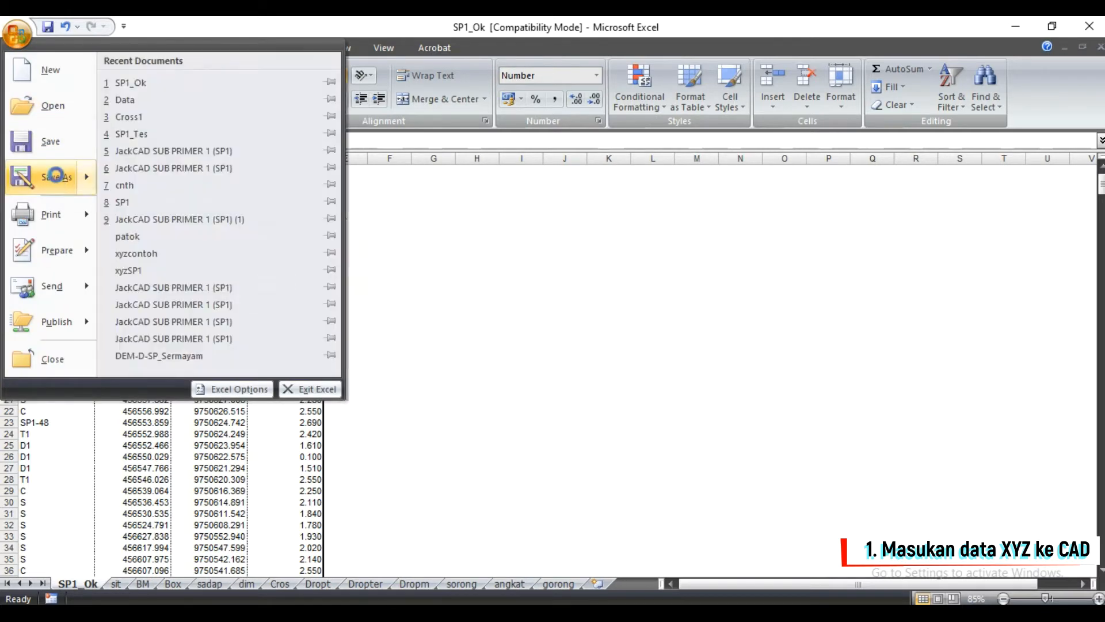
pyautogui.click(56, 180)
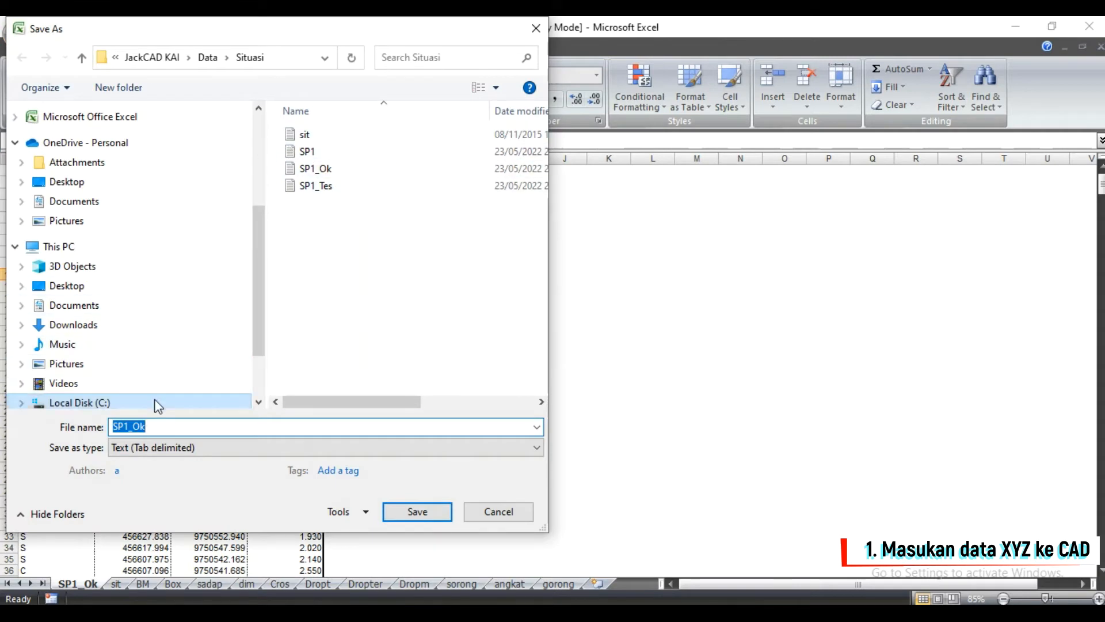
pyautogui.scroll(-2, 158, 406)
pyautogui.click(140, 291)
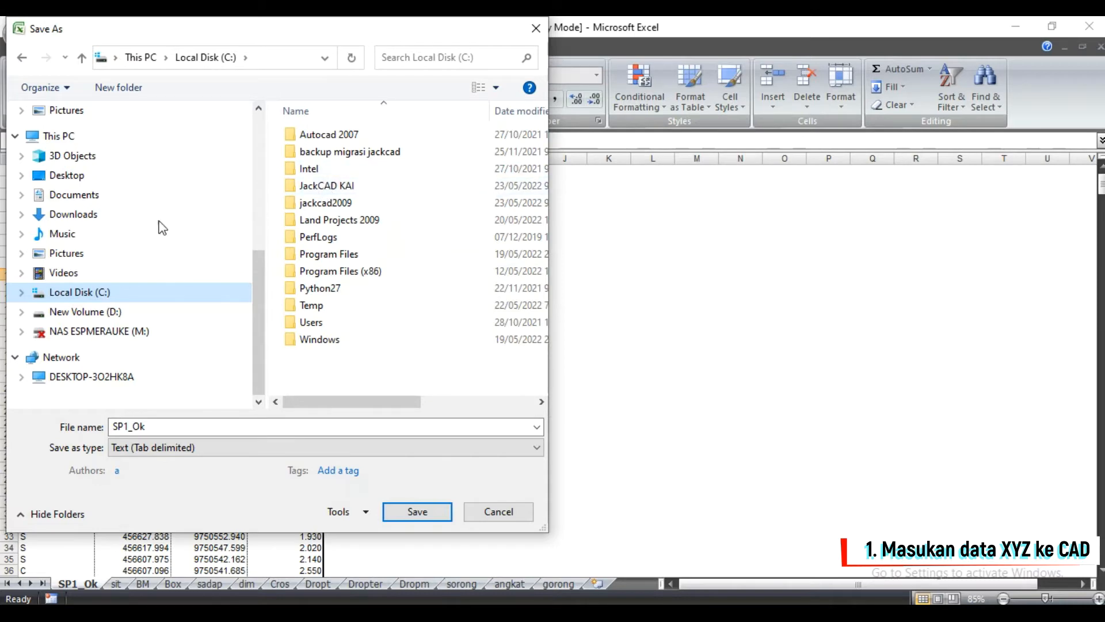
pyautogui.click(327, 187)
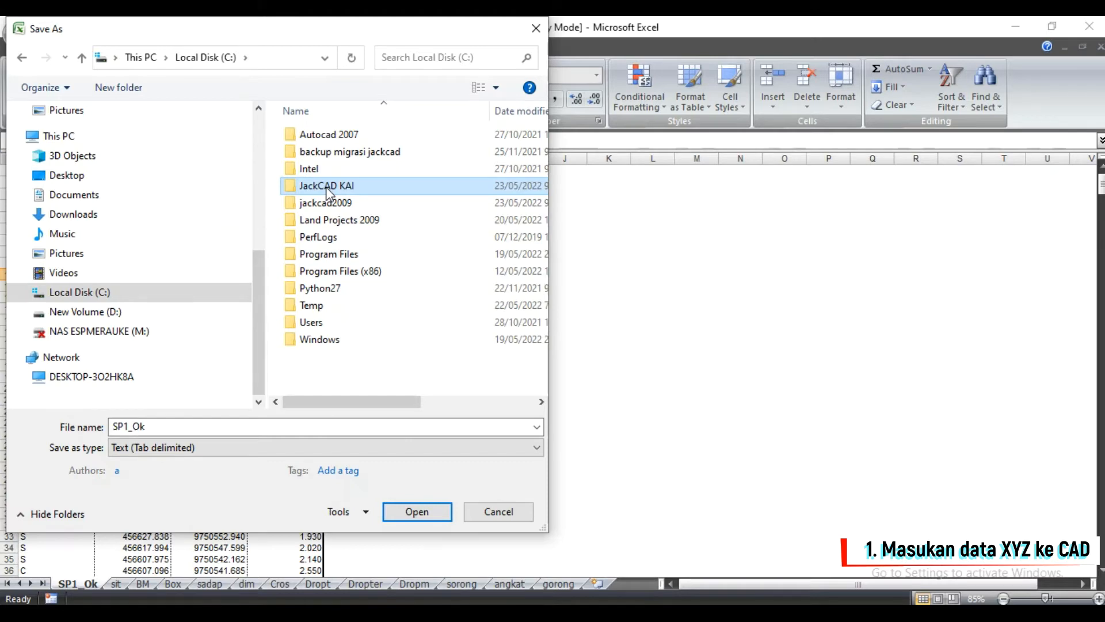
pyautogui.doubleClick(333, 187)
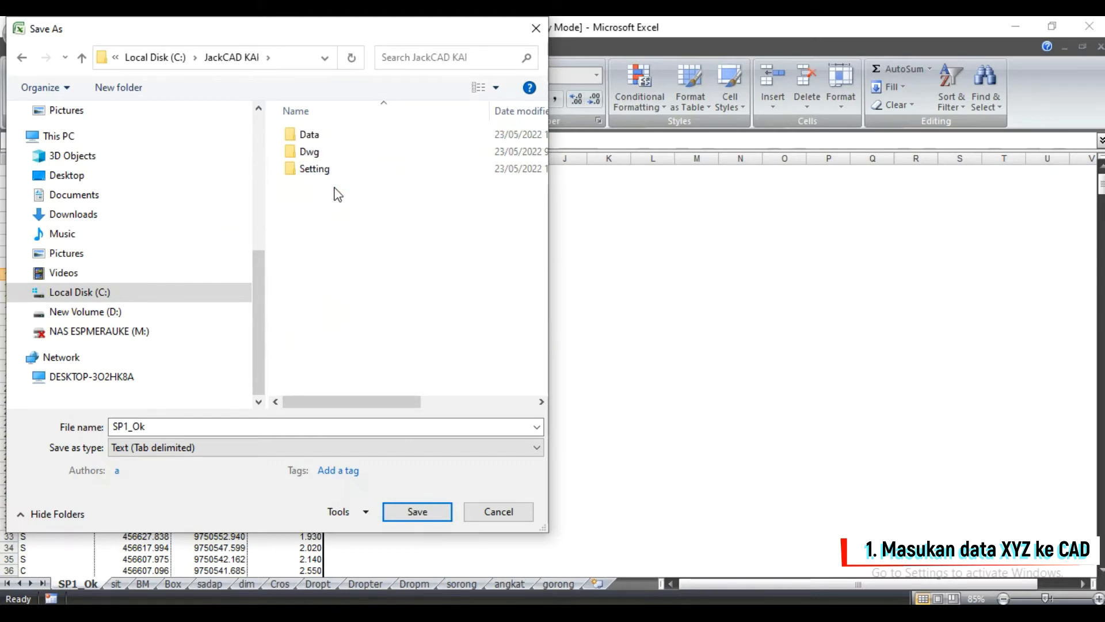
pyautogui.doubleClick(311, 137)
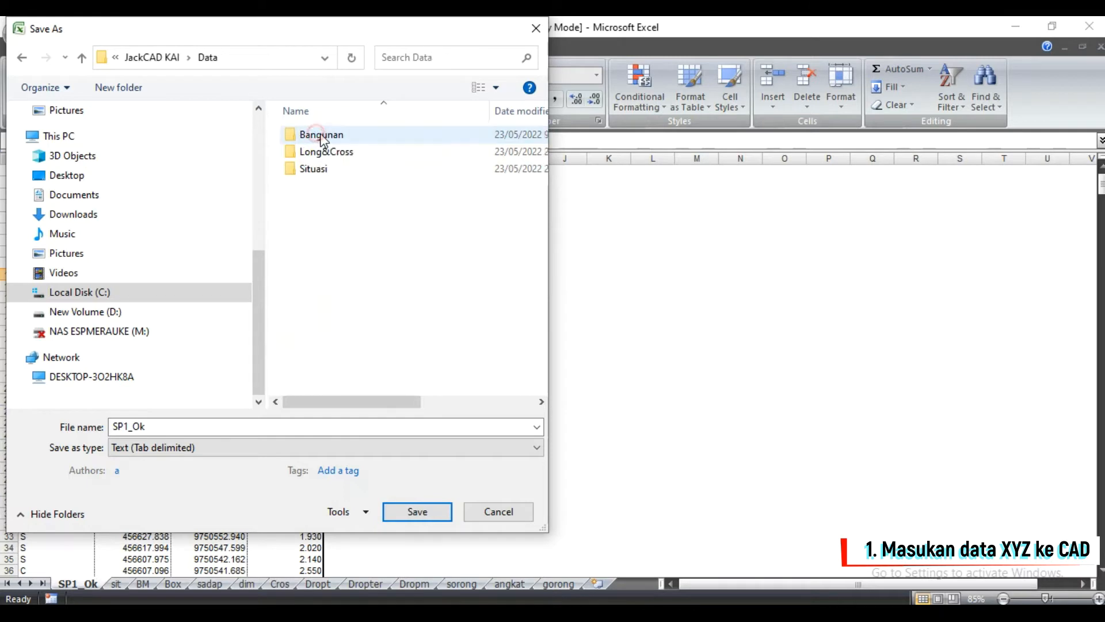
pyautogui.doubleClick(329, 170)
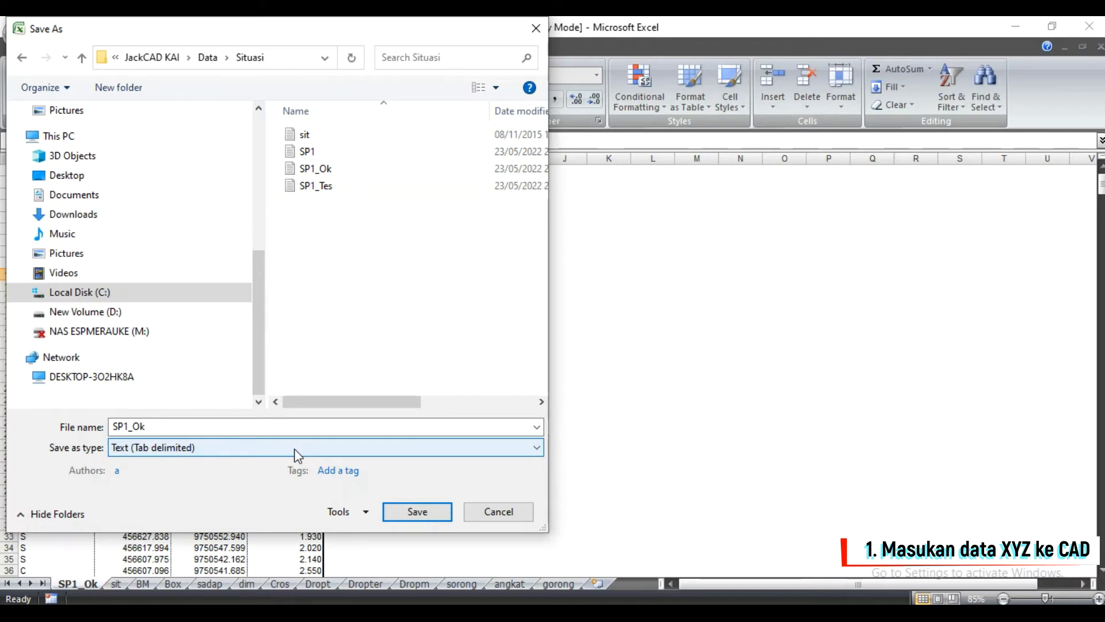
# - Save only the active sheet as SP1_Ok in Text (Tab delimited) format in the Situasi folder
pyautogui.doubleClick(169, 429)
pyautogui.click(169, 430)
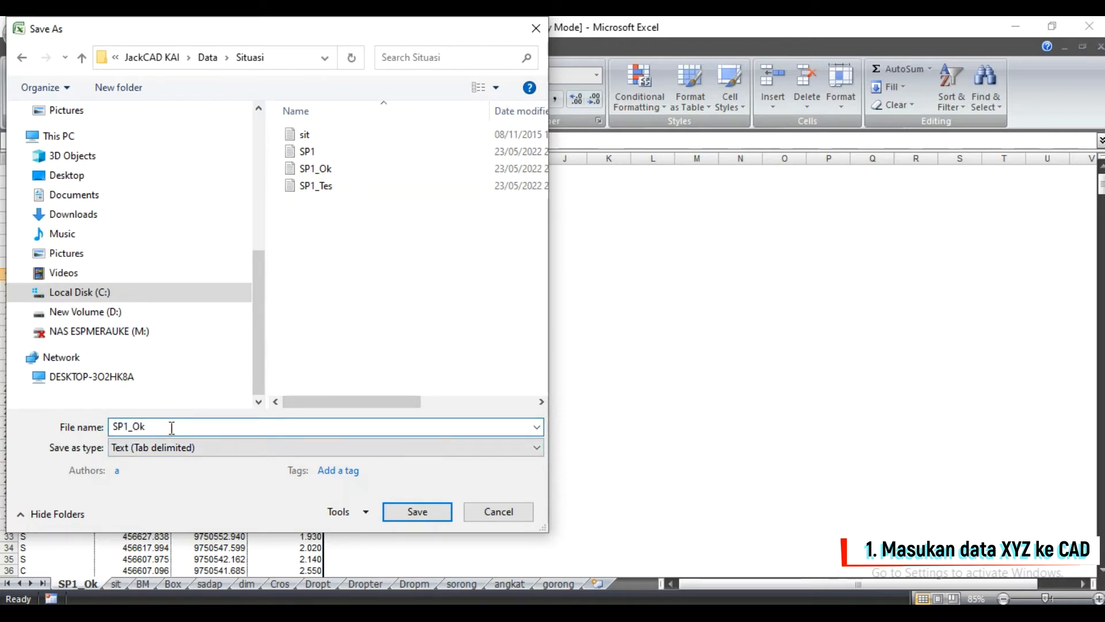
pyautogui.click(140, 446)
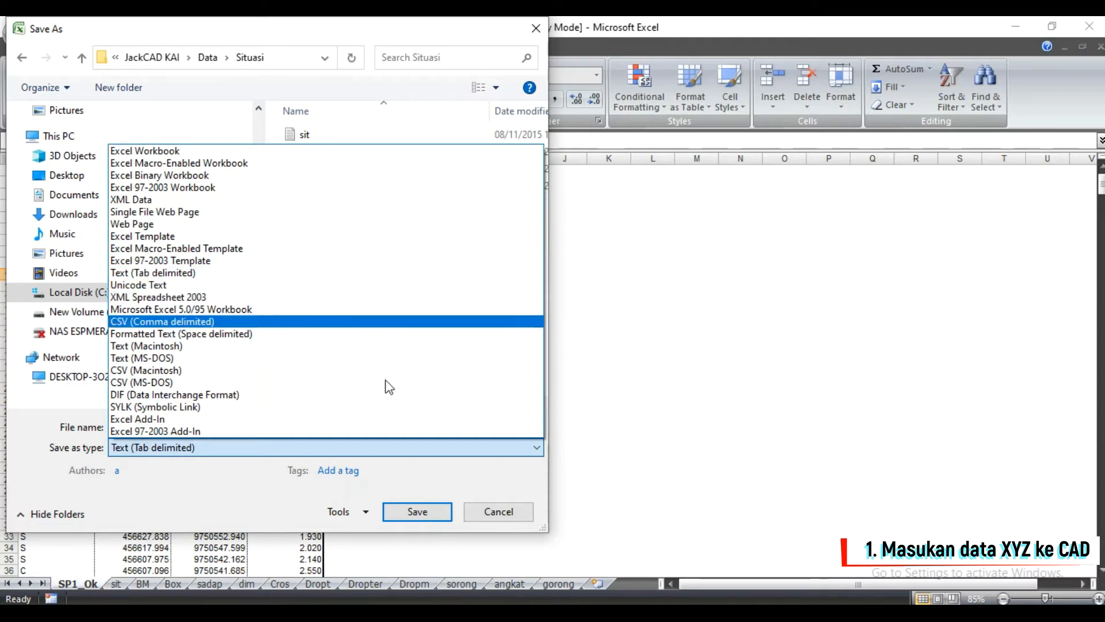
pyautogui.click(421, 518)
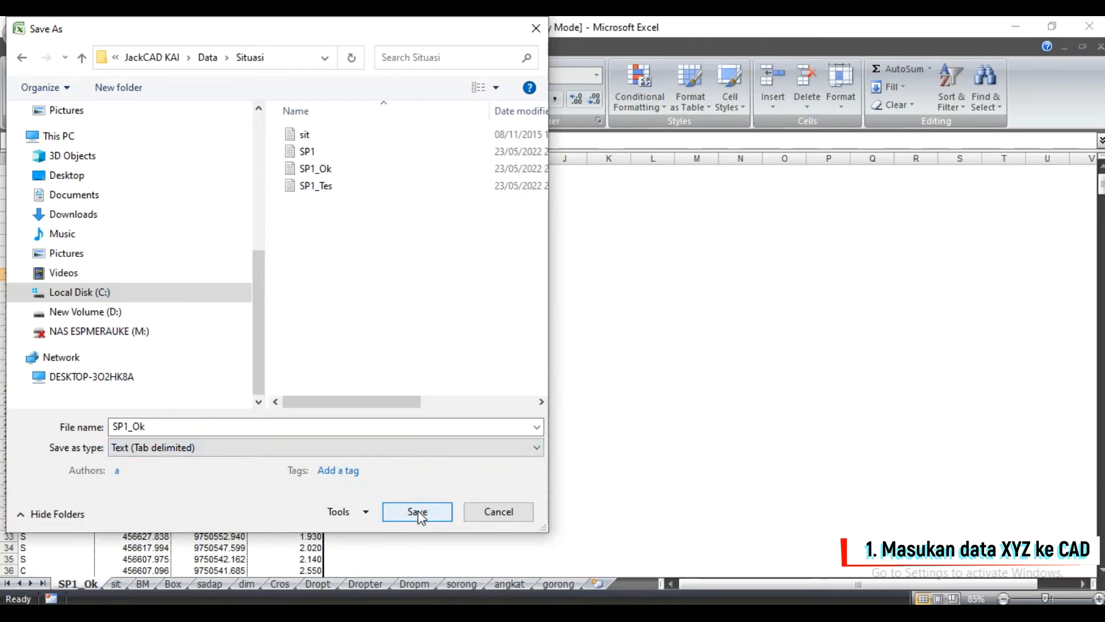
pyautogui.click(418, 510)
pyautogui.click(602, 324)
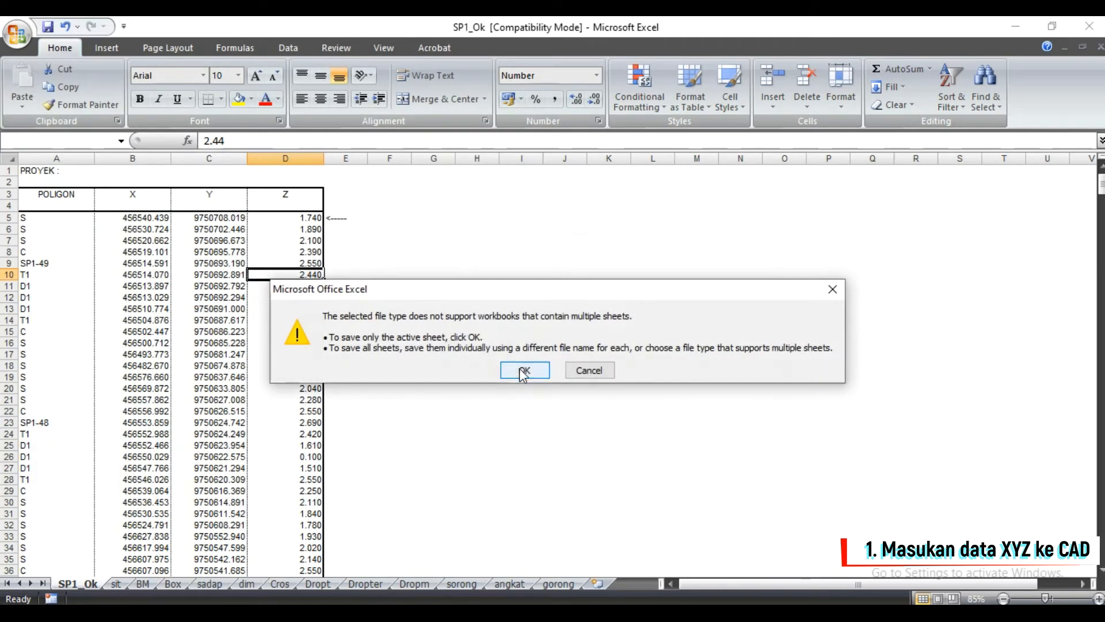
pyautogui.click(522, 371)
pyautogui.click(496, 378)
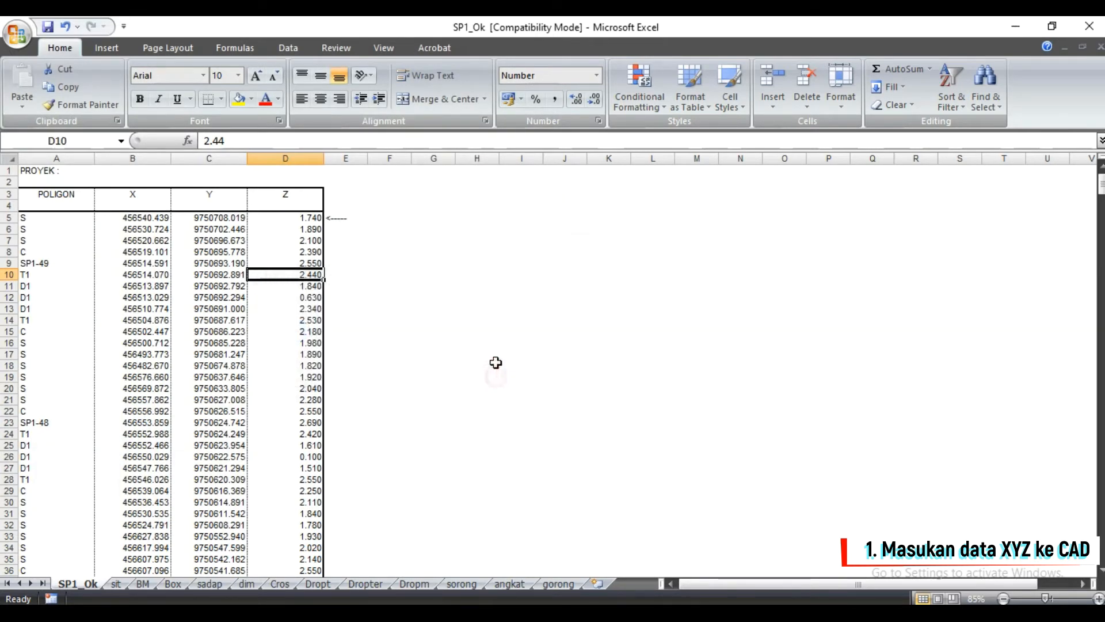
# - Switch to AutoCAD and start a new drawing with KARANG AGUNG ILIR as the active JackCAD project
pyautogui.hotkey('alt', 'Tab')
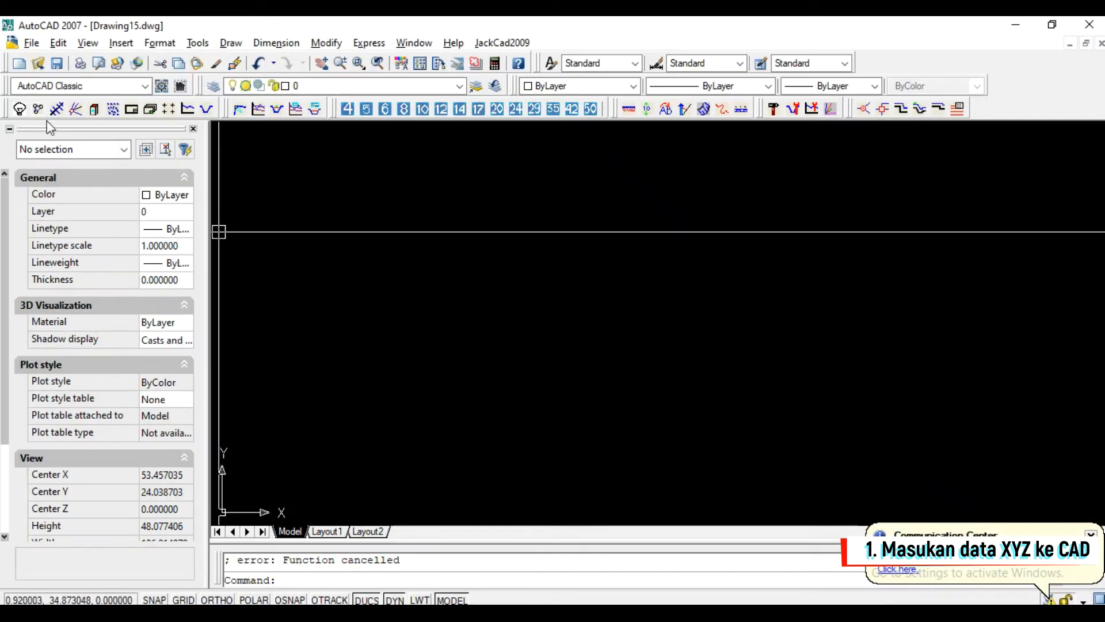
pyautogui.click(20, 64)
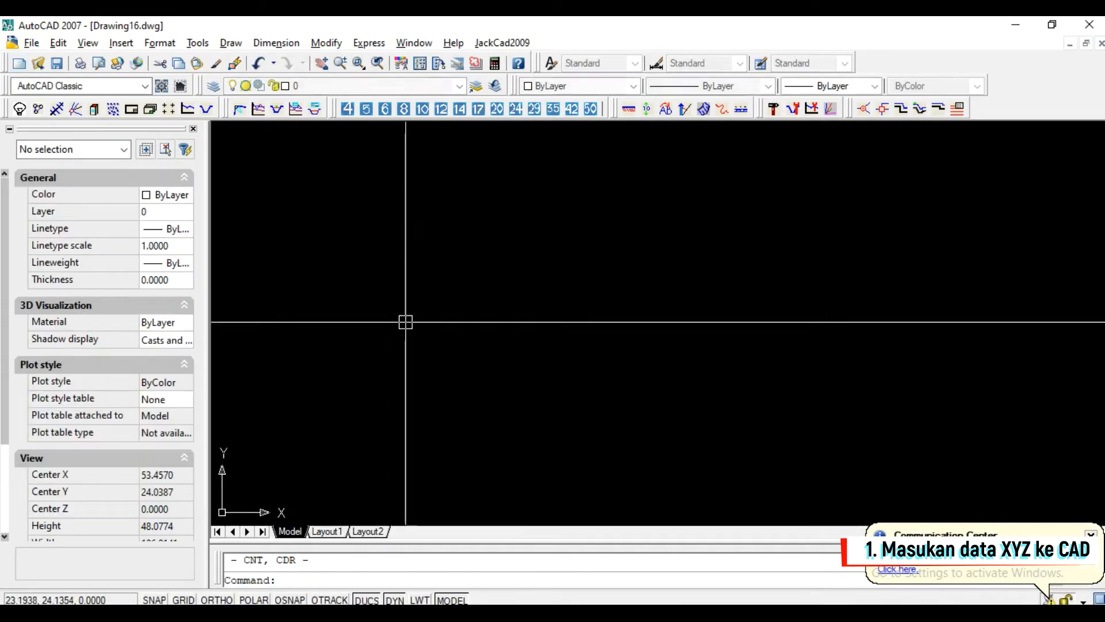
pyautogui.click(21, 108)
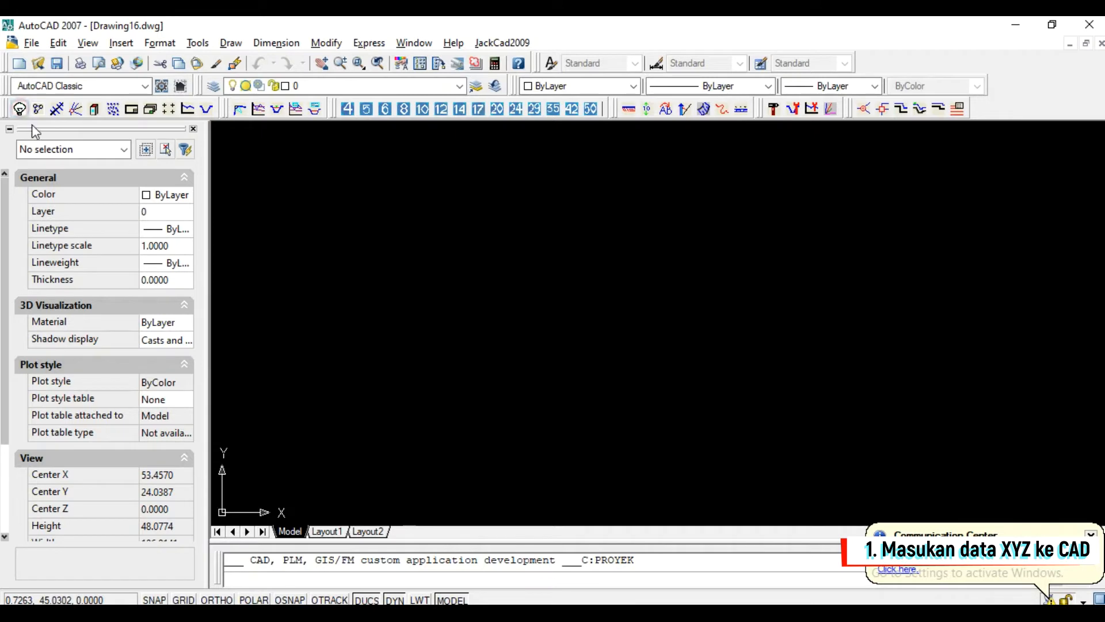
pyautogui.click(398, 242)
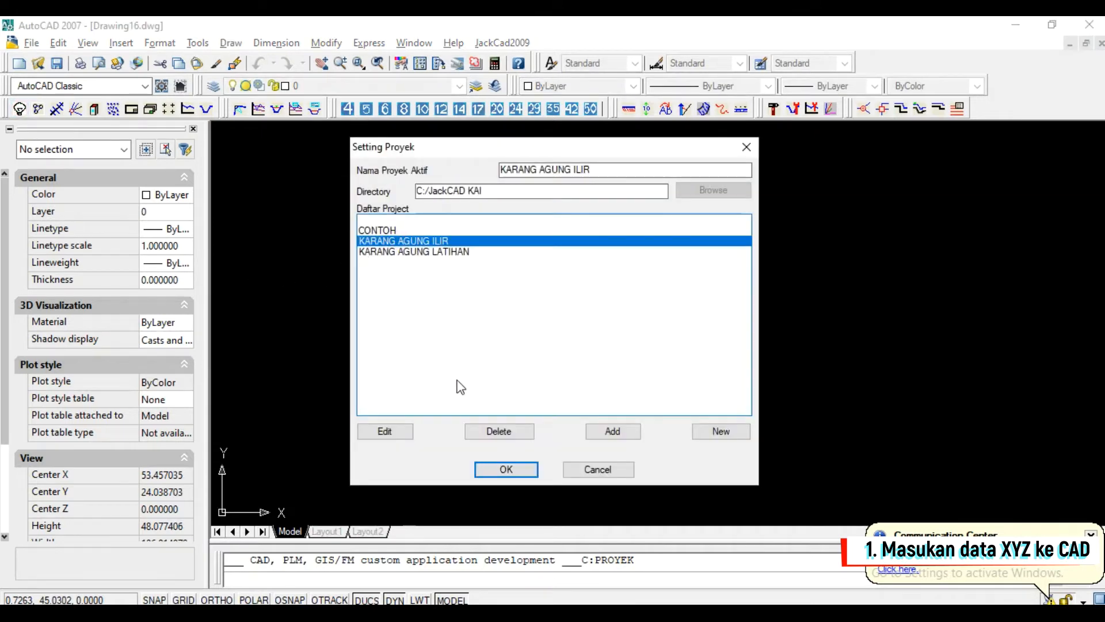
pyautogui.click(507, 468)
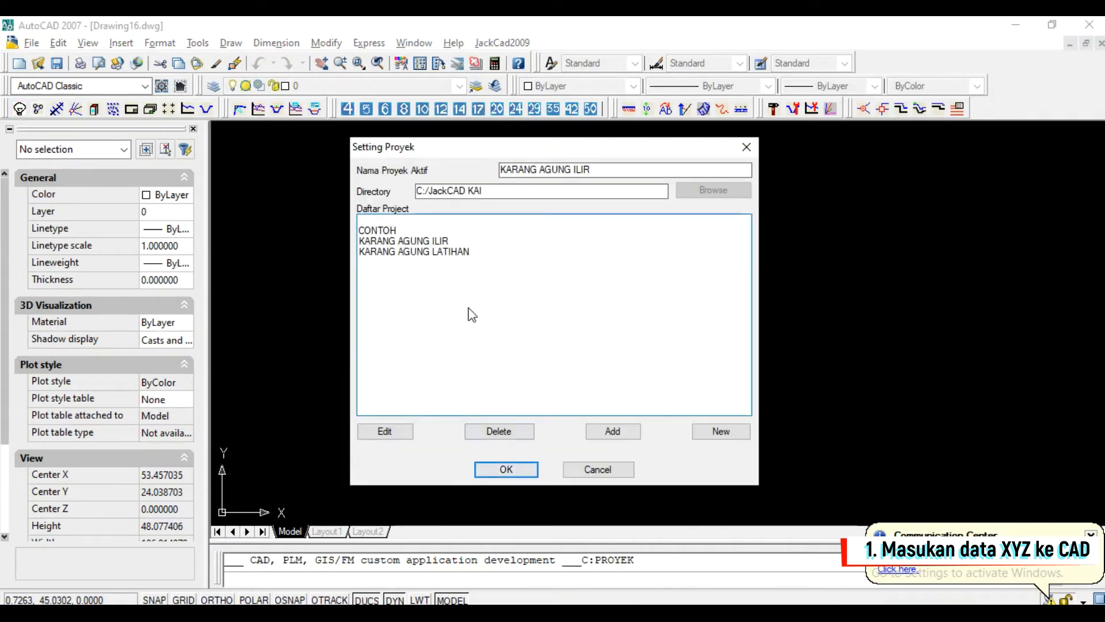
pyautogui.click(506, 470)
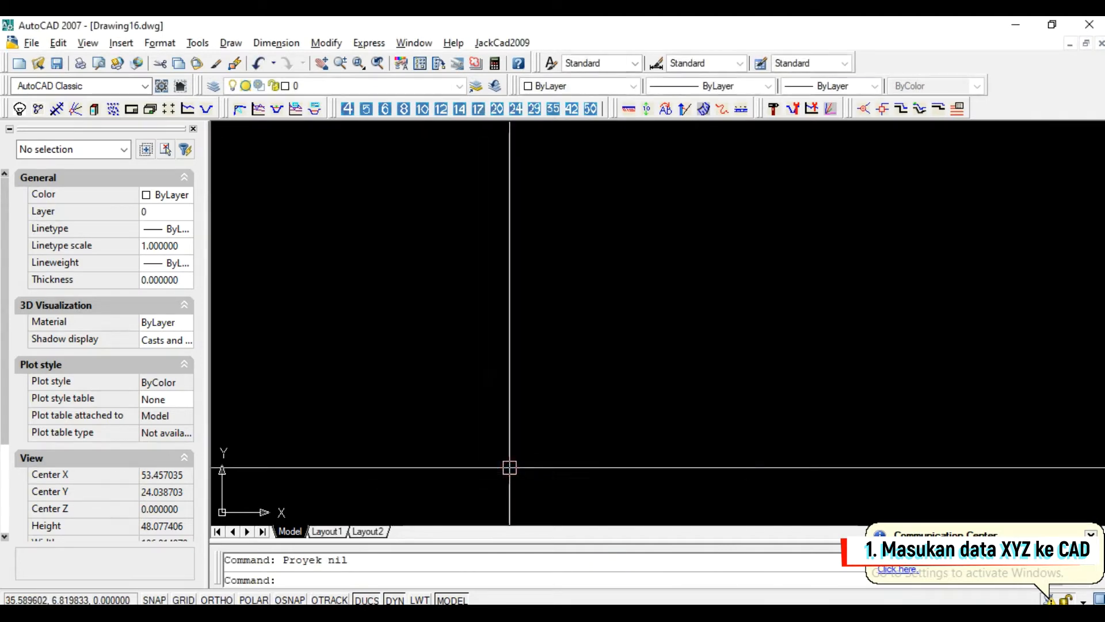
# - Load the SP1_Ok text file with the JackCAD poligon command, answering Y to Seting Huruf
pyautogui.click(39, 109)
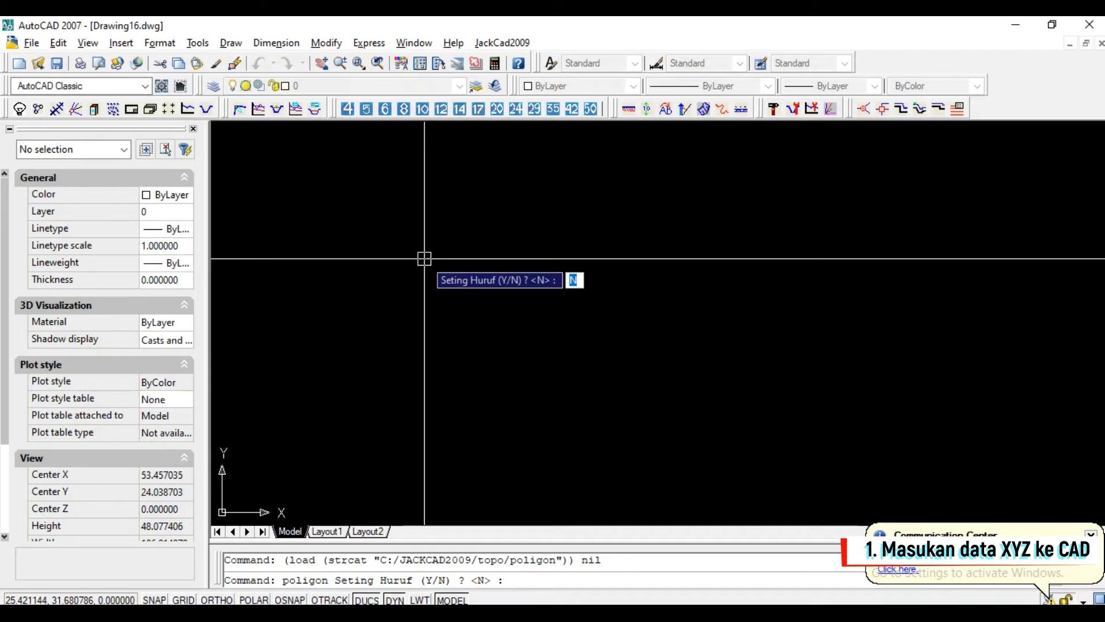
pyautogui.write('y')
pyautogui.press('Return')
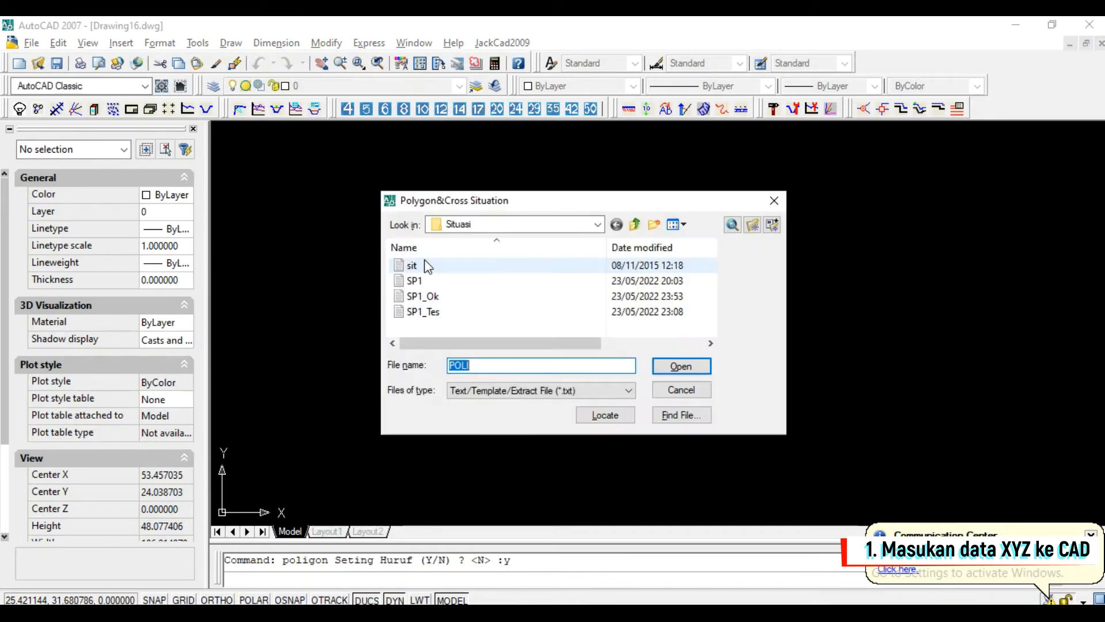
pyautogui.click(429, 299)
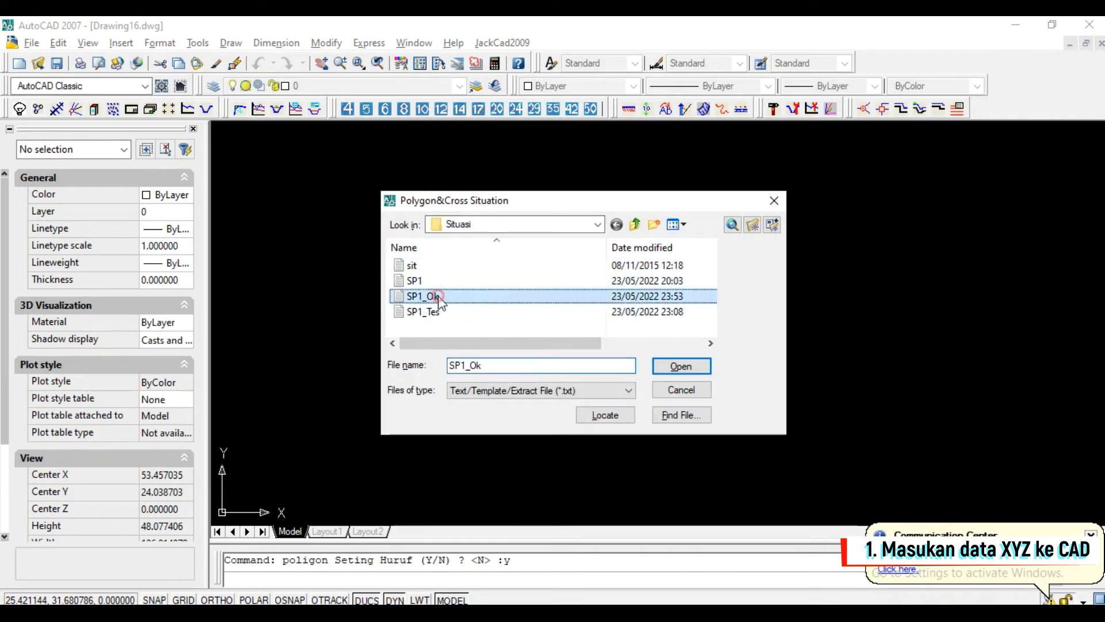
pyautogui.click(680, 366)
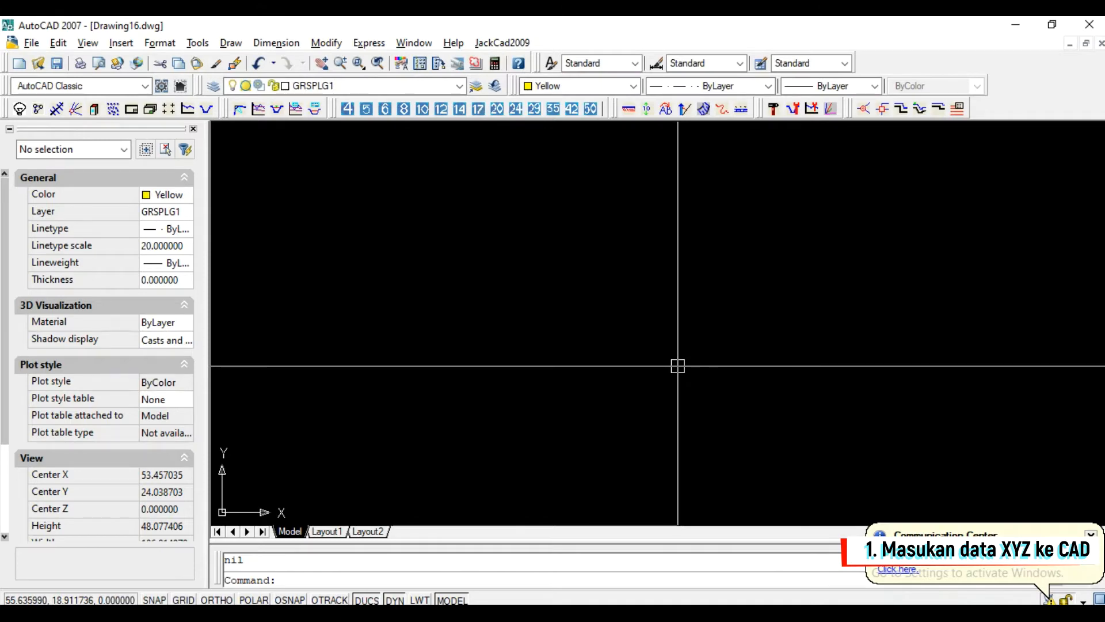
# - Examine the imported point codes, elevations and zigzag polygon line along the whole survey alignment
pyautogui.middleClick(627, 370)
pyautogui.scroll(10, 579, 272)
pyautogui.scroll(3, 541, 179)
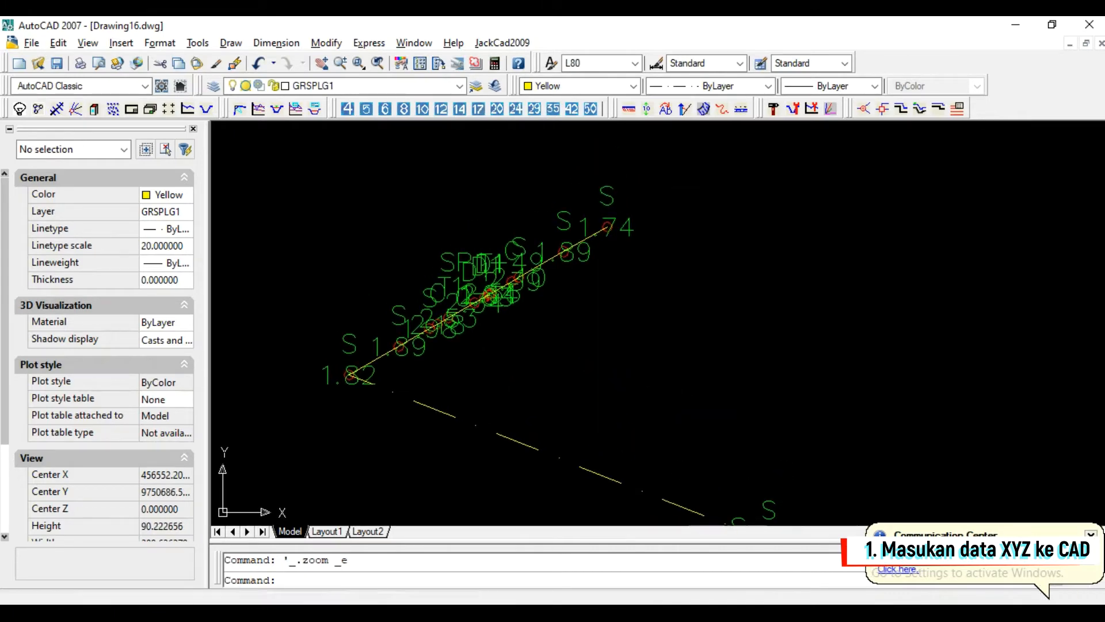
pyautogui.scroll(-2, 631, 202)
pyautogui.scroll(3, 620, 209)
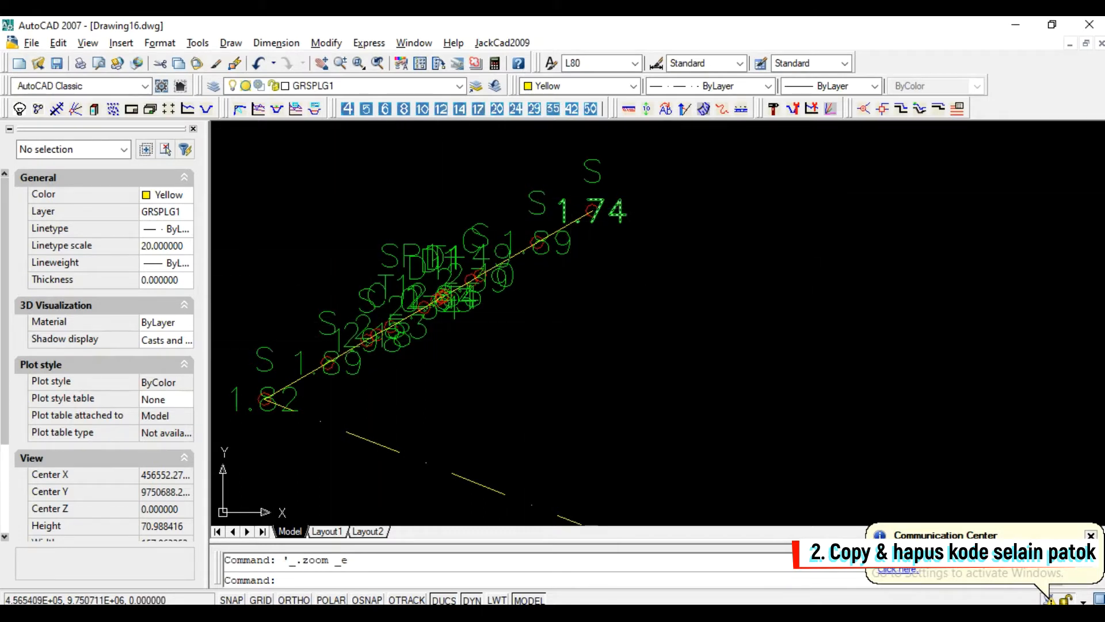
pyautogui.scroll(-5, 623, 187)
pyautogui.scroll(-12, 619, 199)
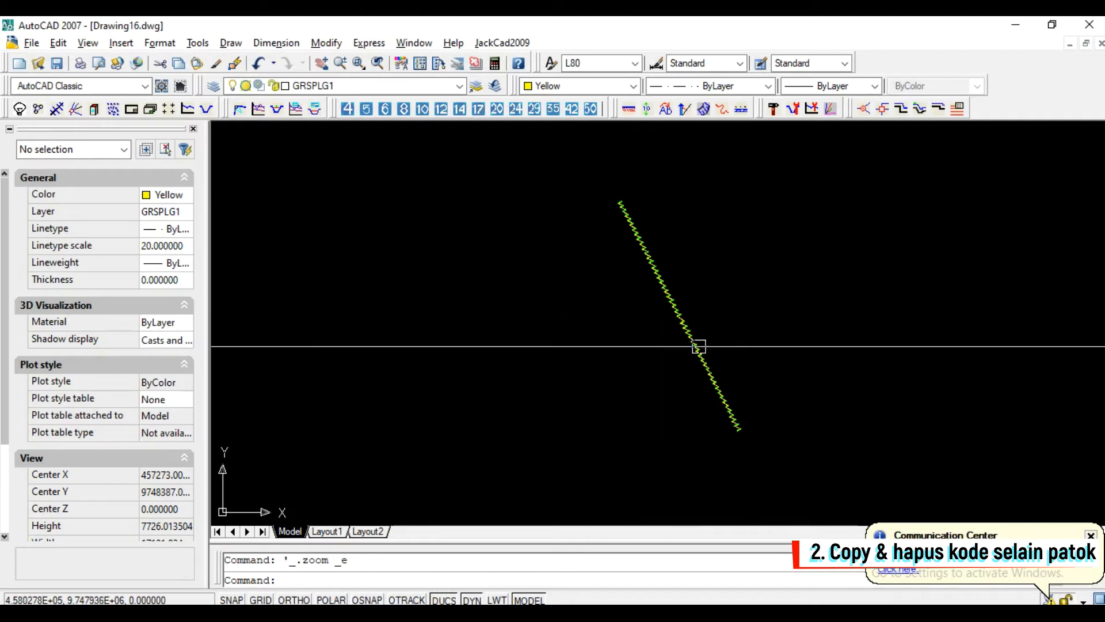
pyautogui.scroll(12, 732, 424)
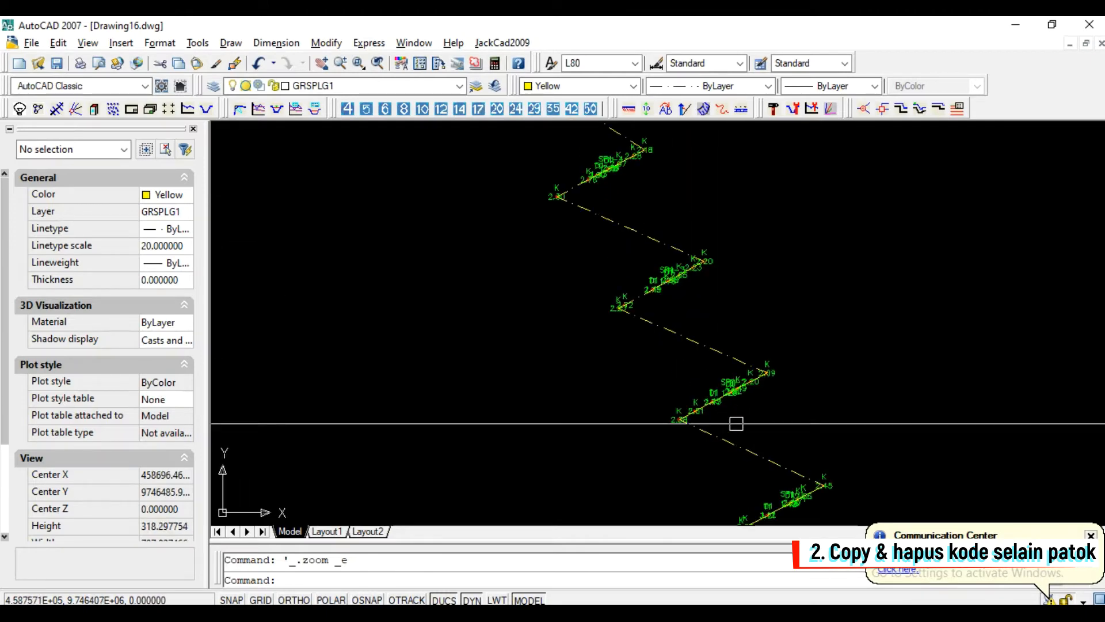
pyautogui.scroll(4, 734, 395)
# - Filter the selection of all imported objects to text only and set the text height to 1
pyautogui.scroll(-13, 731, 383)
pyautogui.scroll(-5, 717, 383)
pyautogui.click(538, 137)
pyautogui.click(769, 359)
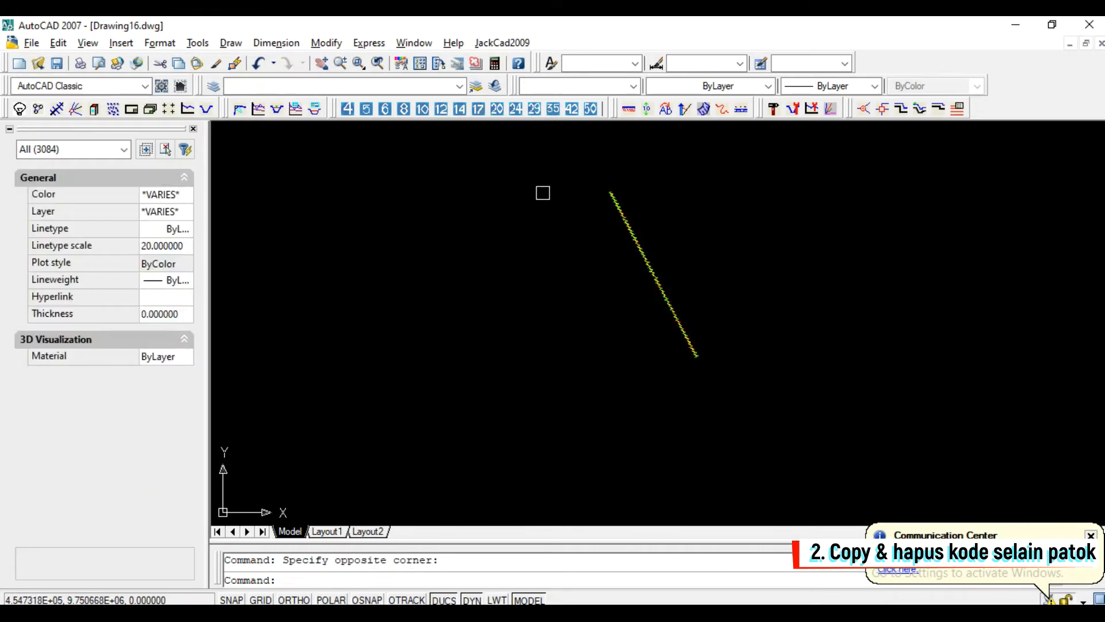
pyautogui.click(86, 150)
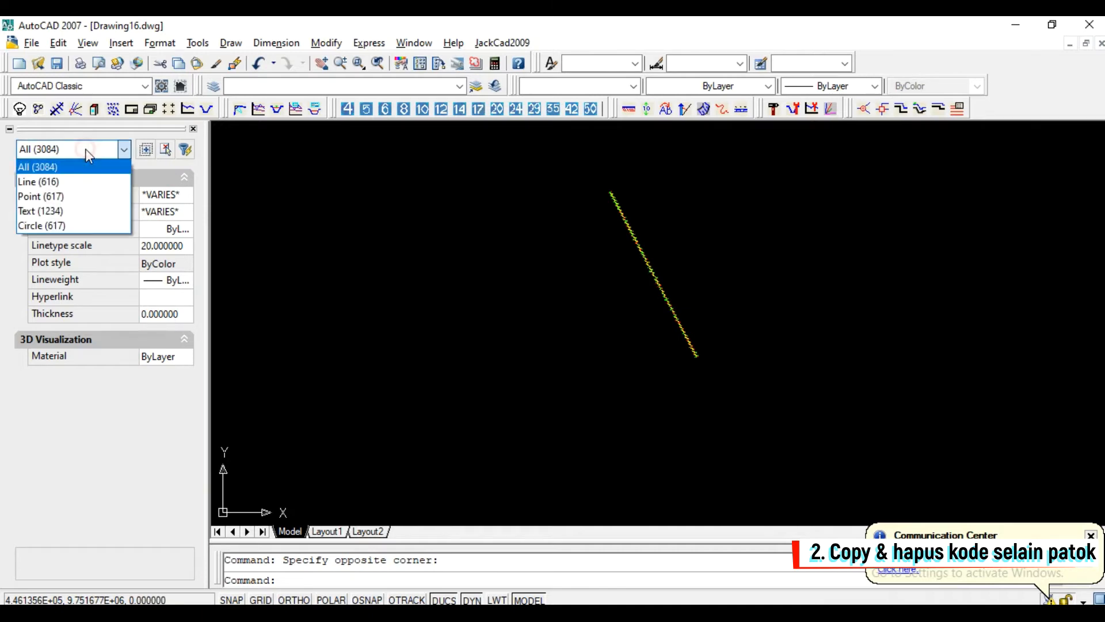
pyautogui.click(60, 211)
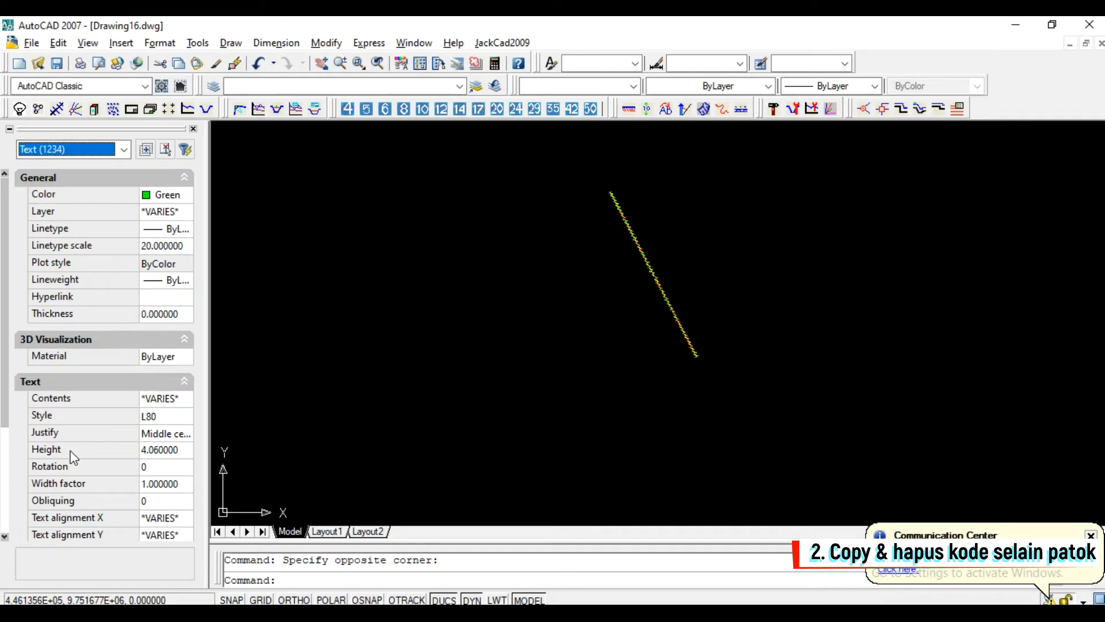
pyautogui.click(158, 451)
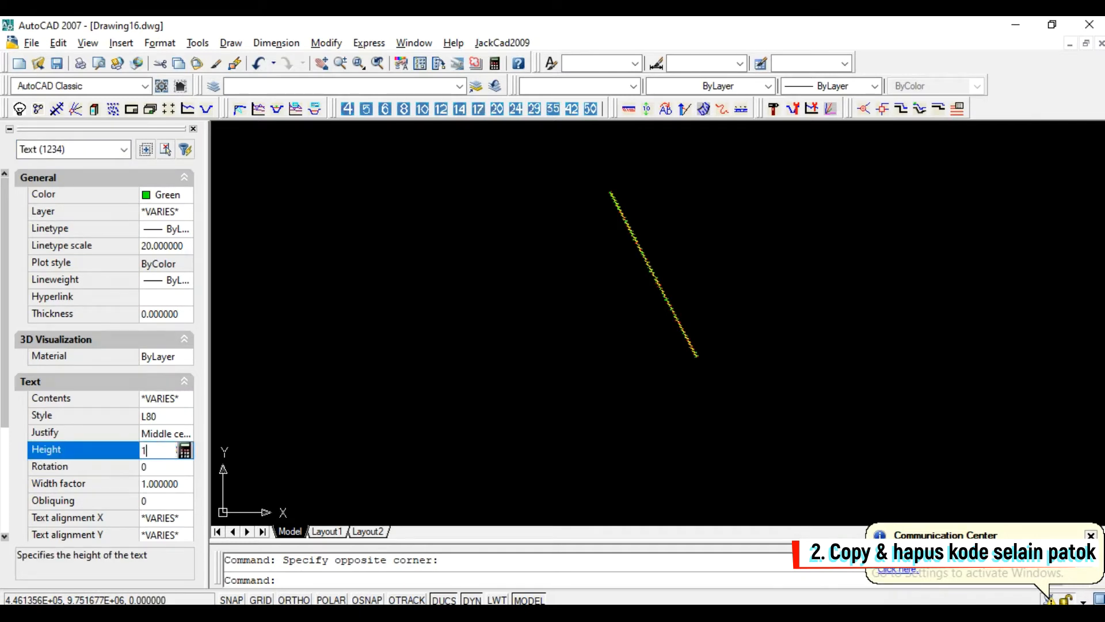
pyautogui.press('Return')
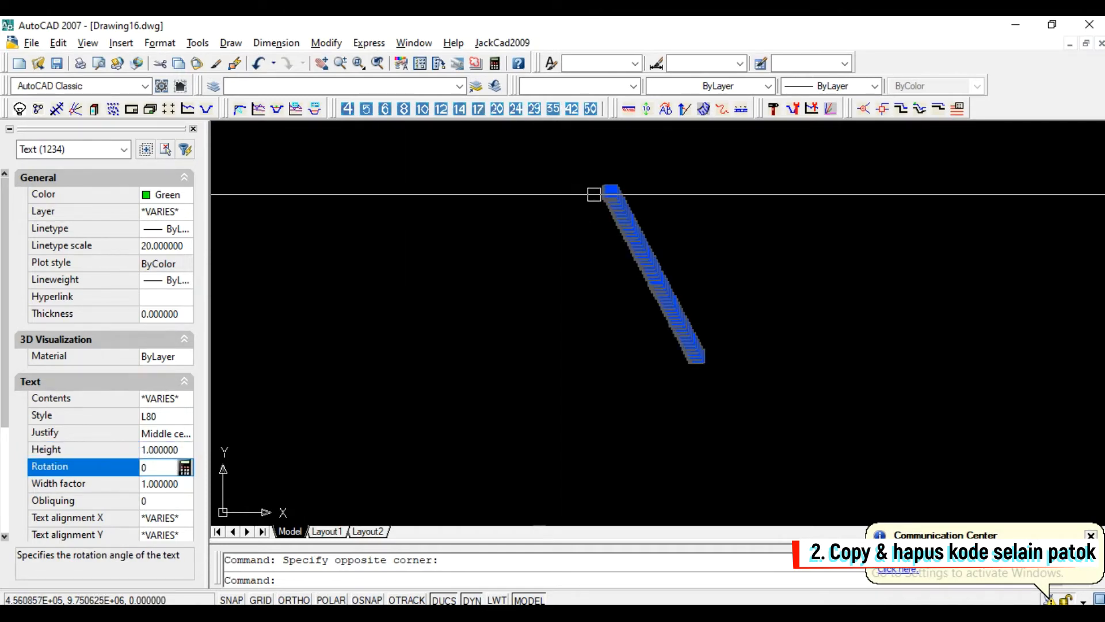
pyautogui.press('Escape')
pyautogui.scroll(10, 623, 184)
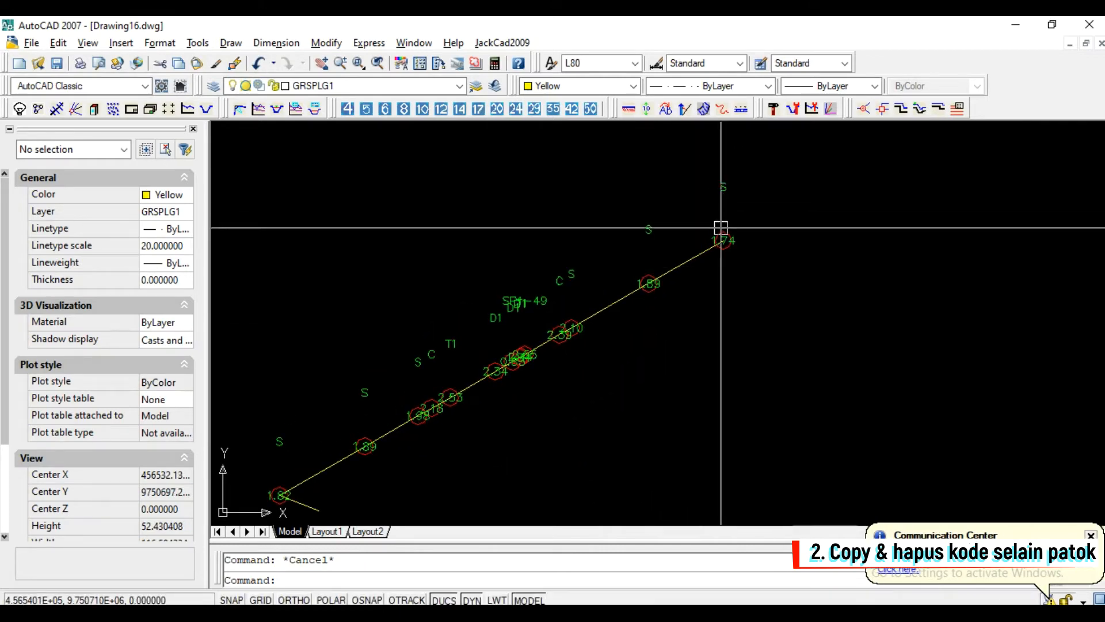
pyautogui.scroll(2, 720, 218)
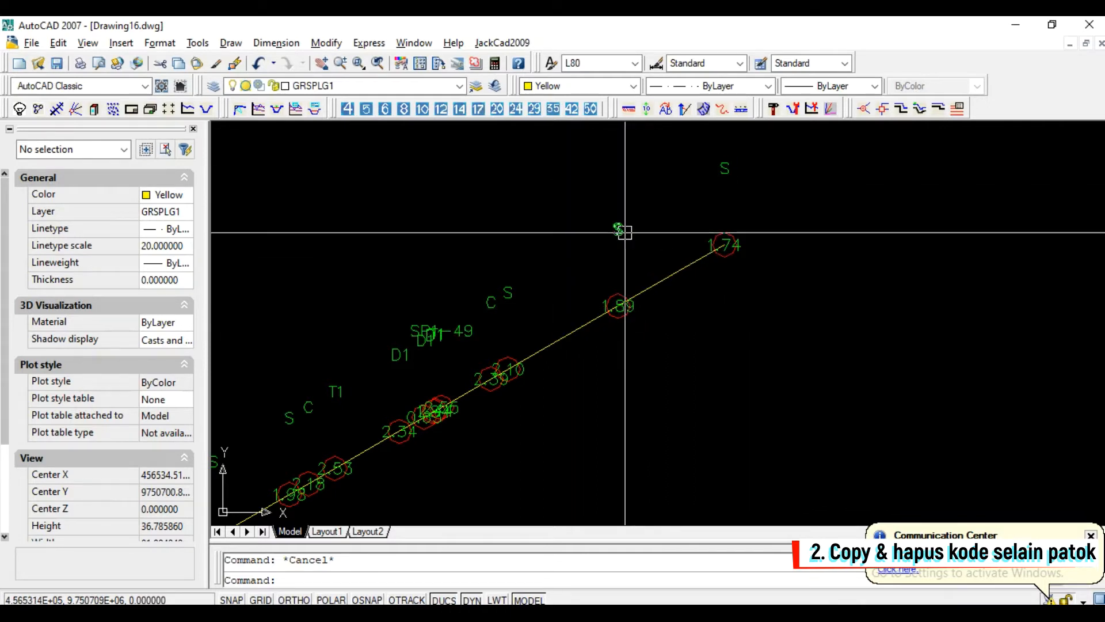
pyautogui.scroll(-4, 486, 352)
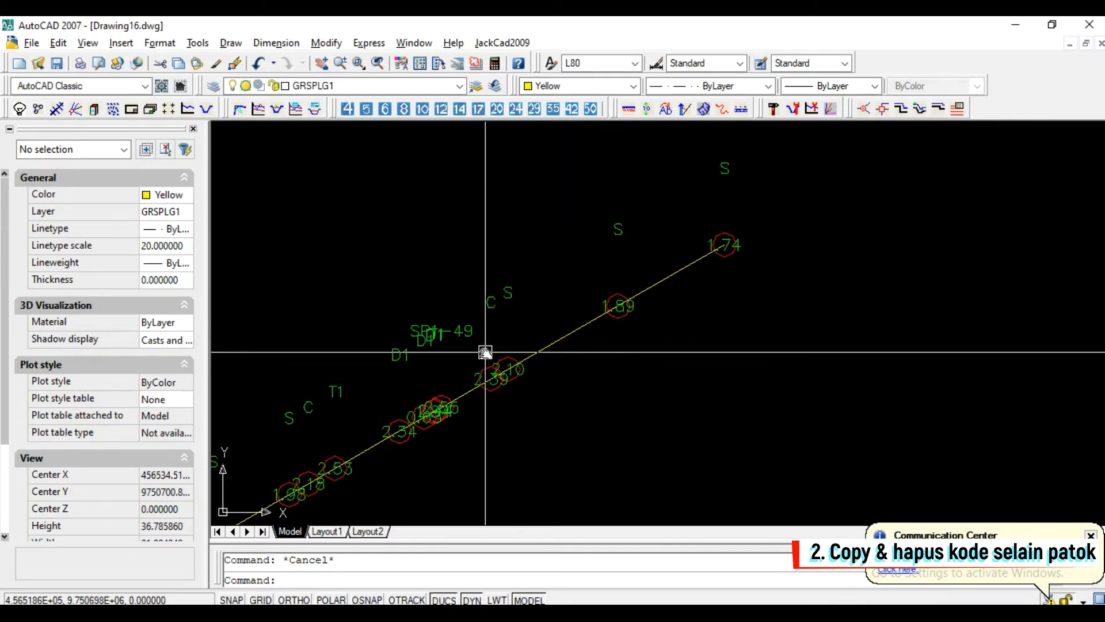
# - Try to grip-move the end point's S code onto the insertion point of its 1.74 elevation text
pyautogui.scroll(3, 689, 315)
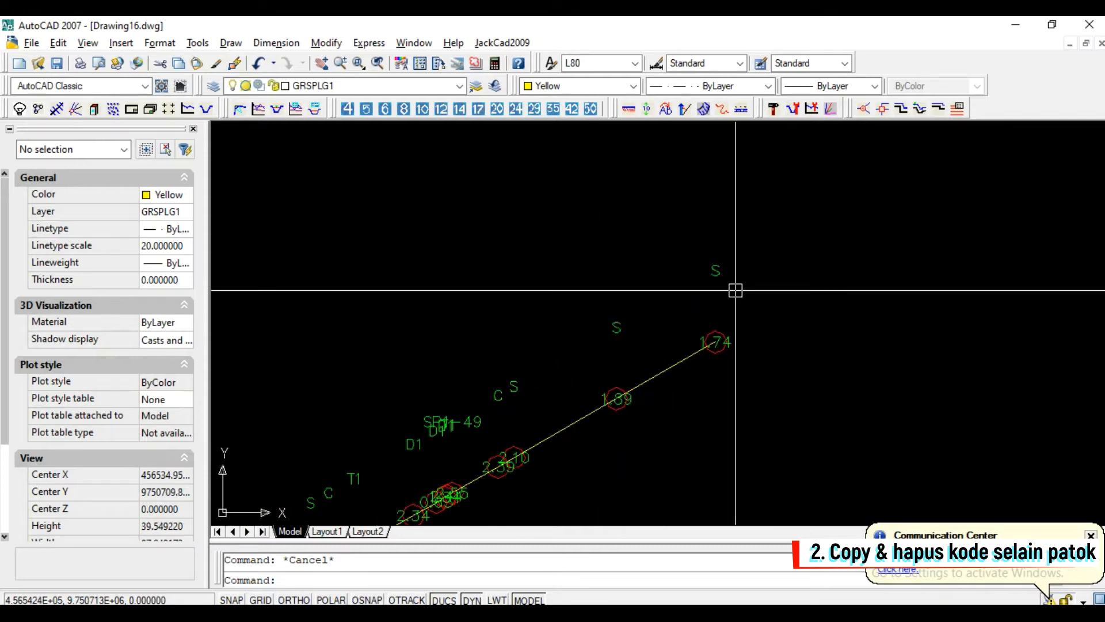
pyautogui.scroll(3, 730, 291)
pyautogui.click(751, 281)
pyautogui.click(682, 235)
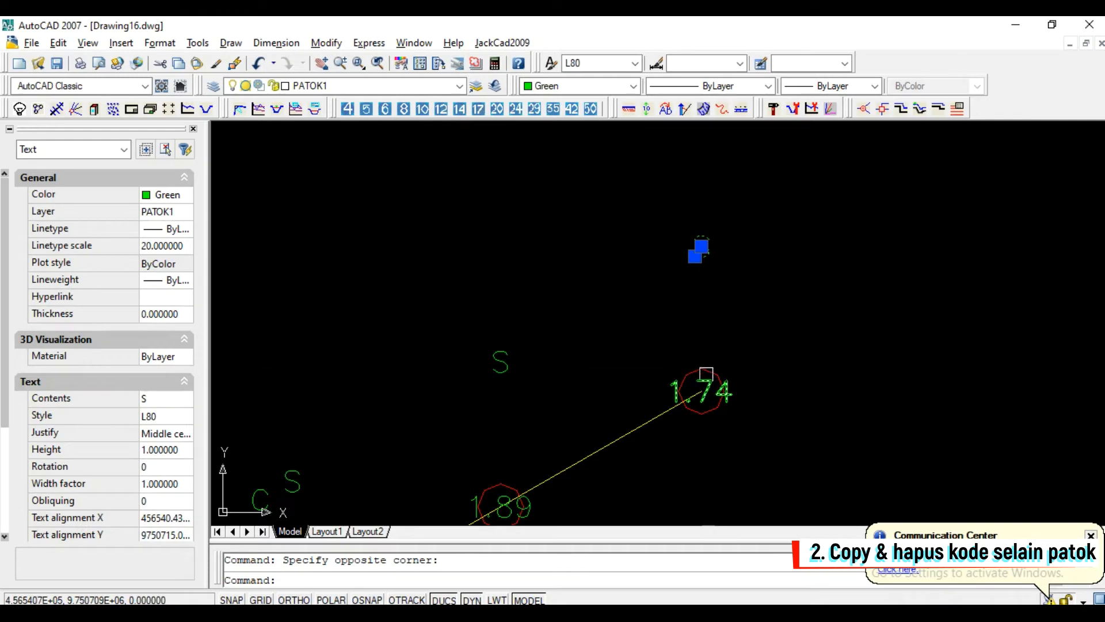
pyautogui.moveTo(740, 264); pyautogui.dragTo(761, 226, button='middle')
pyautogui.click(723, 209)
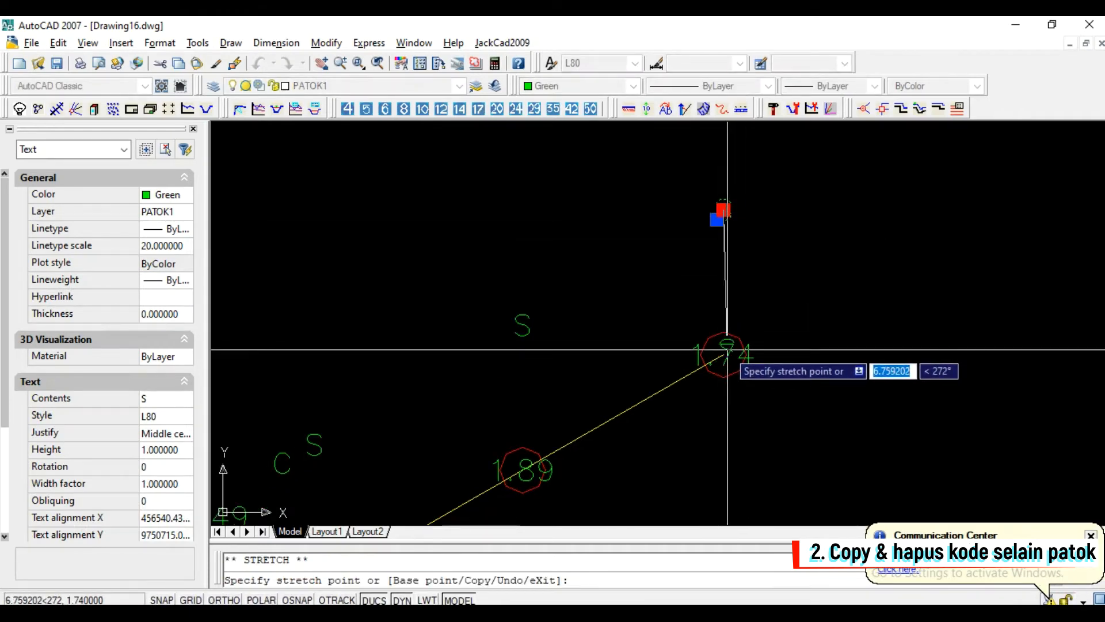
pyautogui.press('Escape')
pyautogui.click(746, 351)
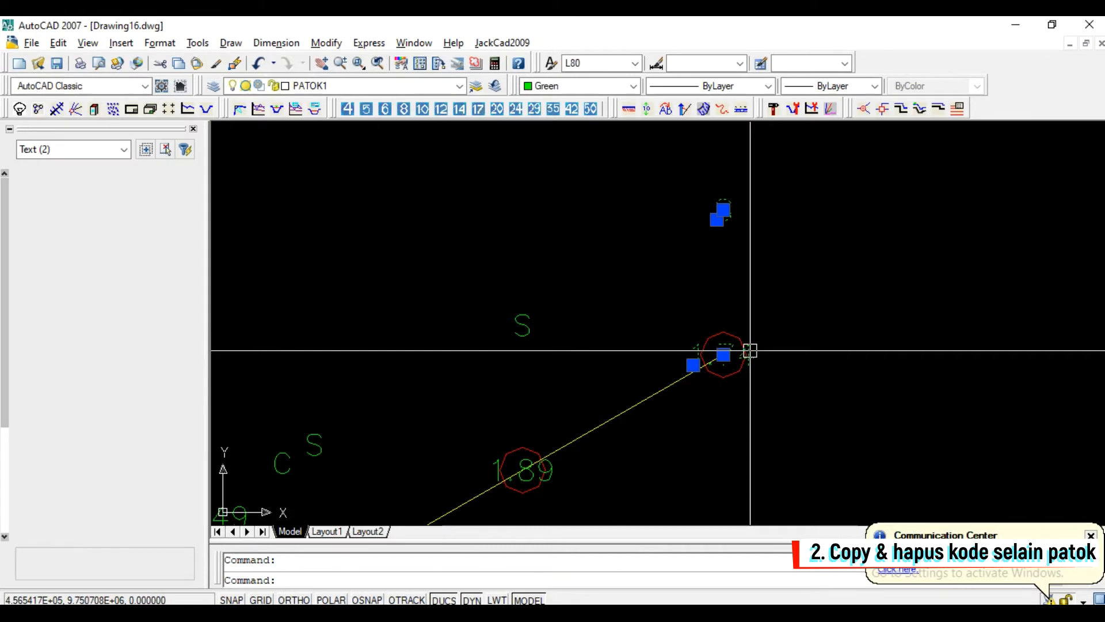
pyautogui.click(723, 210)
pyautogui.click(724, 354)
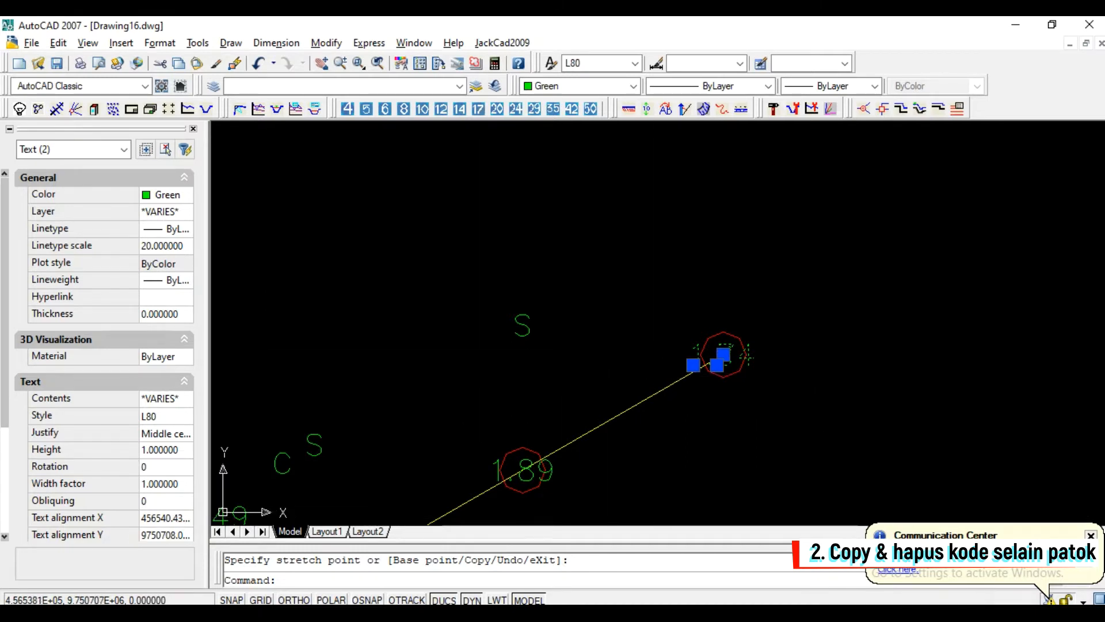
# - Undo the grip edit of the S code and clear the selection
pyautogui.click(659, 301)
pyautogui.hotkey('ctrl', 'z')
pyautogui.click(745, 242)
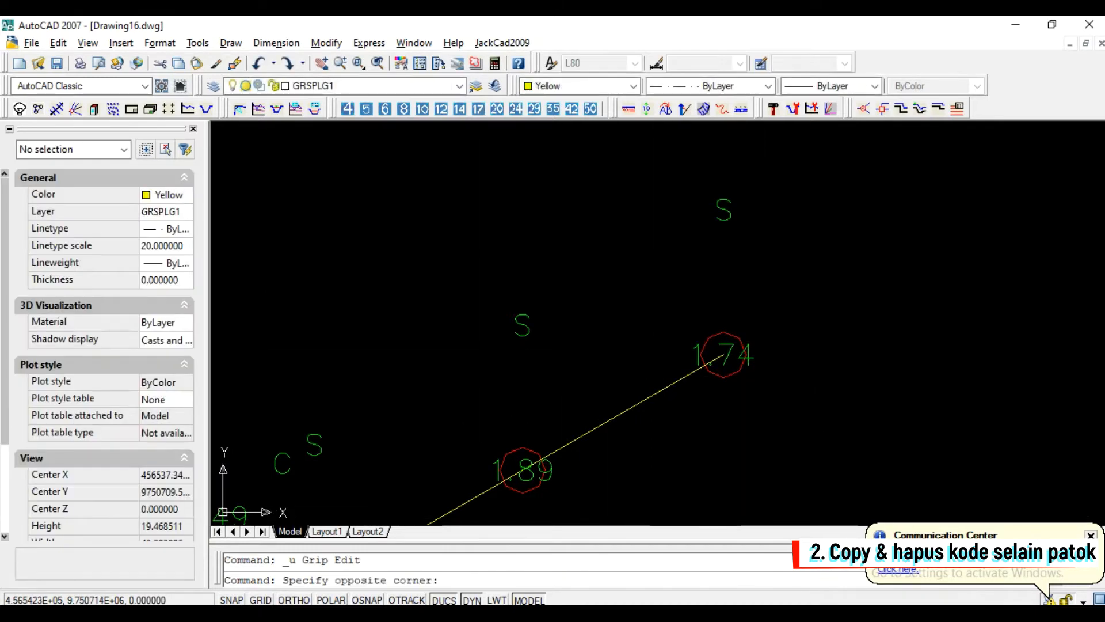
pyautogui.click(711, 160)
pyautogui.click(753, 356)
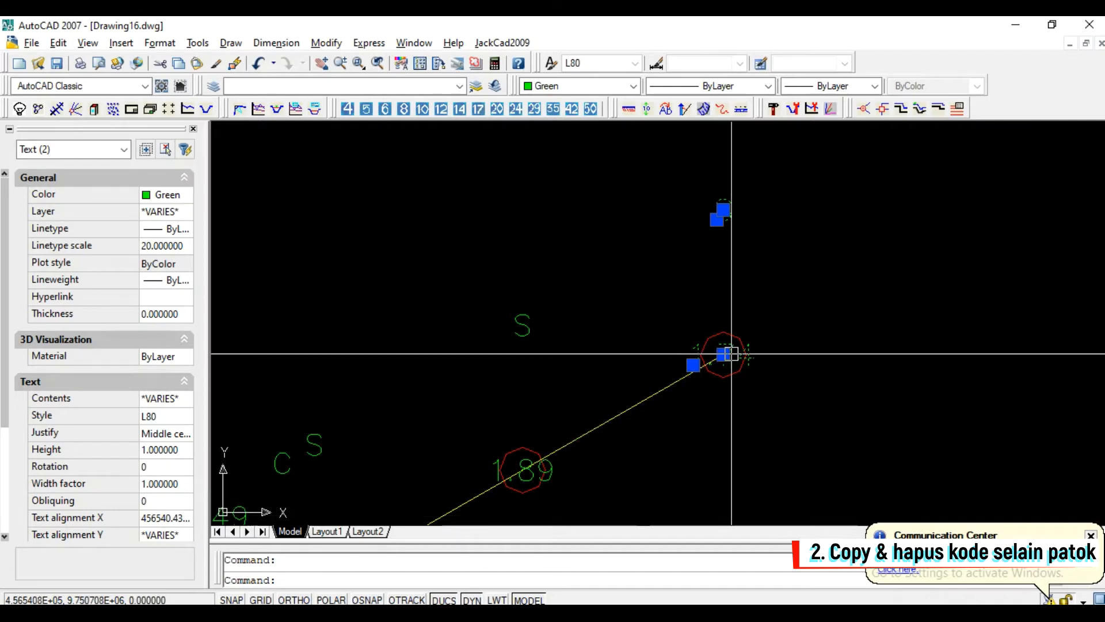
pyautogui.press('Escape')
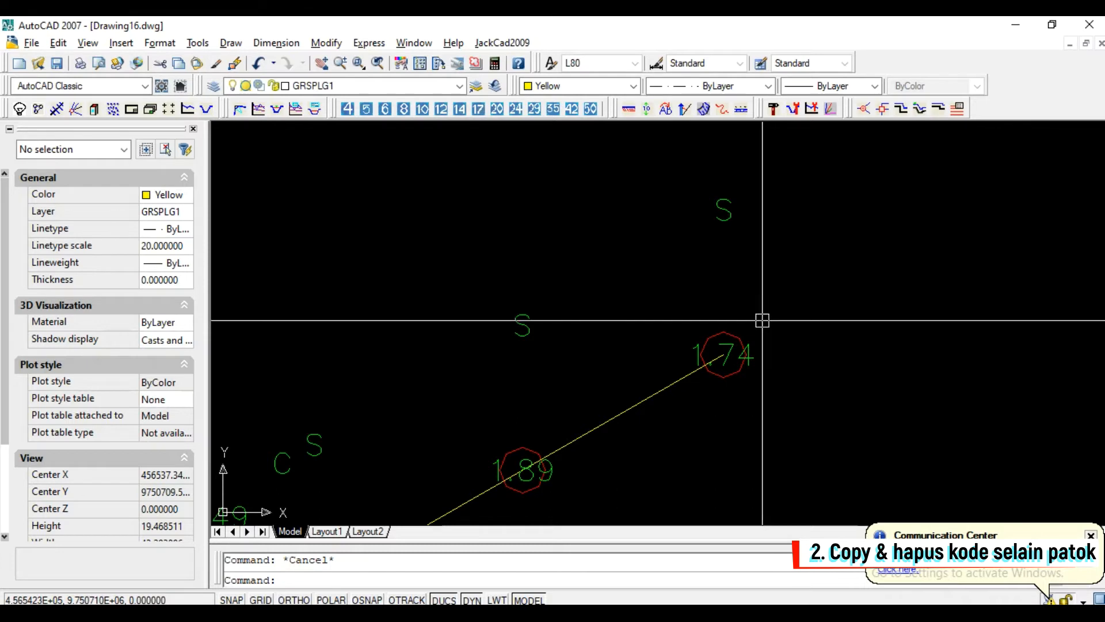
# - Turn off the GRSPLG1 and BULAT1 layers to hide the polygon line and the circles
pyautogui.click(333, 87)
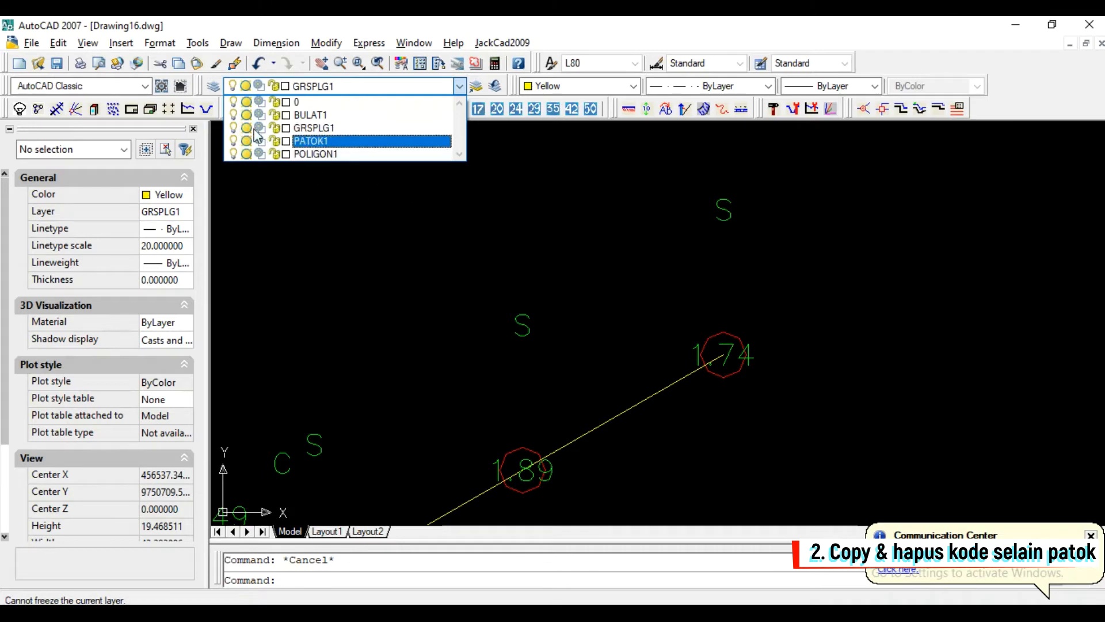
pyautogui.click(234, 127)
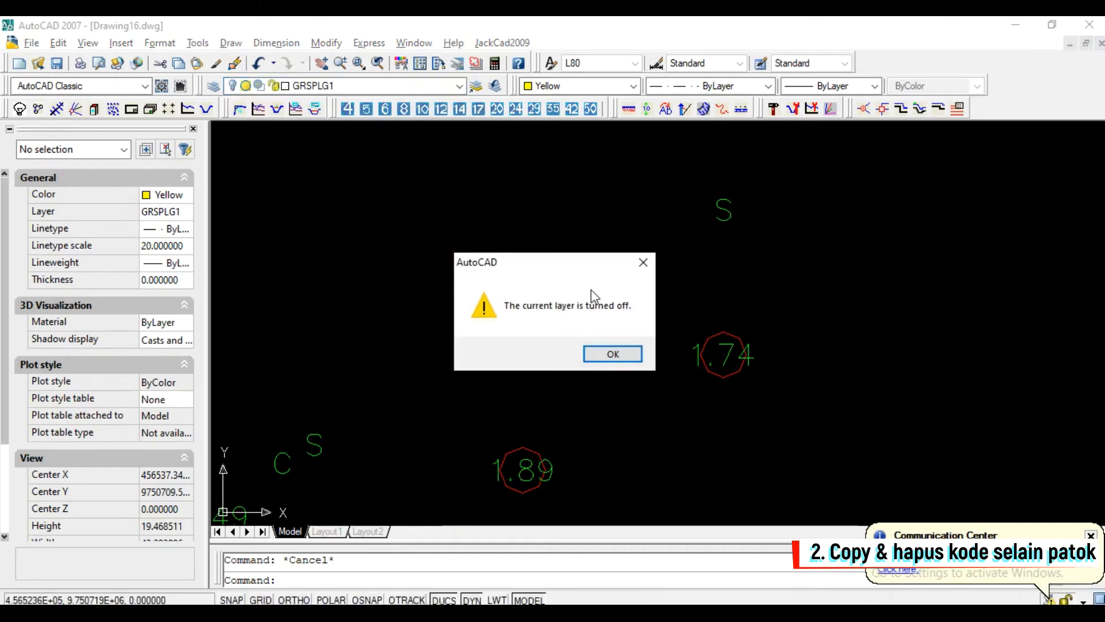
pyautogui.click(611, 354)
pyautogui.click(716, 331)
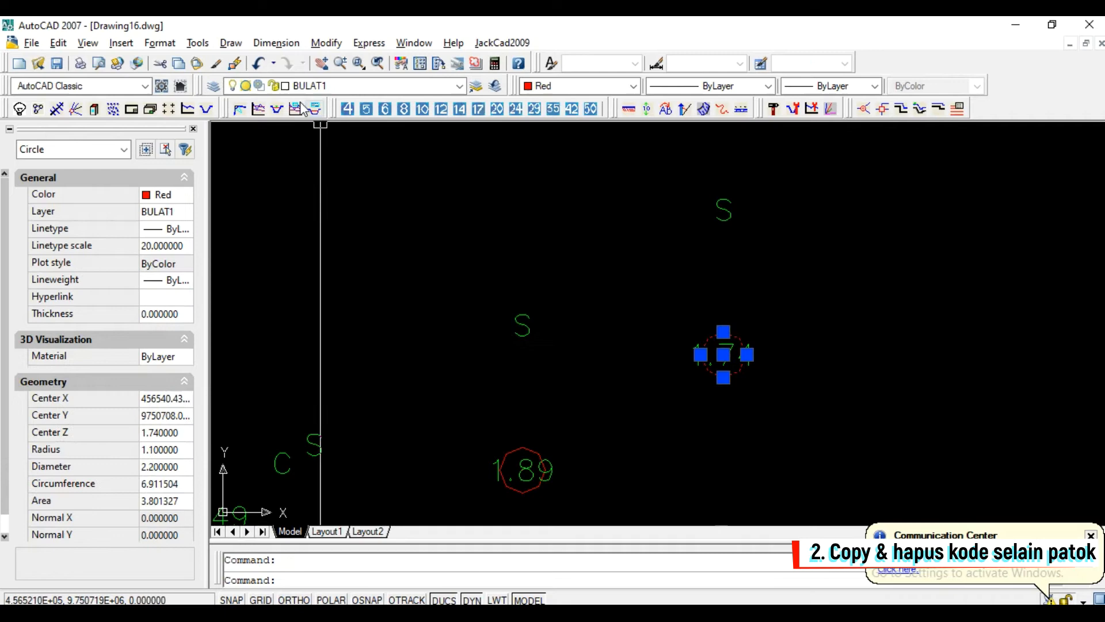
pyautogui.press('Escape')
pyautogui.click(314, 86)
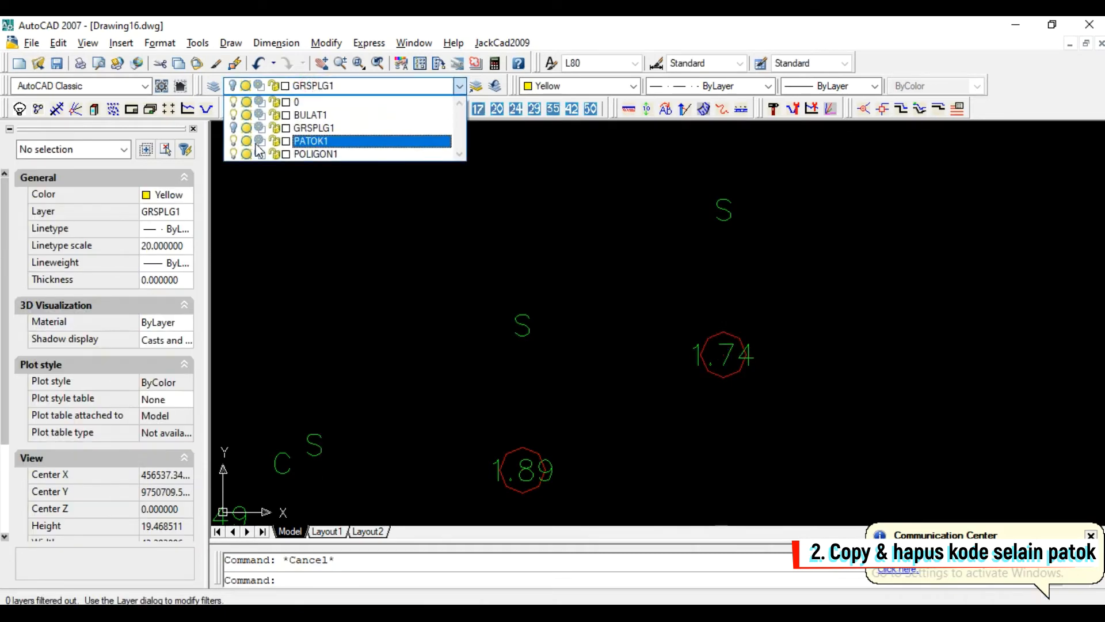
pyautogui.click(233, 114)
pyautogui.click(556, 214)
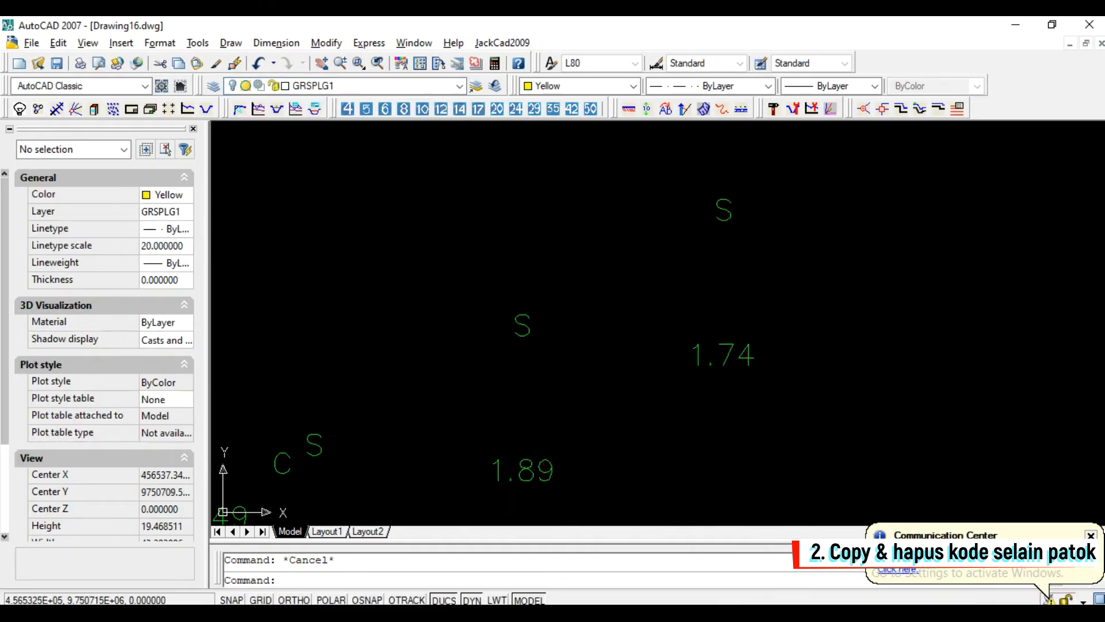
# - Match the properties of the end point's S code onto its 1.74 elevation text
pyautogui.moveTo(726, 267); pyautogui.dragTo(719, 285, button='middle')
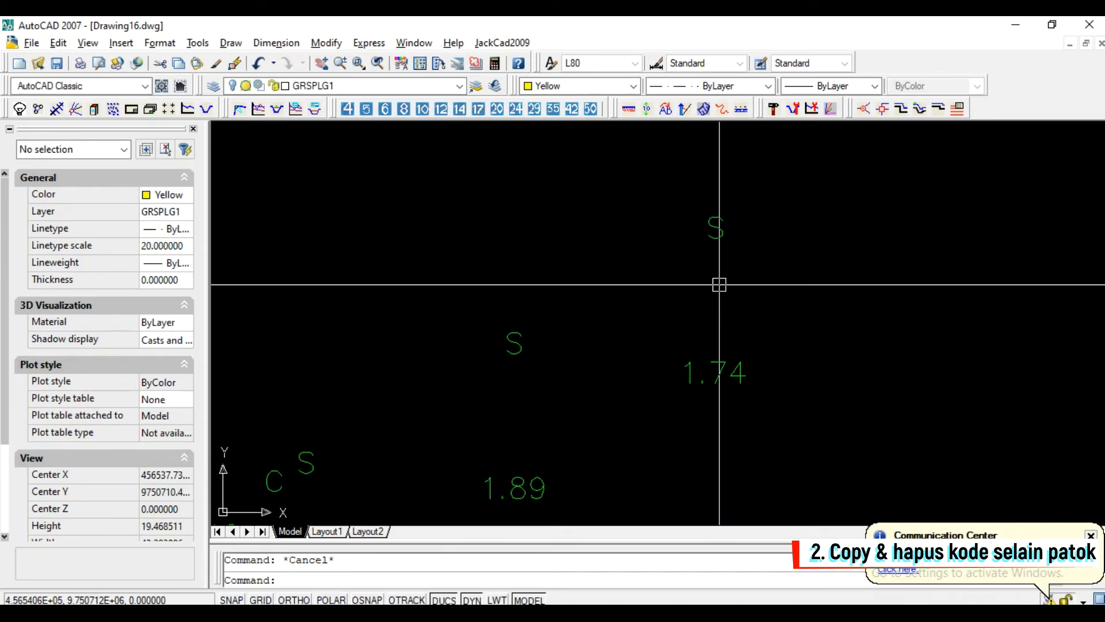
pyautogui.write('ma')
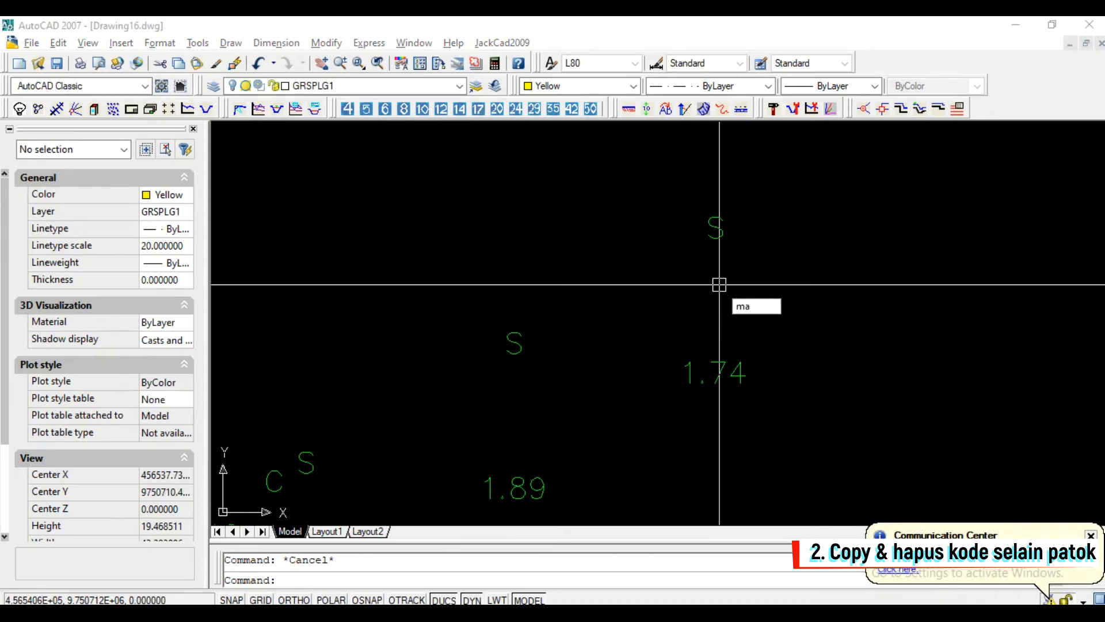
pyautogui.press('Return')
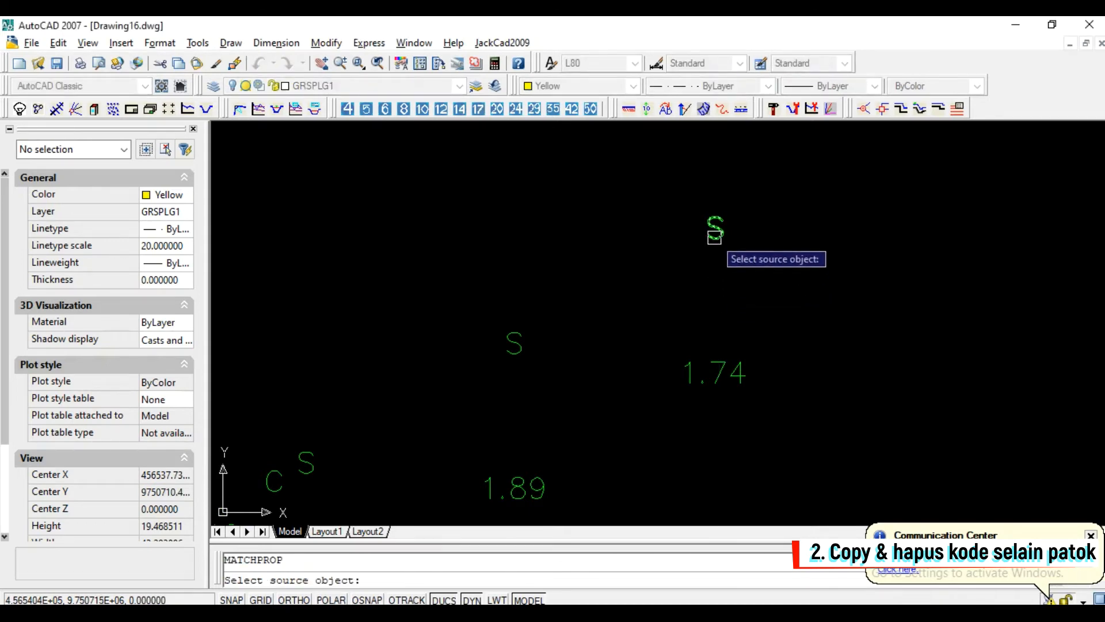
pyautogui.click(714, 237)
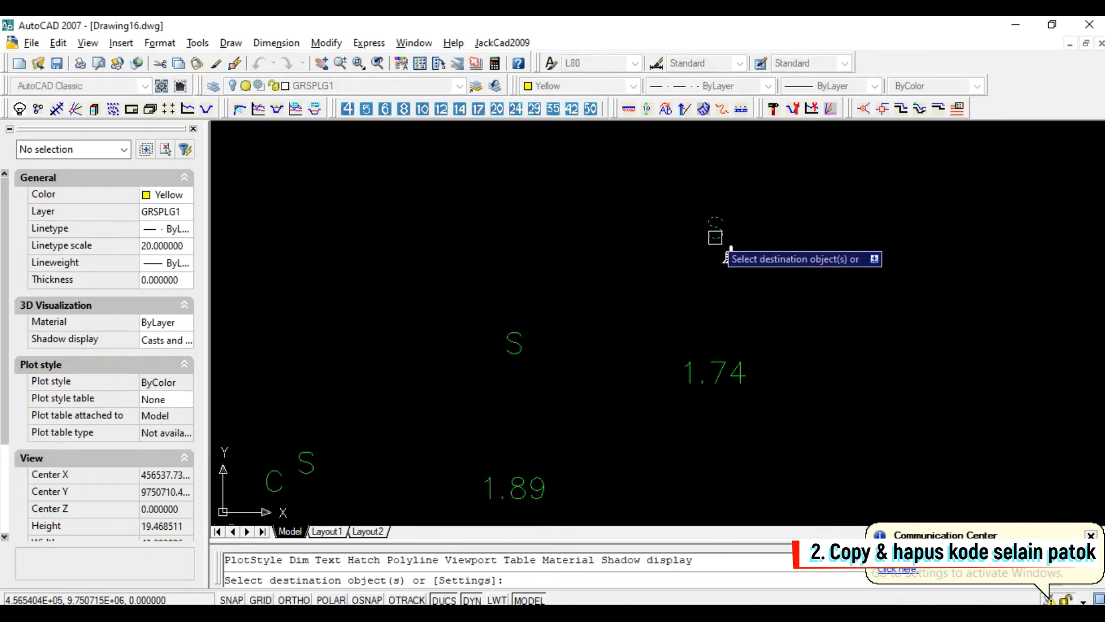
pyautogui.click(720, 368)
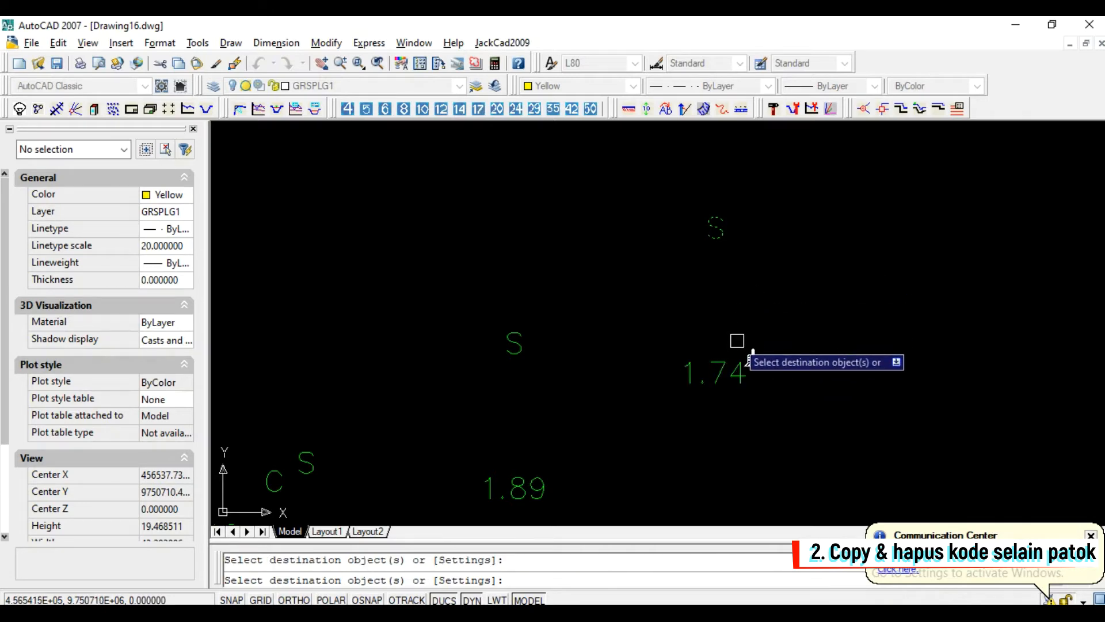
pyautogui.press('Escape')
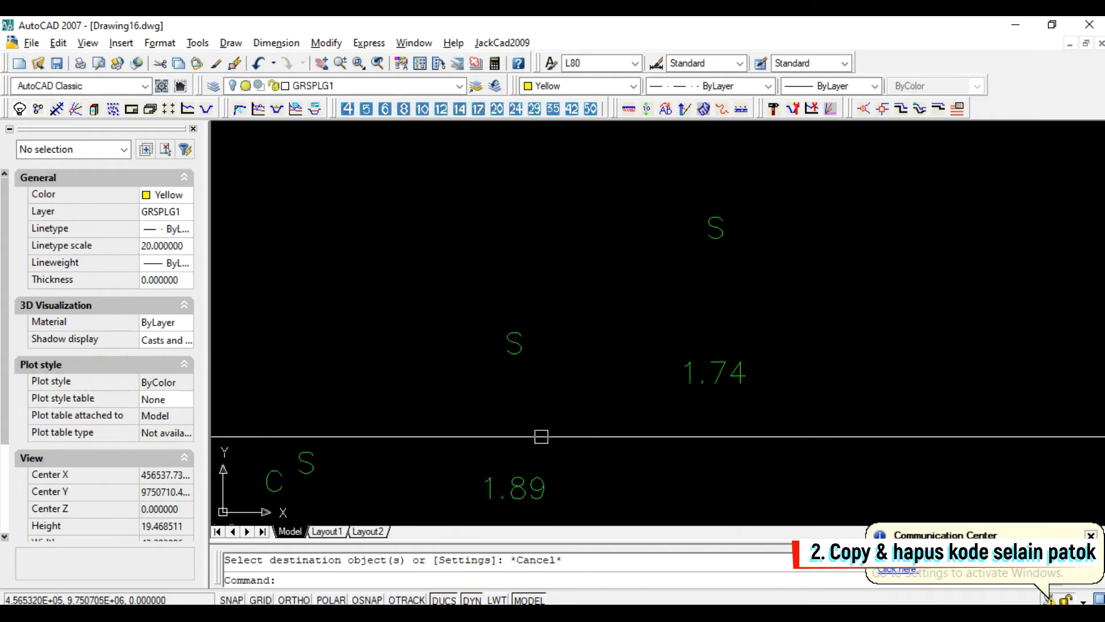
# - Turn off the POLIGON1 layer to hide the remaining elevation texts
pyautogui.click(528, 477)
pyautogui.press('Escape')
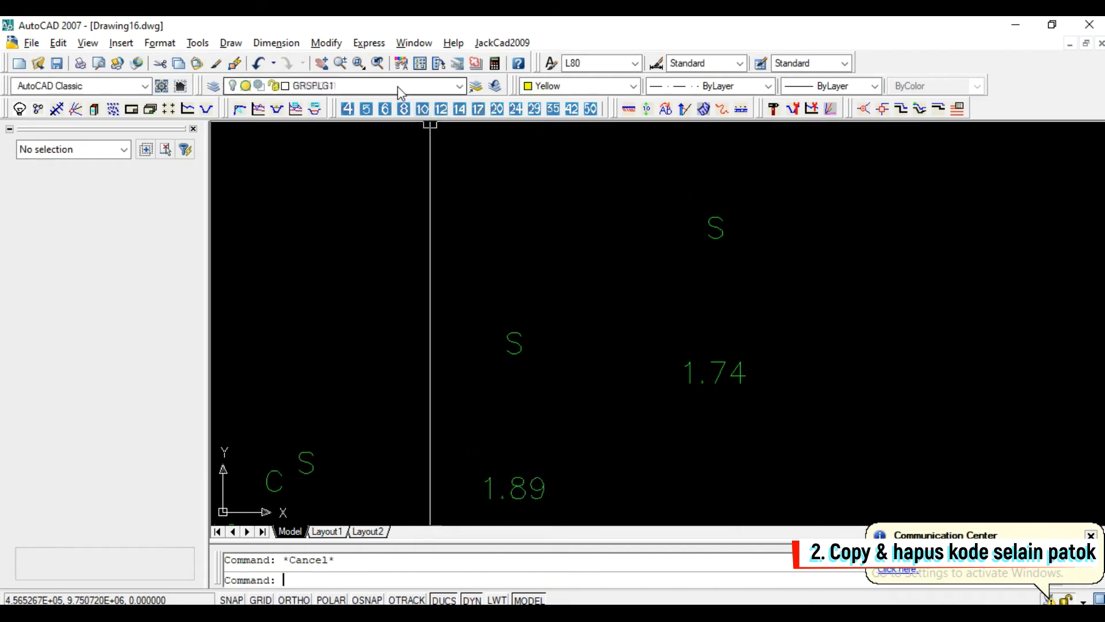
pyautogui.click(398, 87)
pyautogui.click(235, 154)
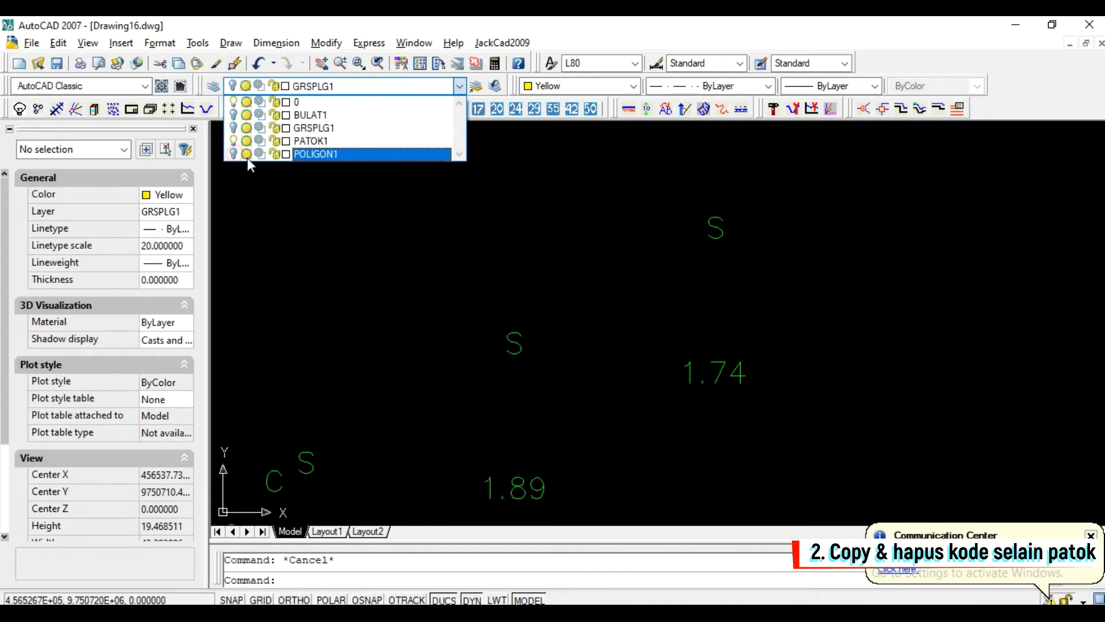
pyautogui.click(491, 255)
# - Move all visible texts except the 1.74 elevation from the end S code's insertion point to that elevation's insertion point, using object snap
pyautogui.scroll(-3, 689, 242)
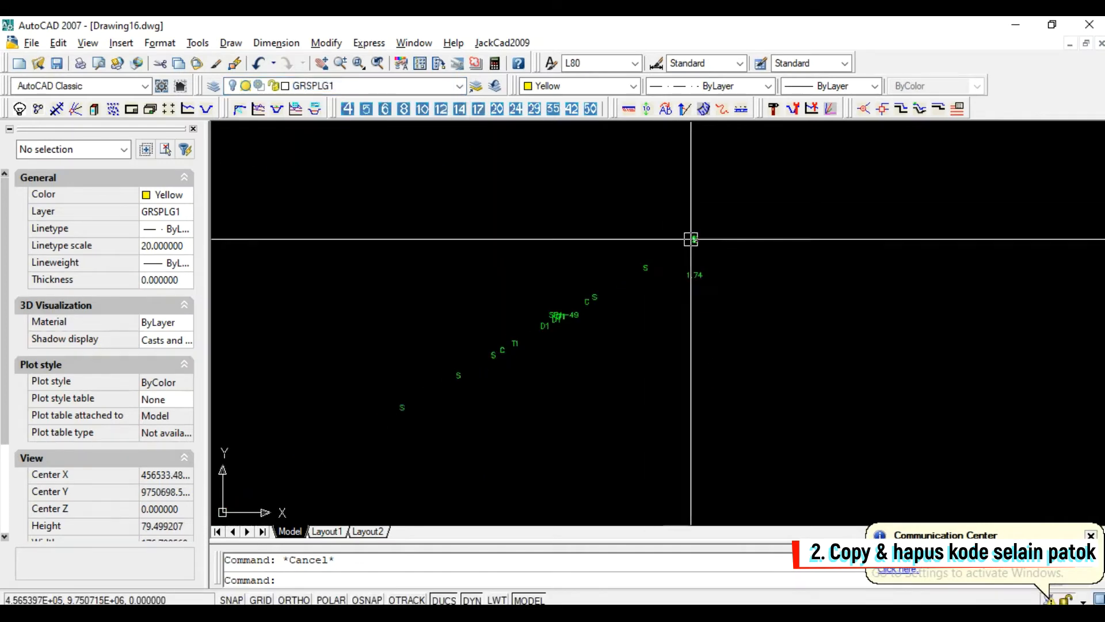
pyautogui.scroll(-5, 653, 280)
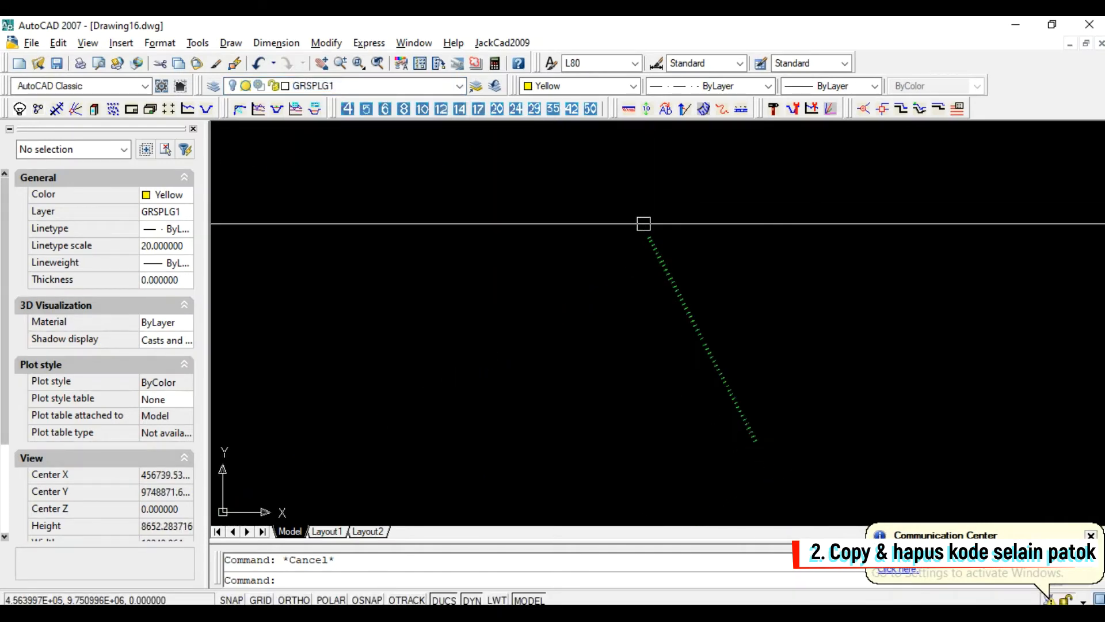
pyautogui.click(814, 486)
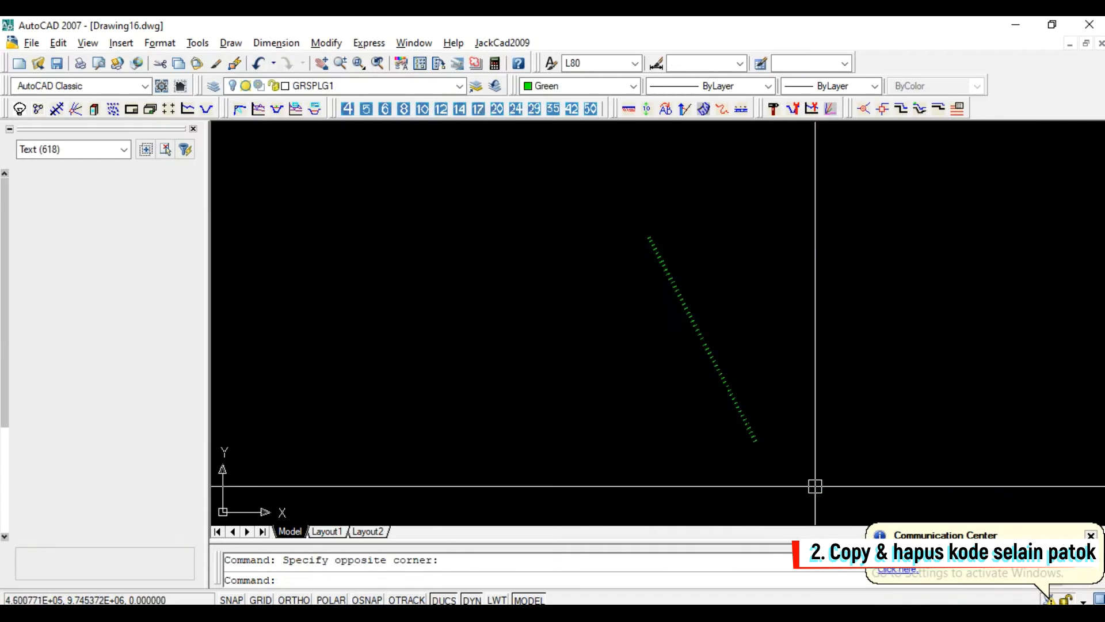
pyautogui.scroll(4, 648, 234)
pyautogui.scroll(4, 587, 271)
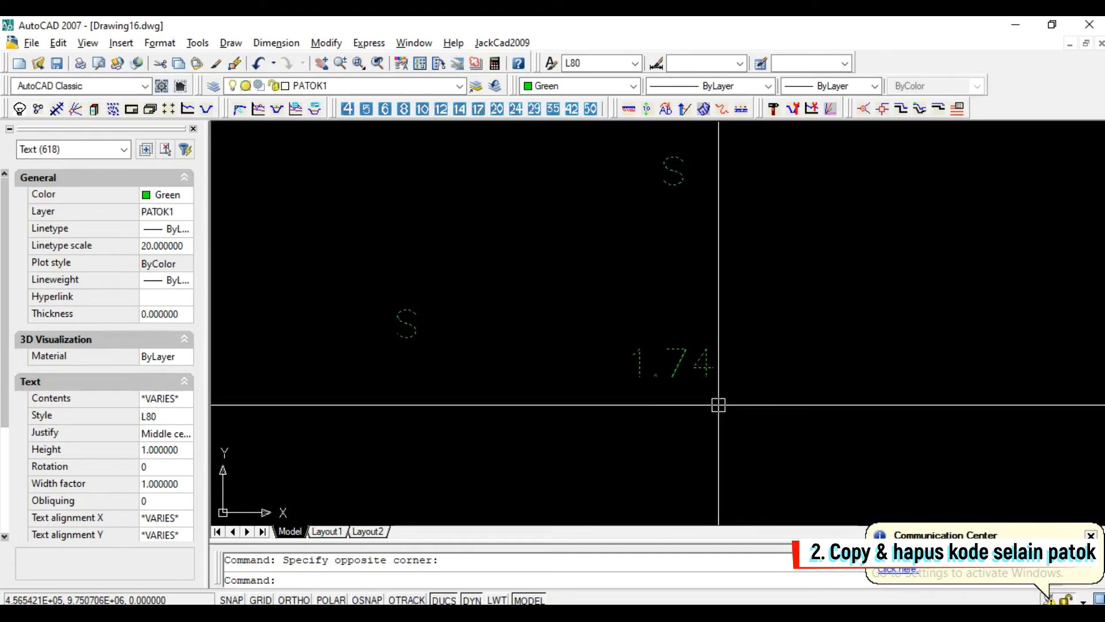
pyautogui.keyDown('shift'); pyautogui.click(708, 363); pyautogui.keyUp('shift')
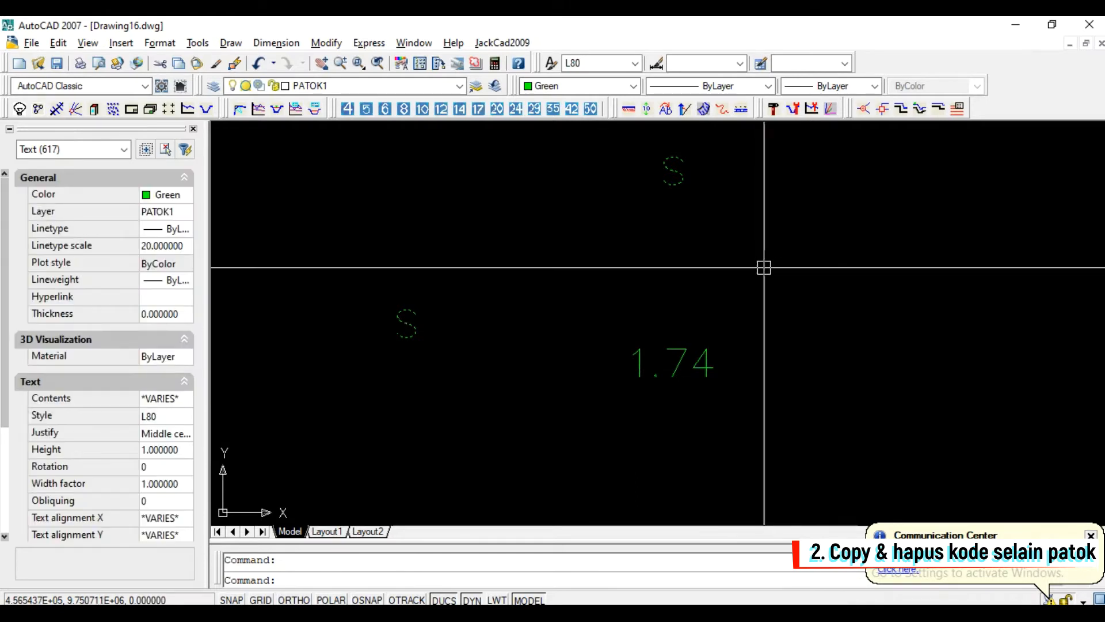
pyautogui.write('m')
pyautogui.press('Return')
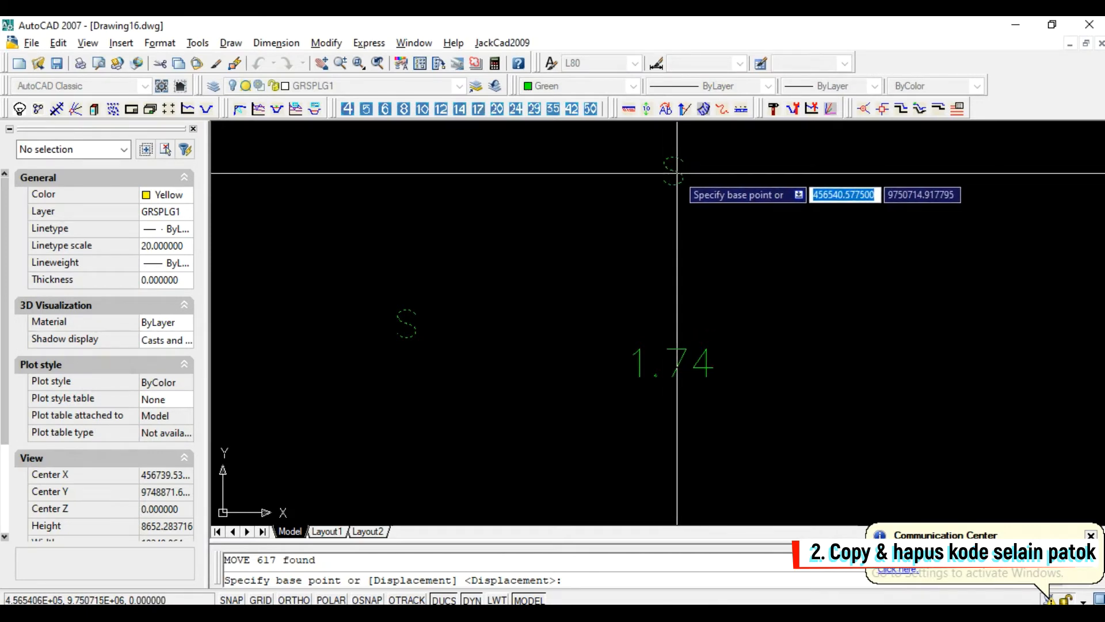
pyautogui.press('F3')
pyautogui.click(683, 225)
pyautogui.click(602, 481)
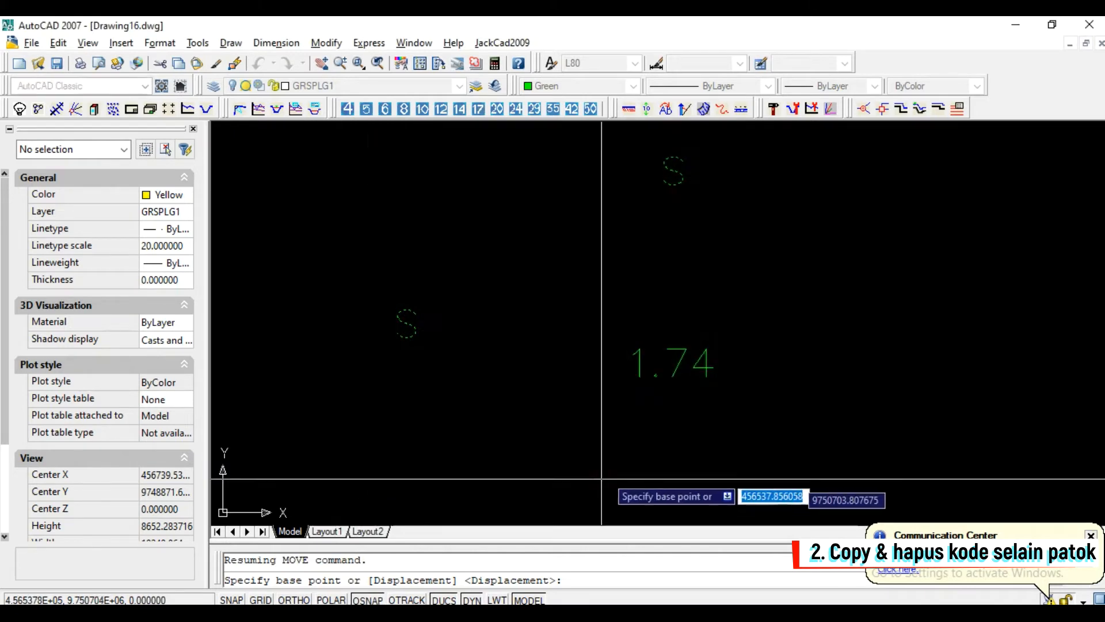
pyautogui.click(672, 170)
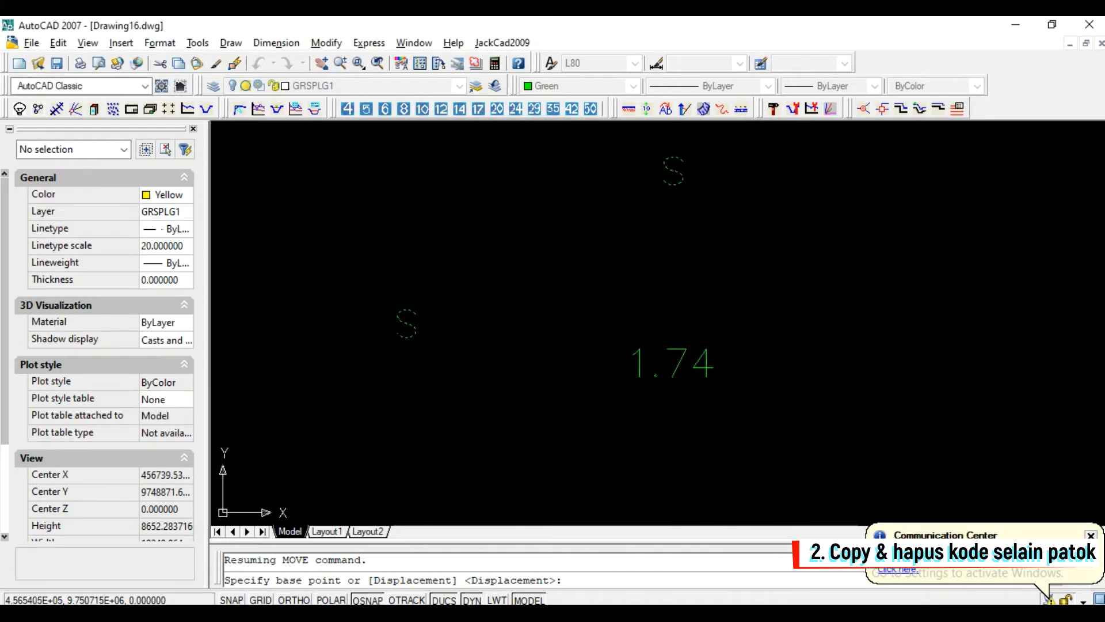
pyautogui.click(677, 365)
# - Turn the POLIGON1 layer back on to display the elevation texts with the moved codes
pyautogui.moveTo(676, 364); pyautogui.dragTo(803, 262, button='middle')
pyautogui.scroll(-1, 717, 307)
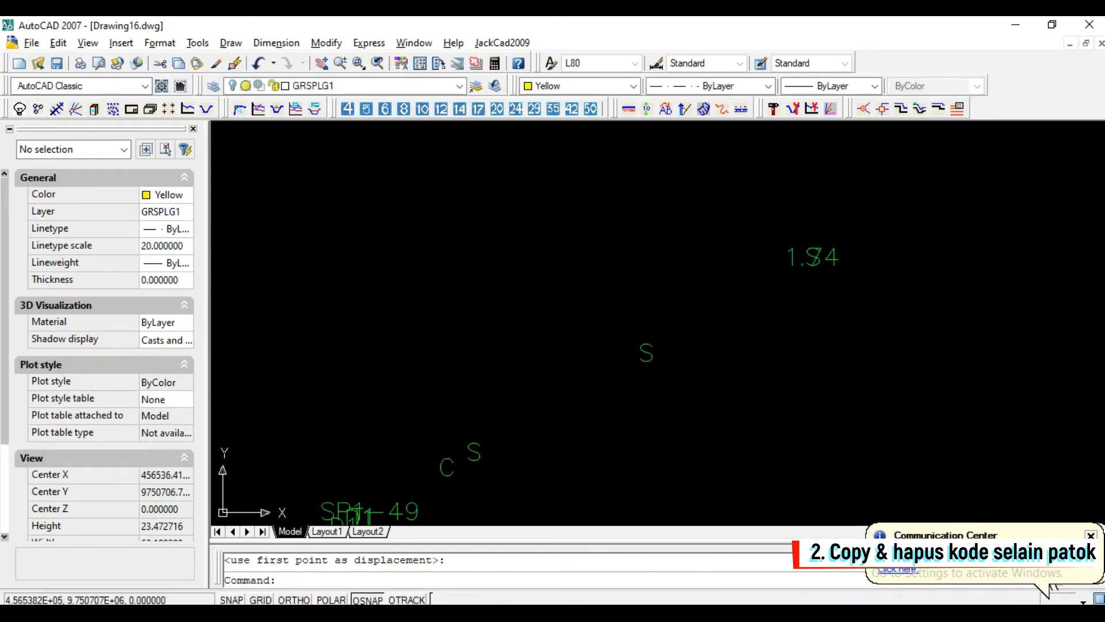
pyautogui.click(362, 85)
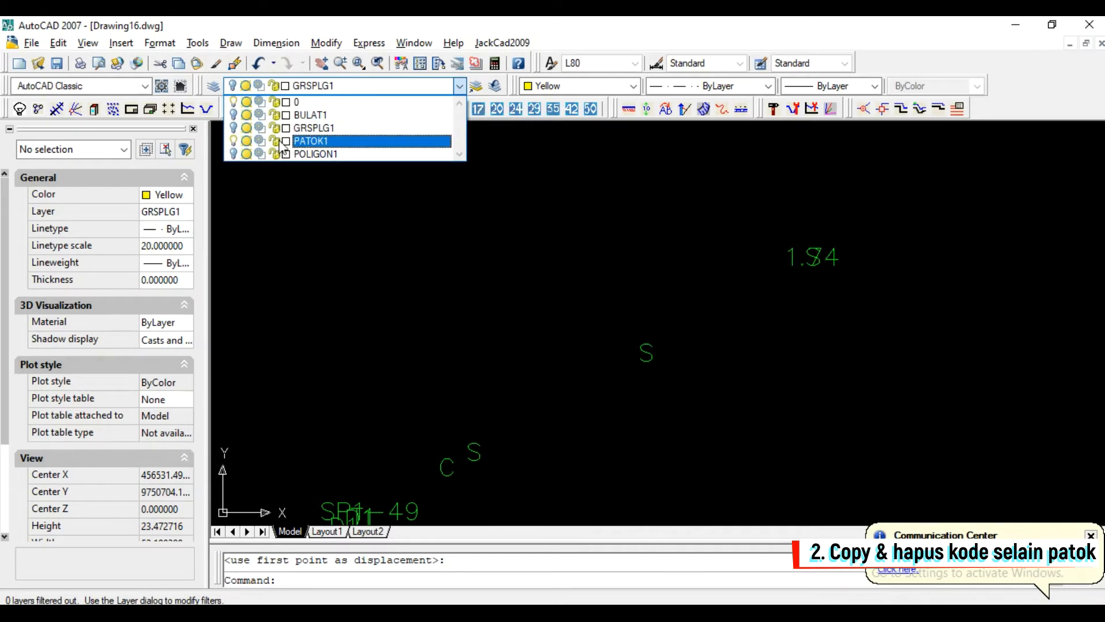
pyautogui.click(230, 152)
pyautogui.click(633, 332)
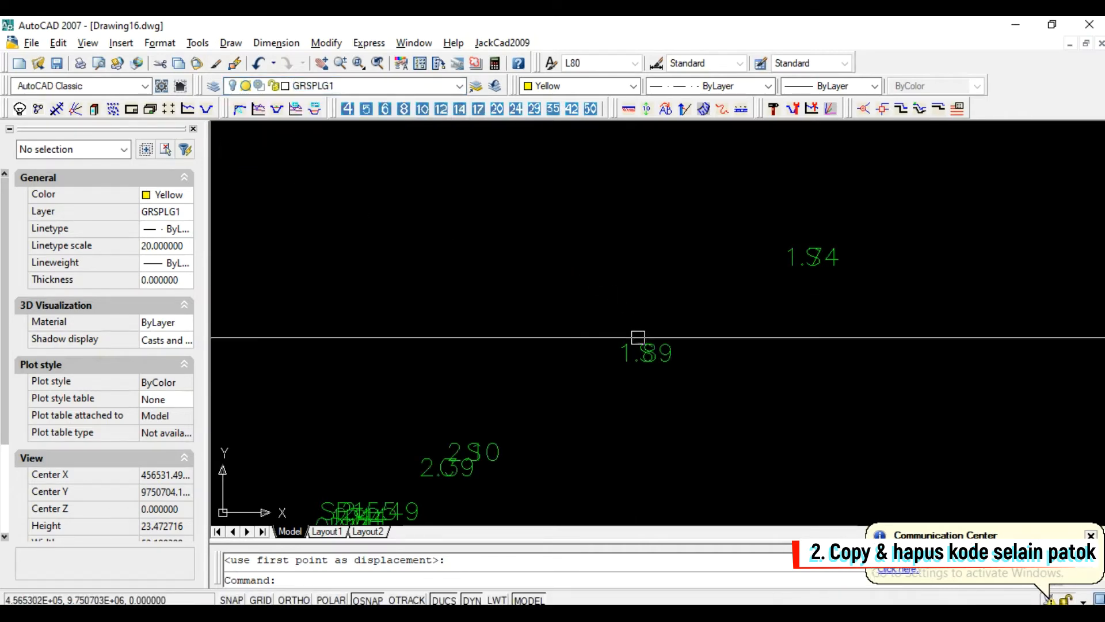
# - Turn the BULAT1 and GRSPLG1 layers back on and check the codes against the points along the alignment
pyautogui.moveTo(607, 358); pyautogui.dragTo(661, 285, button='middle')
pyautogui.scroll(-1, 661, 285)
pyautogui.scroll(2, 505, 392)
pyautogui.scroll(-1, 478, 391)
pyautogui.moveTo(609, 331); pyautogui.dragTo(568, 352, button='middle')
pyautogui.scroll(-2, 676, 294)
pyautogui.scroll(1, 675, 282)
pyautogui.click(334, 87)
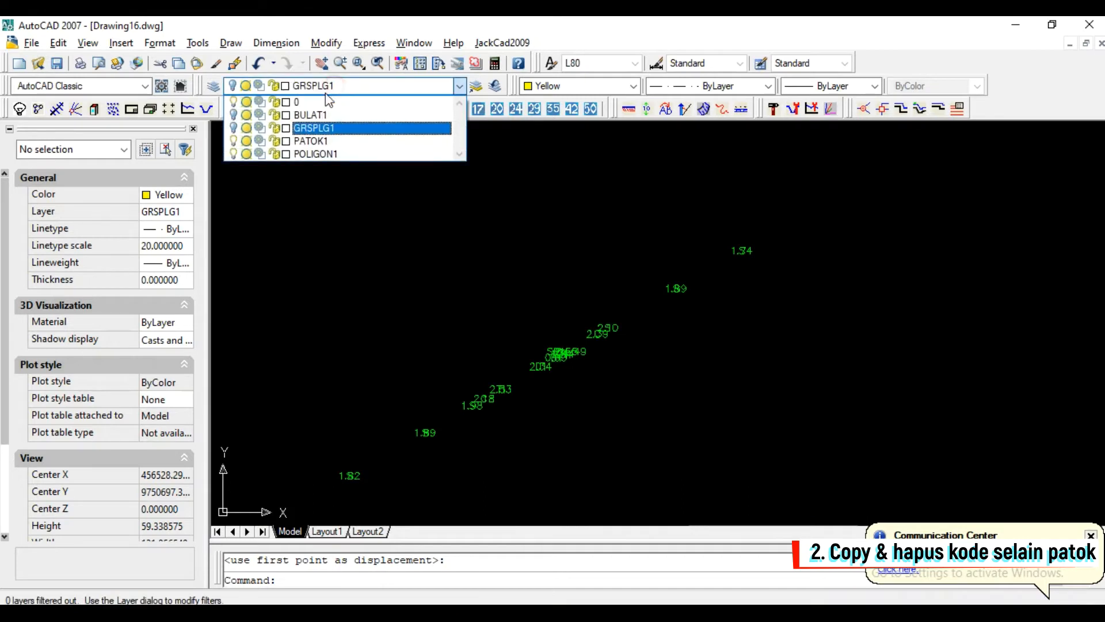
pyautogui.click(593, 271)
pyautogui.scroll(-10, 638, 248)
pyautogui.scroll(12, 661, 278)
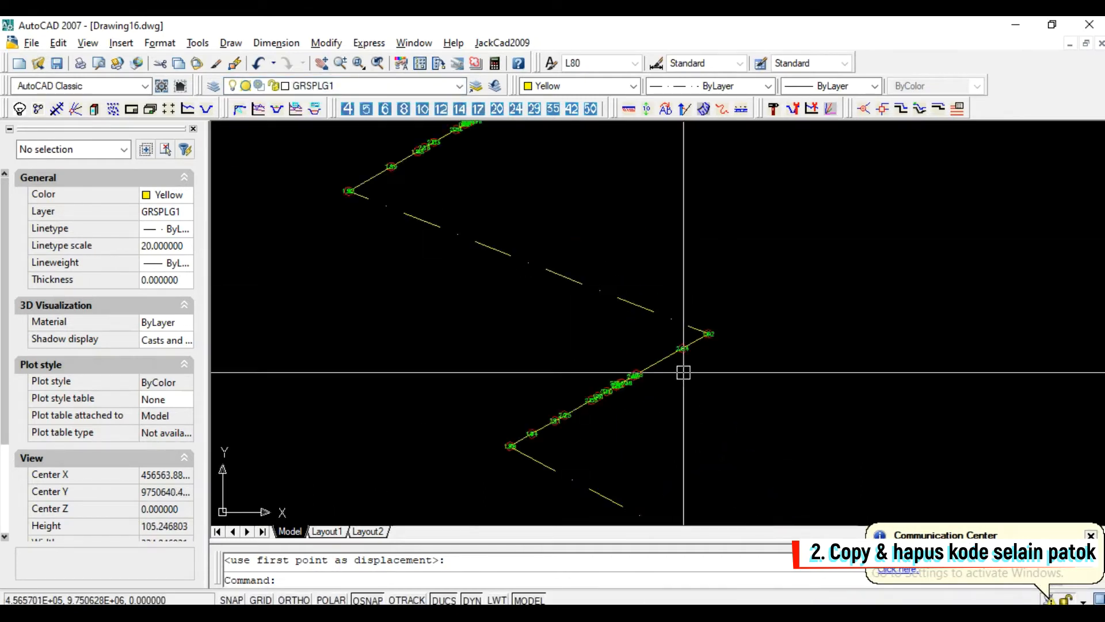
pyautogui.scroll(-12, 686, 346)
pyautogui.scroll(-14, 641, 254)
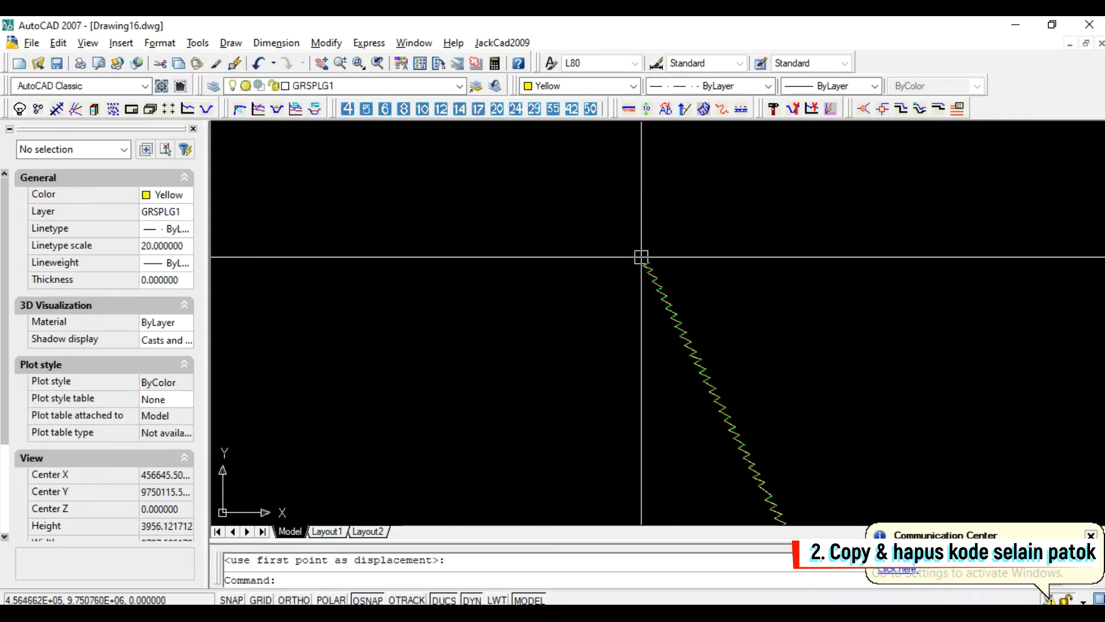
# - Copy the entire survey alignment with its points, elevations and codes to the empty area beside the original
pyautogui.click(599, 224)
pyautogui.click(766, 412)
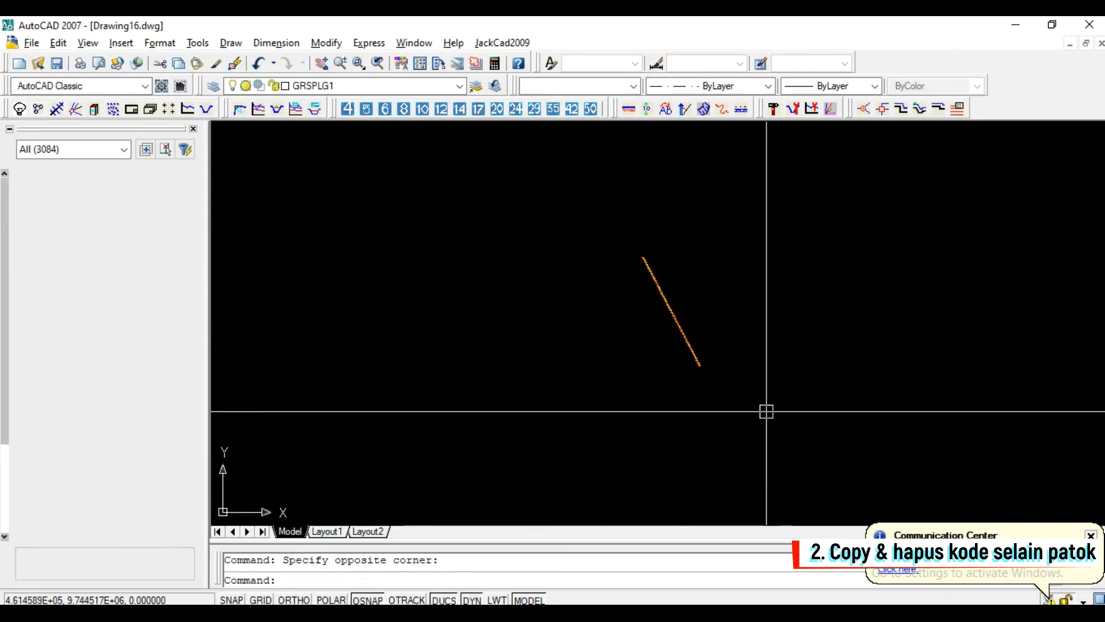
pyautogui.write('co')
pyautogui.press('Return')
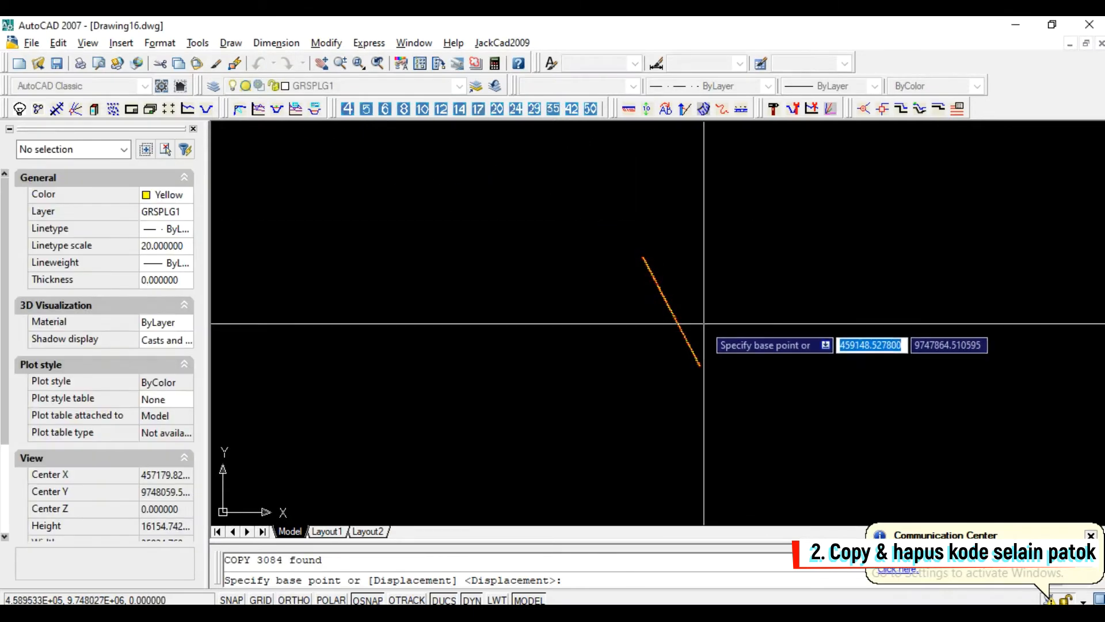
pyautogui.click(677, 322)
pyautogui.click(927, 389)
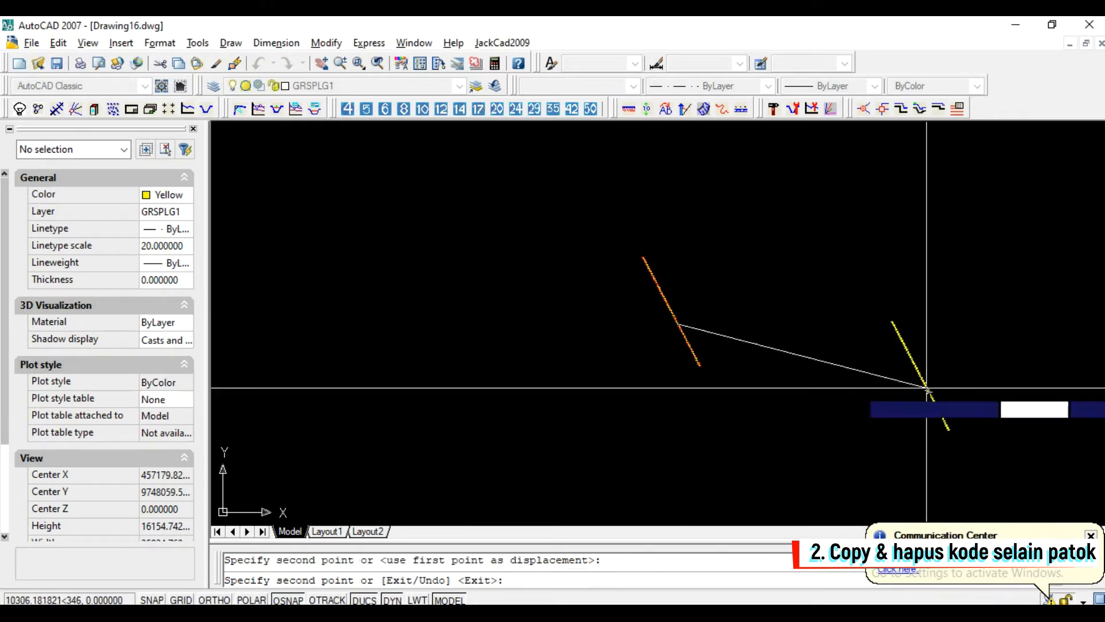
pyautogui.press('Escape')
# - Turn off layers 0, BULAT1, GRSPLG1 and POLIGON1, leaving only the PATOK1 layer on
pyautogui.scroll(8, 938, 366)
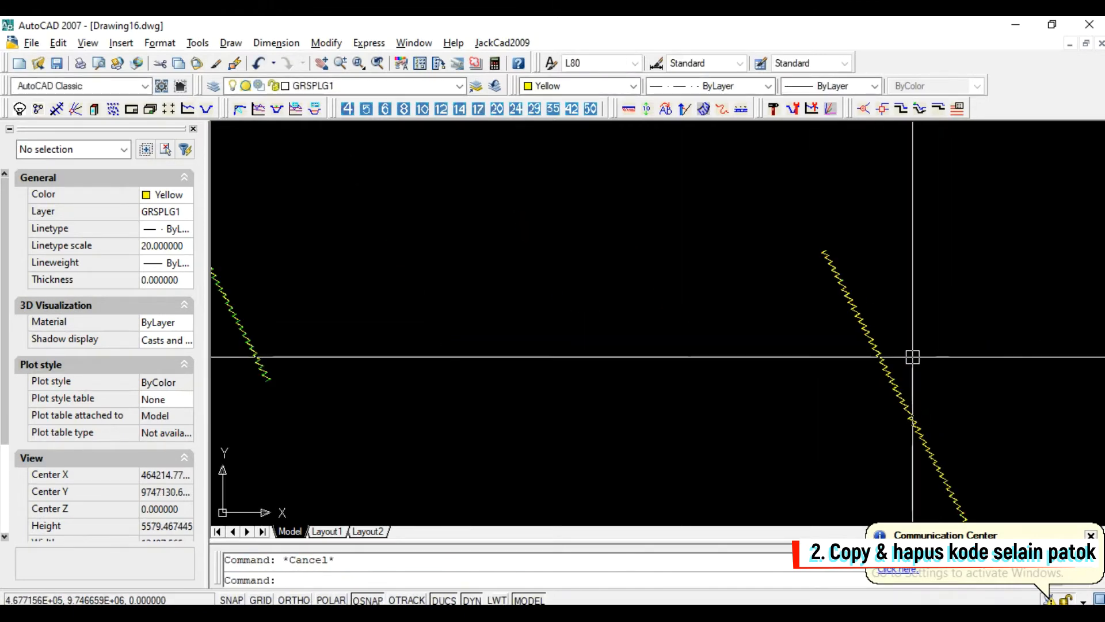
pyautogui.scroll(15, 832, 222)
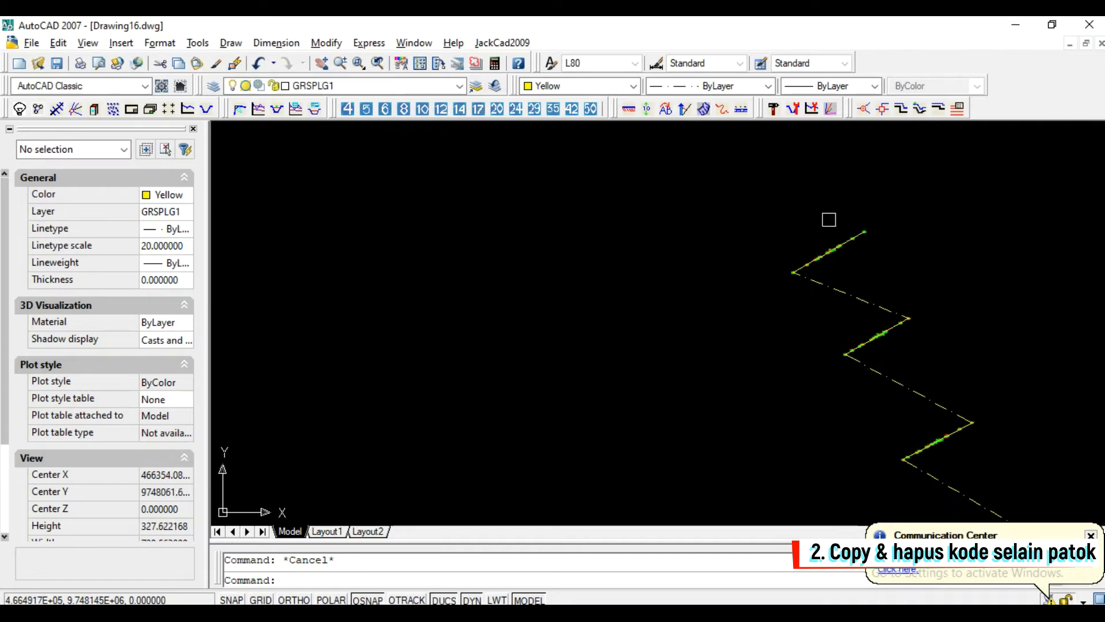
pyautogui.scroll(5, 856, 309)
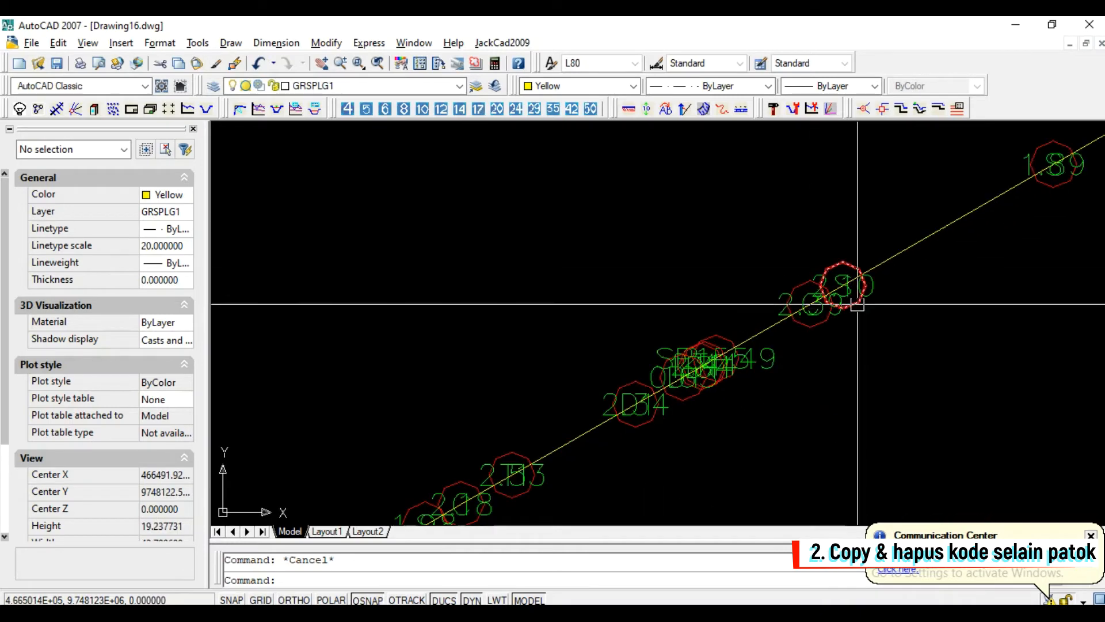
pyautogui.scroll(3, 853, 309)
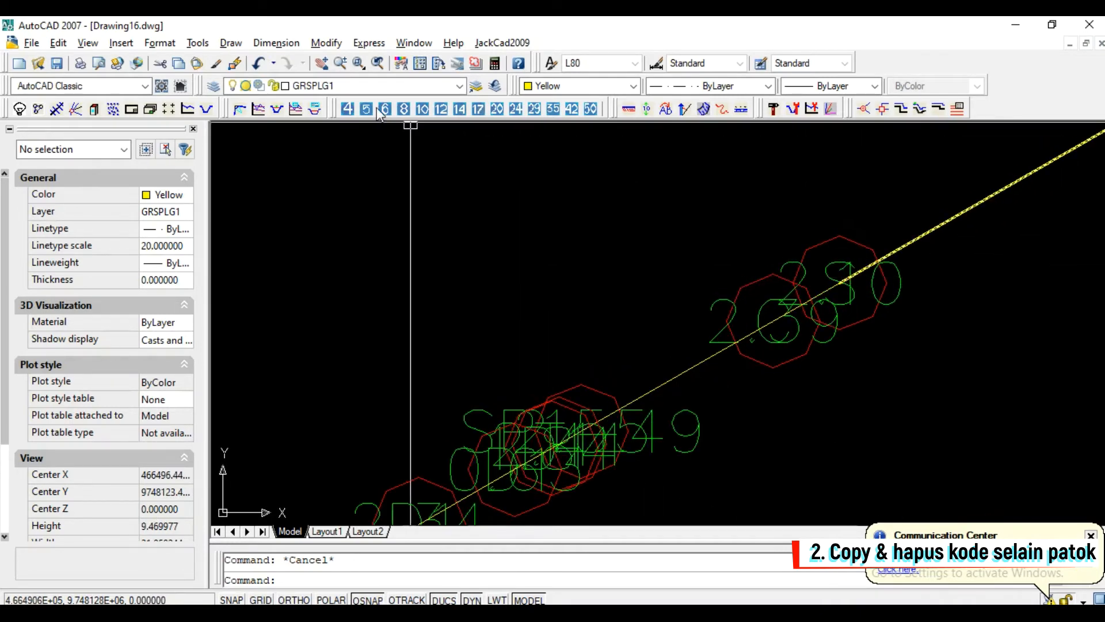
pyautogui.click(356, 85)
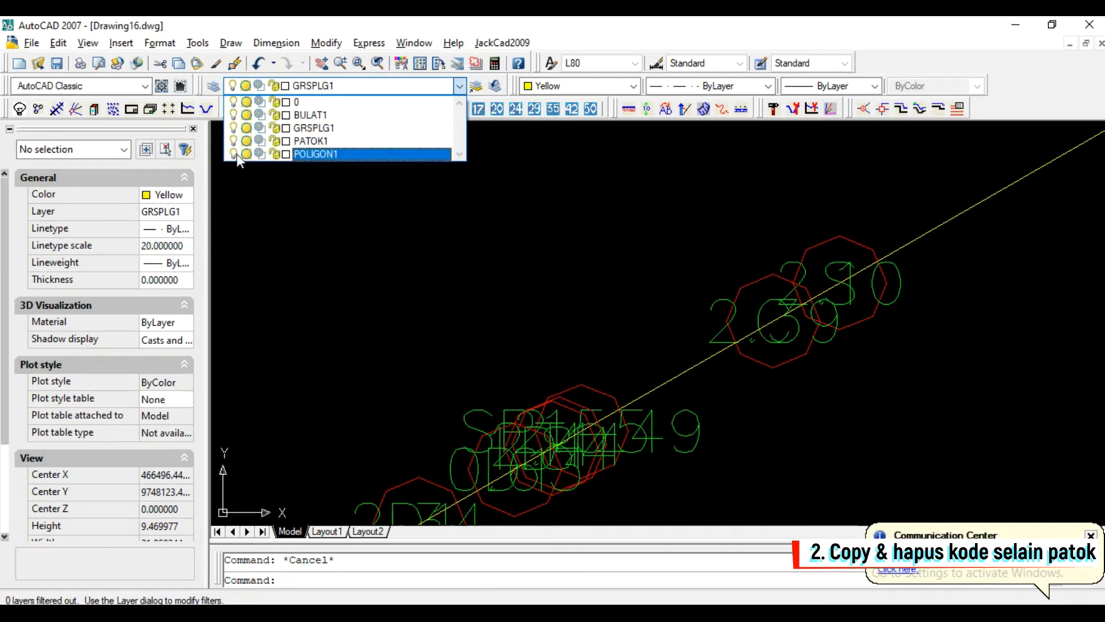
pyautogui.click(233, 116)
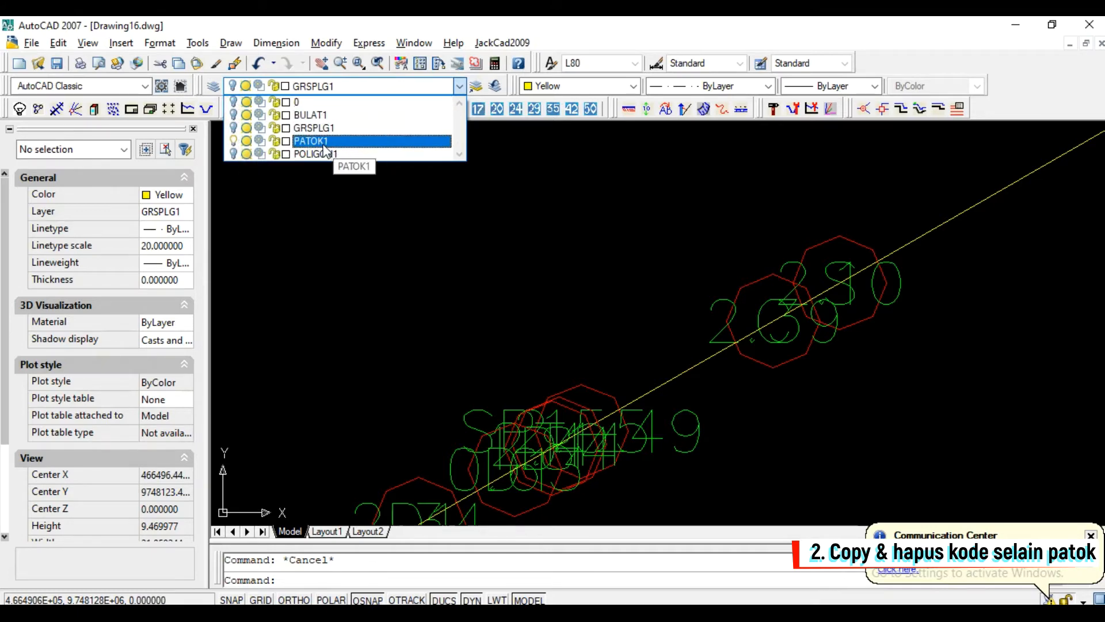
pyautogui.click(718, 230)
pyautogui.click(613, 353)
# - Filter the copied alignment's texts with Quick Select for contents equal to S and delete them
pyautogui.scroll(-4, 679, 252)
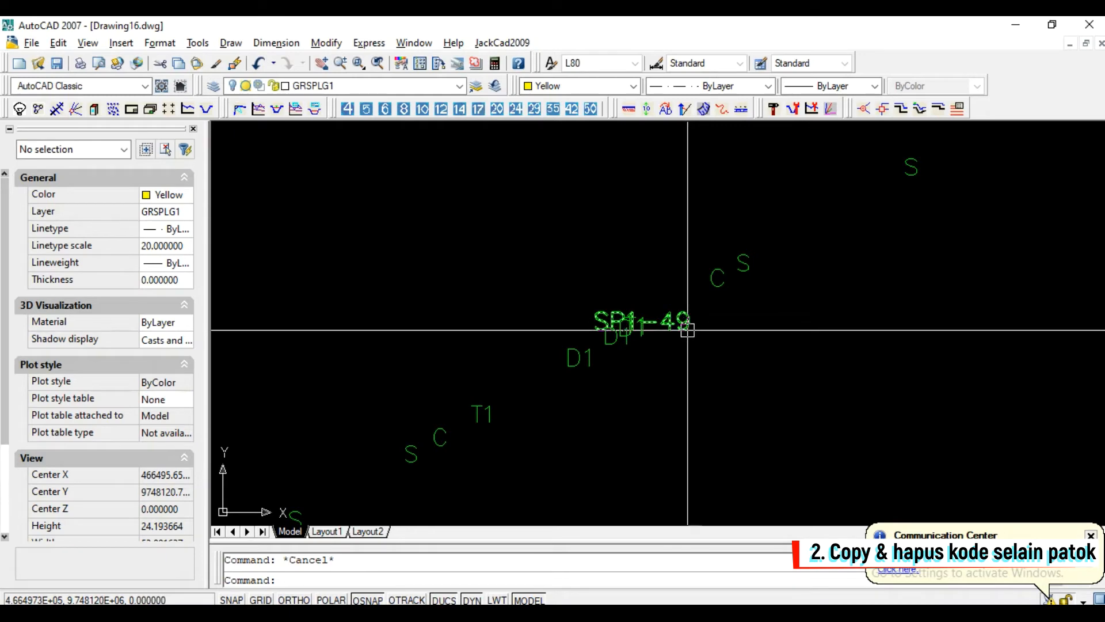
pyautogui.scroll(-4, 662, 311)
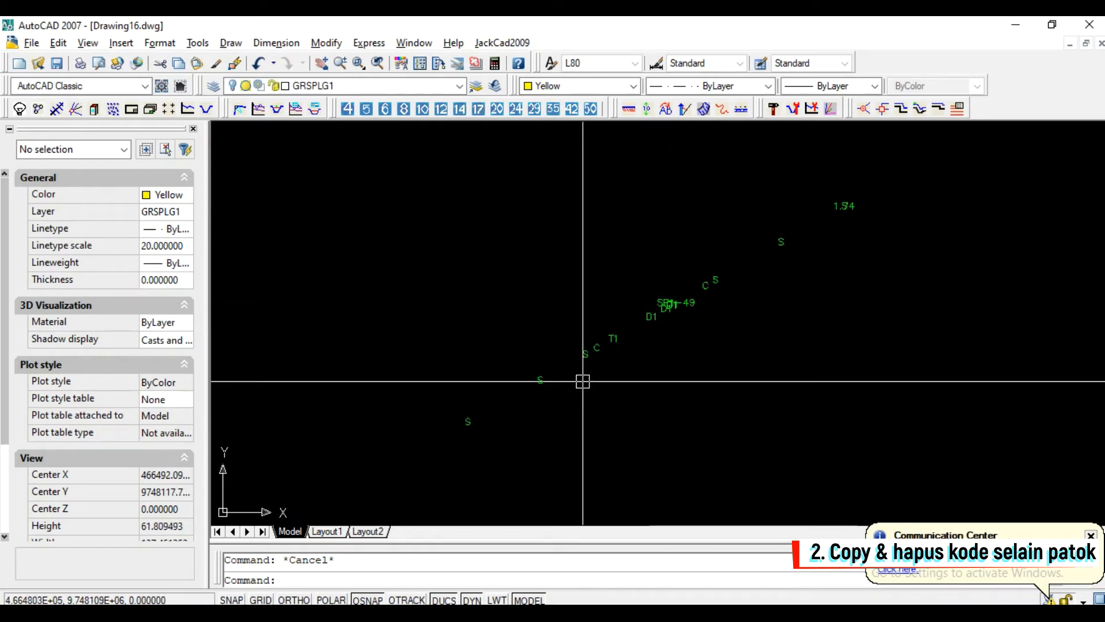
pyautogui.scroll(-3, 621, 227)
pyautogui.scroll(2, 622, 250)
pyautogui.scroll(-12, 621, 232)
pyautogui.scroll(-4, 610, 213)
pyautogui.click(588, 198)
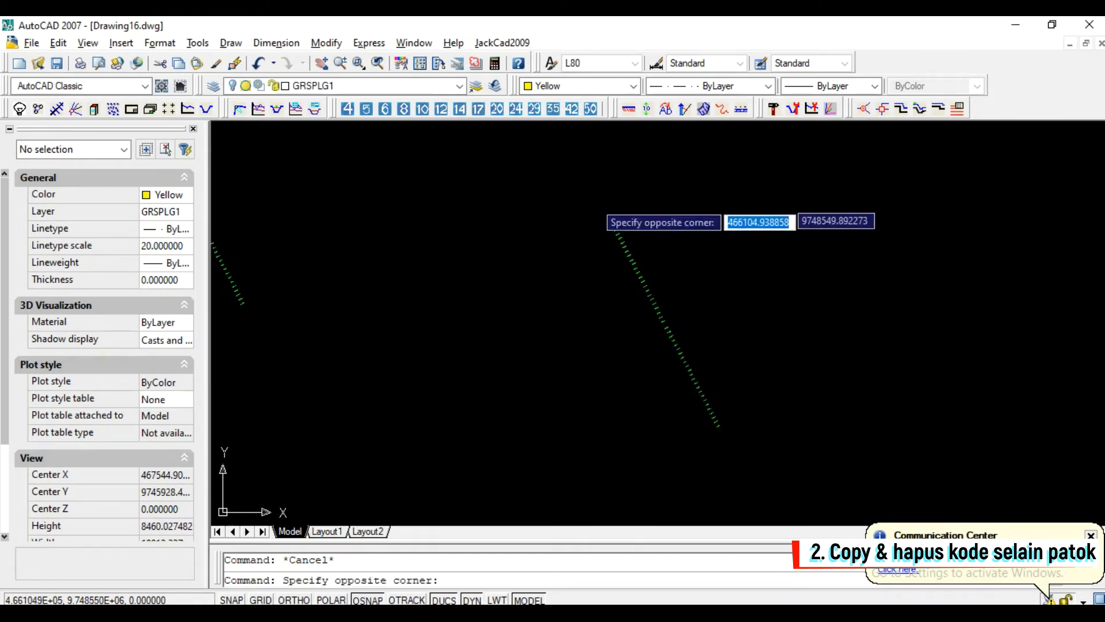
pyautogui.click(798, 487)
pyautogui.scroll(8, 626, 235)
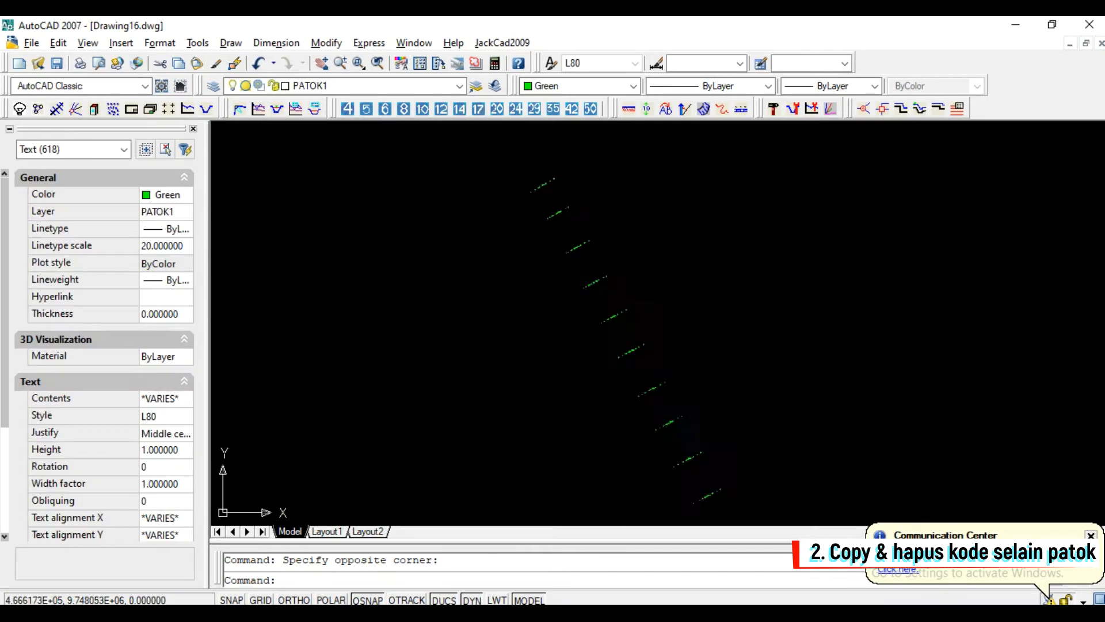
pyautogui.scroll(3, 634, 200)
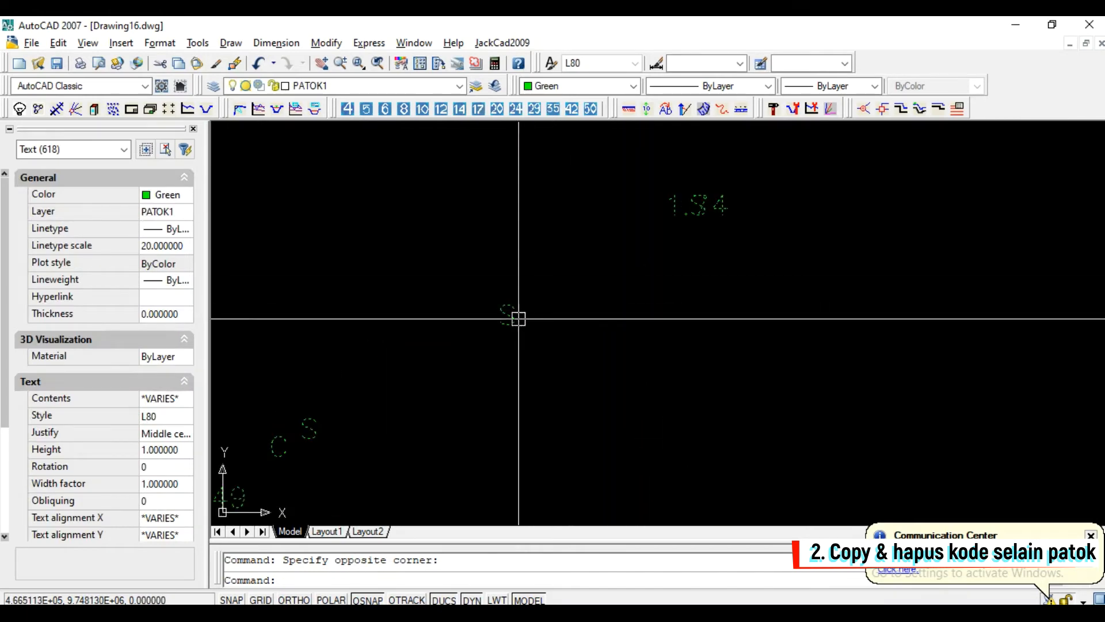
pyautogui.click(186, 151)
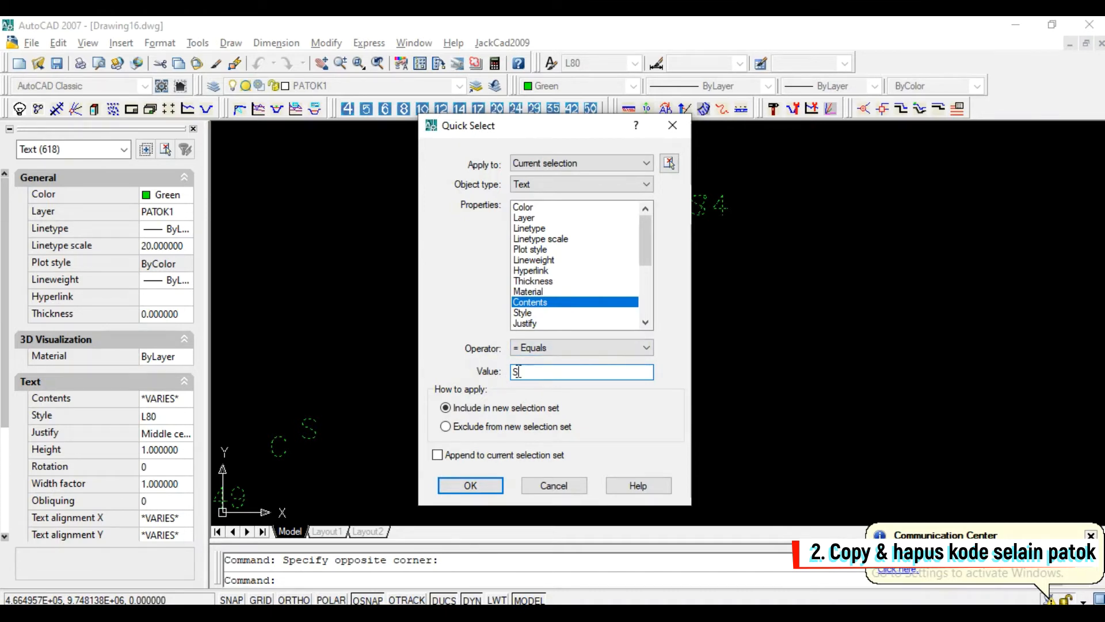
pyautogui.click(490, 488)
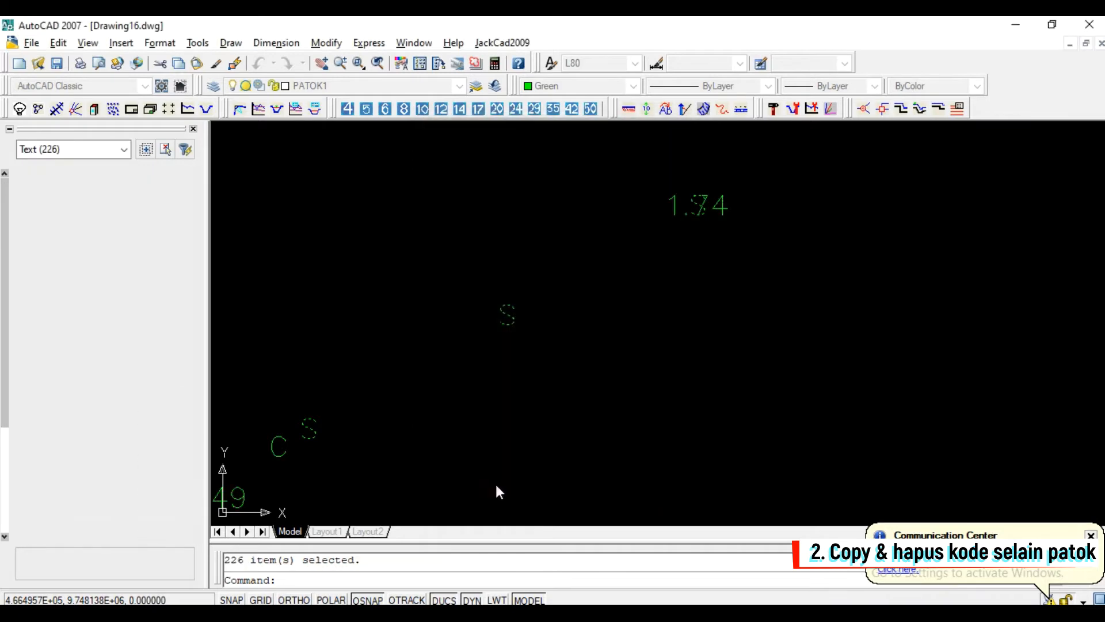
pyautogui.moveTo(508, 360)
pyautogui.mouseDown(button='middle')
pyautogui.moveTo(599, 339)
pyautogui.moveTo(800, 188)
pyautogui.mouseUp(button='middle')
pyautogui.press('Delete')
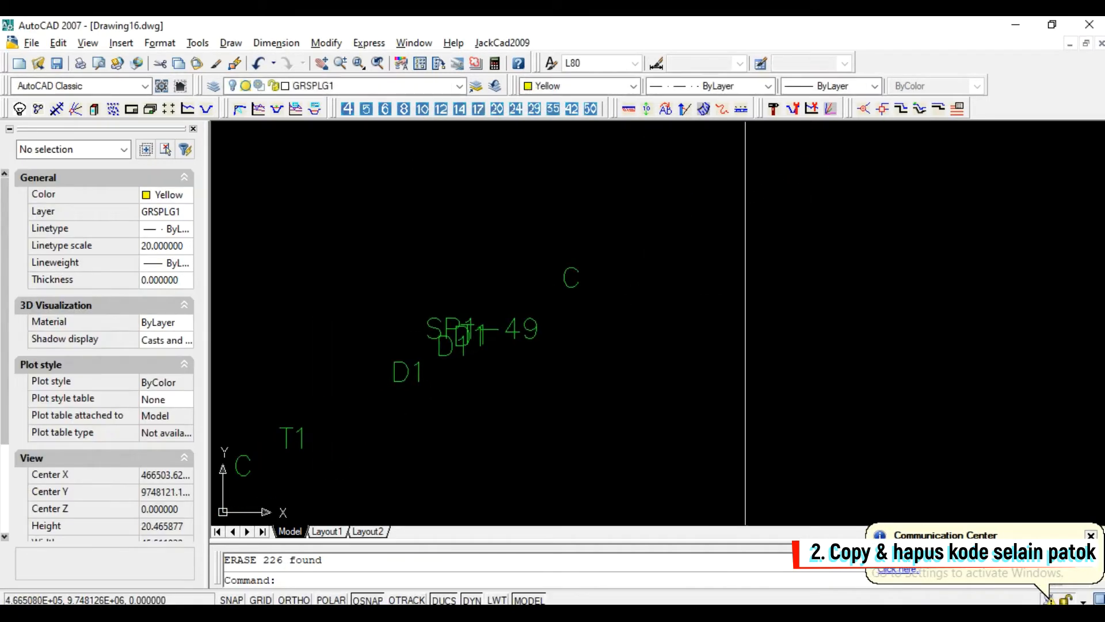
# - Filter the copied alignment's remaining texts with Quick Select for contents equal to C and erase them
pyautogui.scroll(-15, 588, 264)
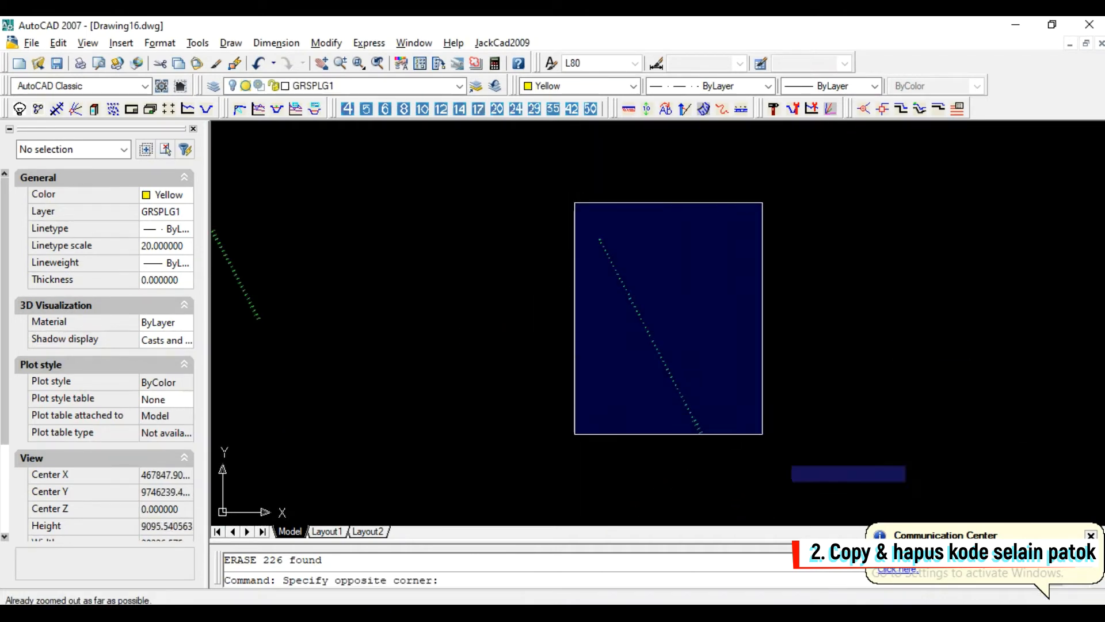
pyautogui.click(800, 486)
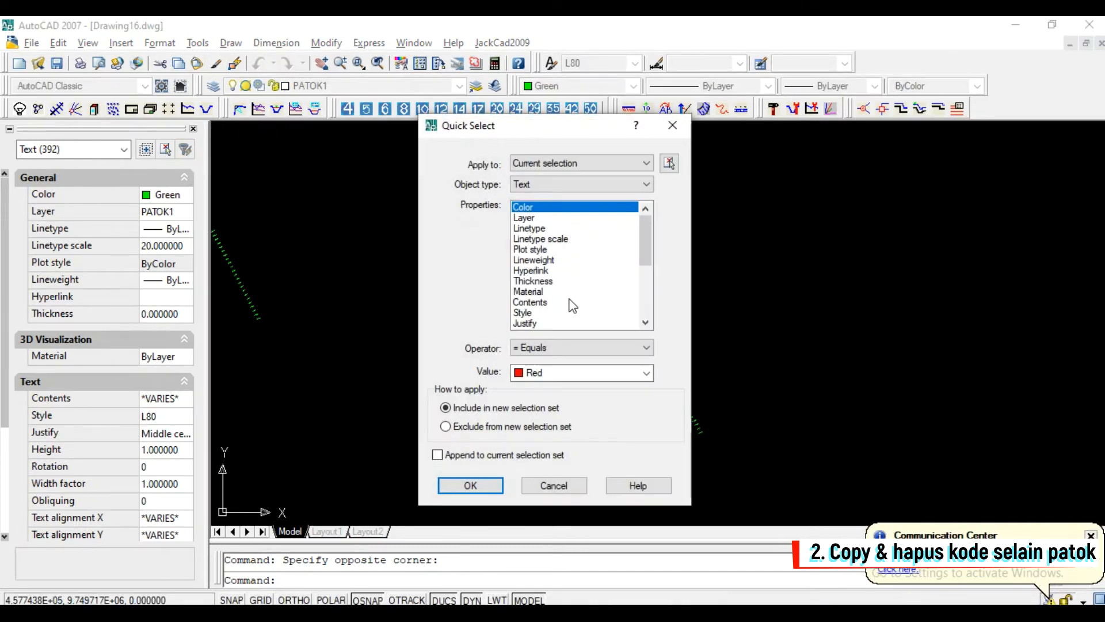
pyautogui.click(540, 304)
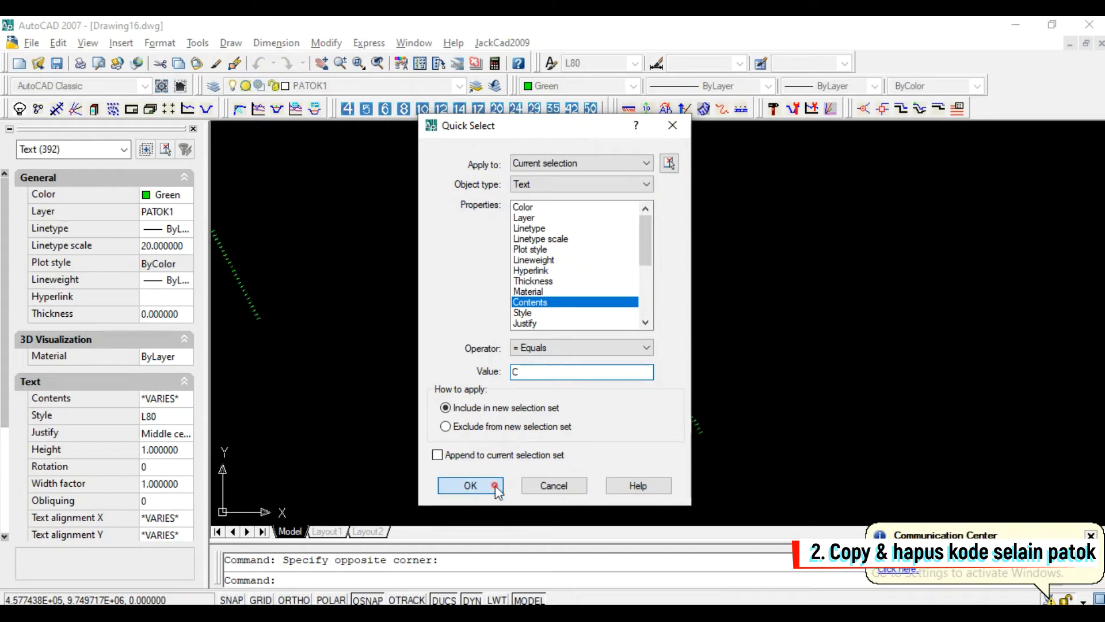
pyautogui.click(470, 486)
pyautogui.write('e')
pyautogui.press('Return')
pyautogui.scroll(2, 686, 356)
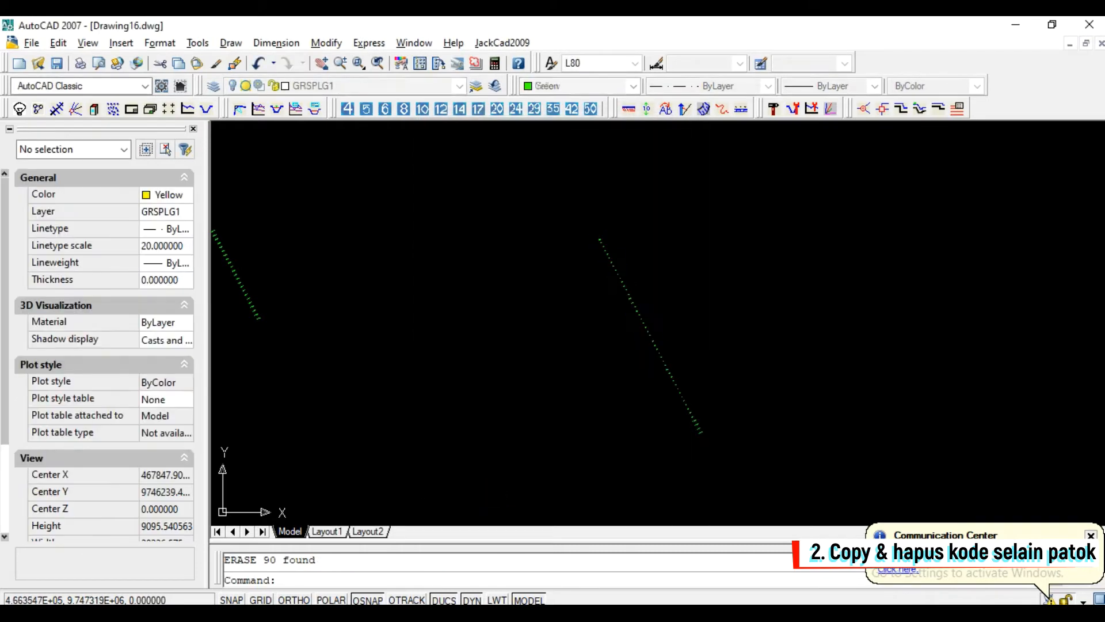
pyautogui.scroll(10, 616, 284)
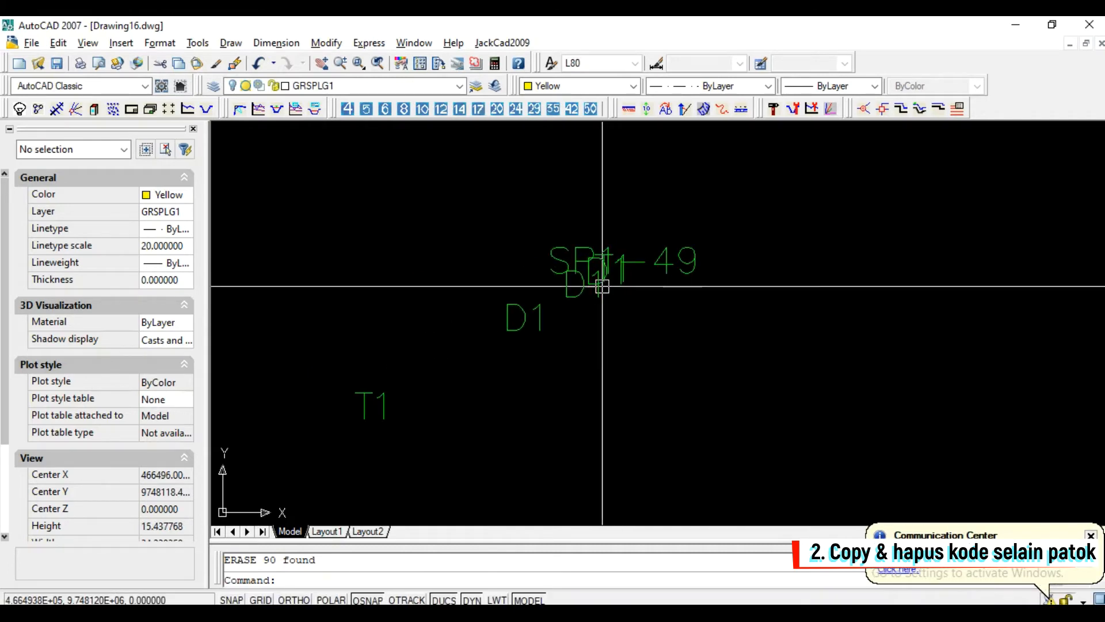
pyautogui.scroll(-10, 615, 284)
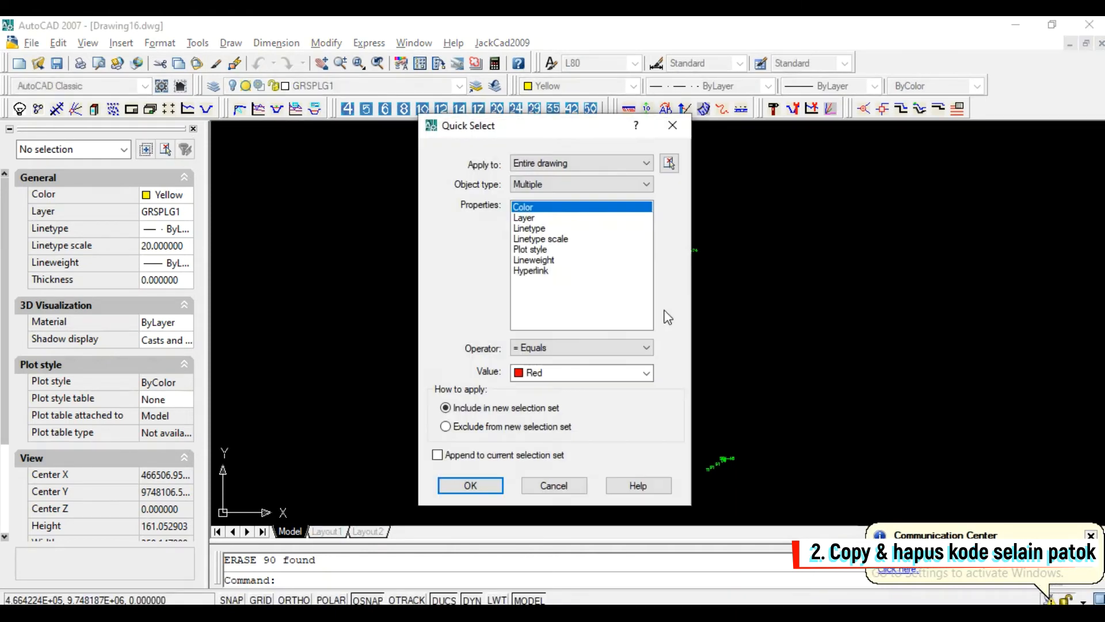
pyautogui.press('Escape')
pyautogui.press('Escape')
# - Filter the copied alignment's remaining texts with Quick Select for contents equal to T1 and erase them
pyautogui.scroll(-4, 662, 253)
pyautogui.scroll(-8, 647, 228)
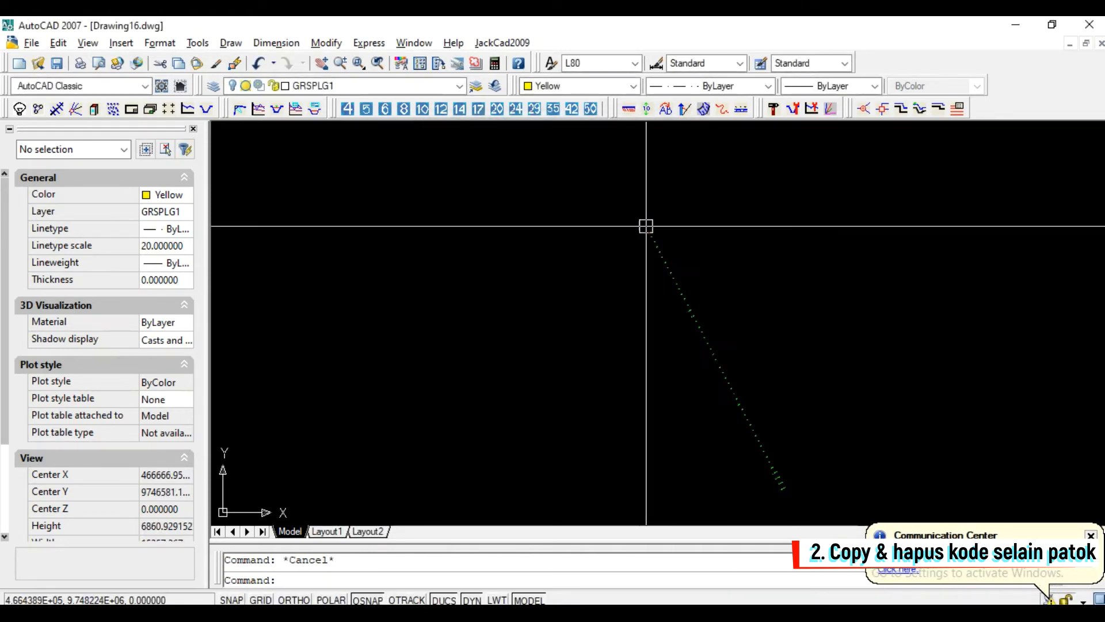
pyautogui.click(615, 203)
pyautogui.click(795, 439)
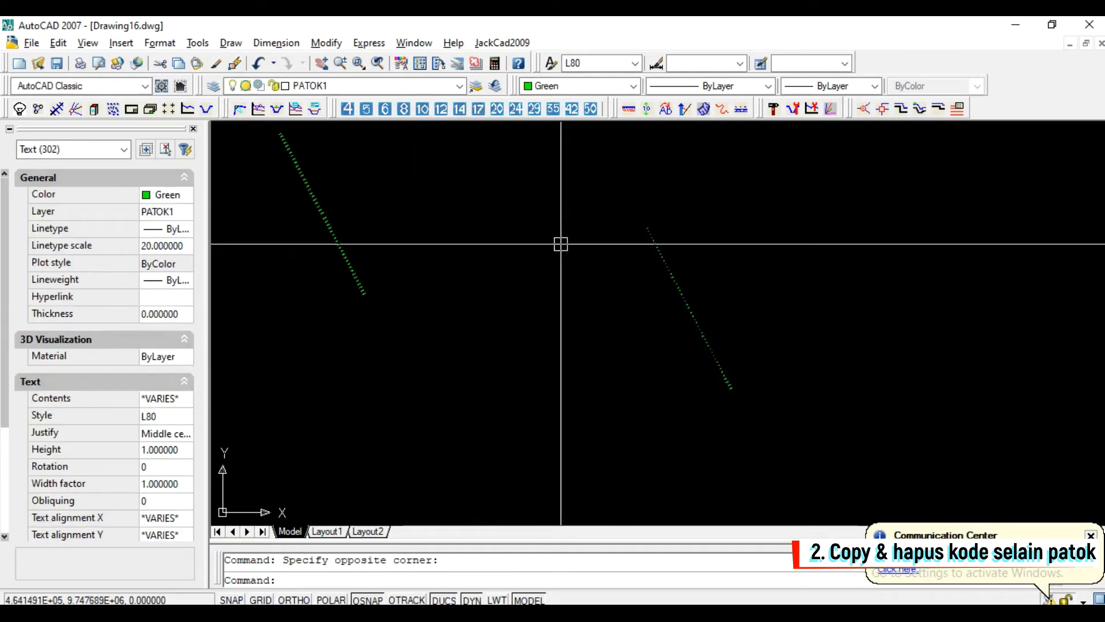
pyautogui.click(186, 150)
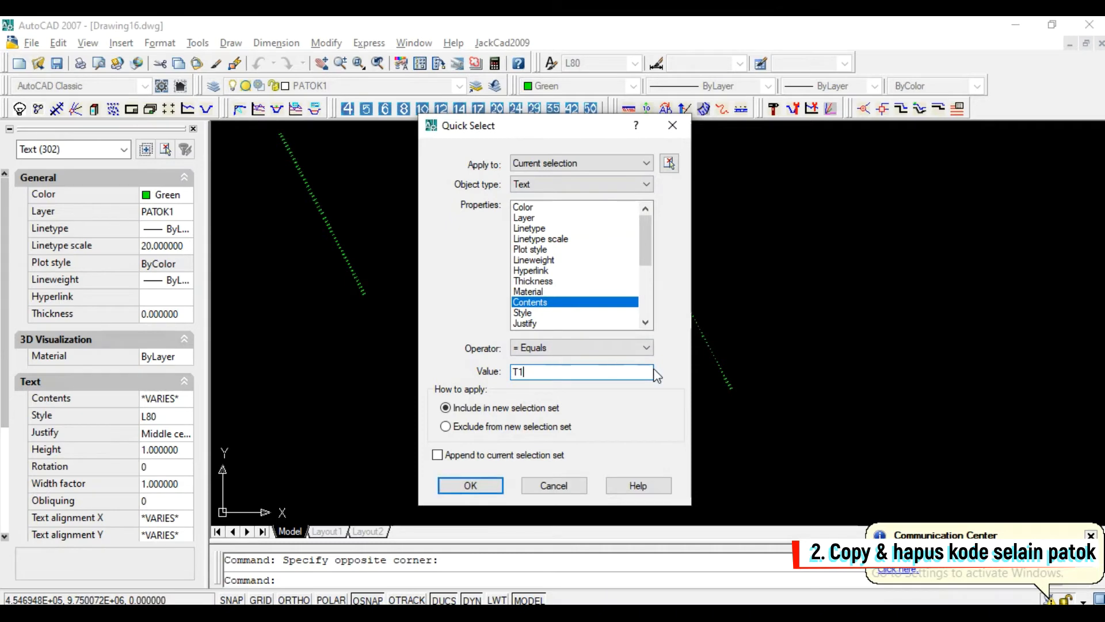
pyautogui.click(498, 486)
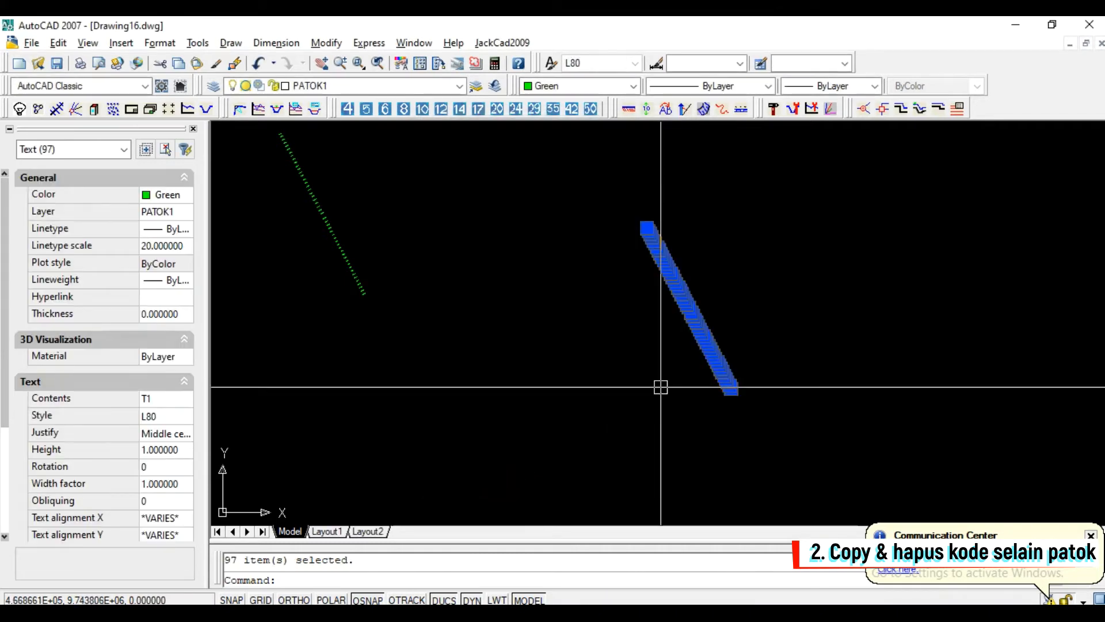
pyautogui.write('e')
pyautogui.press('Return')
pyautogui.scroll(5, 644, 212)
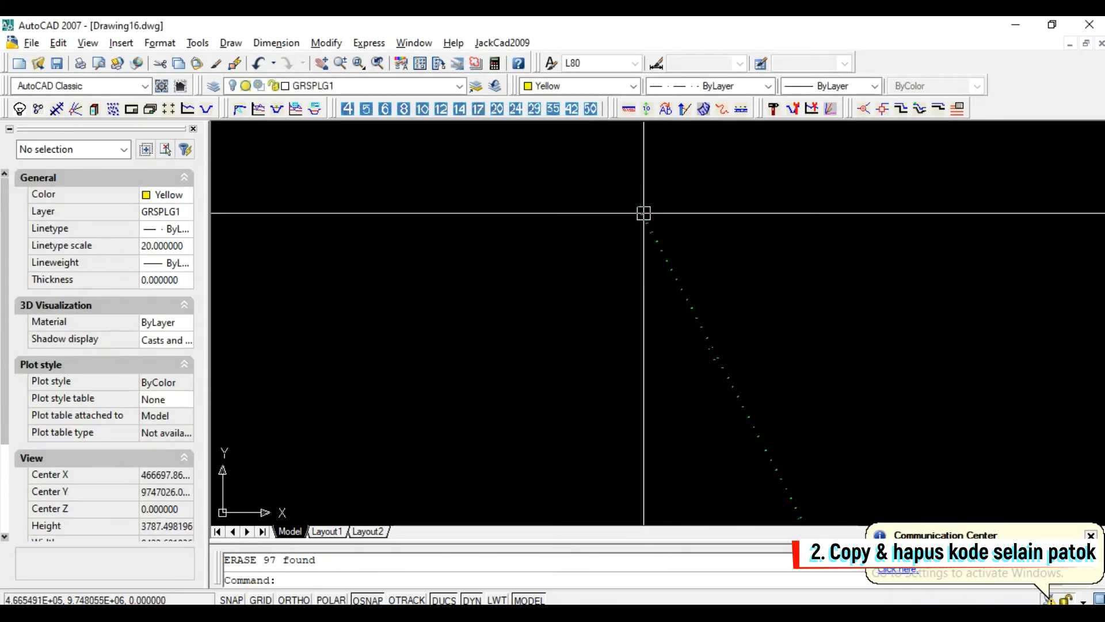
pyautogui.scroll(6, 570, 182)
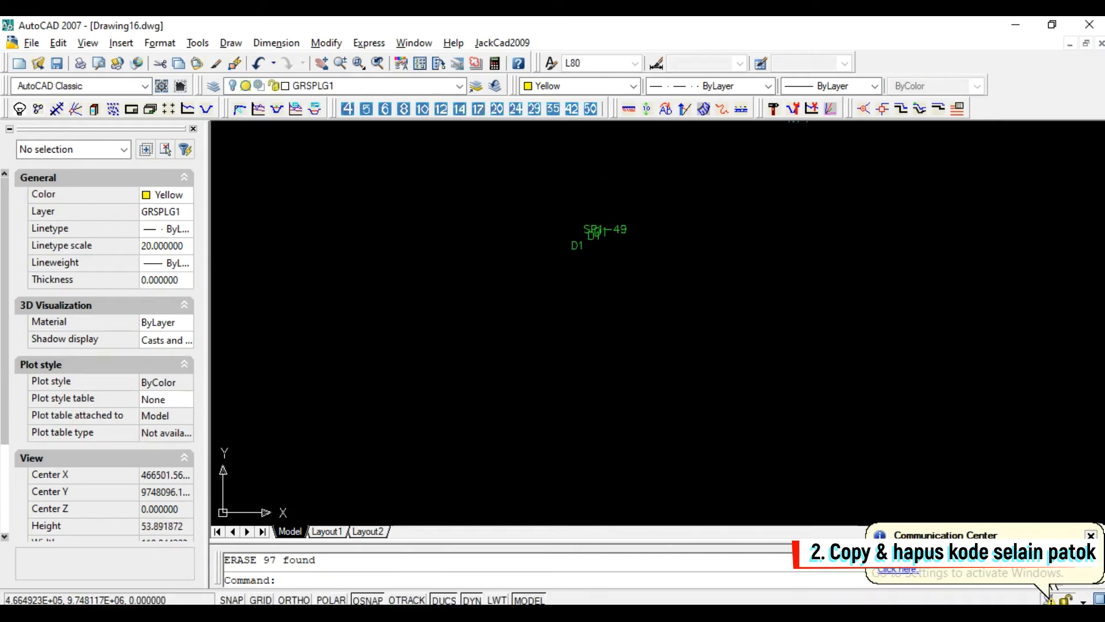
# - Filter the copied alignment's remaining texts with Quick Select for contents equal to D1 and delete them
pyautogui.scroll(2, 575, 234)
pyautogui.scroll(-15, 578, 242)
pyautogui.scroll(-1, 533, 190)
pyautogui.click(533, 189)
pyautogui.click(738, 486)
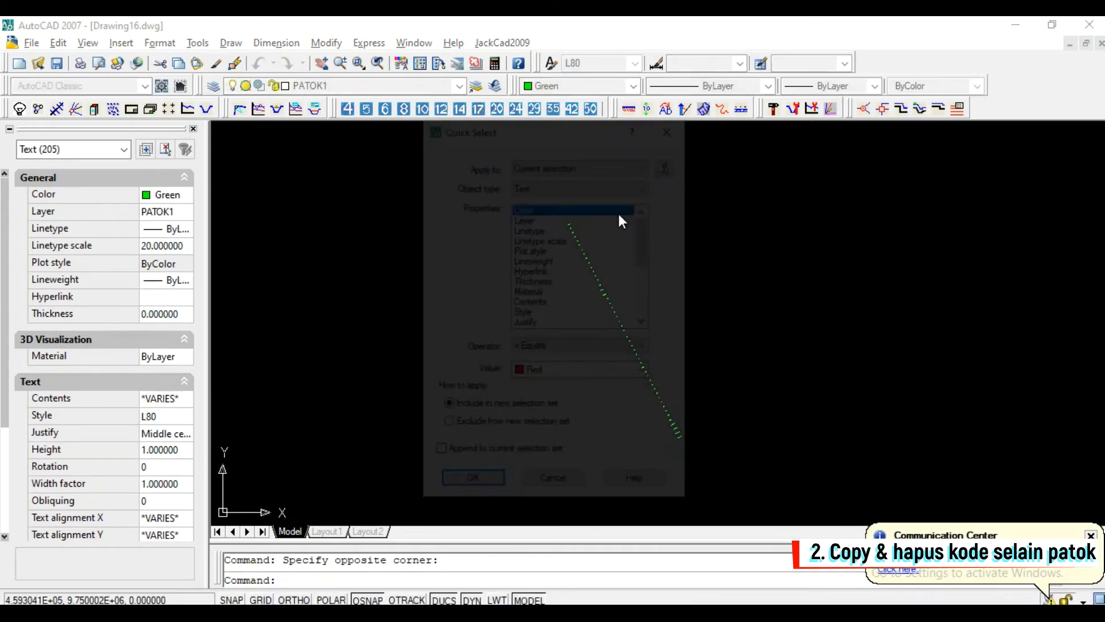
pyautogui.click(538, 301)
pyautogui.click(530, 303)
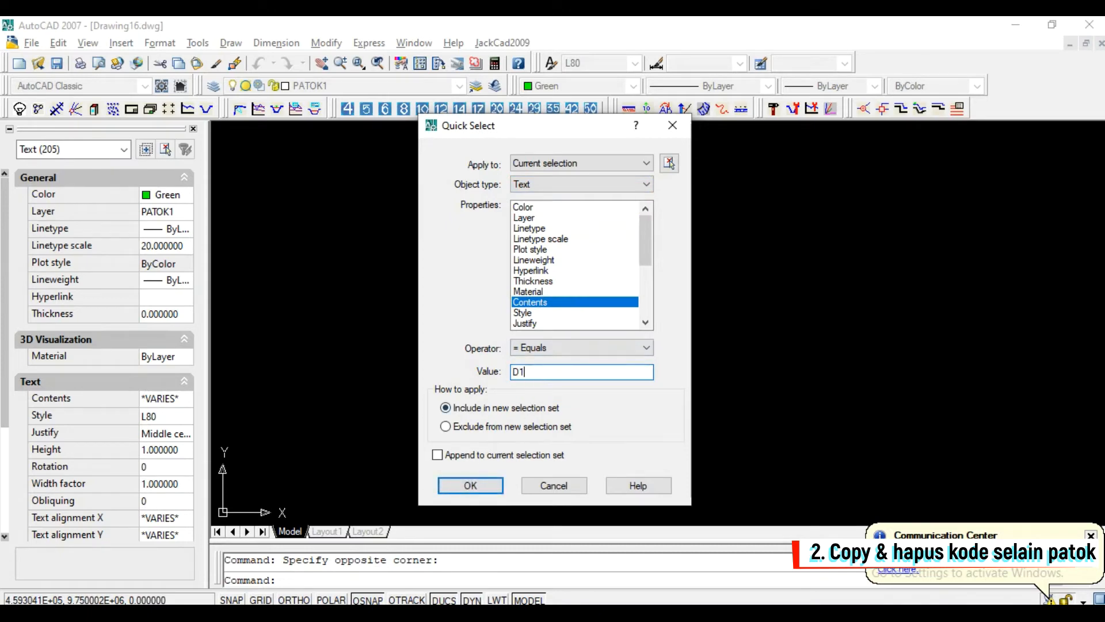
pyautogui.click(471, 486)
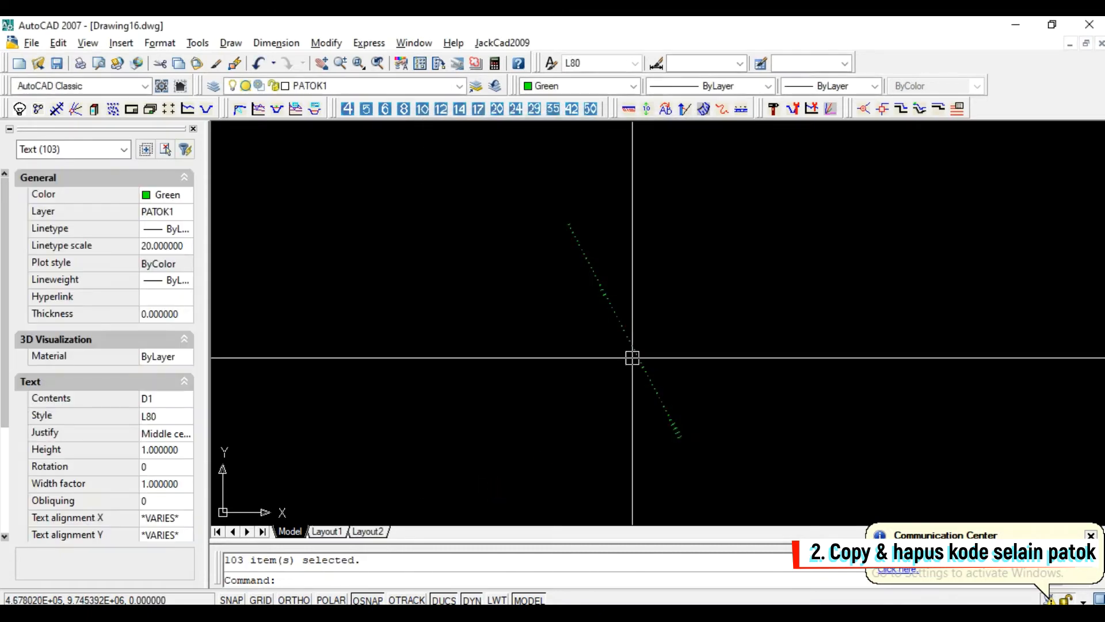
pyautogui.press('Delete')
# - Inspect the texts remaining along the copied alignment for any codes other than the SP1 stake labels
pyautogui.scroll(2, 580, 277)
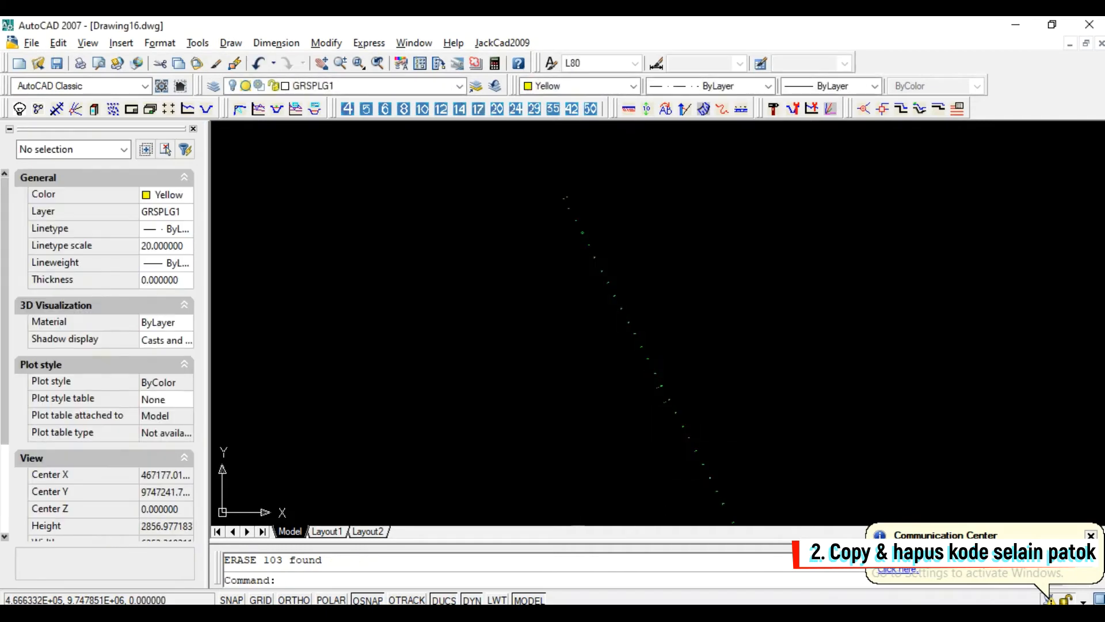
pyautogui.scroll(6, 513, 310)
pyautogui.scroll(-3, 598, 306)
pyautogui.scroll(3, 621, 196)
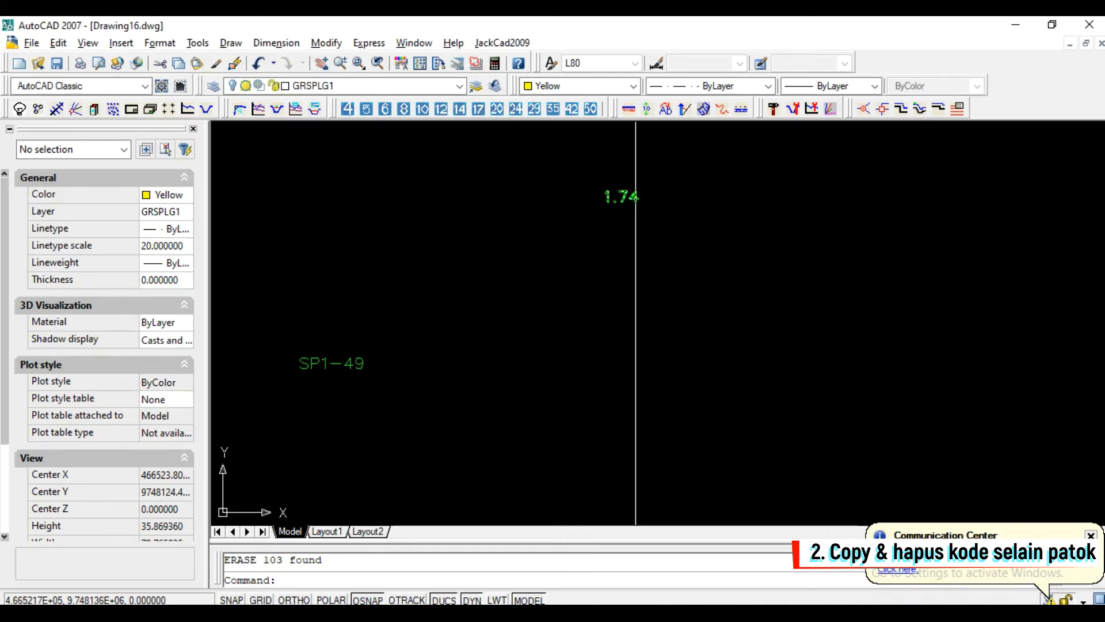
pyautogui.moveTo(625, 383); pyautogui.dragTo(541, 277, button='middle')
pyautogui.moveTo(629, 420)
pyautogui.mouseDown(button='middle')
pyautogui.moveTo(631, 387)
pyautogui.moveTo(597, 309)
pyautogui.mouseUp(button='middle')
pyautogui.moveTo(639, 414)
pyautogui.mouseDown(button='middle')
pyautogui.moveTo(599, 340)
pyautogui.moveTo(497, 214)
pyautogui.mouseUp(button='middle')
pyautogui.moveTo(604, 405); pyautogui.dragTo(578, 306, button='middle')
pyautogui.scroll(2, 573, 324)
pyautogui.moveTo(625, 443); pyautogui.dragTo(603, 330, button='middle')
pyautogui.scroll(5, 654, 408)
pyautogui.scroll(-9, 620, 314)
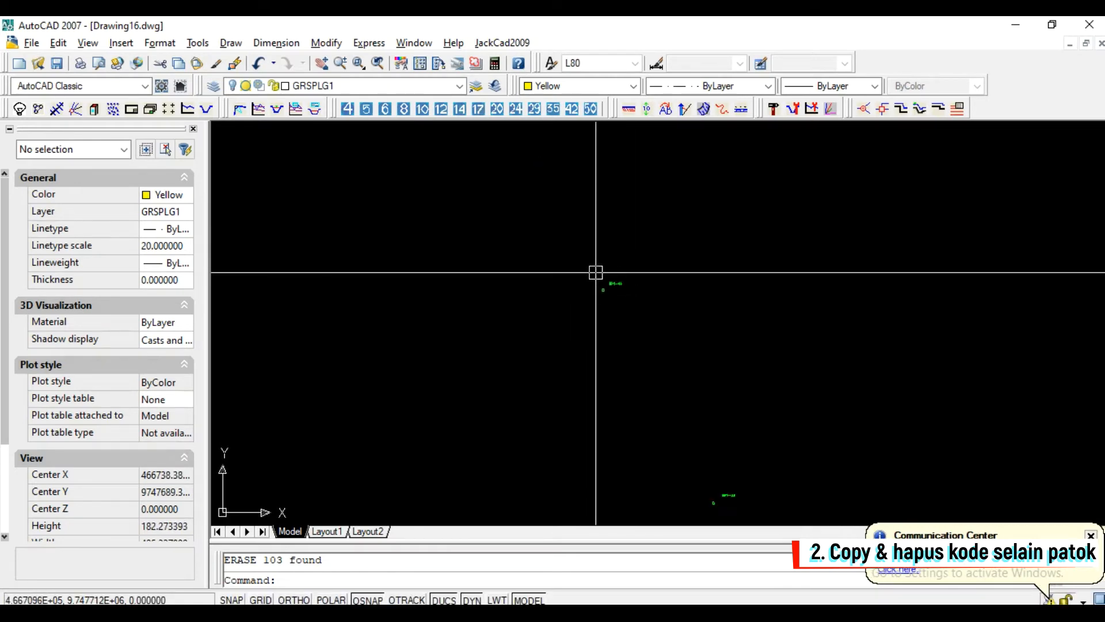
# - Check the stretches between the SP1 stakes on the copied alignment for leftover non-stake codes
pyautogui.scroll(6, 642, 115)
pyautogui.scroll(-9, 700, 441)
pyautogui.scroll(5, 700, 443)
pyautogui.scroll(-5, 643, 328)
pyautogui.moveTo(649, 360); pyautogui.dragTo(585, 264, button='middle')
pyautogui.scroll(5, 636, 351)
pyautogui.scroll(-5, 609, 265)
pyautogui.moveTo(670, 411); pyautogui.dragTo(608, 261, button='middle')
pyautogui.moveTo(738, 429); pyautogui.dragTo(654, 303, button='middle')
pyautogui.scroll(-6, 644, 288)
pyautogui.scroll(-8, 631, 276)
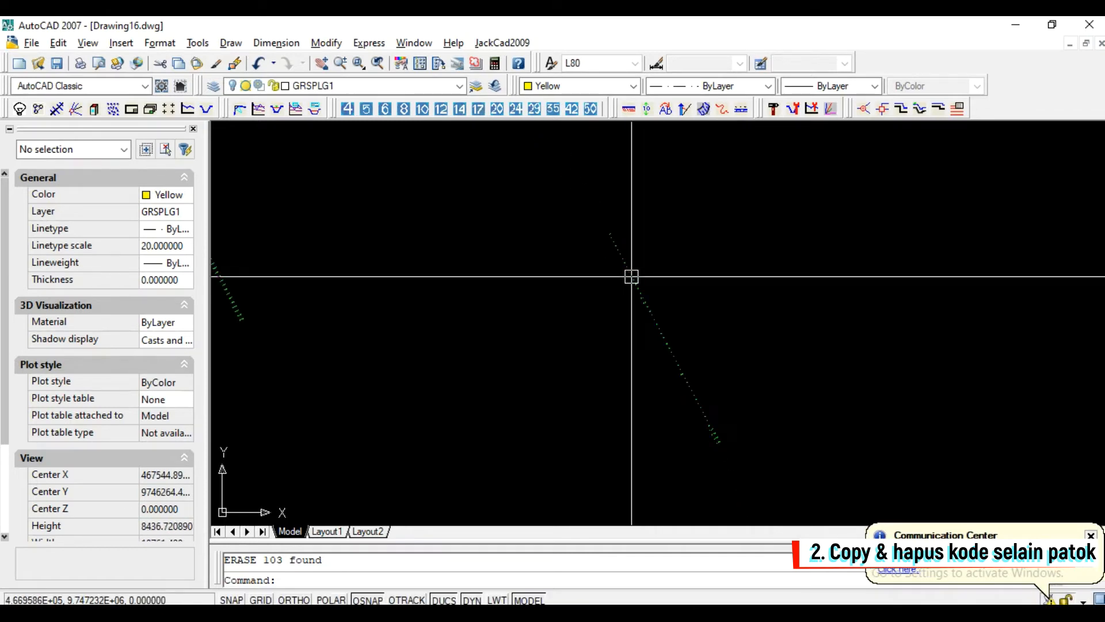
# - Filter the copied alignment's remaining texts with Quick Select for contents equal to D and erase them
pyautogui.click(559, 189)
pyautogui.click(769, 473)
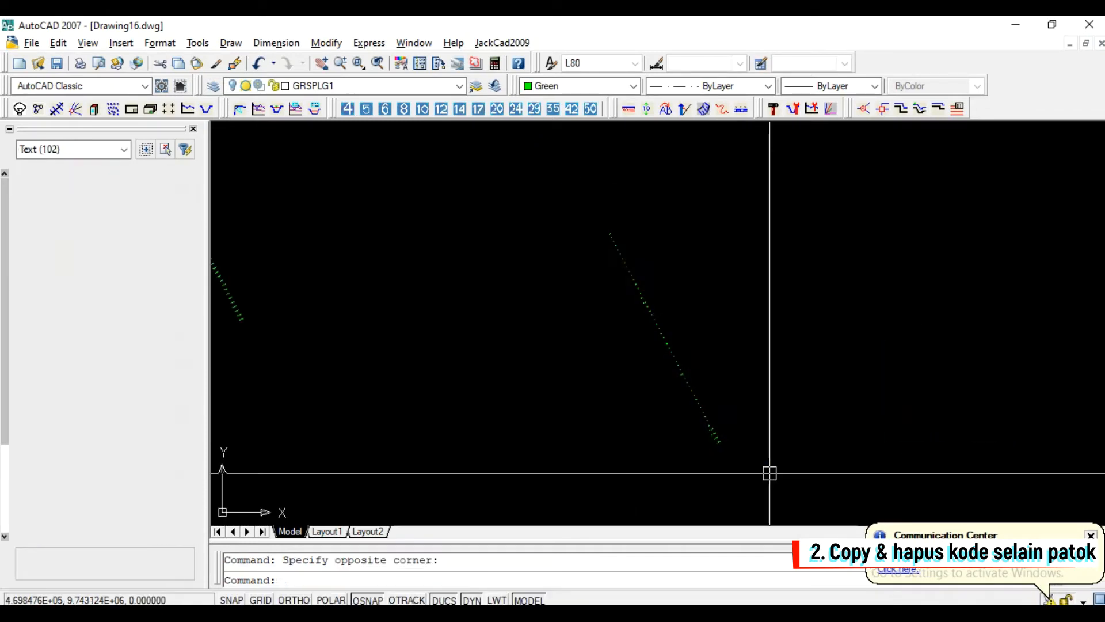
pyautogui.click(185, 151)
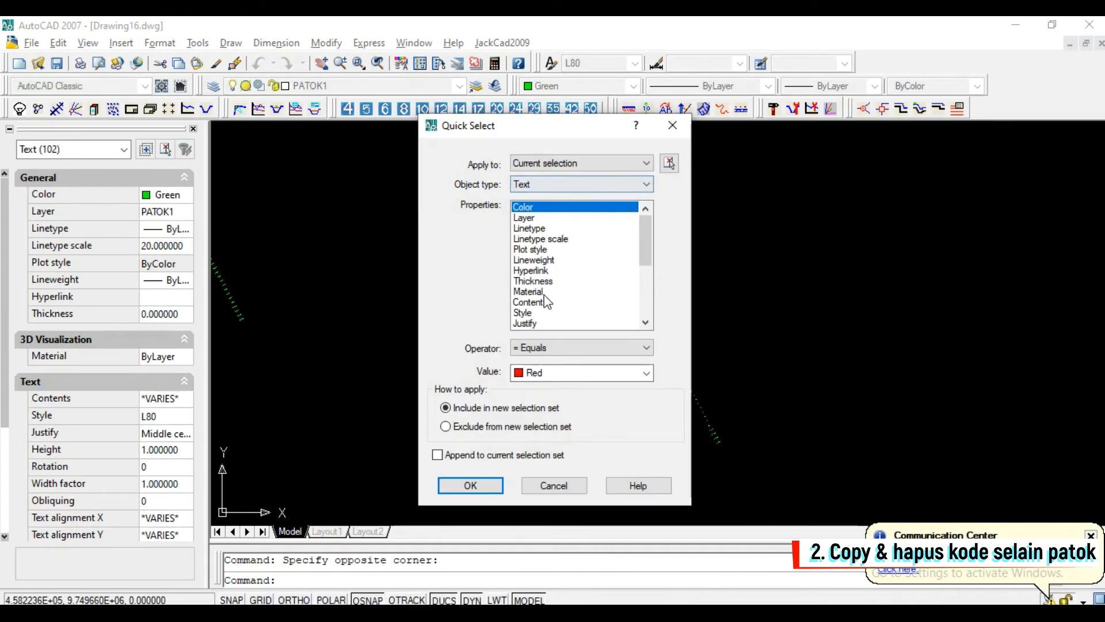
pyautogui.click(529, 302)
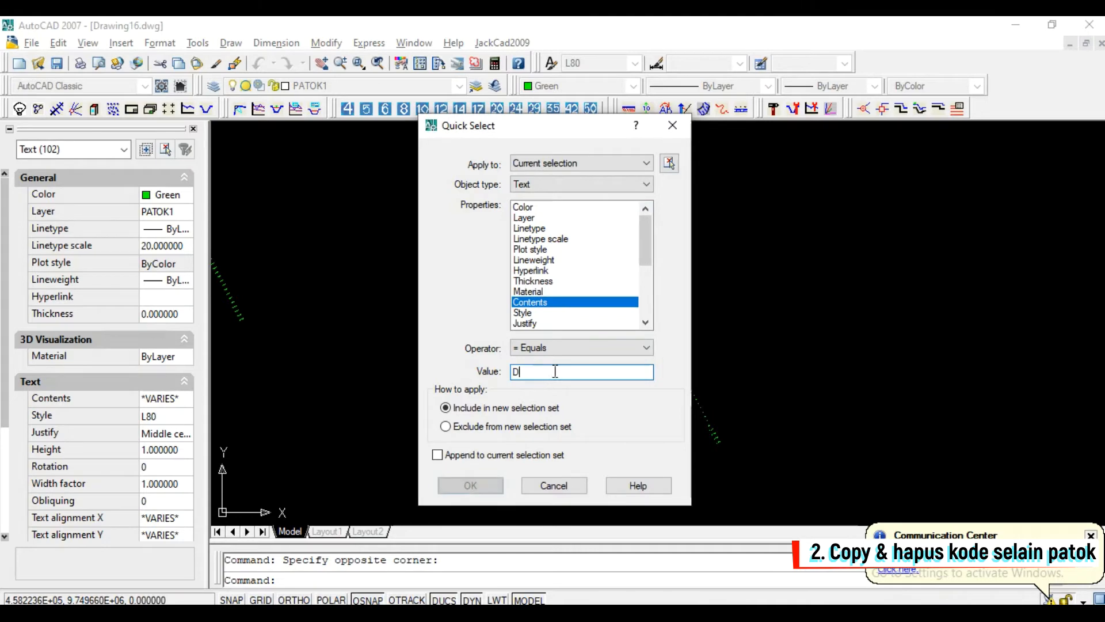
pyautogui.click(471, 485)
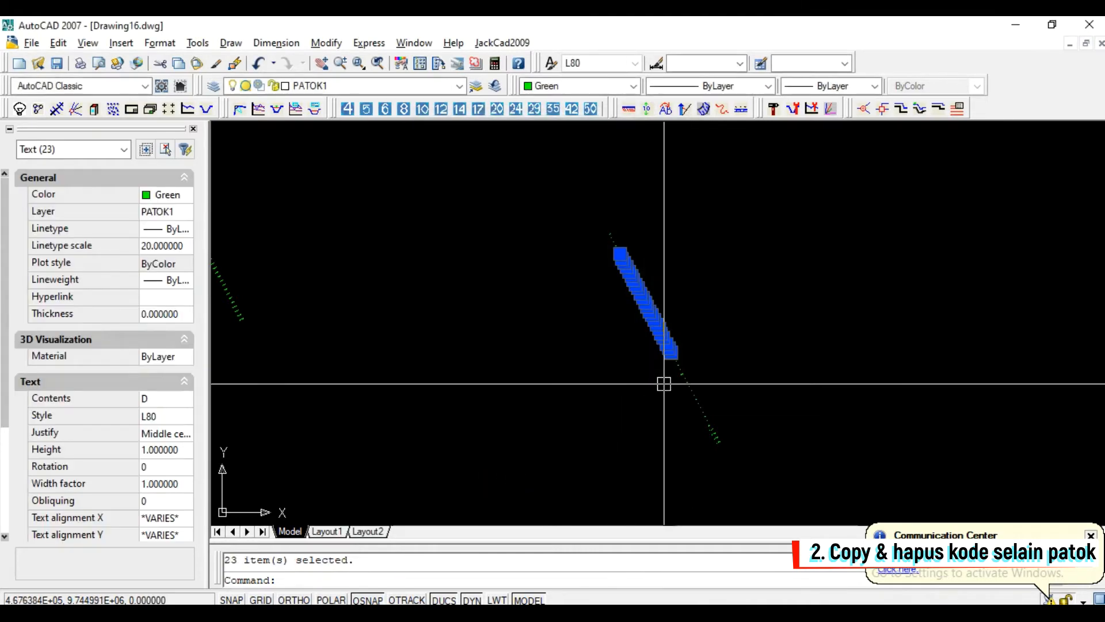
pyautogui.press('Delete')
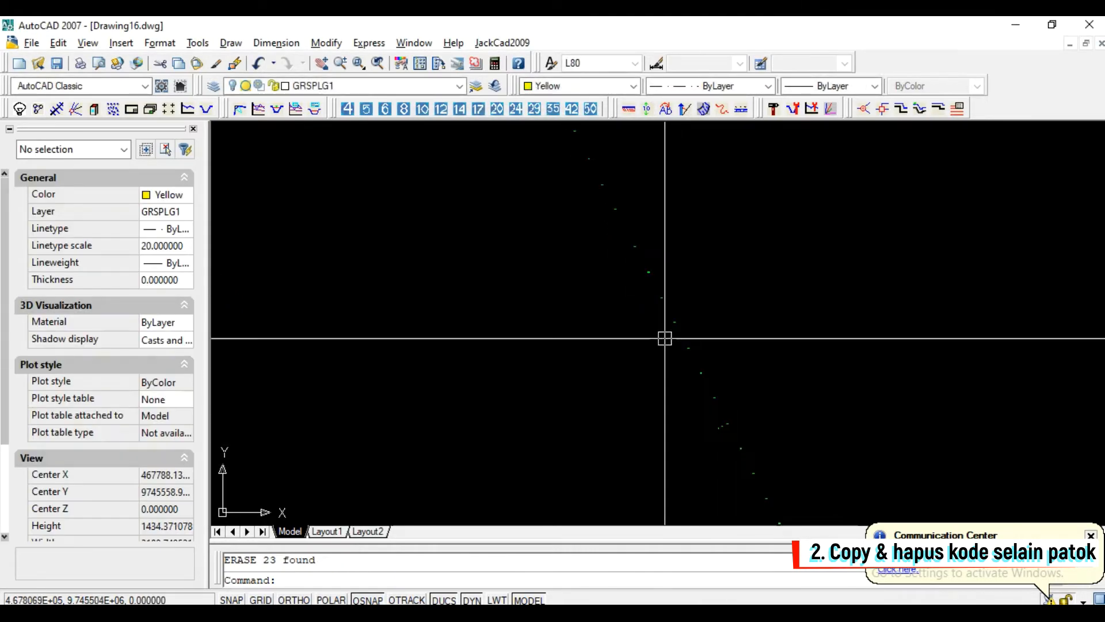
# - Filter the copied alignment's remaining texts with Quick Select for contents equal to K and erase them
pyautogui.moveTo(650, 310)
pyautogui.mouseDown(button='middle')
pyautogui.moveTo(646, 391)
pyautogui.moveTo(524, 115)
pyautogui.mouseUp(button='middle')
pyautogui.scroll(-3, 587, 251)
pyautogui.scroll(3, 621, 320)
pyautogui.scroll(5, 575, 308)
pyautogui.scroll(-8, 595, 291)
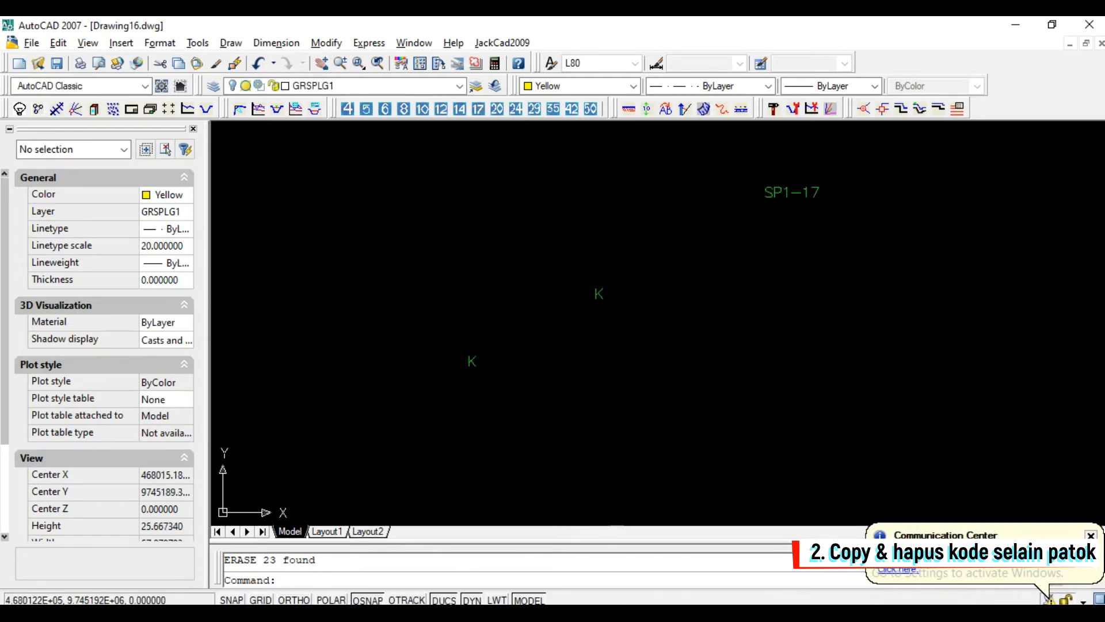
pyautogui.click(732, 346)
pyautogui.click(503, 143)
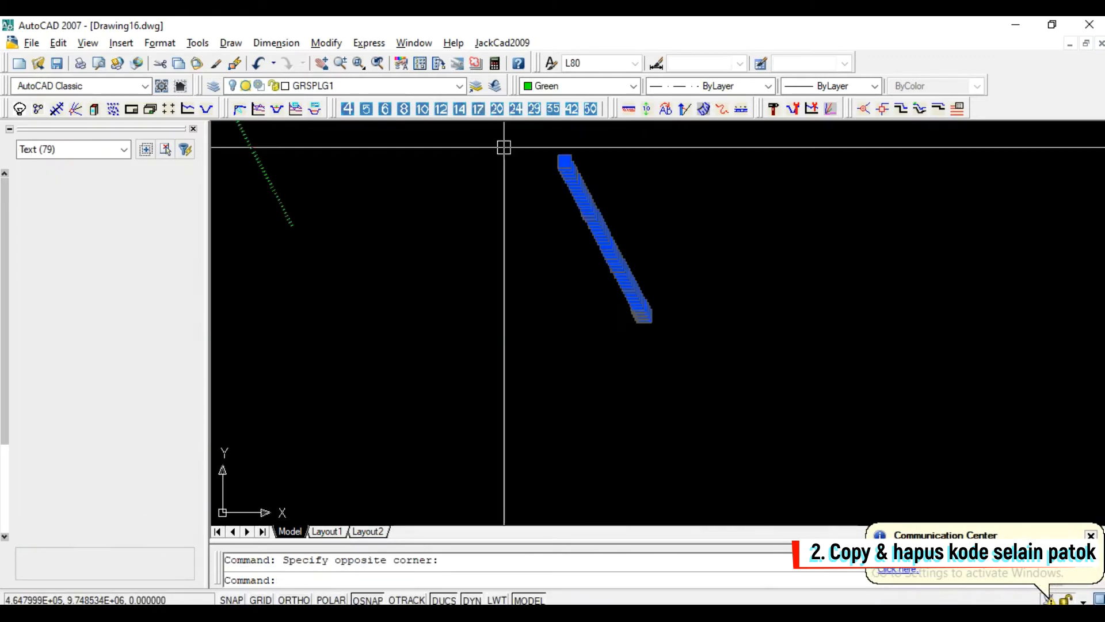
pyautogui.click(186, 150)
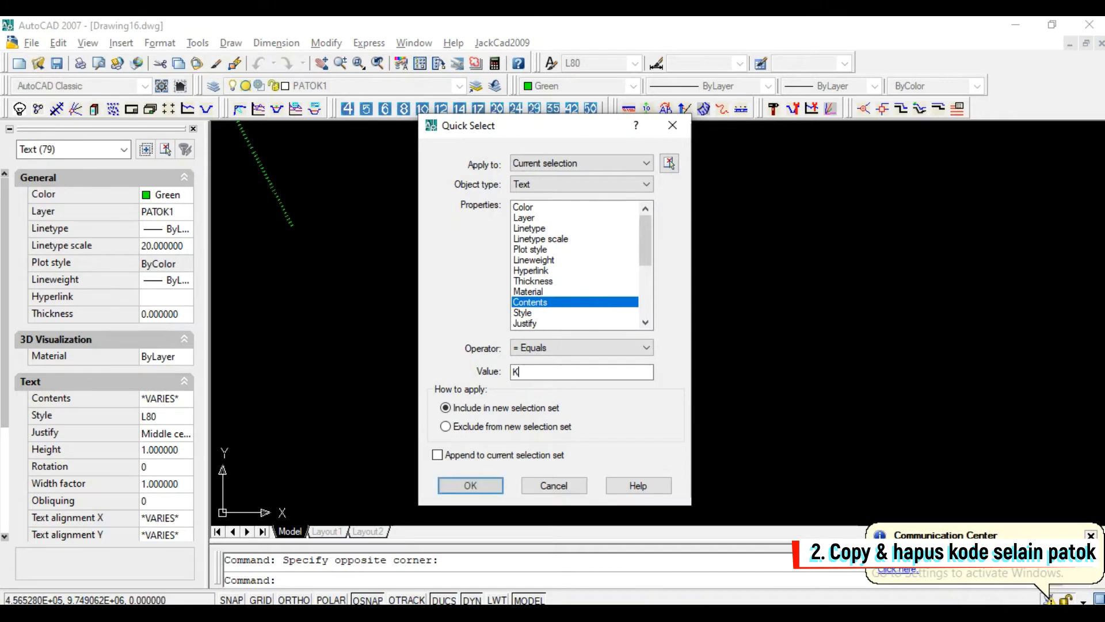
pyautogui.click(481, 483)
pyautogui.press('Delete')
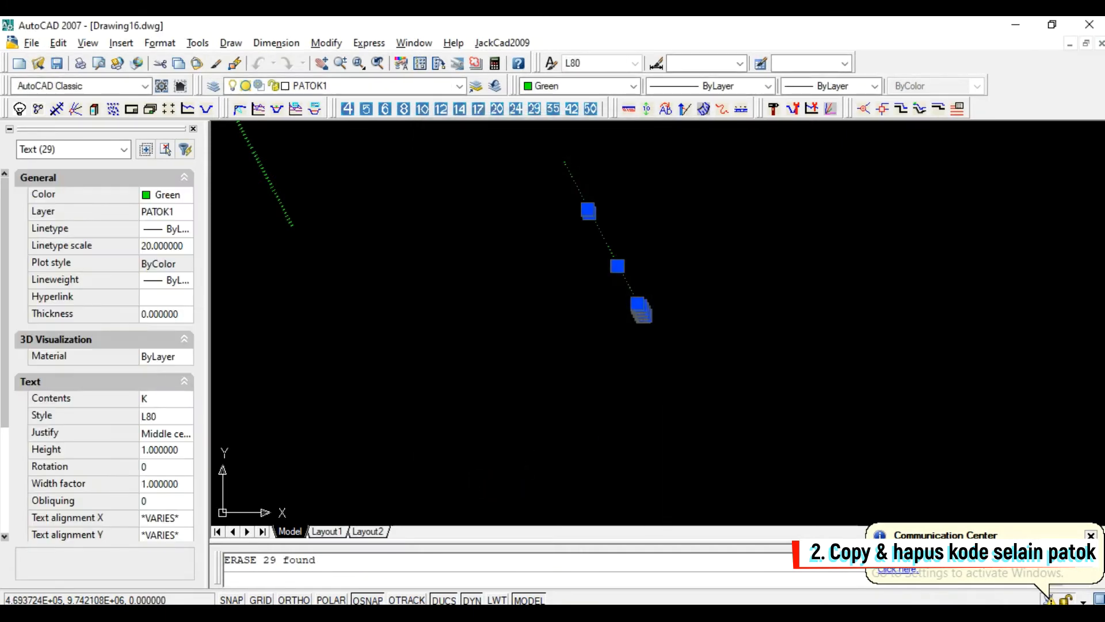
# - Inspect the copied alignment stake by stake from SP1-1 to its upper end for any text other than the SP1 labels
pyautogui.scroll(20, 661, 326)
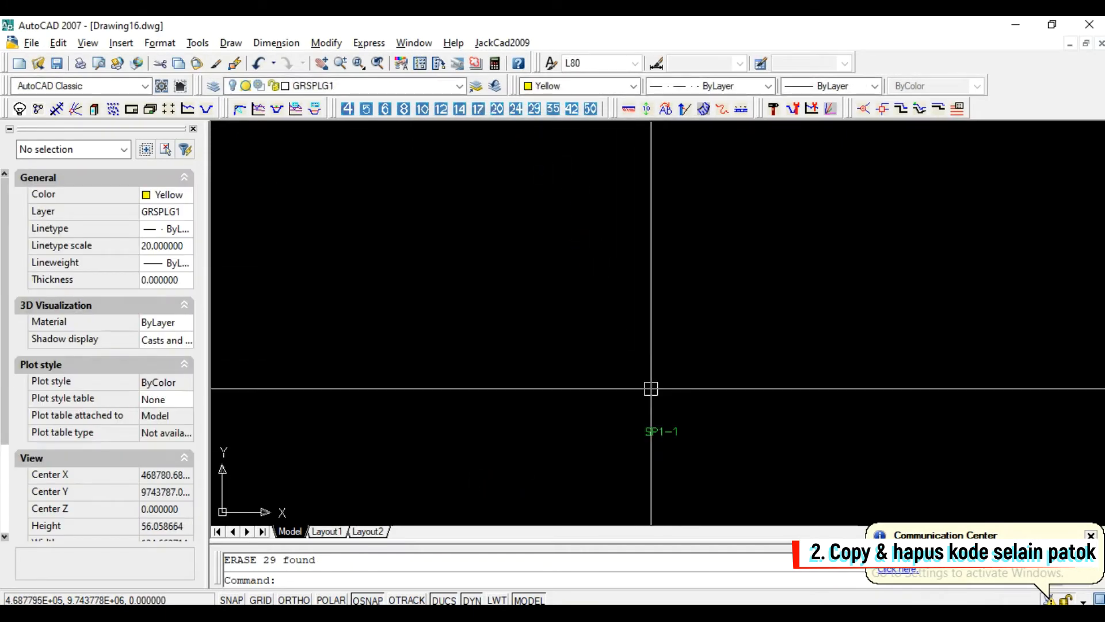
pyautogui.moveTo(489, 173); pyautogui.dragTo(607, 388, button='middle')
pyautogui.moveTo(518, 196); pyautogui.dragTo(647, 461, button='middle')
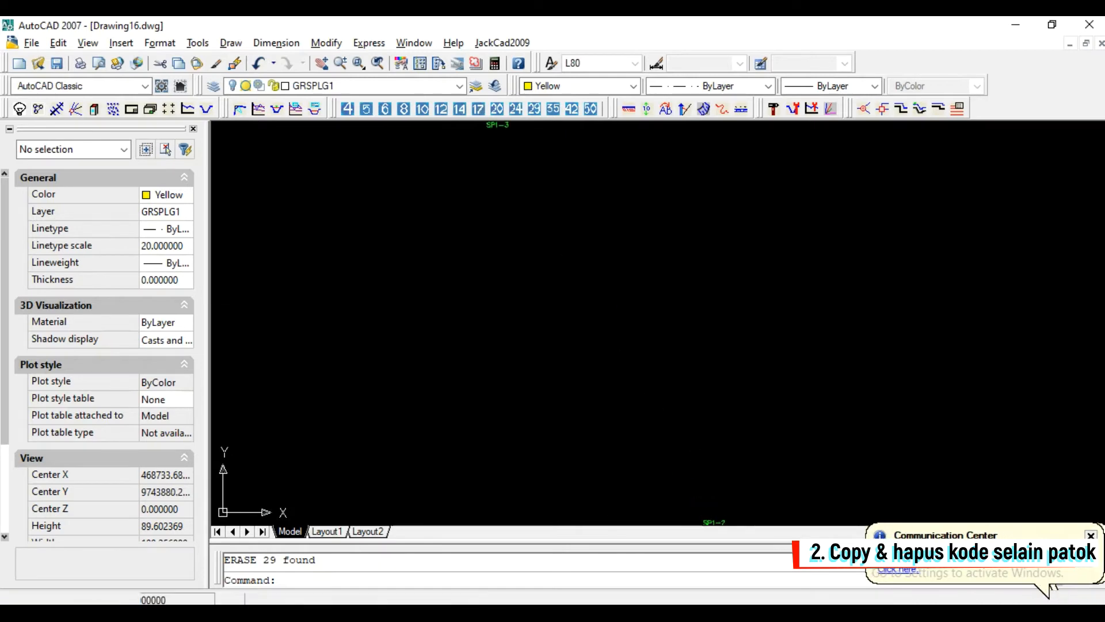
pyautogui.moveTo(461, 127); pyautogui.dragTo(584, 308, button='middle')
pyautogui.moveTo(518, 242); pyautogui.dragTo(639, 477, button='middle')
pyautogui.moveTo(506, 167); pyautogui.dragTo(668, 468, button='middle')
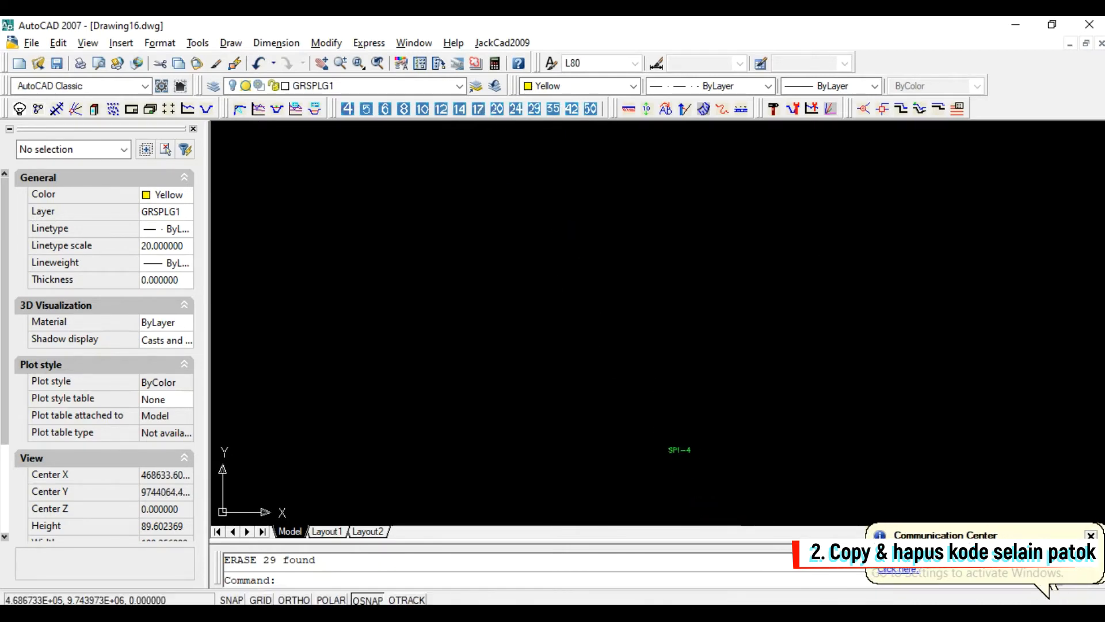
pyautogui.scroll(-2, 598, 299)
pyautogui.moveTo(619, 341); pyautogui.dragTo(693, 490, button='middle')
pyautogui.scroll(2, 610, 323)
pyautogui.scroll(-1, 663, 404)
pyautogui.moveTo(663, 404); pyautogui.dragTo(690, 441, button='middle')
pyautogui.moveTo(601, 315); pyautogui.dragTo(760, 604, button='middle')
pyautogui.scroll(-1, 614, 361)
pyautogui.moveTo(526, 195); pyautogui.dragTo(683, 511, button='middle')
pyautogui.moveTo(576, 190); pyautogui.dragTo(741, 505, button='middle')
pyautogui.moveTo(607, 223); pyautogui.dragTo(731, 479, button='middle')
pyautogui.moveTo(566, 279); pyautogui.dragTo(642, 436, button='middle')
pyautogui.moveTo(539, 225)
pyautogui.mouseDown(button='middle')
pyautogui.moveTo(575, 319)
pyautogui.moveTo(647, 430)
pyautogui.moveTo(614, 375)
pyautogui.mouseUp(button='middle')
pyautogui.moveTo(517, 182); pyautogui.dragTo(619, 403, button='middle')
pyautogui.moveTo(554, 261); pyautogui.dragTo(651, 472, button='middle')
pyautogui.moveTo(541, 230)
pyautogui.mouseDown(button='middle')
pyautogui.moveTo(659, 413)
pyautogui.moveTo(601, 393)
pyautogui.mouseUp(button='middle')
pyautogui.moveTo(481, 200); pyautogui.dragTo(543, 336, button='middle')
pyautogui.moveTo(545, 254)
pyautogui.mouseDown(button='middle')
pyautogui.moveTo(595, 397)
pyautogui.moveTo(656, 489)
pyautogui.mouseUp(button='middle')
pyautogui.moveTo(511, 320); pyautogui.dragTo(636, 506, button='middle')
pyautogui.moveTo(518, 190); pyautogui.dragTo(643, 454, button='middle')
pyautogui.moveTo(493, 165); pyautogui.dragTo(677, 430, button='middle')
pyautogui.moveTo(585, 303); pyautogui.dragTo(641, 457, button='middle')
pyautogui.moveTo(558, 263); pyautogui.dragTo(662, 439, button='middle')
pyautogui.moveTo(481, 190); pyautogui.dragTo(602, 456, button='middle')
pyautogui.moveTo(497, 253); pyautogui.dragTo(647, 518, button='middle')
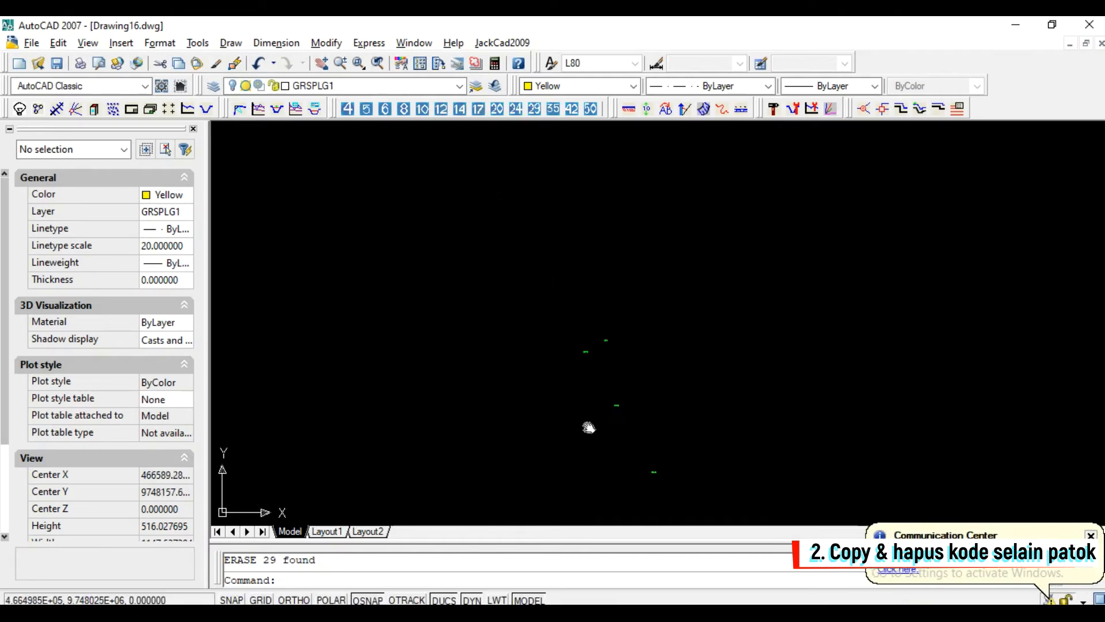
pyautogui.scroll(5, 587, 335)
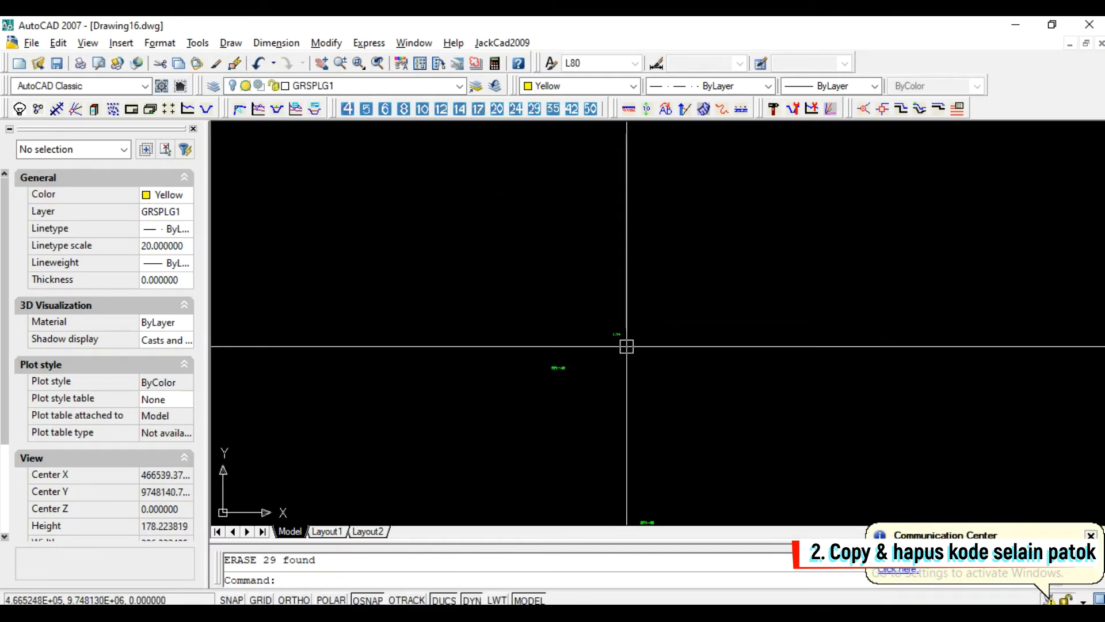
# - Turn on the POLIGON1 layer
pyautogui.click(337, 85)
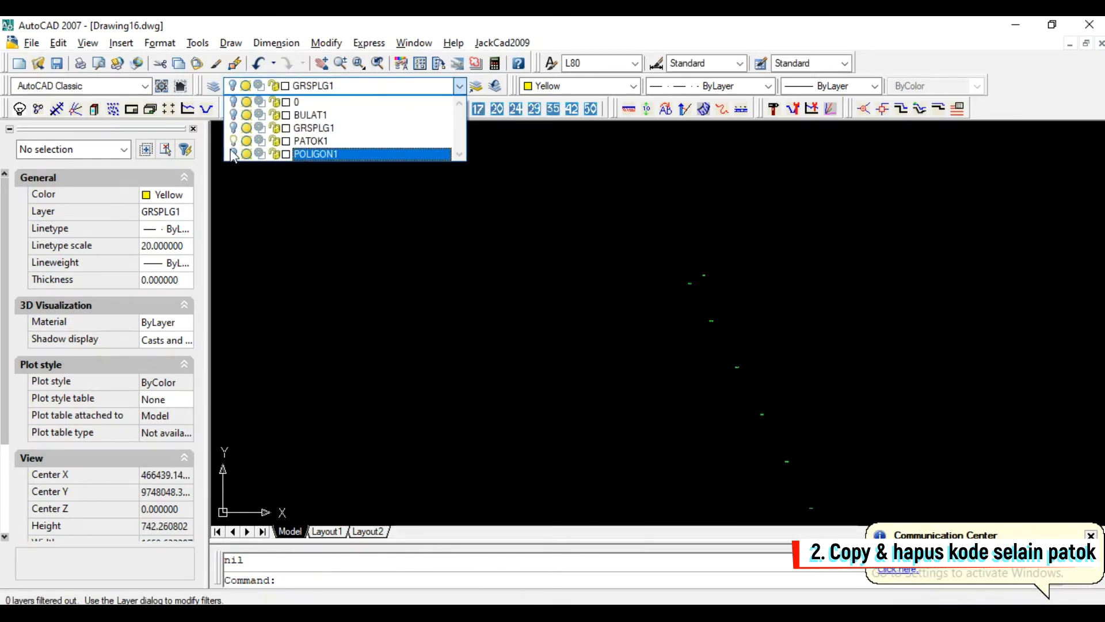
pyautogui.click(233, 155)
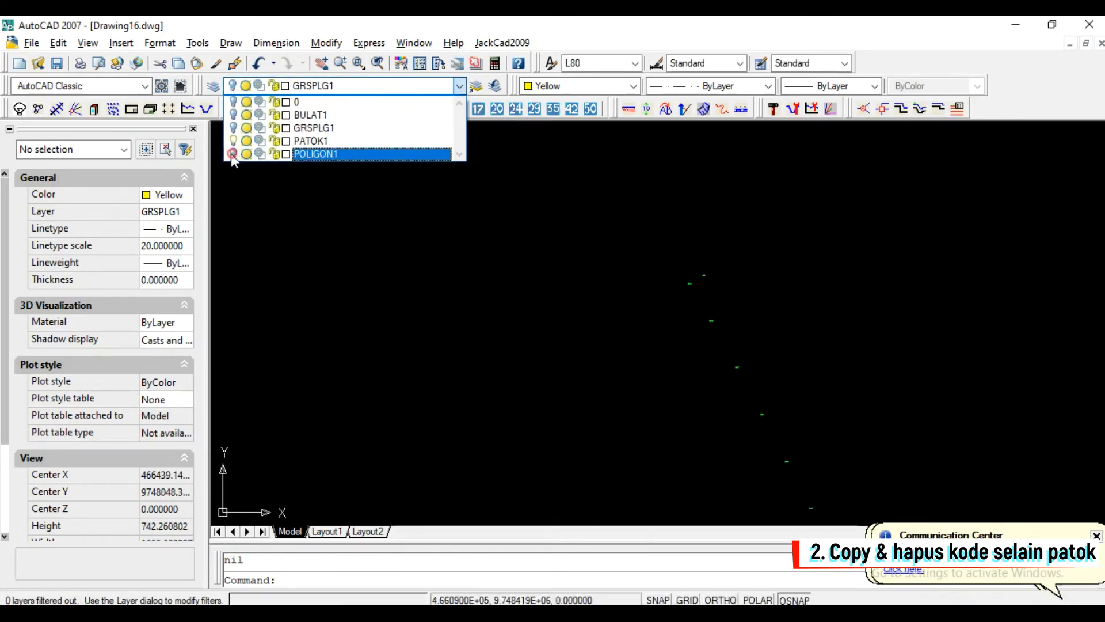
pyautogui.click(578, 282)
# - Examine the copied alignment's overall direction and the stake and elevation texts around SP1-2
pyautogui.scroll(5, 708, 294)
pyautogui.scroll(-9, 622, 244)
pyautogui.moveTo(698, 355); pyautogui.dragTo(565, 138, button='middle')
pyautogui.scroll(-2, 644, 301)
pyautogui.scroll(-5, 678, 352)
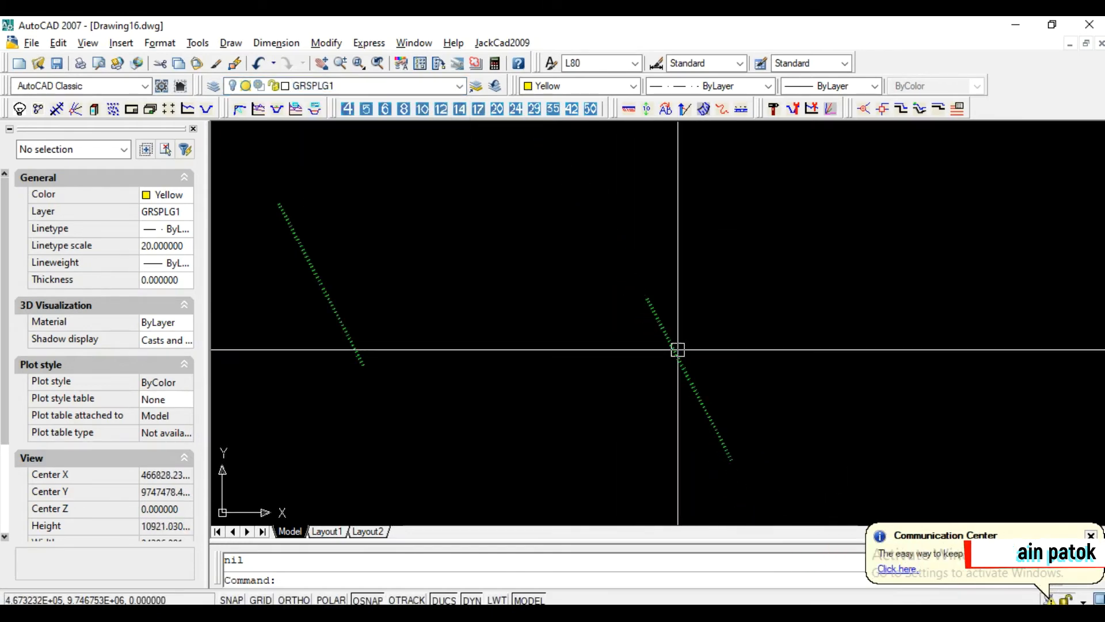
pyautogui.scroll(2, 681, 338)
pyautogui.moveTo(696, 382); pyautogui.dragTo(567, 290, button='middle')
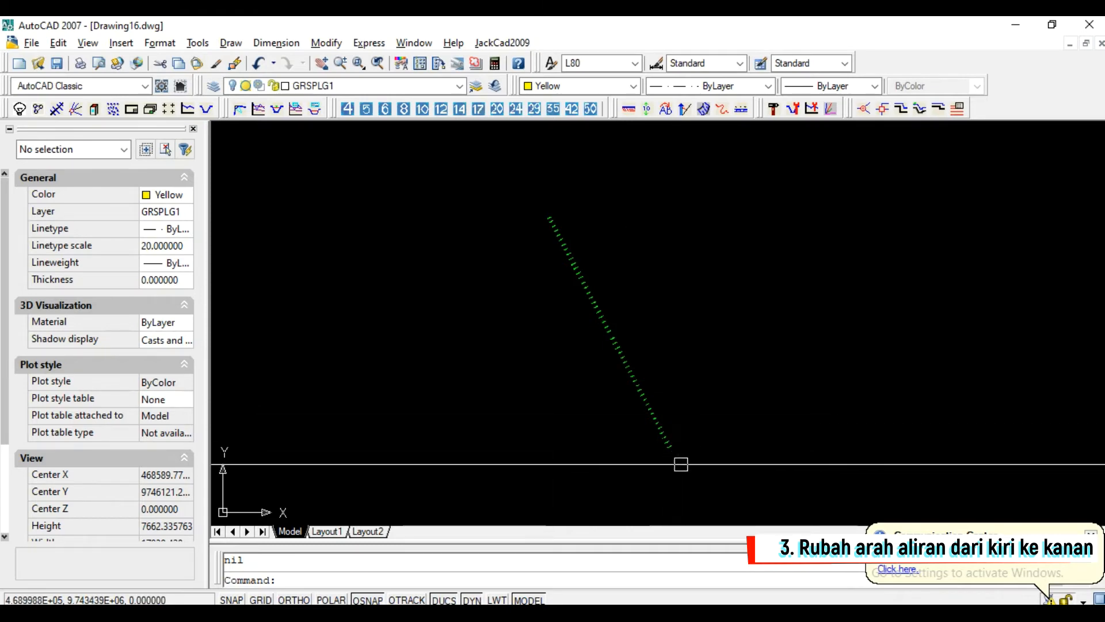
pyautogui.scroll(3, 672, 458)
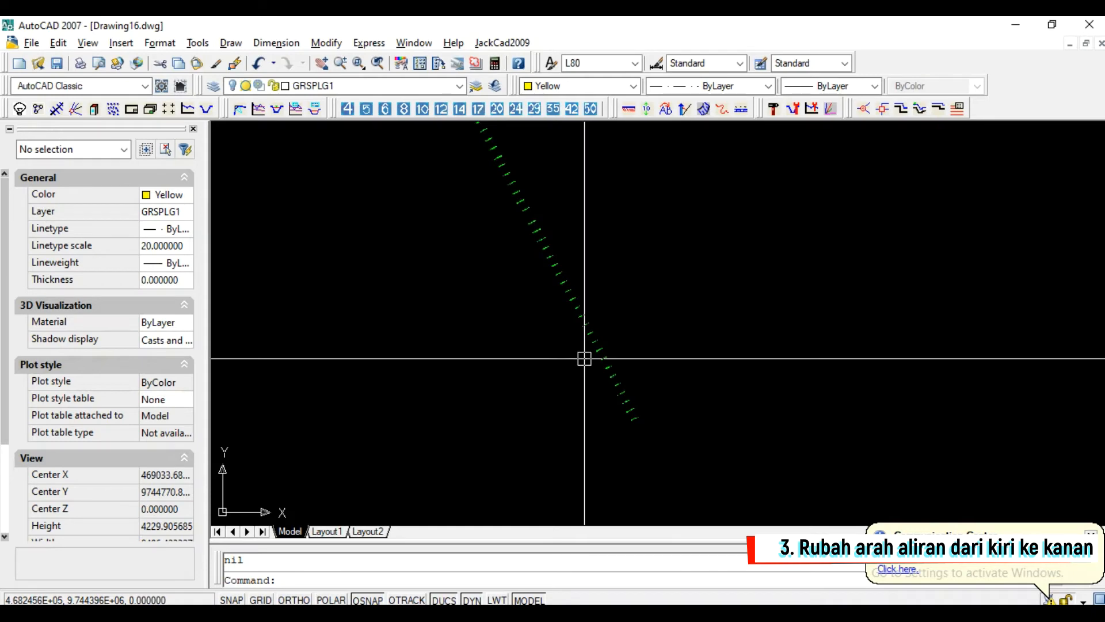
pyautogui.scroll(1, 628, 419)
pyautogui.scroll(12, 628, 419)
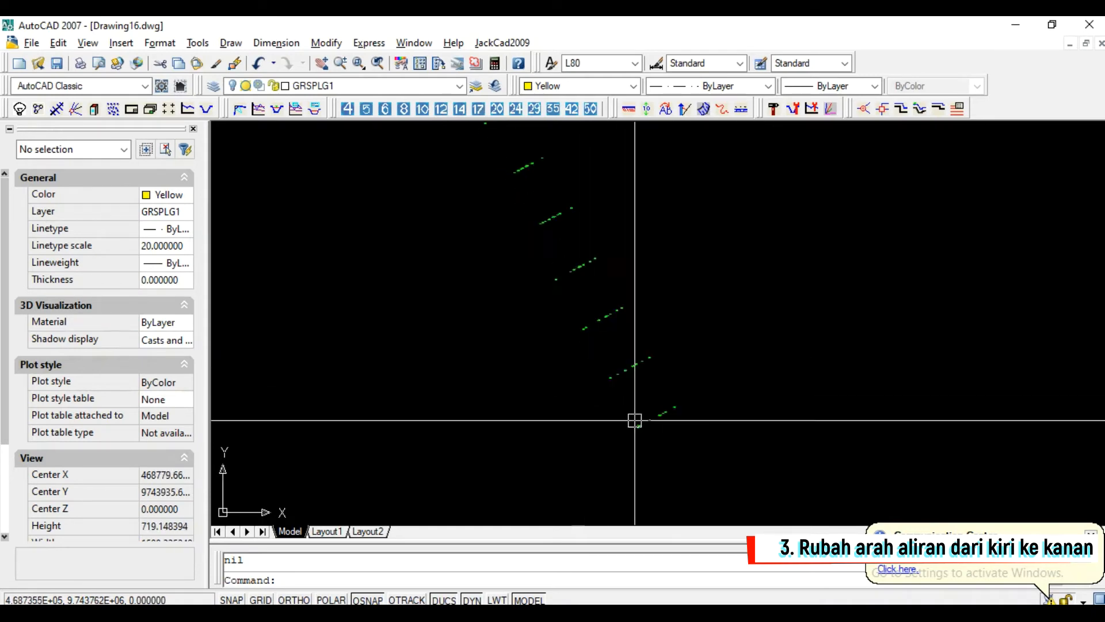
pyautogui.scroll(1, 664, 399)
pyautogui.scroll(-7, 667, 435)
pyautogui.scroll(4, 637, 380)
pyautogui.scroll(4, 639, 311)
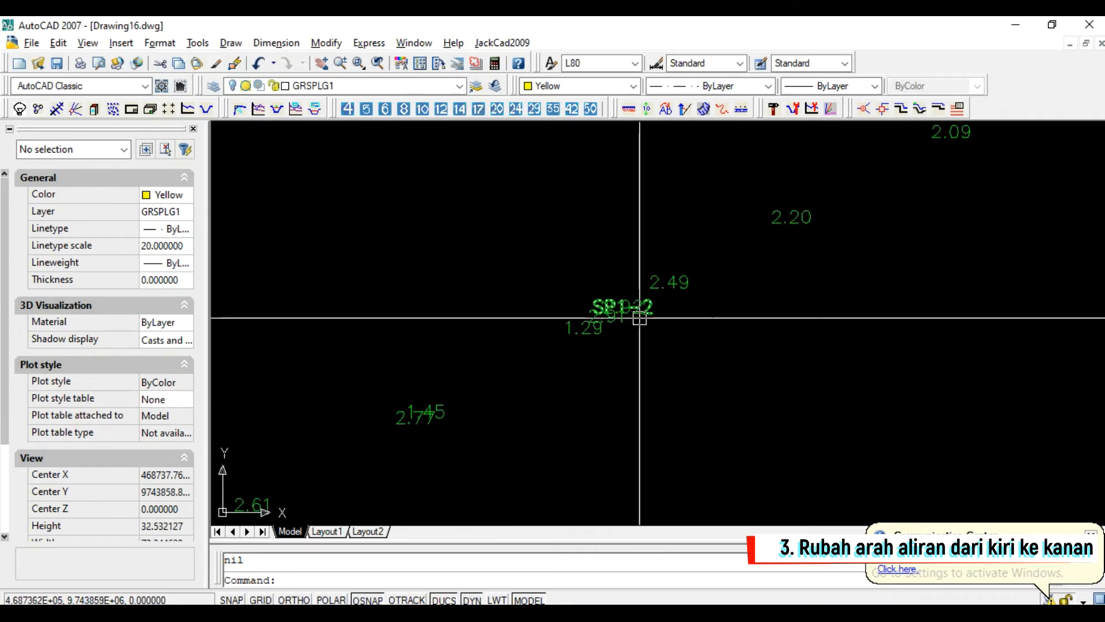
pyautogui.scroll(-12, 639, 310)
pyautogui.scroll(-7, 651, 337)
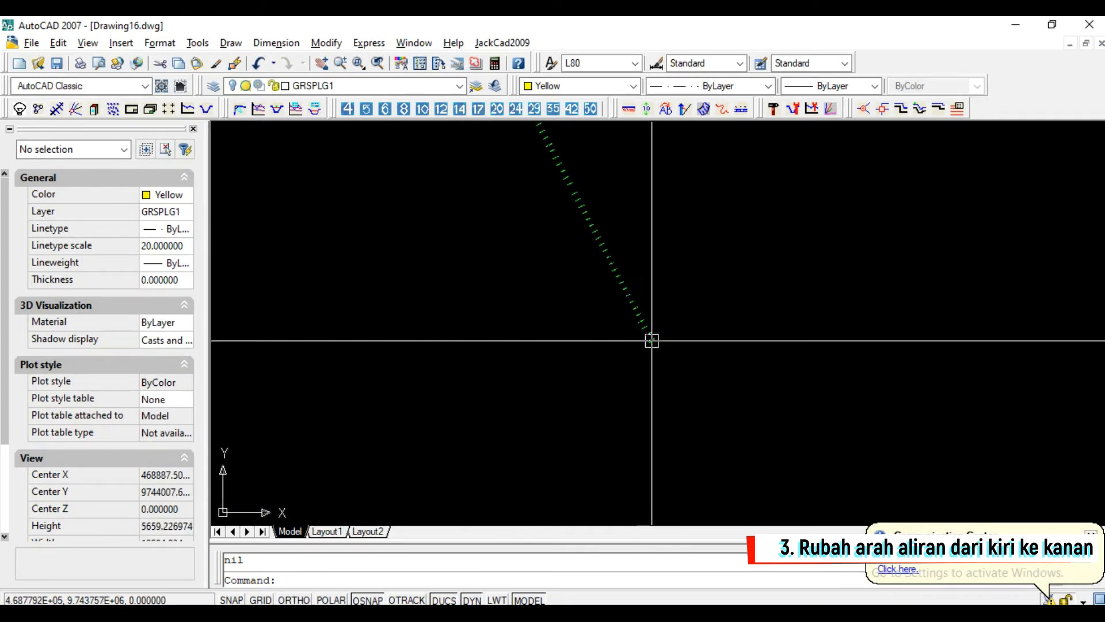
# - Try to draw a polyline arrow beside the copied alignment on the current GRSPLG1 layer
pyautogui.write('pl')
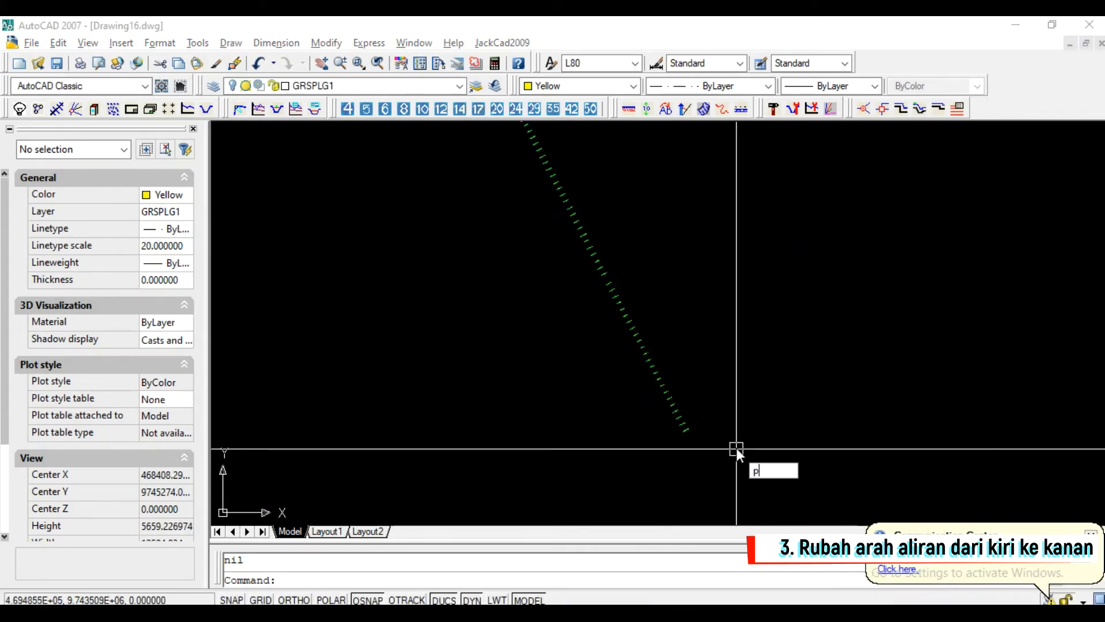
pyautogui.press('Return')
pyautogui.scroll(-3, 746, 455)
pyautogui.click(752, 435)
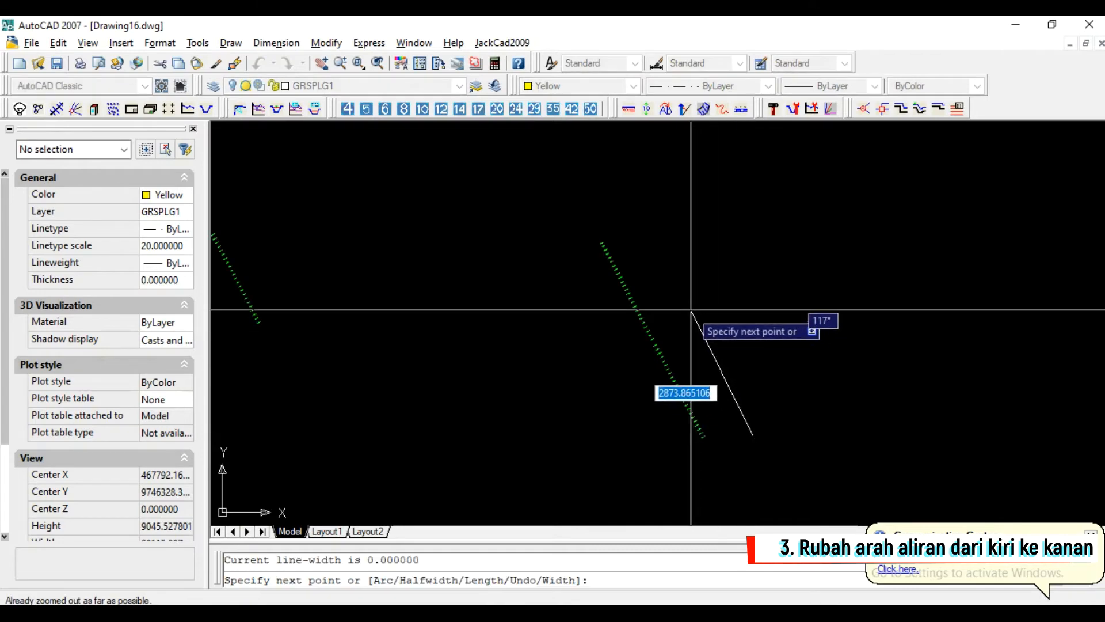
pyautogui.click(644, 233)
pyautogui.click(661, 236)
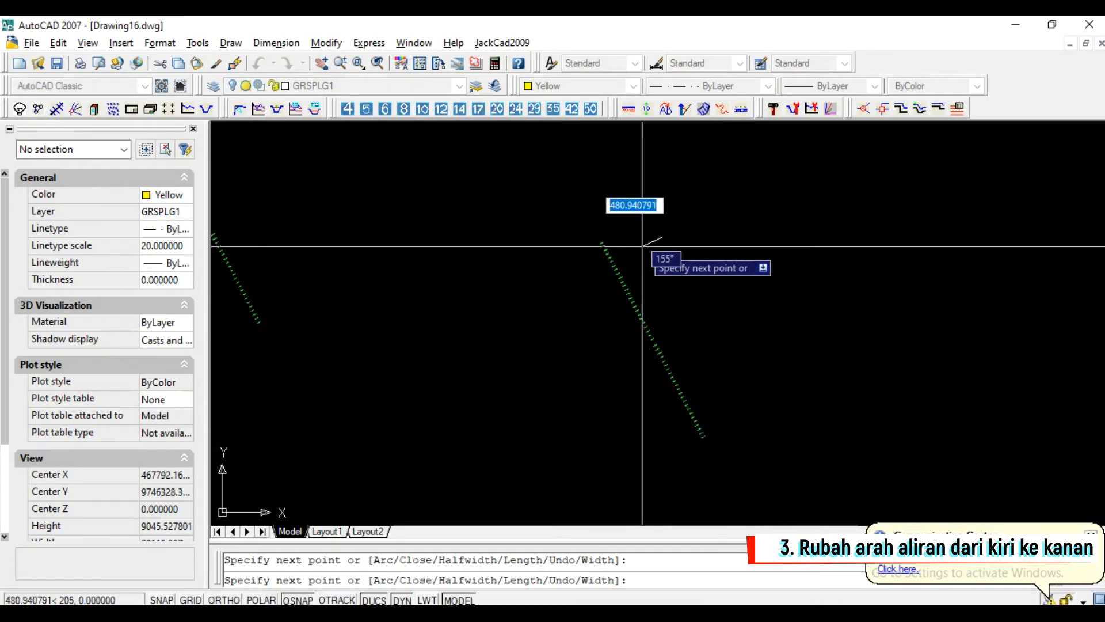
pyautogui.press('Escape')
pyautogui.click(610, 259)
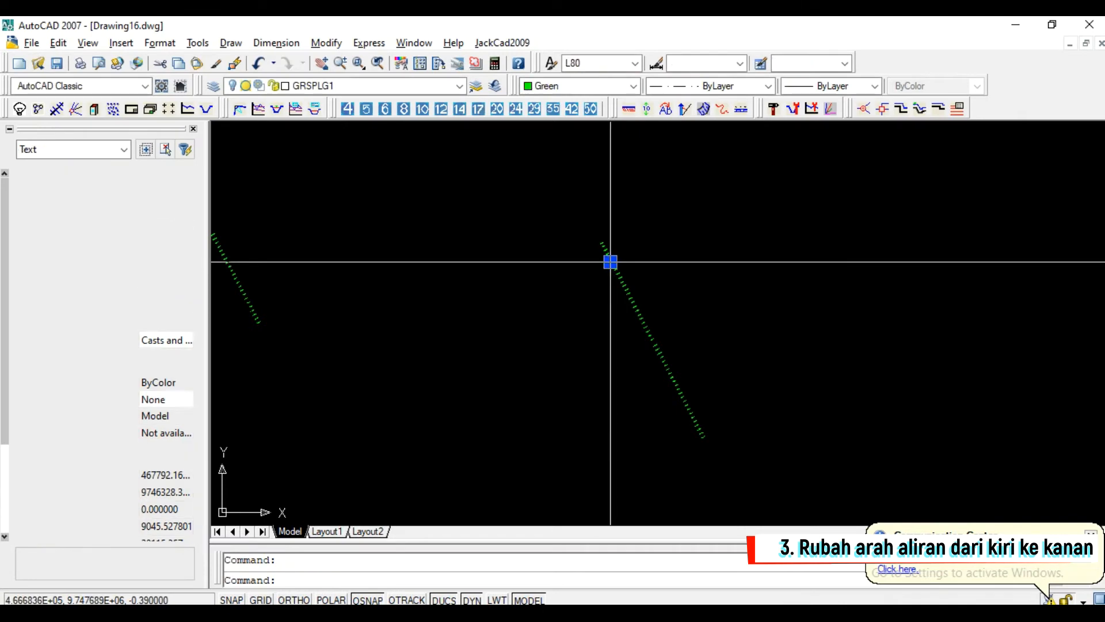
pyautogui.press('Escape')
# - Make POLIGON1 the current layer and draw a polyline arrow beside the copied alignment, pointing from its SP1-1 end toward its upper end
pyautogui.click(380, 86)
pyautogui.click(343, 148)
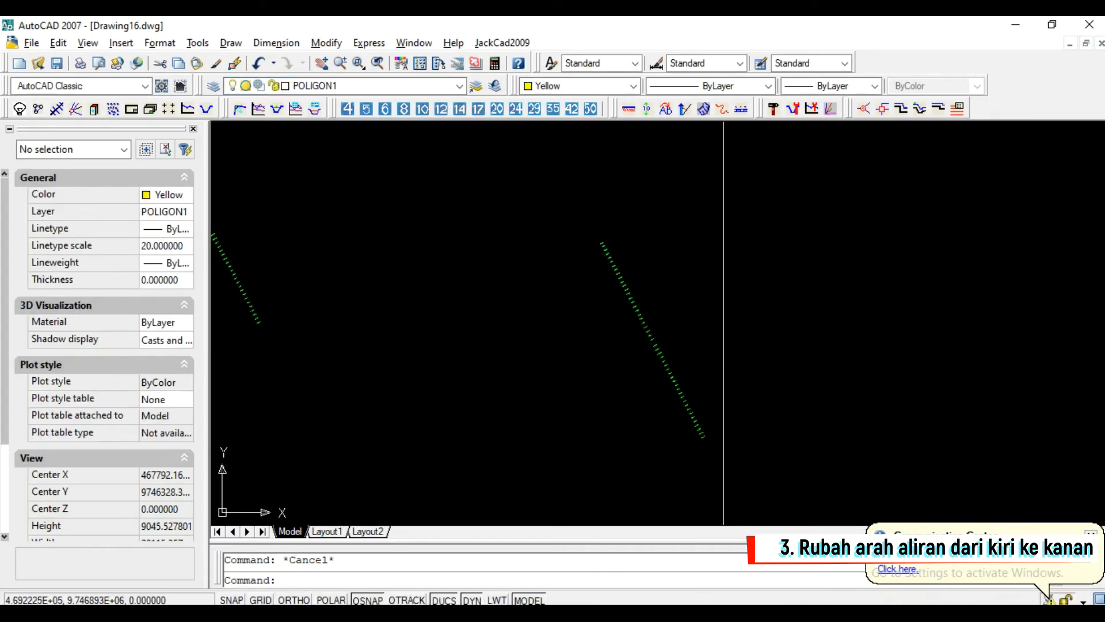
pyautogui.write('pl')
pyautogui.press('Return')
pyautogui.click(768, 399)
pyautogui.click(667, 245)
pyautogui.hotkey('ctrl', 'z')
pyautogui.click(694, 236)
pyautogui.click(657, 252)
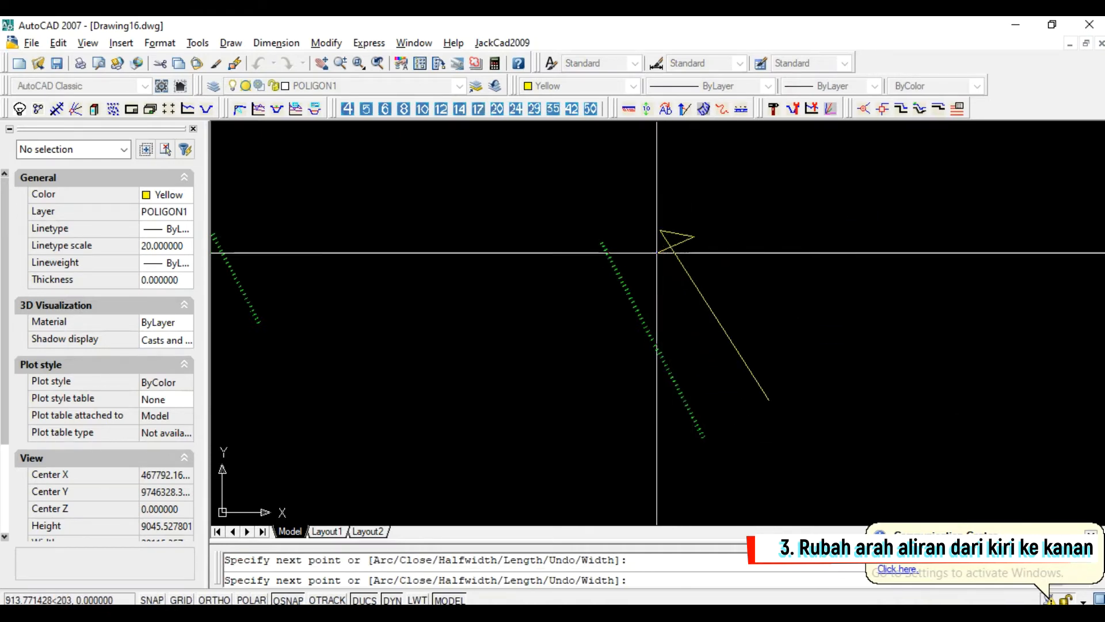
pyautogui.click(660, 230)
pyautogui.press('Escape')
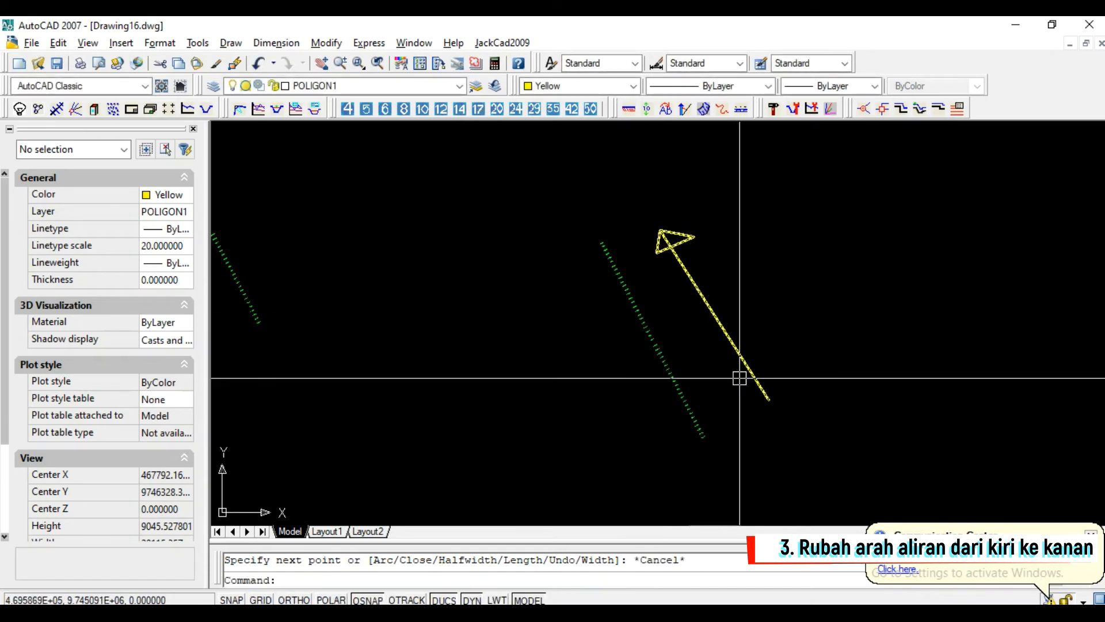
# - Rotate the copied alignment and its arrow about the SP1-1 end, using the alignment as reference, so the flow runs horizontally left to right
pyautogui.click(879, 471)
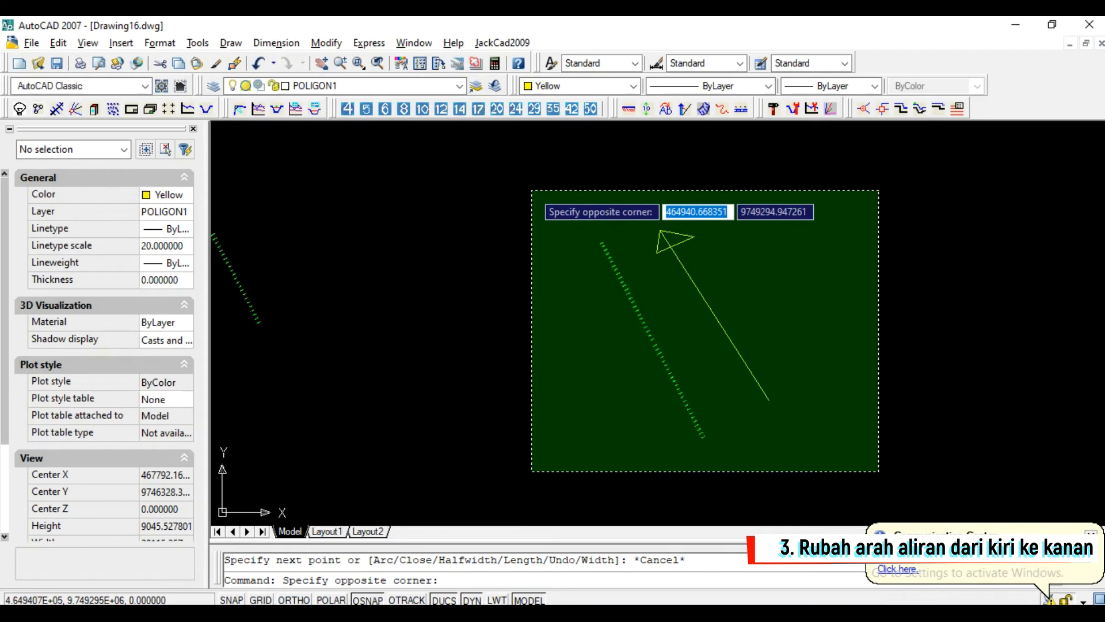
pyautogui.click(533, 190)
pyautogui.write('r')
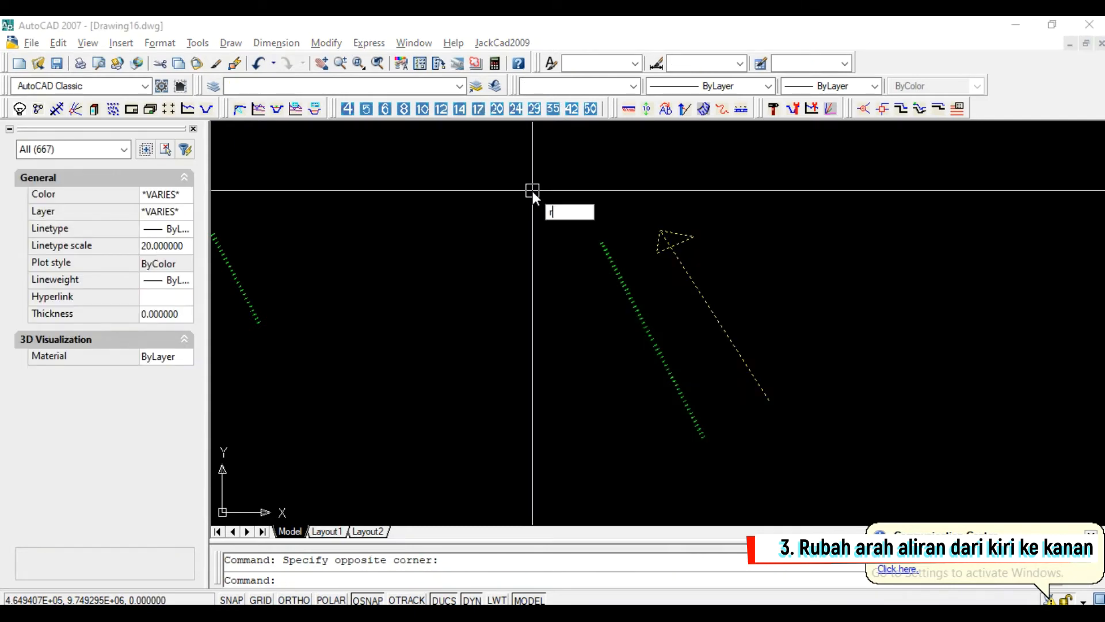
pyautogui.write('o')
pyautogui.press('Return')
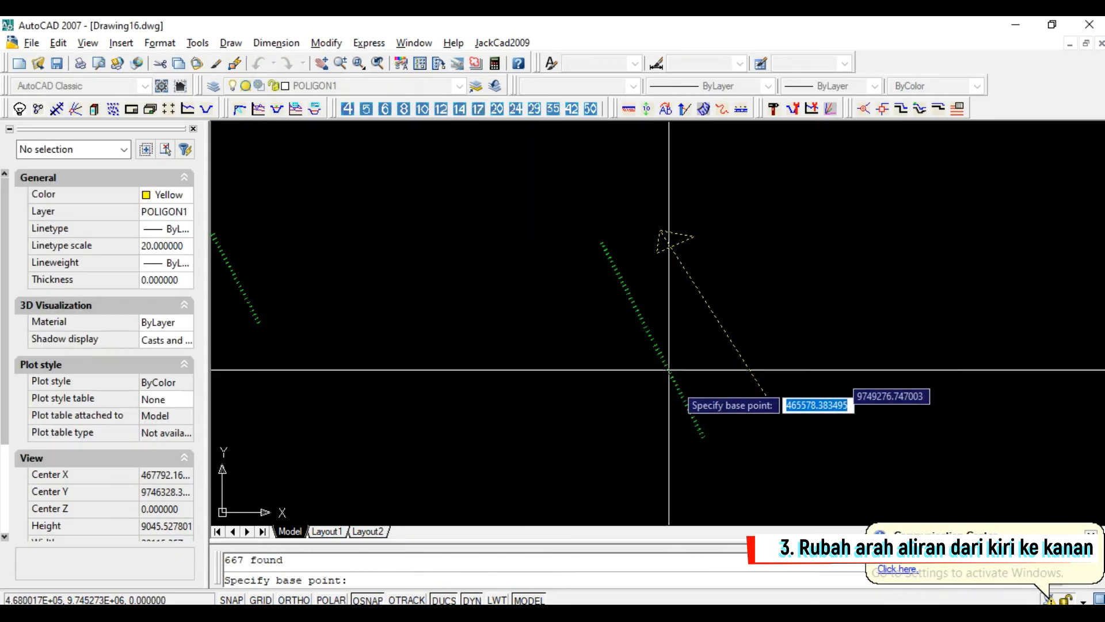
pyautogui.click(703, 437)
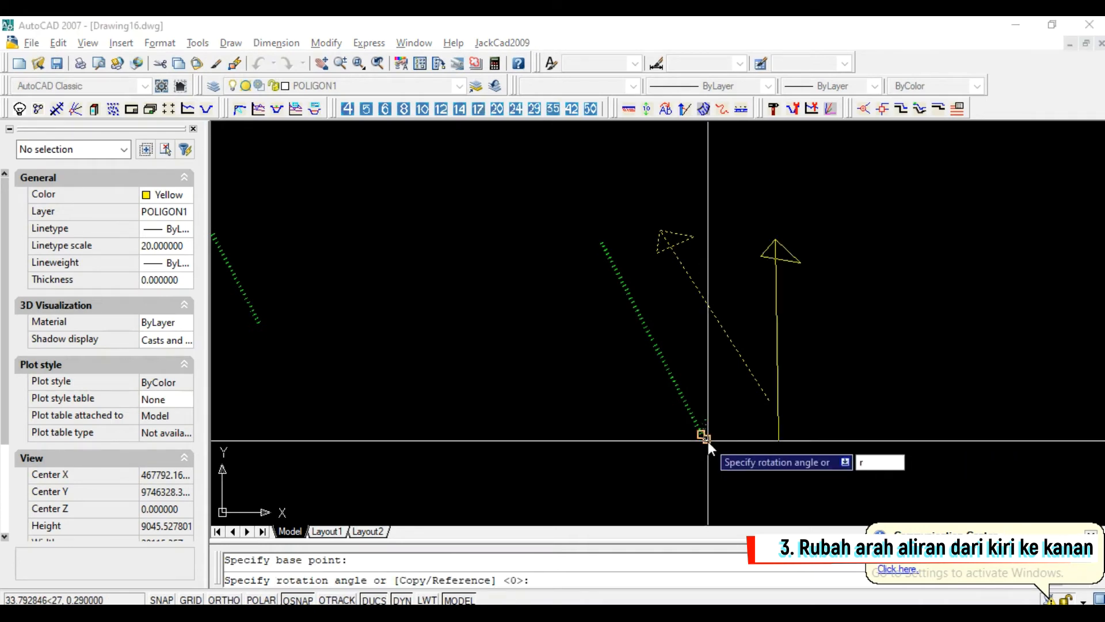
pyautogui.write('r')
pyautogui.press('Return')
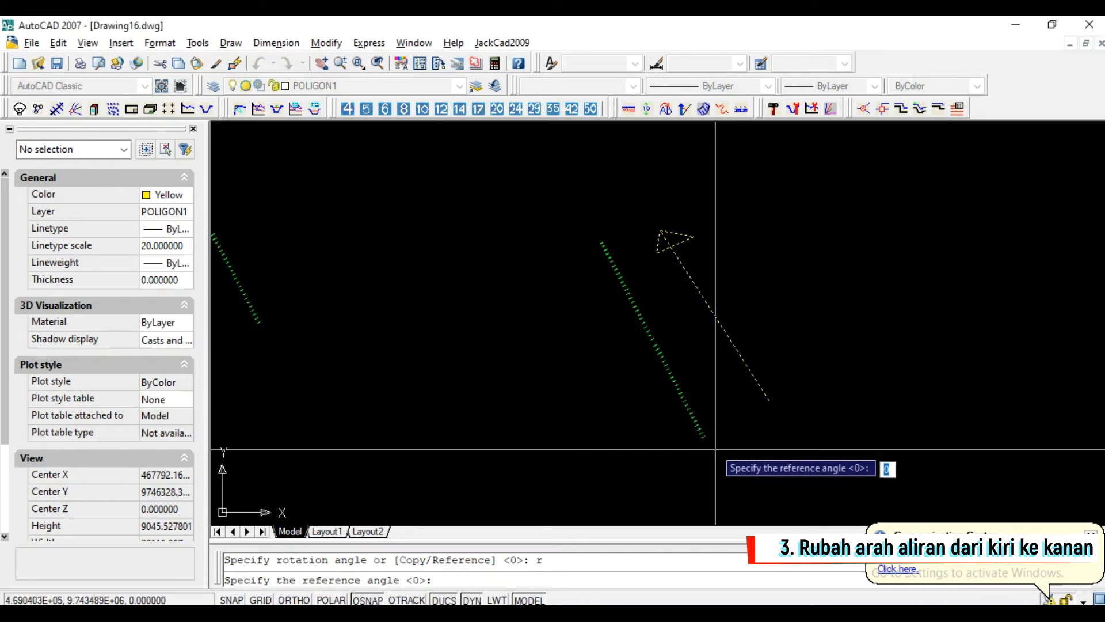
pyautogui.click(703, 437)
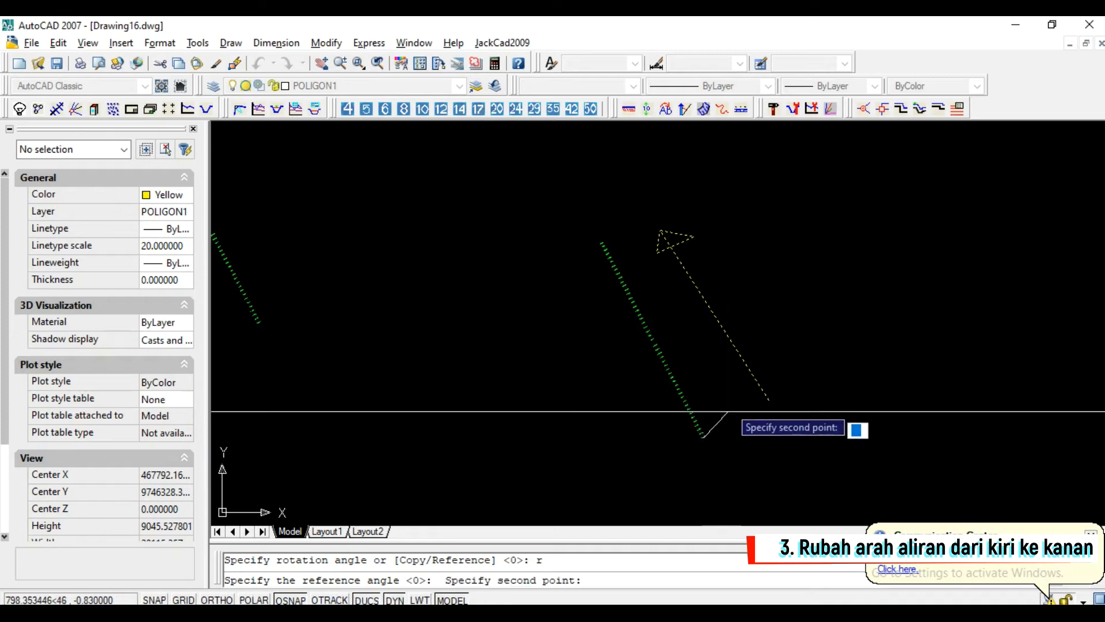
pyautogui.click(601, 241)
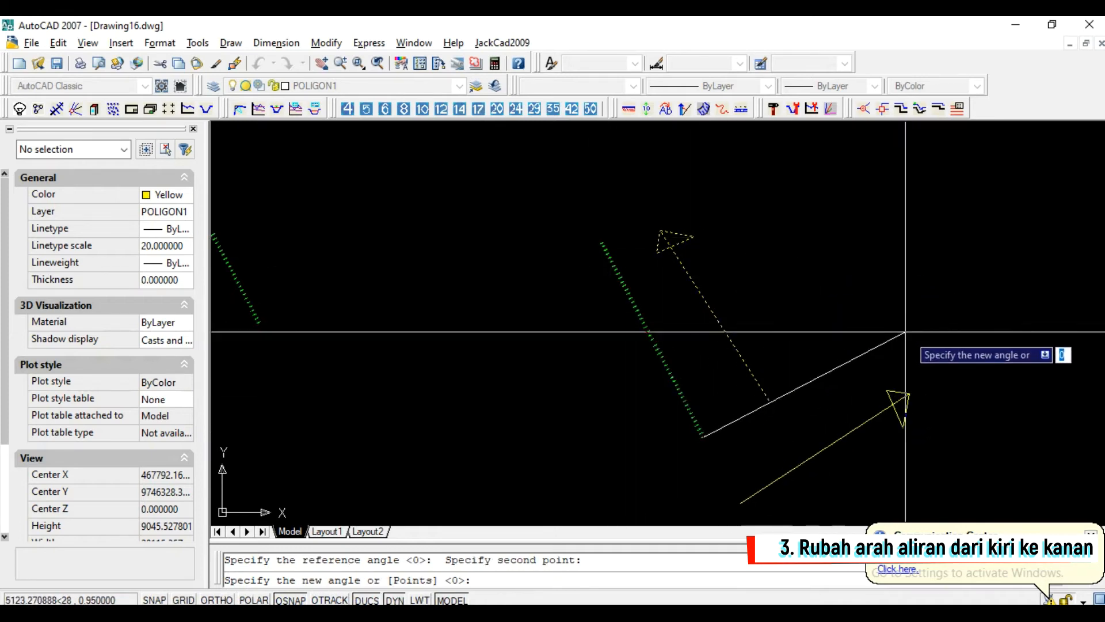
pyautogui.press('F8')
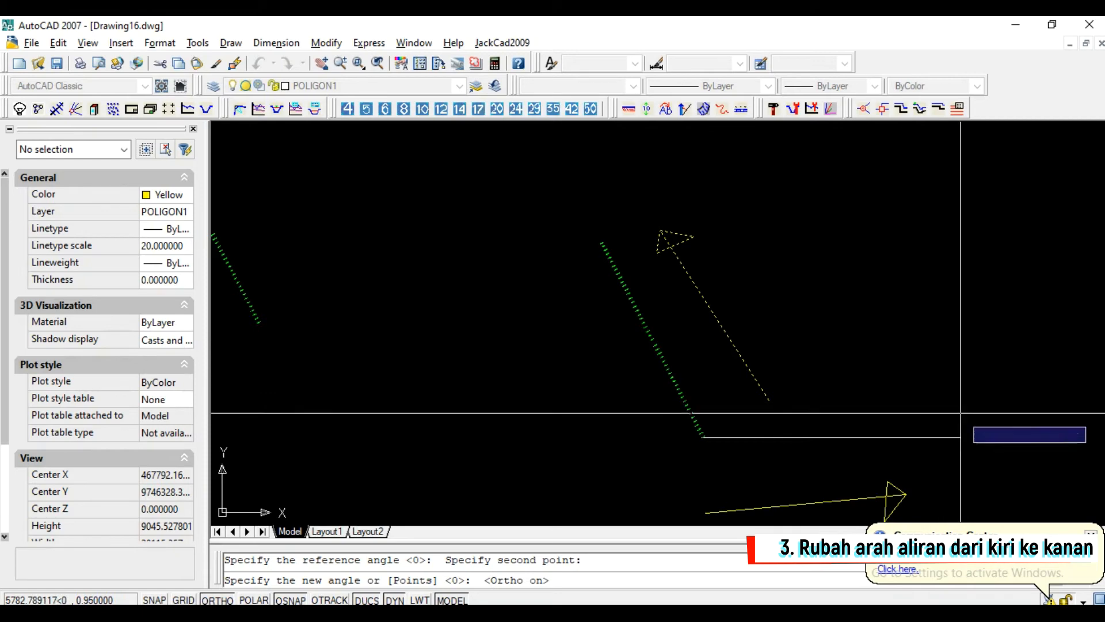
pyautogui.click(961, 415)
# - Erase the yellow direction arrow below the rotated alignment
pyautogui.moveTo(919, 472); pyautogui.dragTo(903, 380, button='middle')
pyautogui.click(923, 381)
pyautogui.click(832, 391)
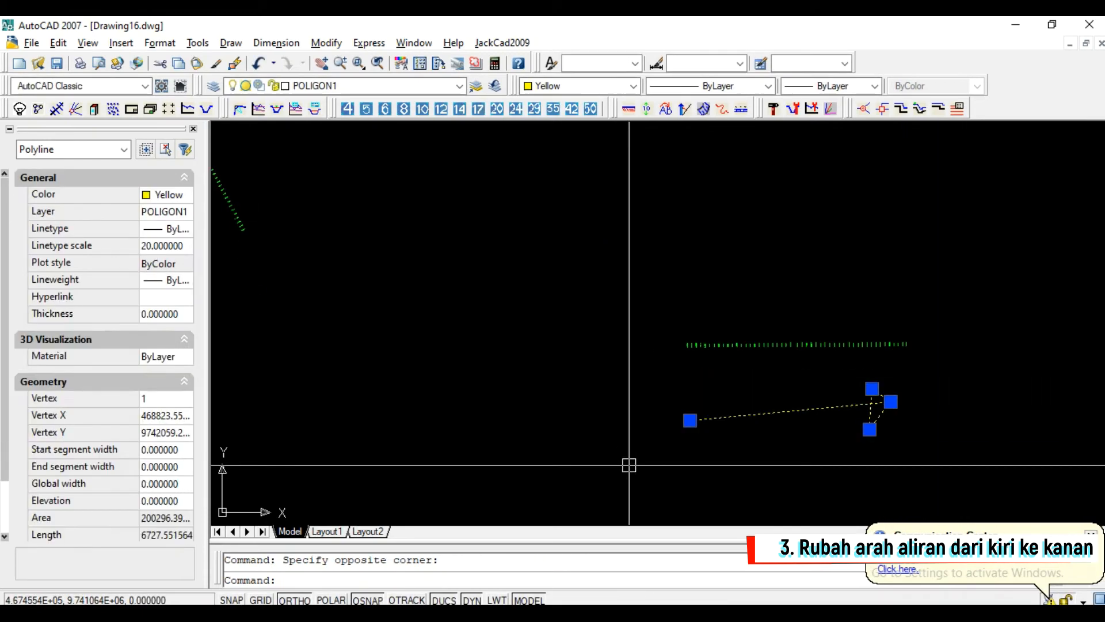
pyautogui.press('Delete')
# - Run the STOE command and select all stake and cross-section texts of the rotated alignment as its input
pyautogui.scroll(2, 789, 355)
pyautogui.moveTo(789, 355)
pyautogui.mouseDown(button='middle')
pyautogui.moveTo(604, 351)
pyautogui.moveTo(669, 367)
pyautogui.mouseUp(button='middle')
pyautogui.scroll(-1, 608, 352)
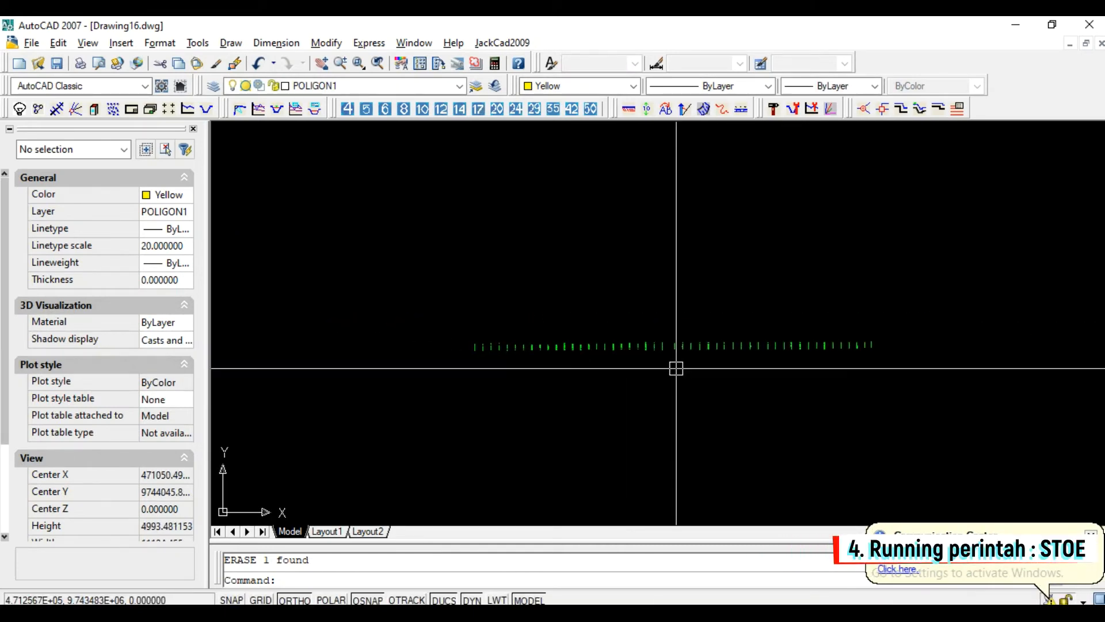
pyautogui.write('stoe')
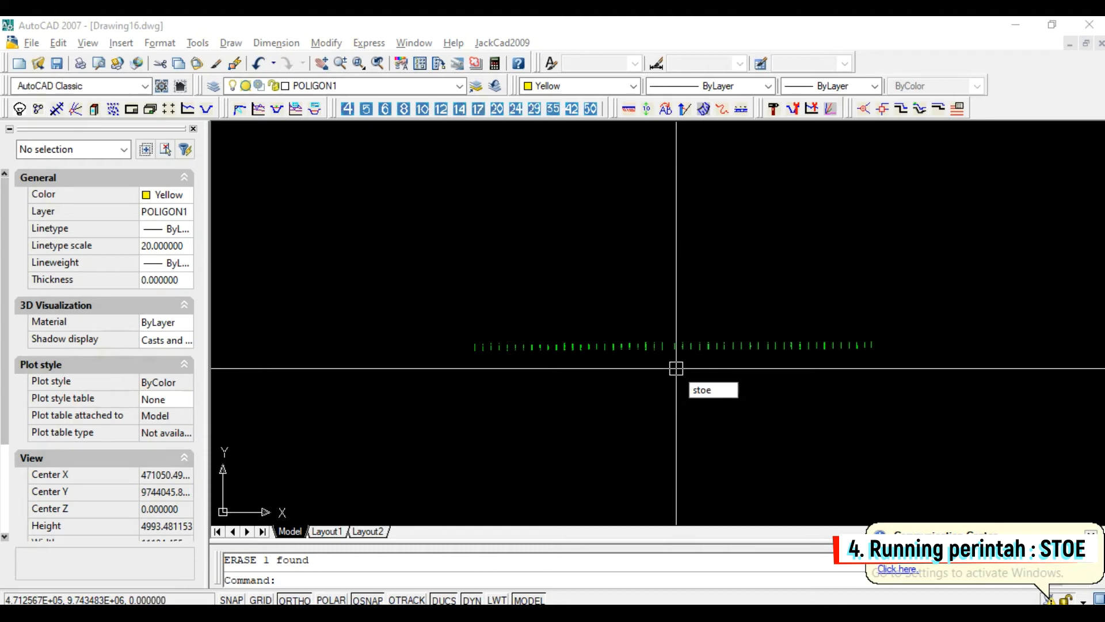
pyautogui.press('Return')
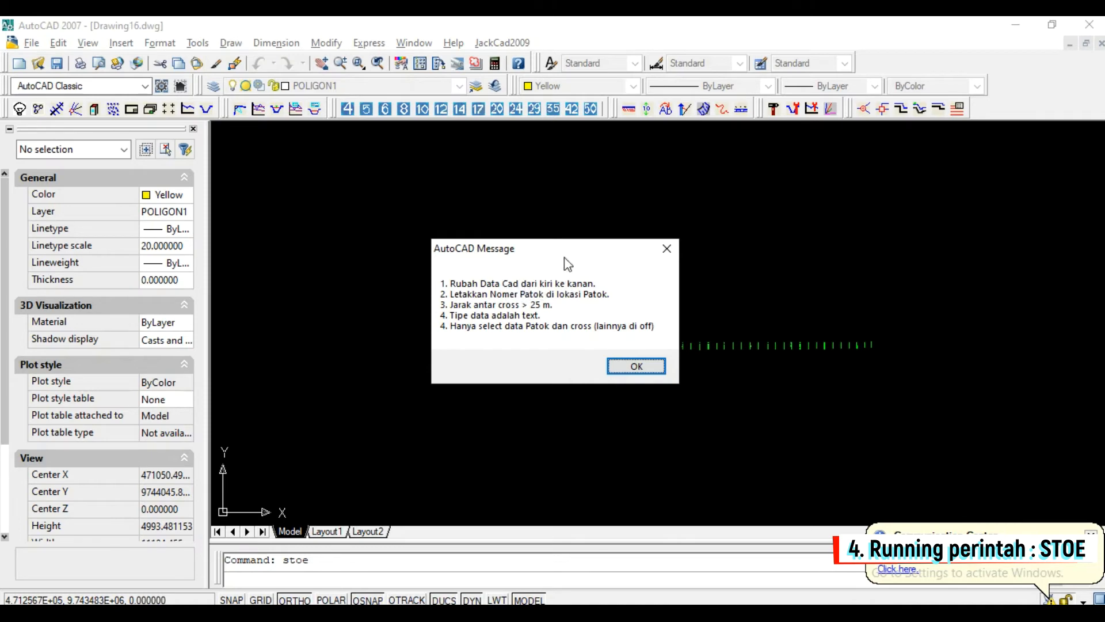
pyautogui.moveTo(562, 249); pyautogui.dragTo(504, 141)
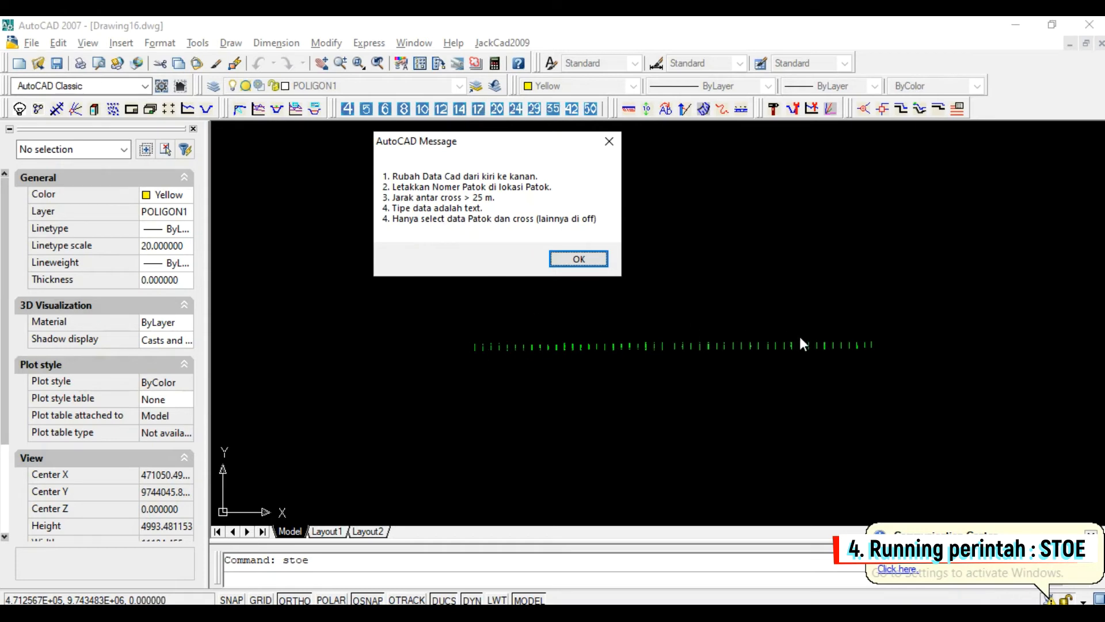
pyautogui.click(588, 259)
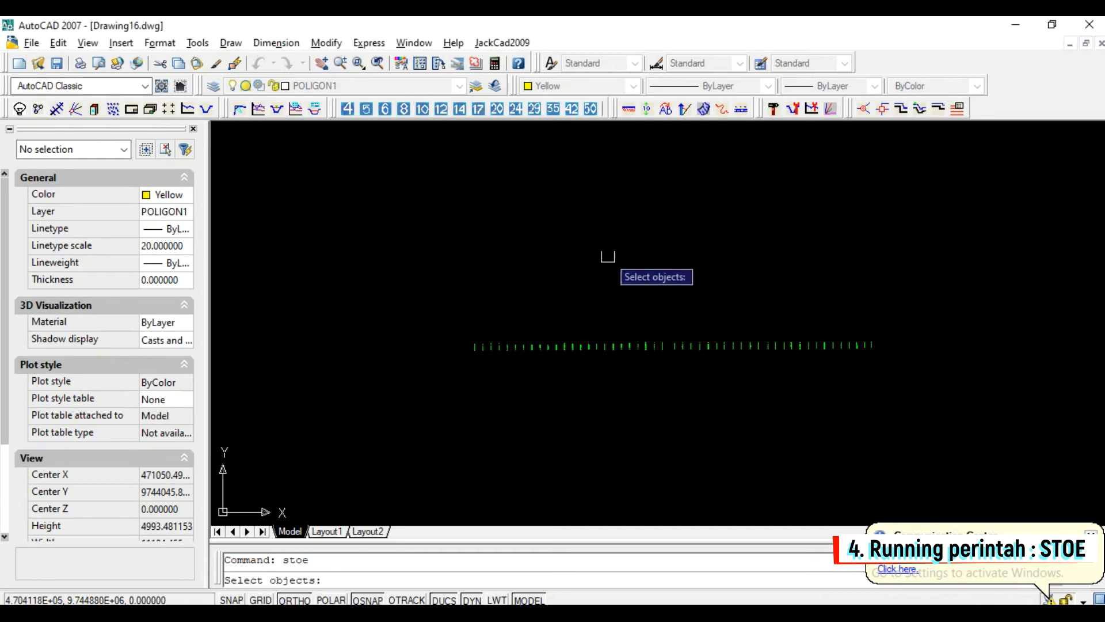
pyautogui.click(392, 281)
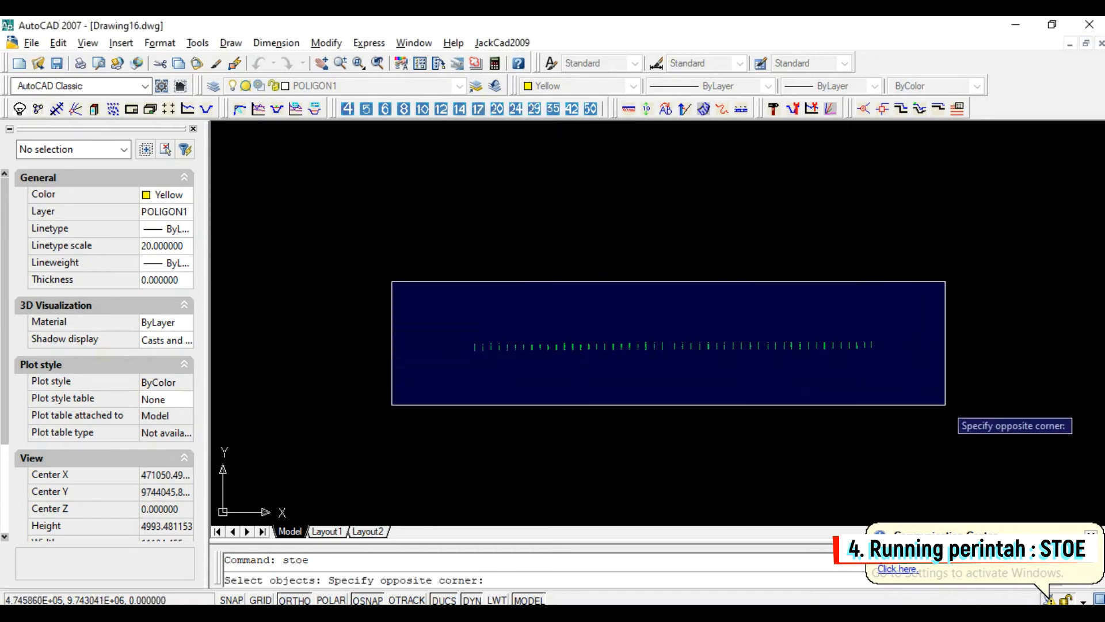
pyautogui.click(944, 404)
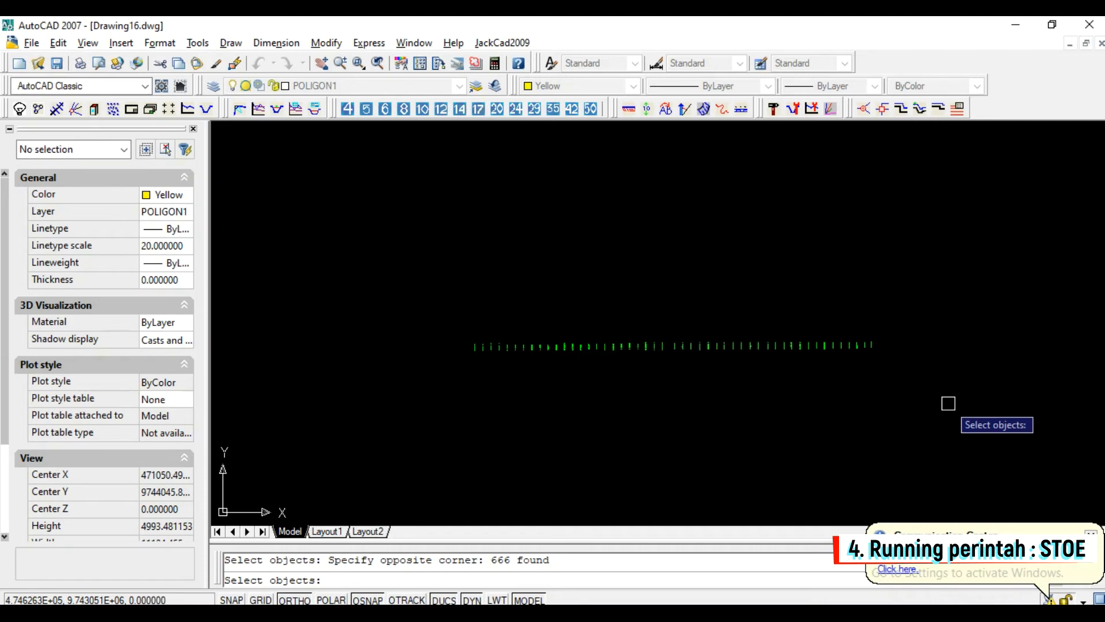
pyautogui.press('Return')
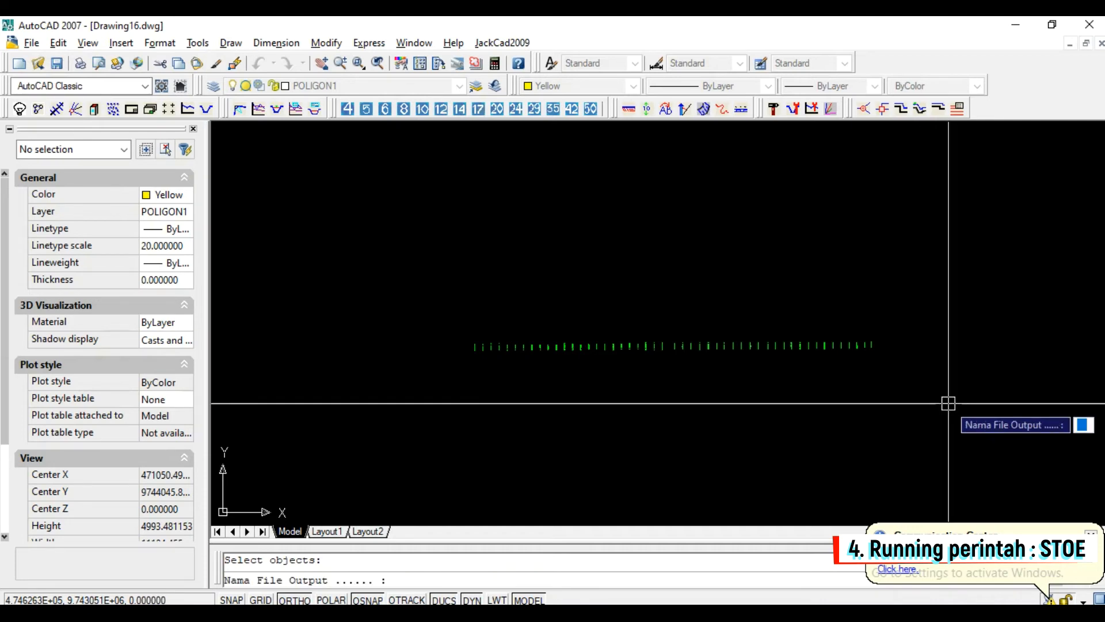
# - Name the STOE output file CrossOk and generate it
pyautogui.write('C')
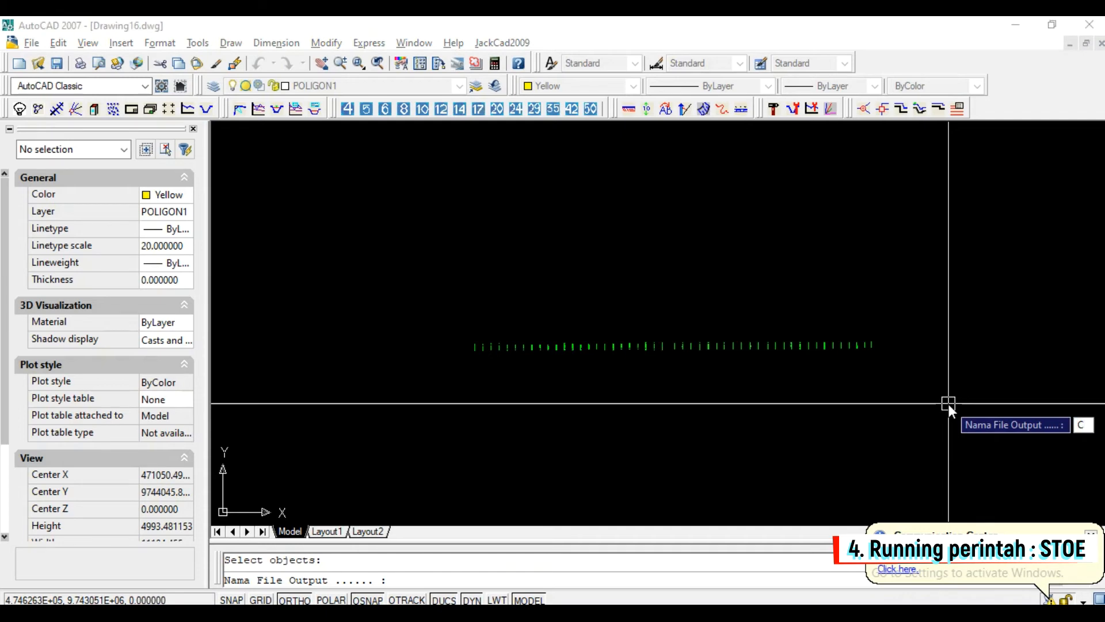
pyautogui.write('rossOk')
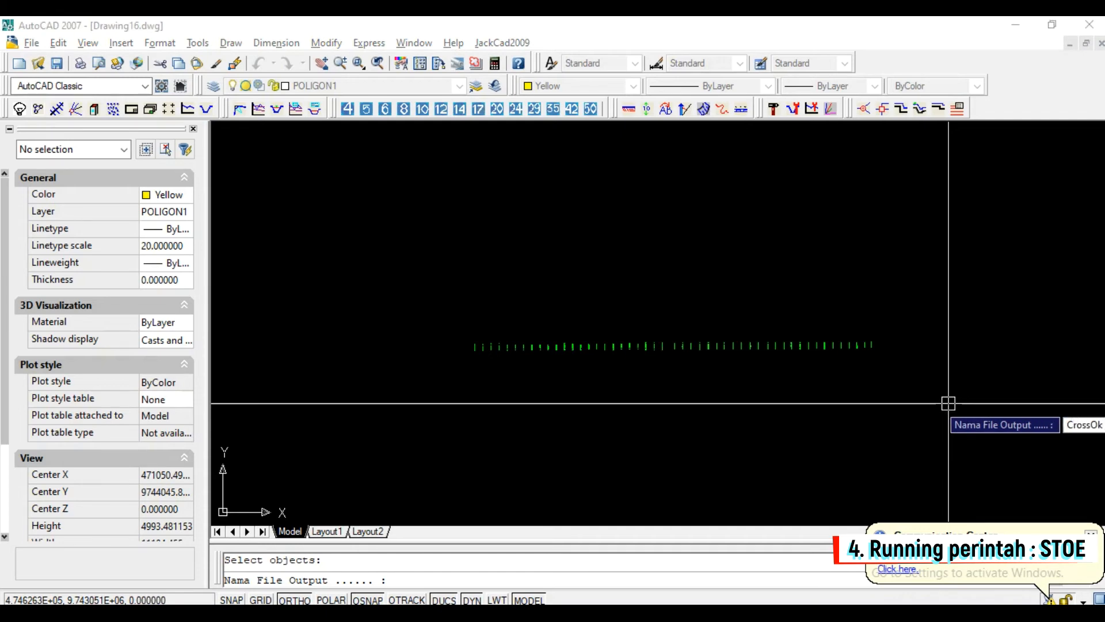
pyautogui.press('Return')
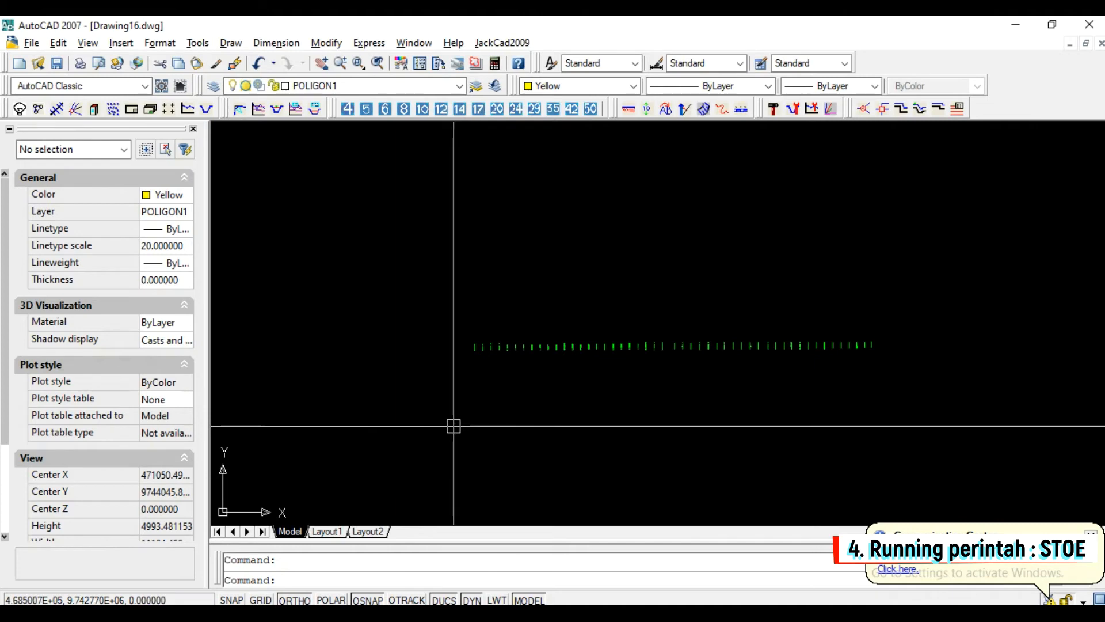
# - Switch to the Data workbook in Excel and open the CrossOk text file from C:\JackCAD KAI\Data\Long&Cross
pyautogui.moveTo(278, 593)
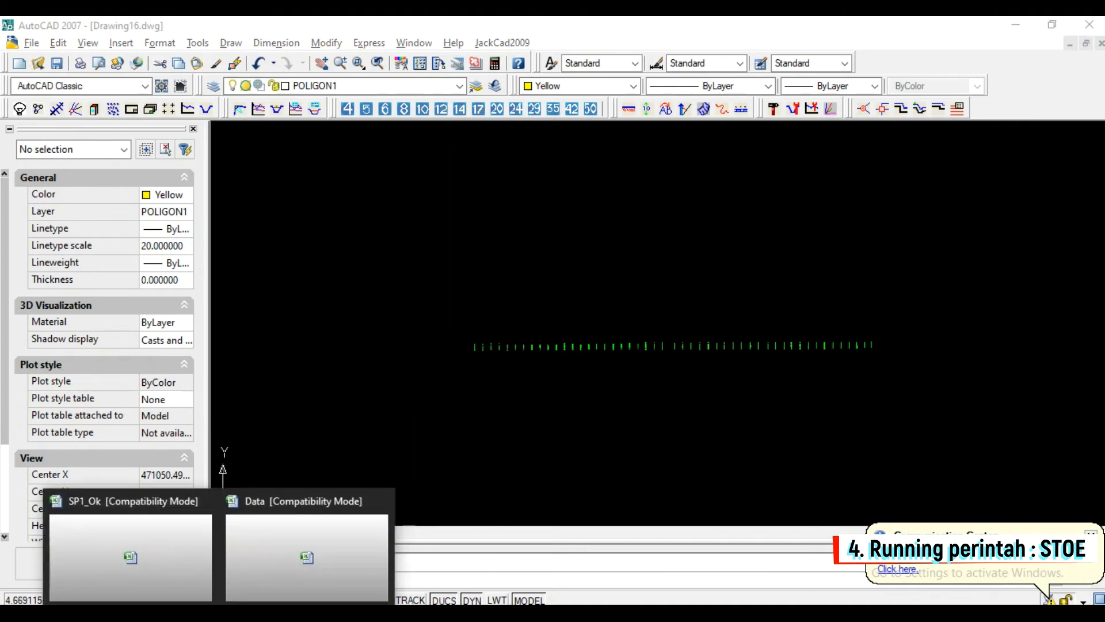
pyautogui.click(305, 561)
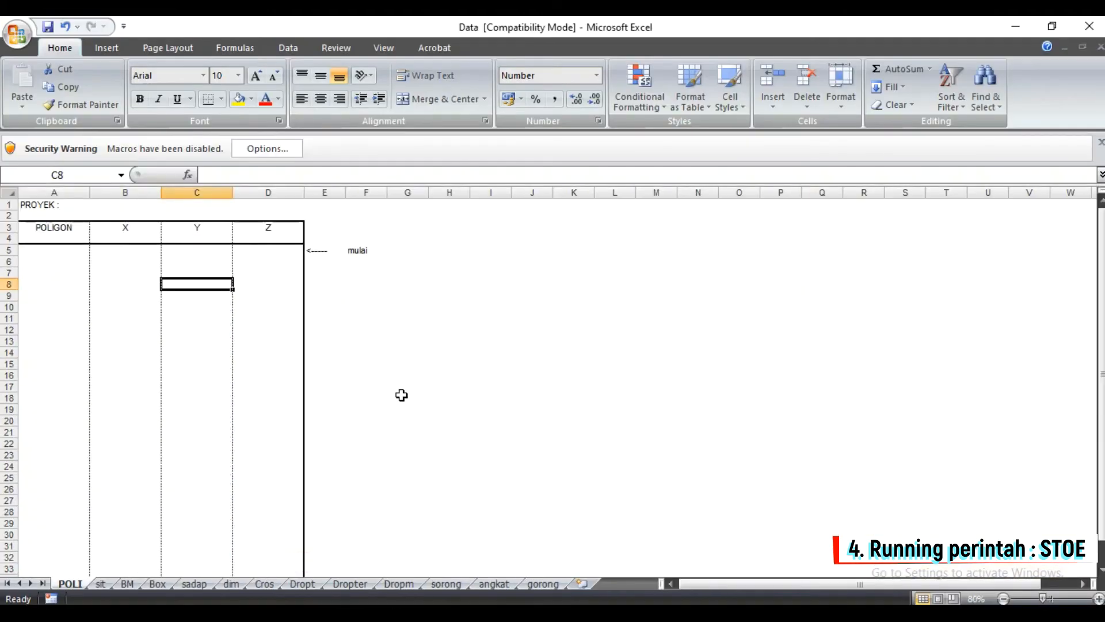
pyautogui.click(18, 36)
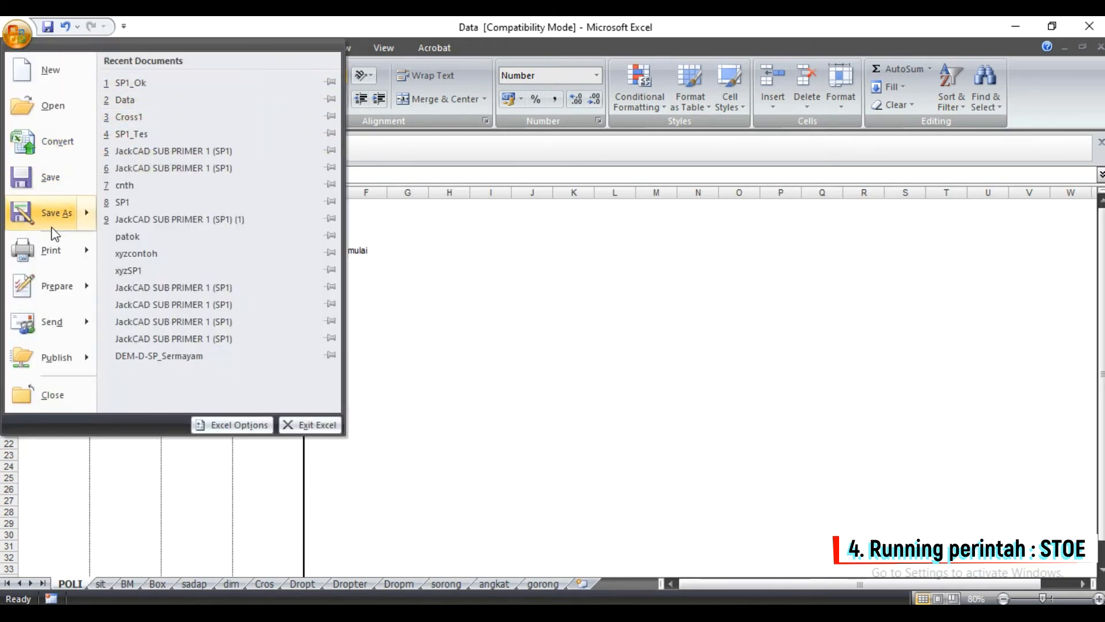
pyautogui.click(52, 110)
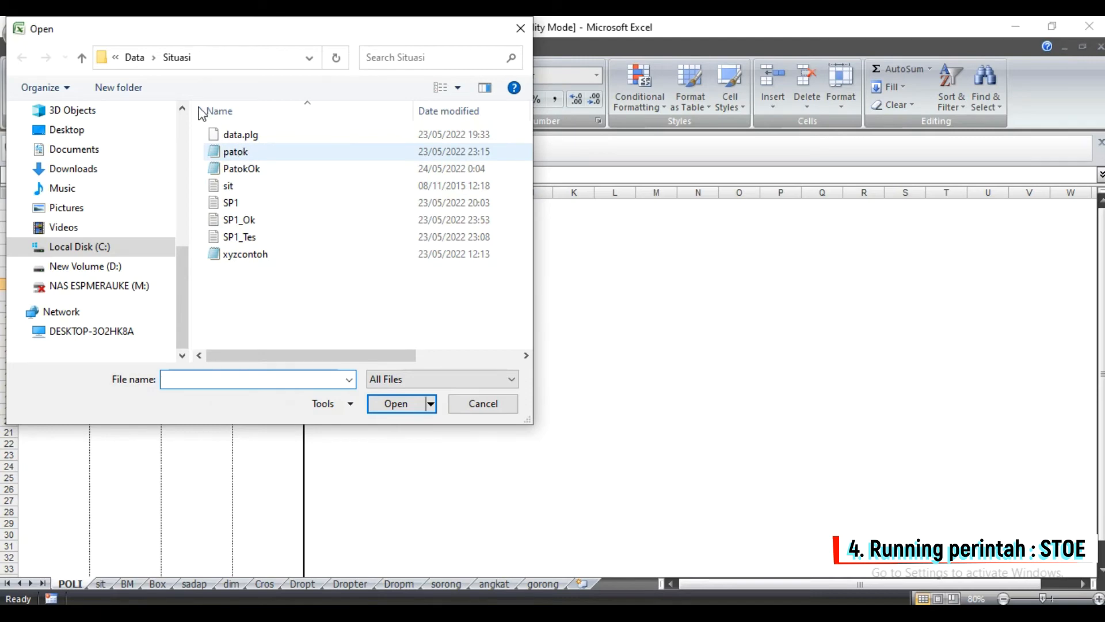
pyautogui.click(136, 59)
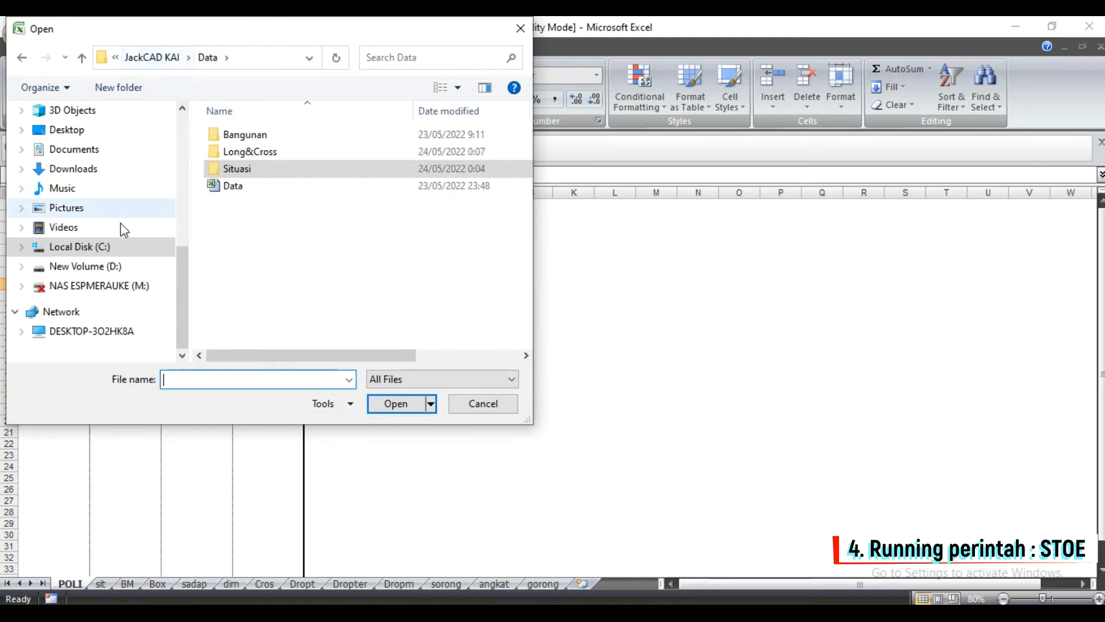
pyautogui.click(118, 246)
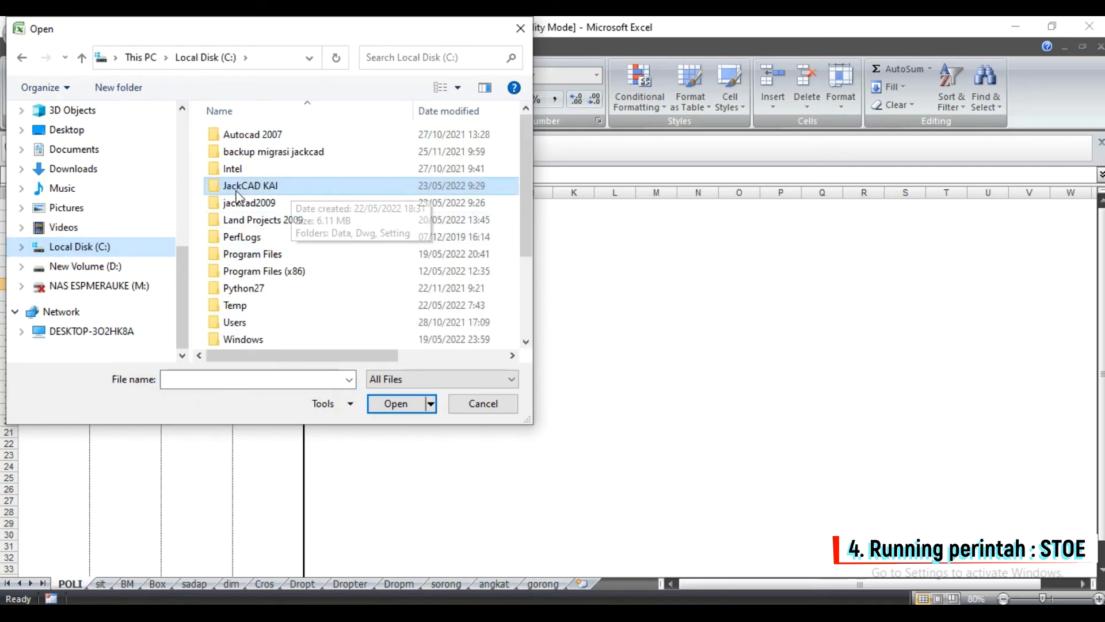
pyautogui.doubleClick(262, 188)
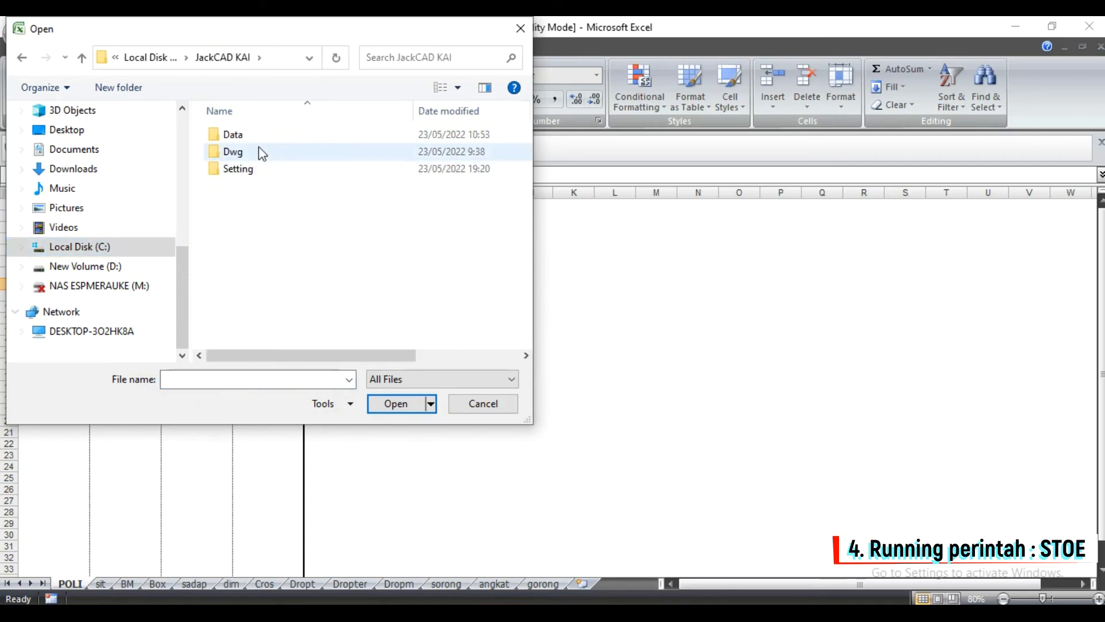
pyautogui.click(248, 135)
pyautogui.doubleClick(274, 142)
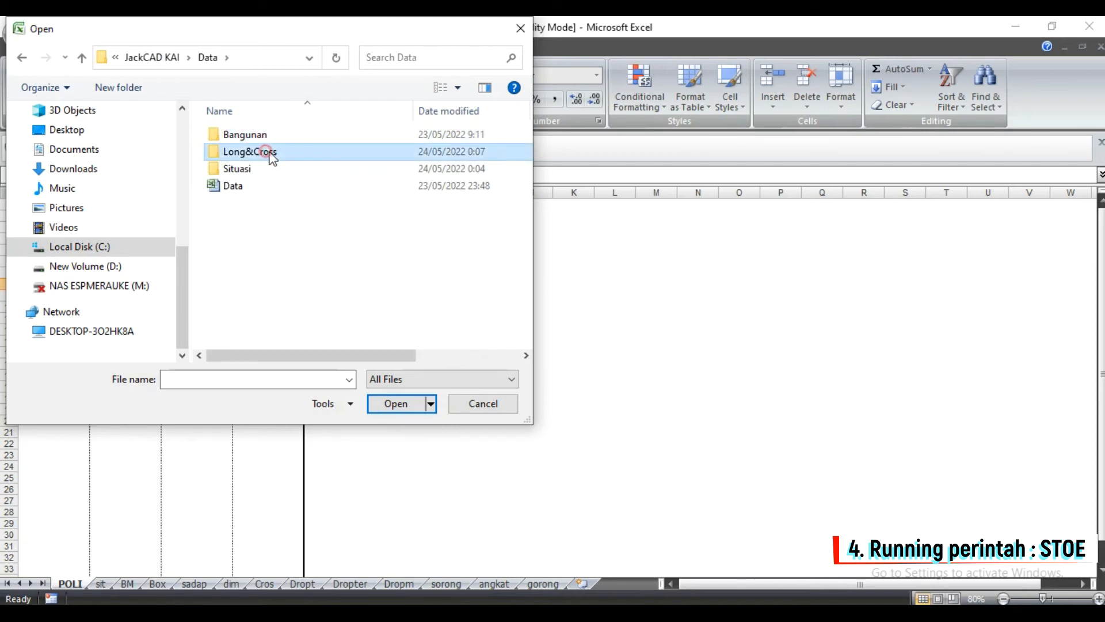
pyautogui.doubleClick(266, 152)
pyautogui.click(244, 185)
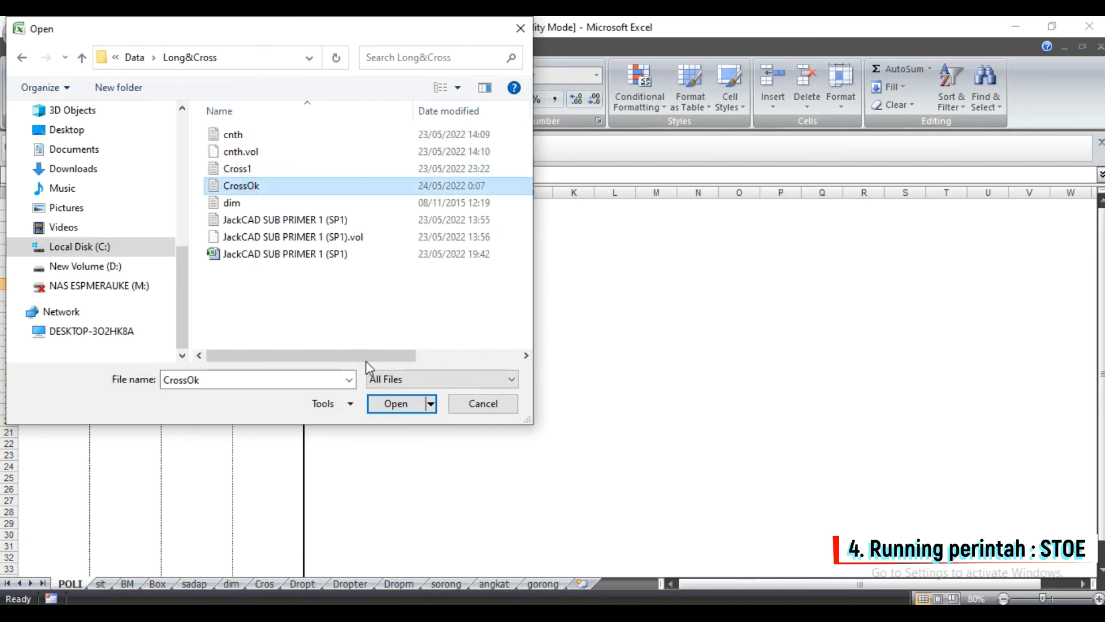
pyautogui.click(395, 404)
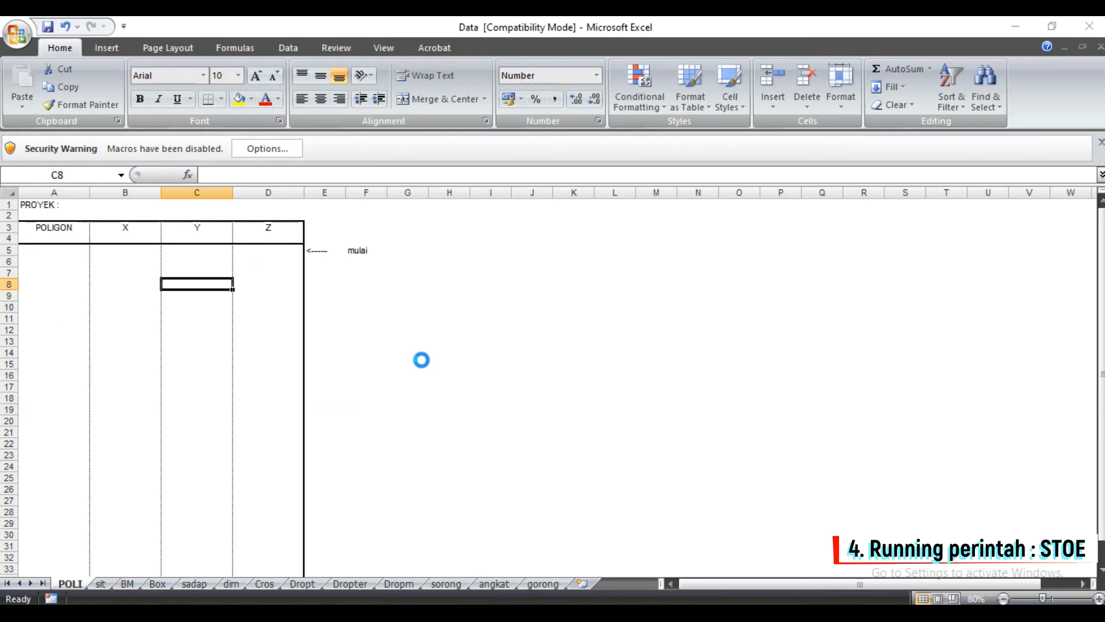
# - Import the CrossOk text as delimited data with the Tab delimiter and General column format
pyautogui.click(648, 475)
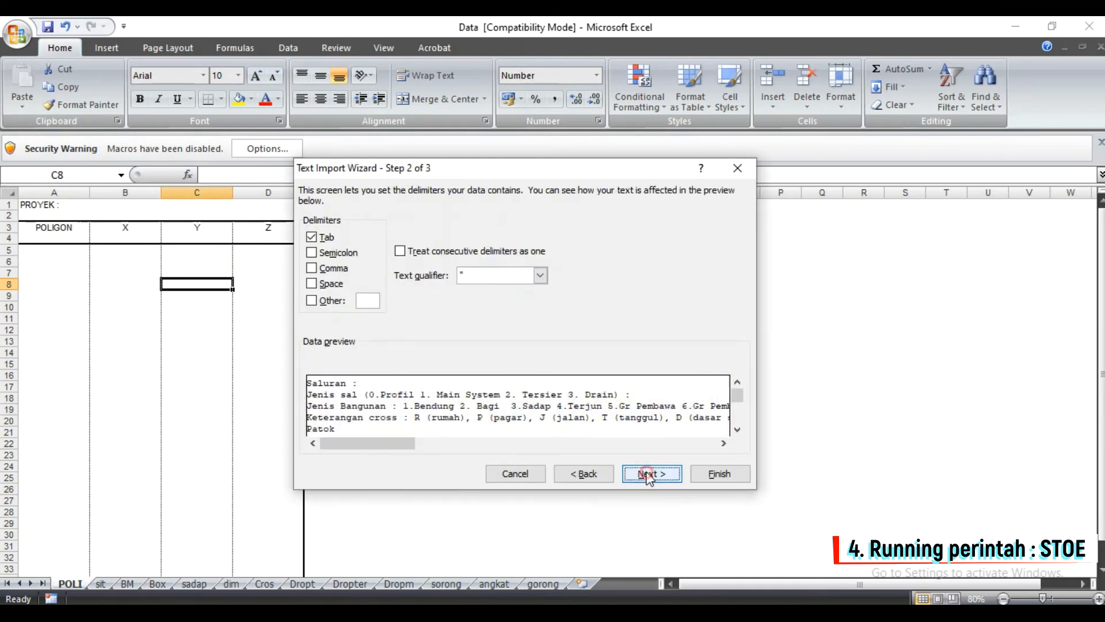
pyautogui.click(572, 472)
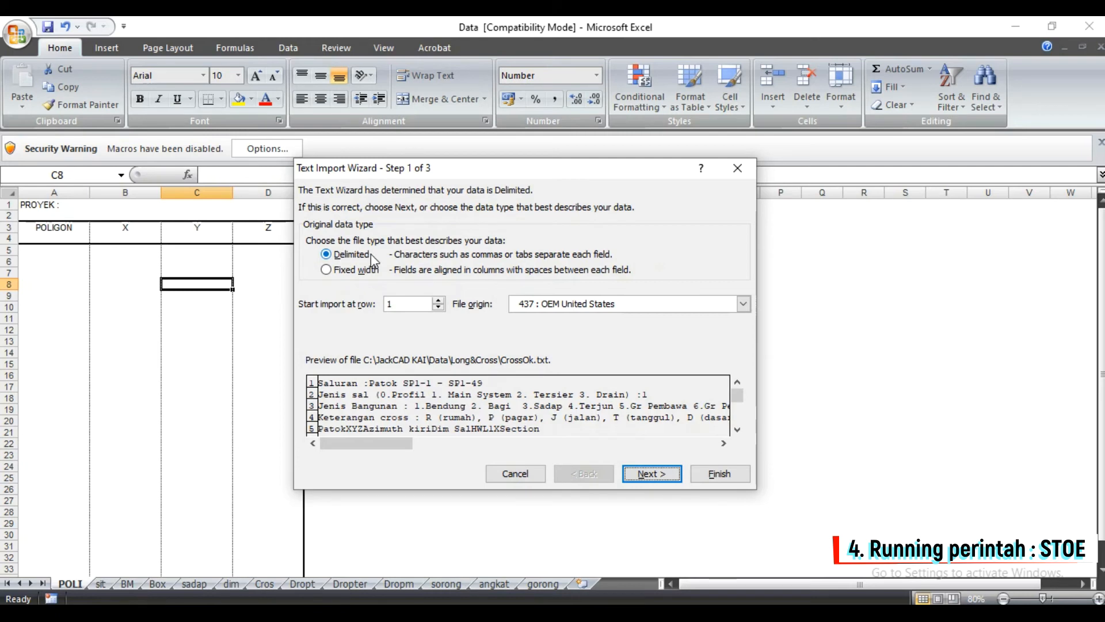
pyautogui.click(658, 474)
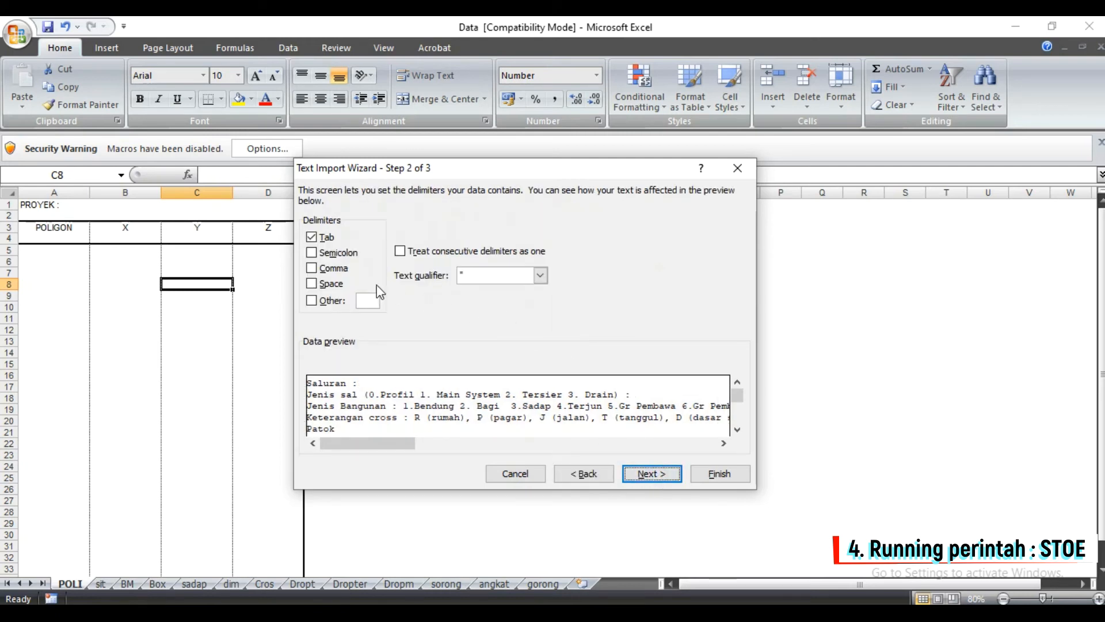
pyautogui.click(651, 473)
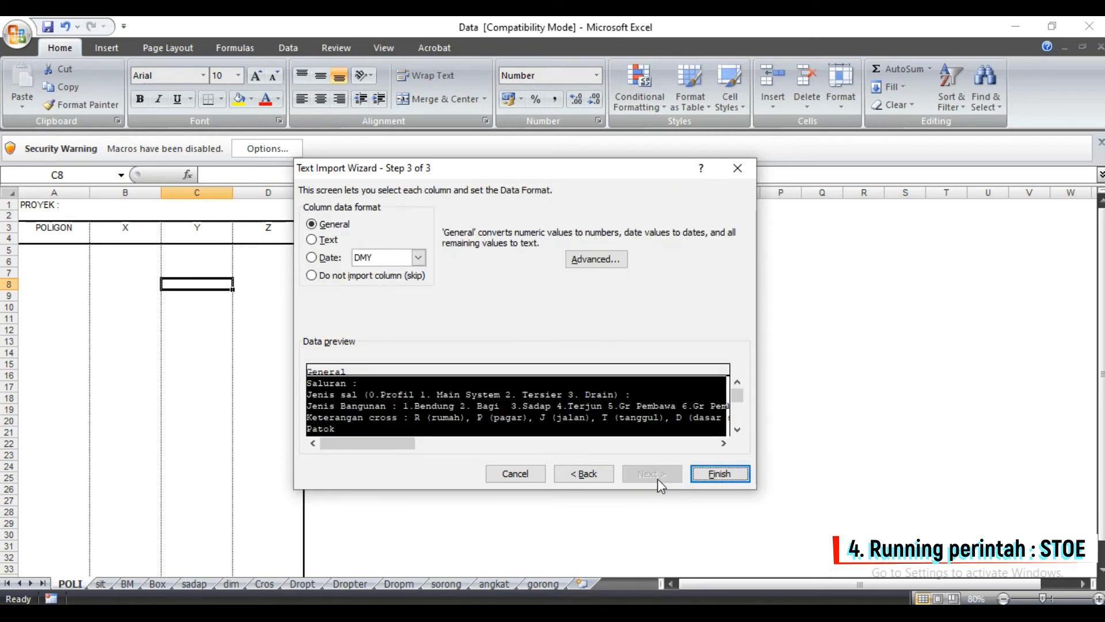
pyautogui.click(717, 473)
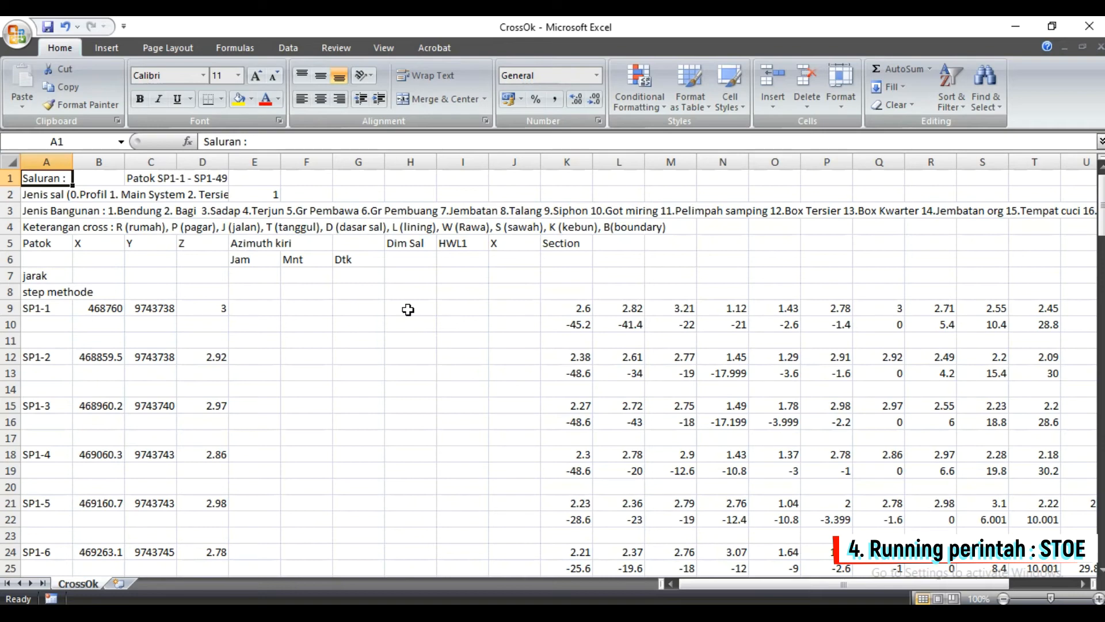
# - Switch to the SP1_Ok workbook and copy the entire Cros sheet
pyautogui.keyDown('ctrl'); pyautogui.scroll(-2, 409, 289); pyautogui.keyUp('ctrl')
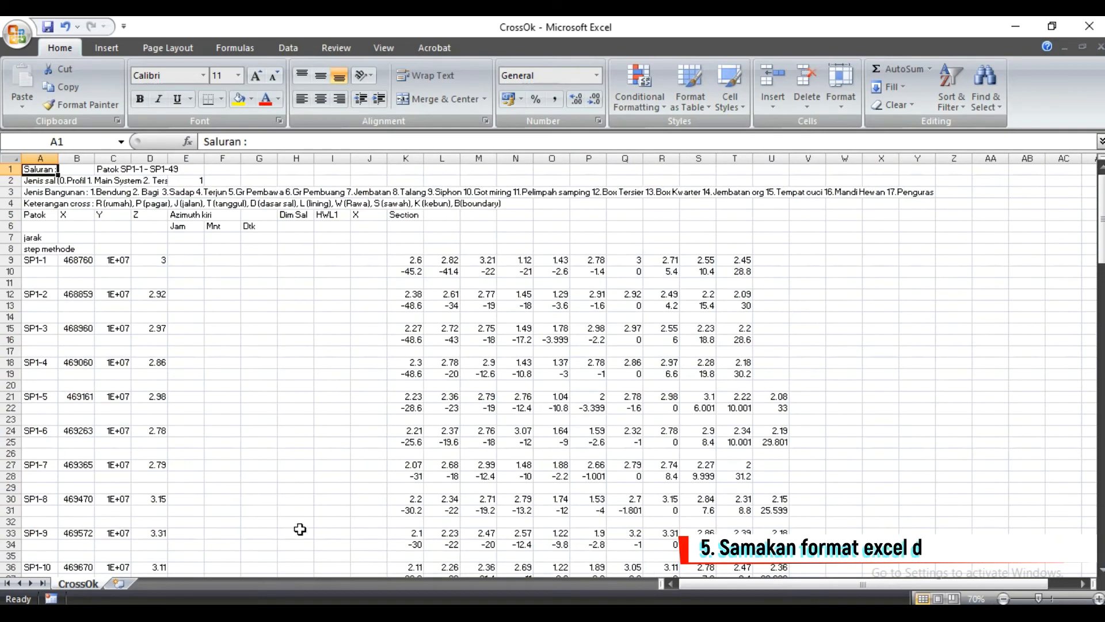
pyautogui.hotkey('alt', 'Tab')
pyautogui.moveTo(264, 613)
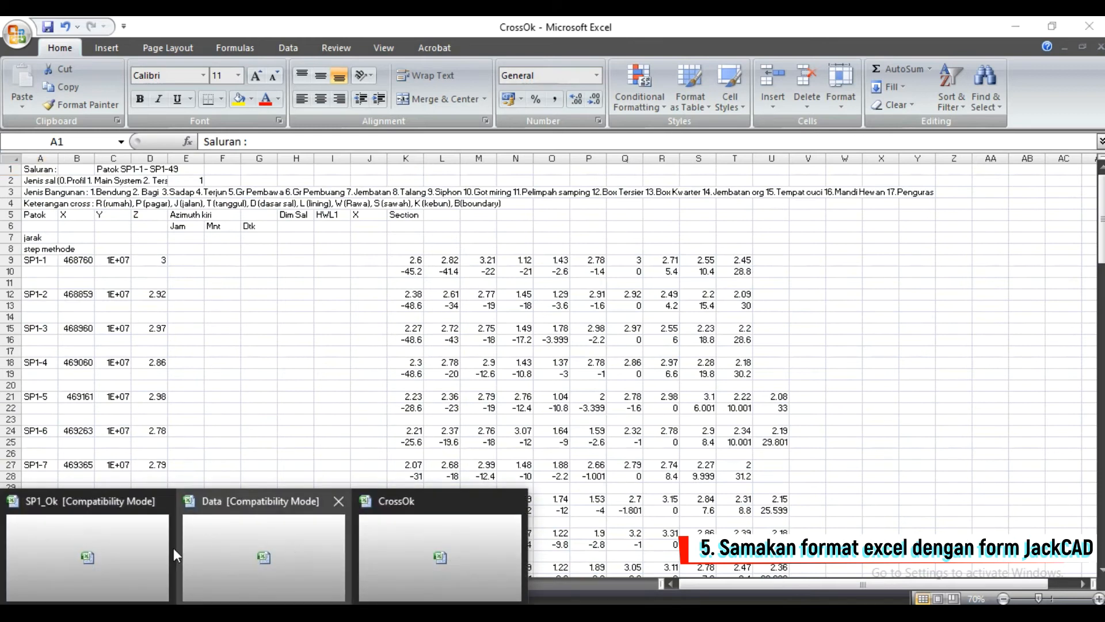
pyautogui.click(120, 546)
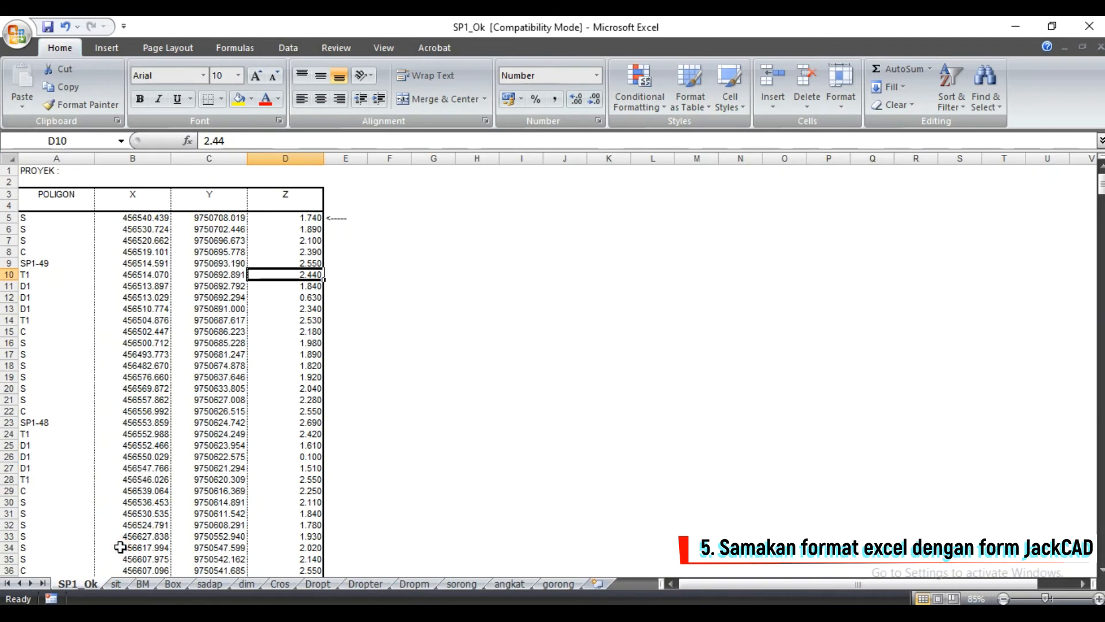
pyautogui.click(282, 584)
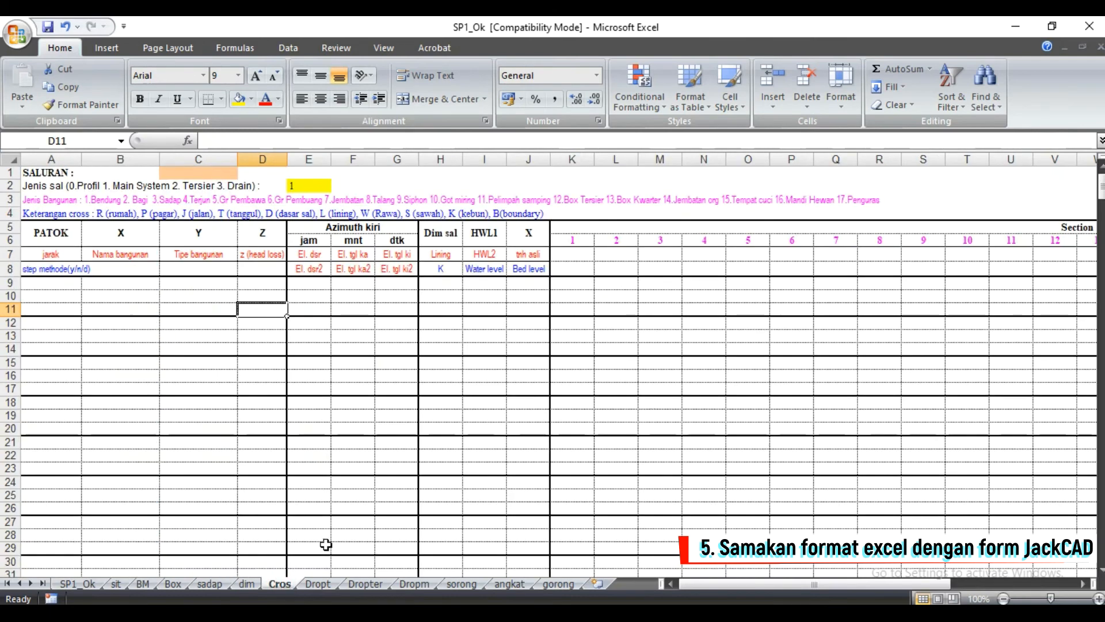
pyautogui.click(11, 162)
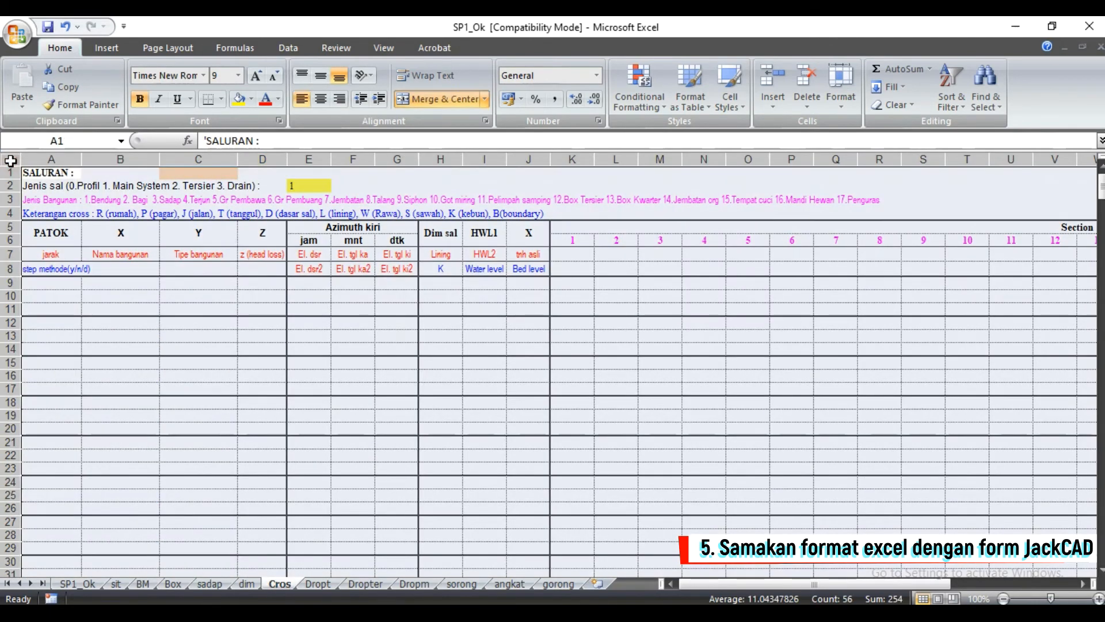
pyautogui.hotkey('ctrl', 'c')
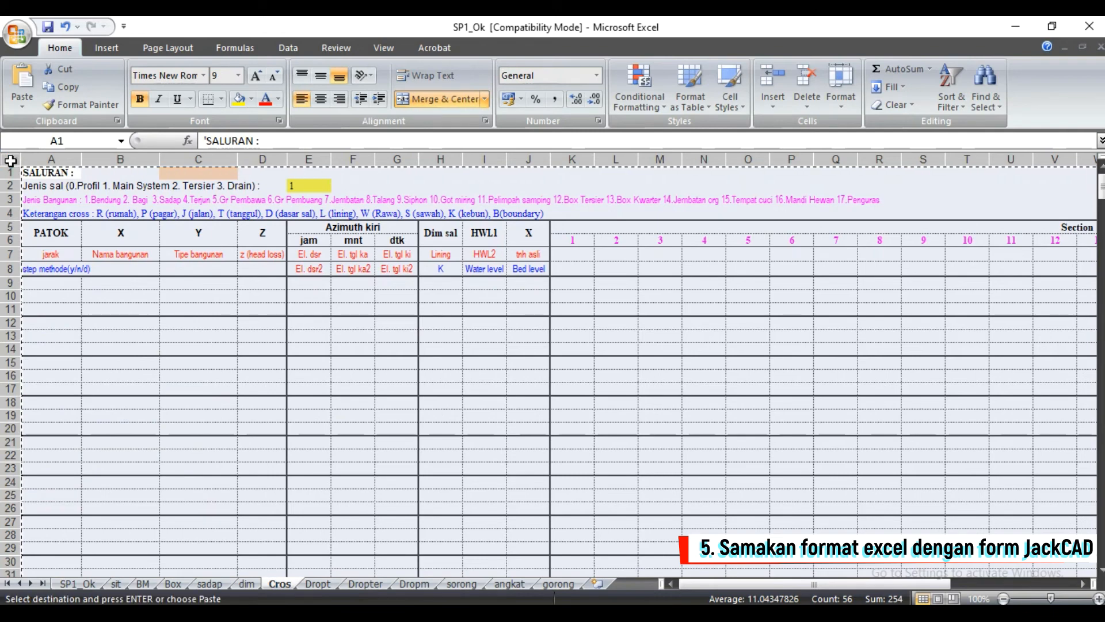
# - Apply only the formats of the copied Cros form to the entire CrossOk sheet with Paste Special
pyautogui.hotkey('ctrl', 'Tab')
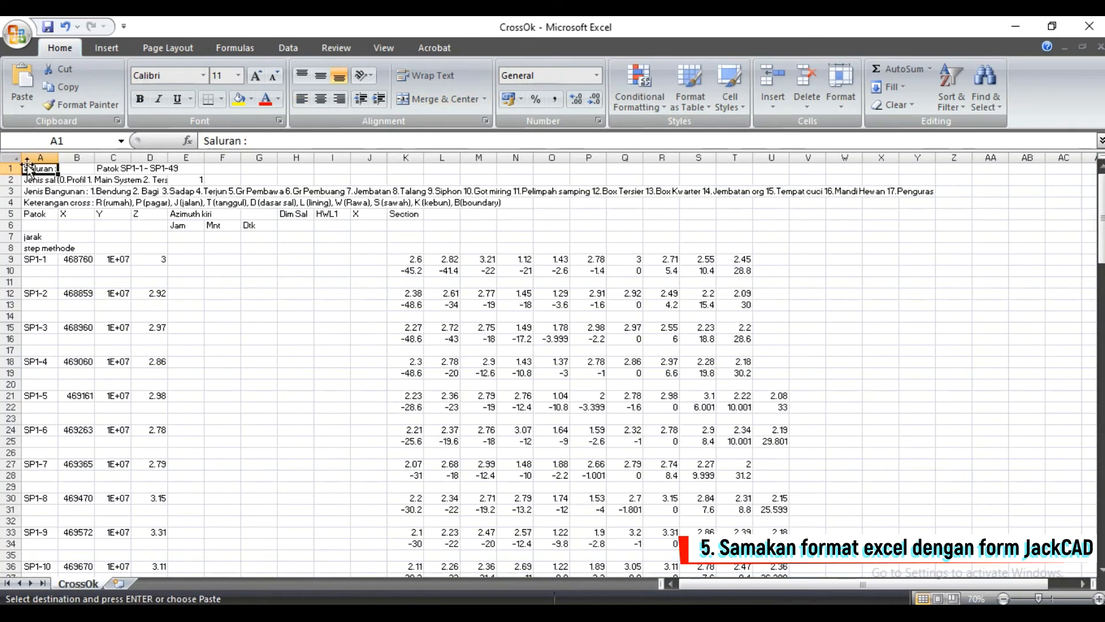
pyautogui.click(14, 160)
pyautogui.click(23, 102)
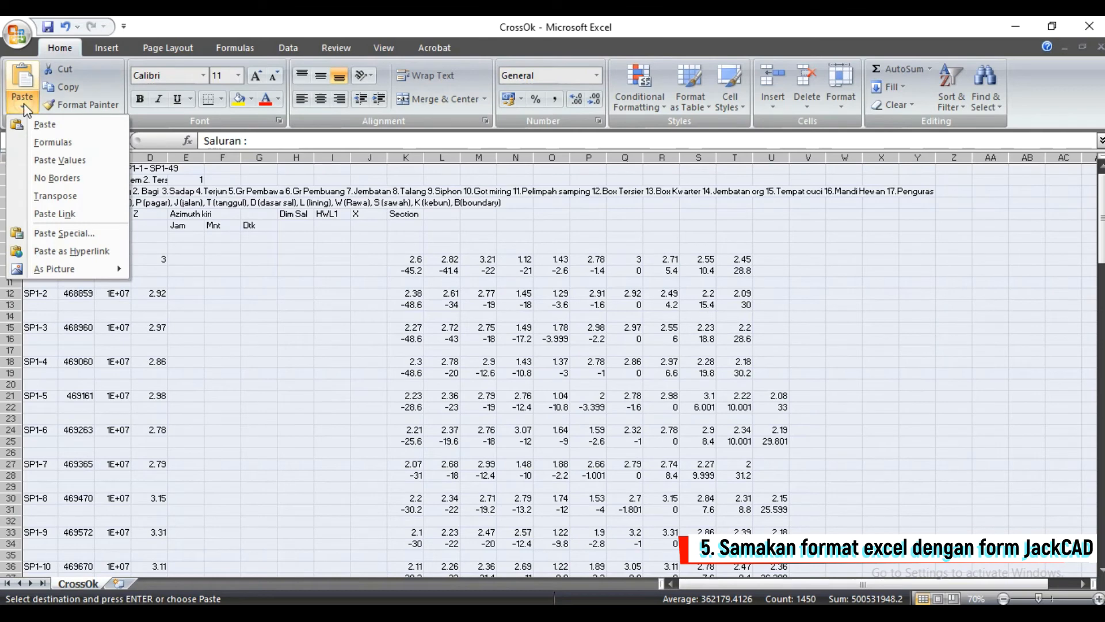
pyautogui.click(55, 235)
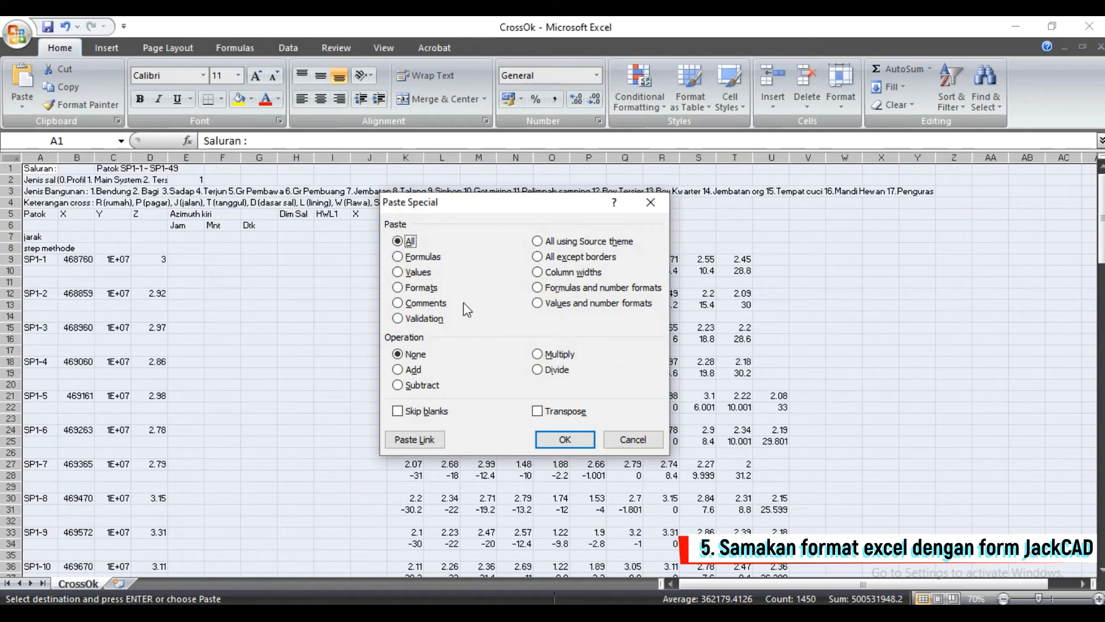
pyautogui.click(422, 288)
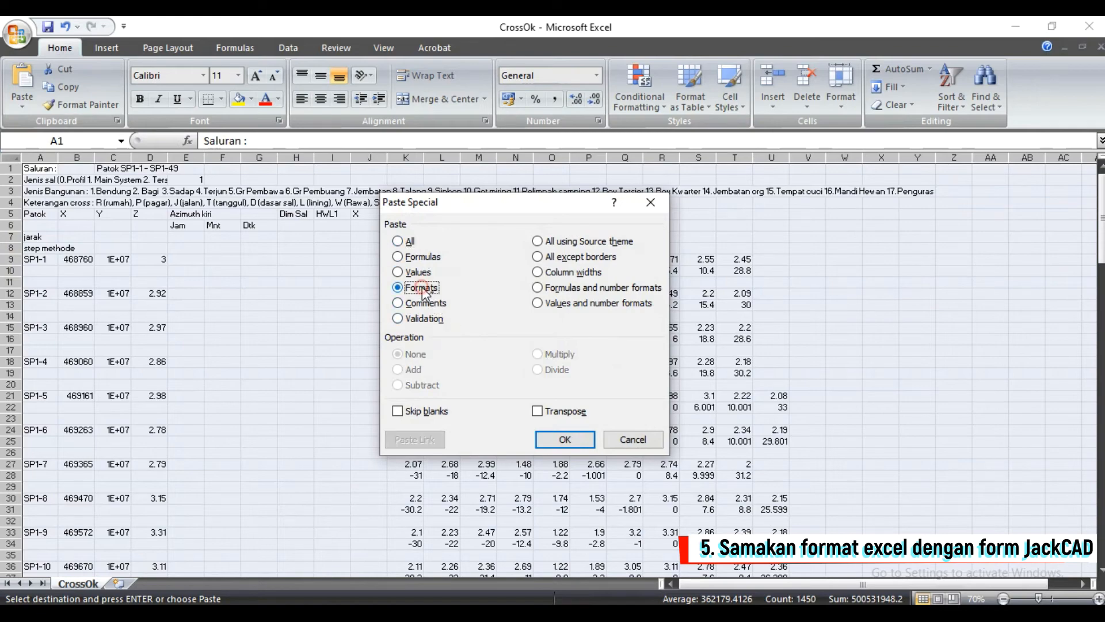
pyautogui.click(562, 440)
pyautogui.click(306, 263)
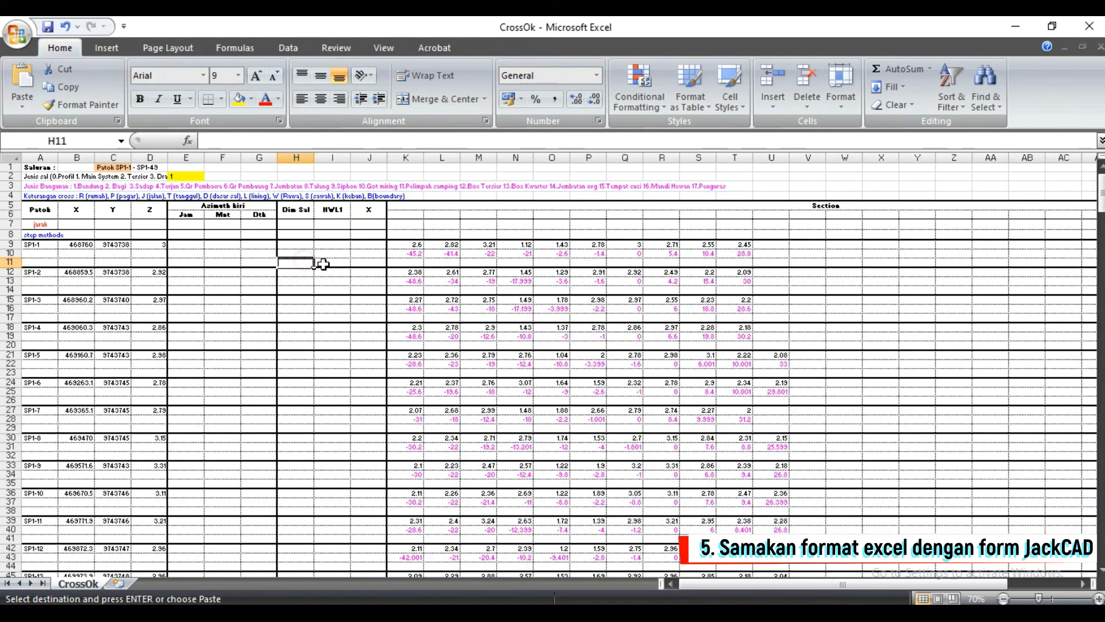
# - Save the CrossOk workbook, keeping the tab-delimited text format
pyautogui.keyDown('ctrl'); pyautogui.scroll(1, 518, 275); pyautogui.keyUp('ctrl')
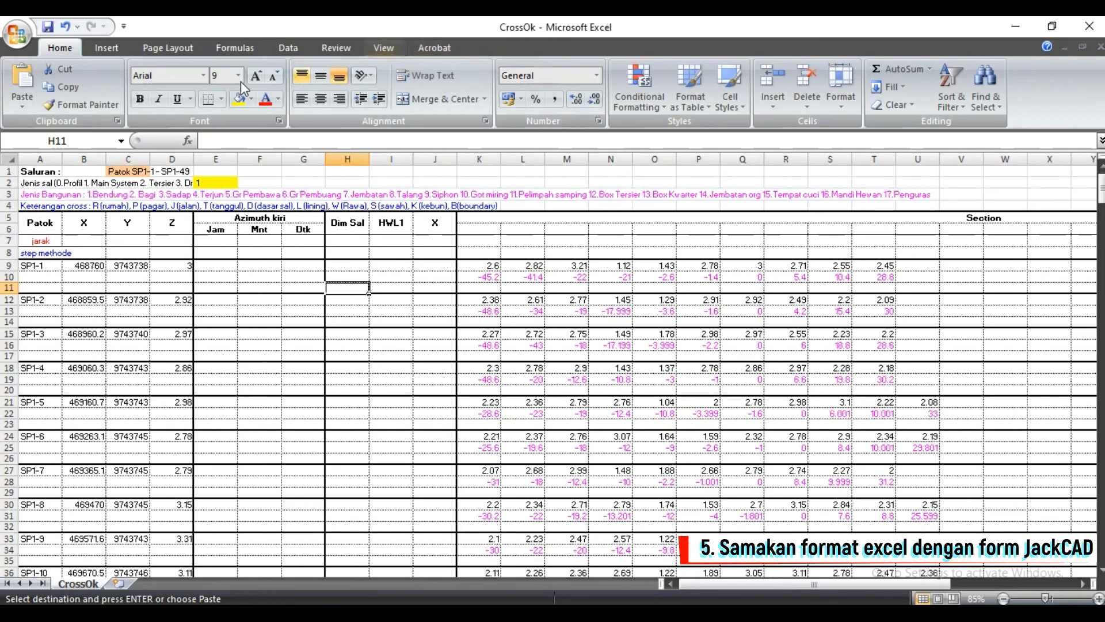
pyautogui.click(48, 27)
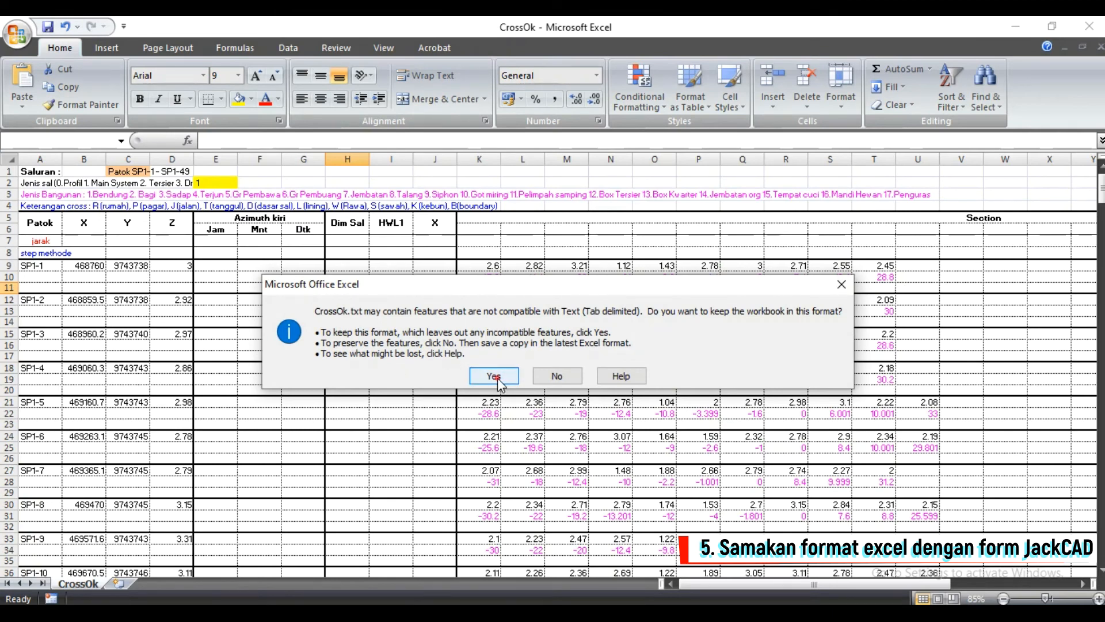
pyautogui.click(494, 376)
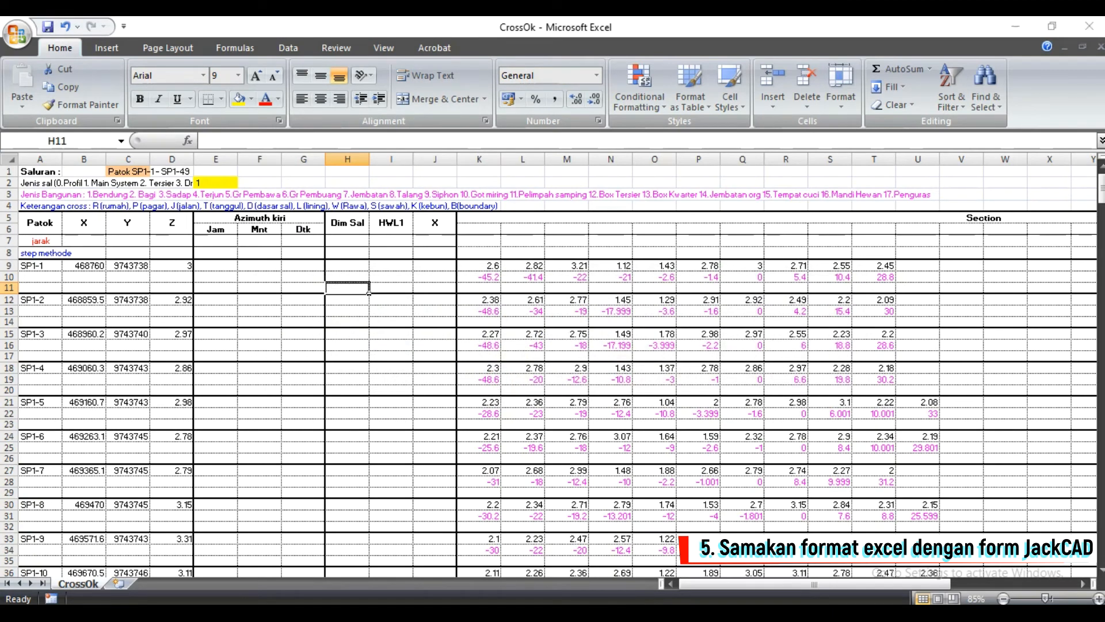
# - Switch to AutoCAD and generate the JackCAD cross-section sheets from the CrossOk text file in a new drawing, declining to save the output
pyautogui.hotkey('alt', 'Tab')
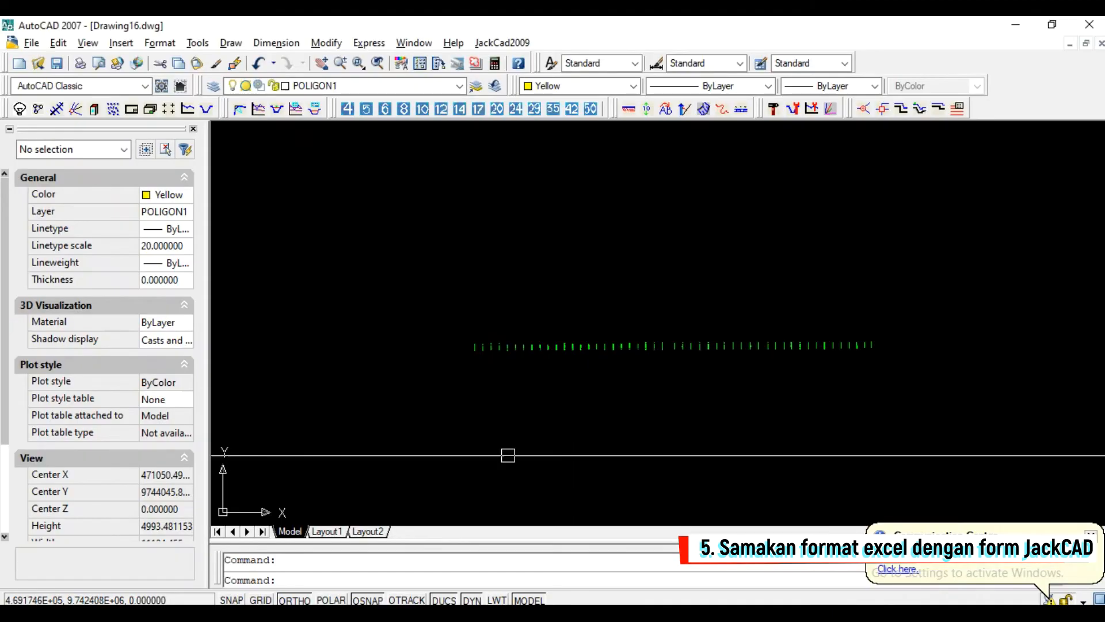
pyautogui.click(19, 63)
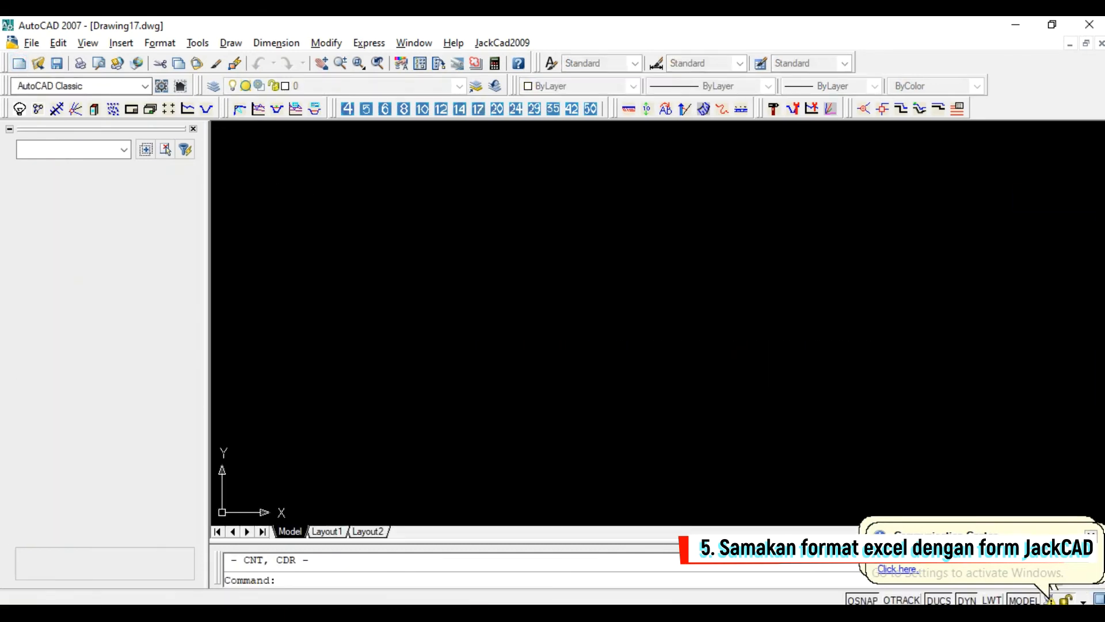
pyautogui.click(206, 108)
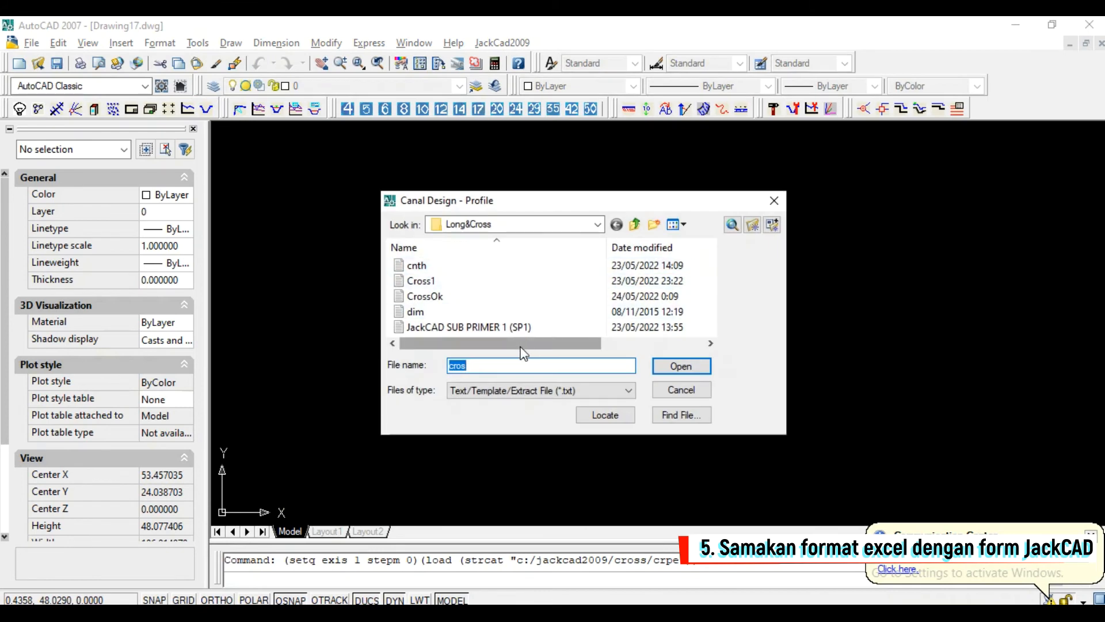
pyautogui.click(440, 297)
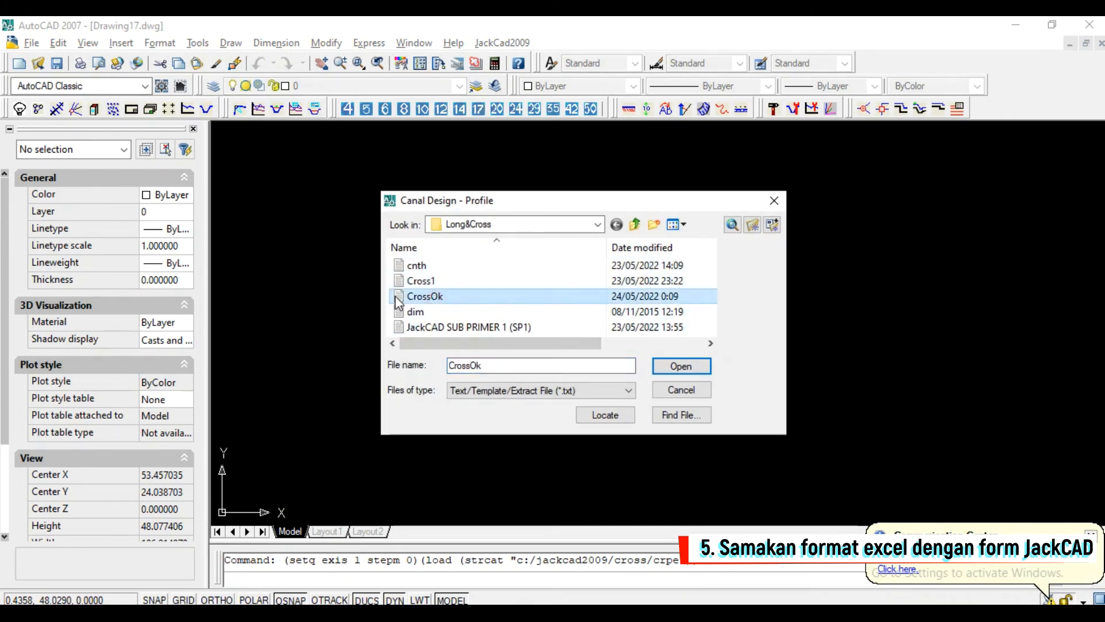
pyautogui.click(679, 367)
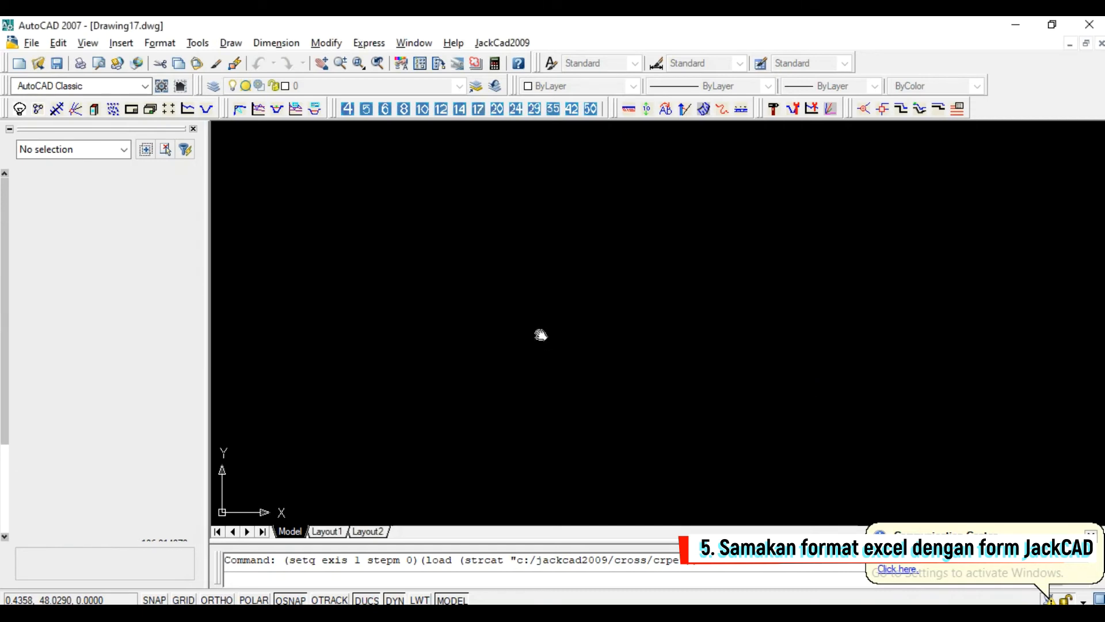
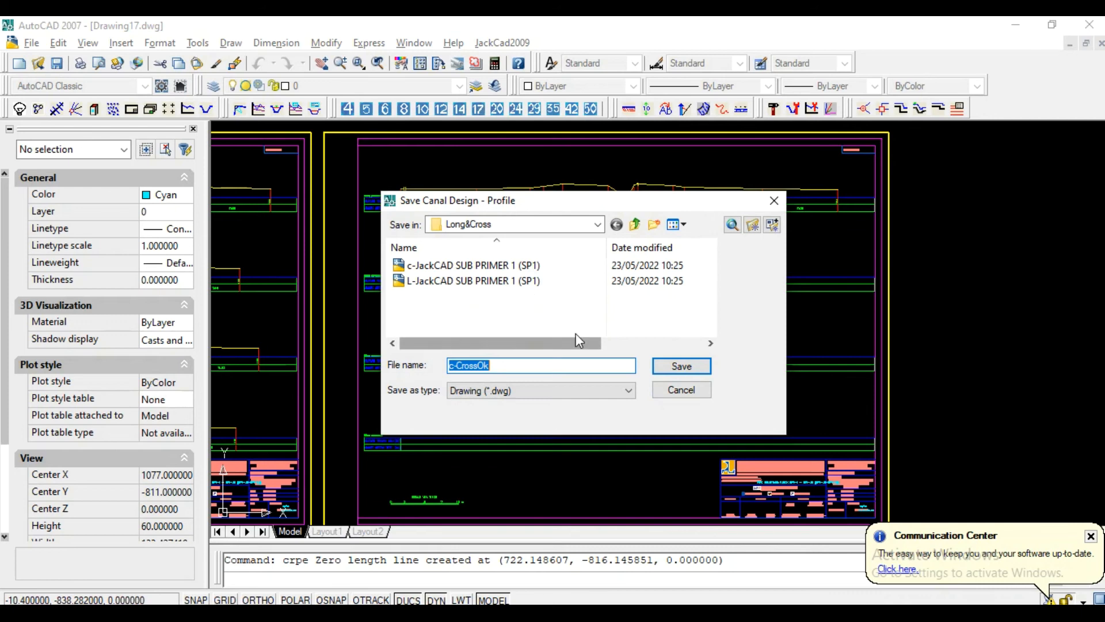
pyautogui.click(679, 390)
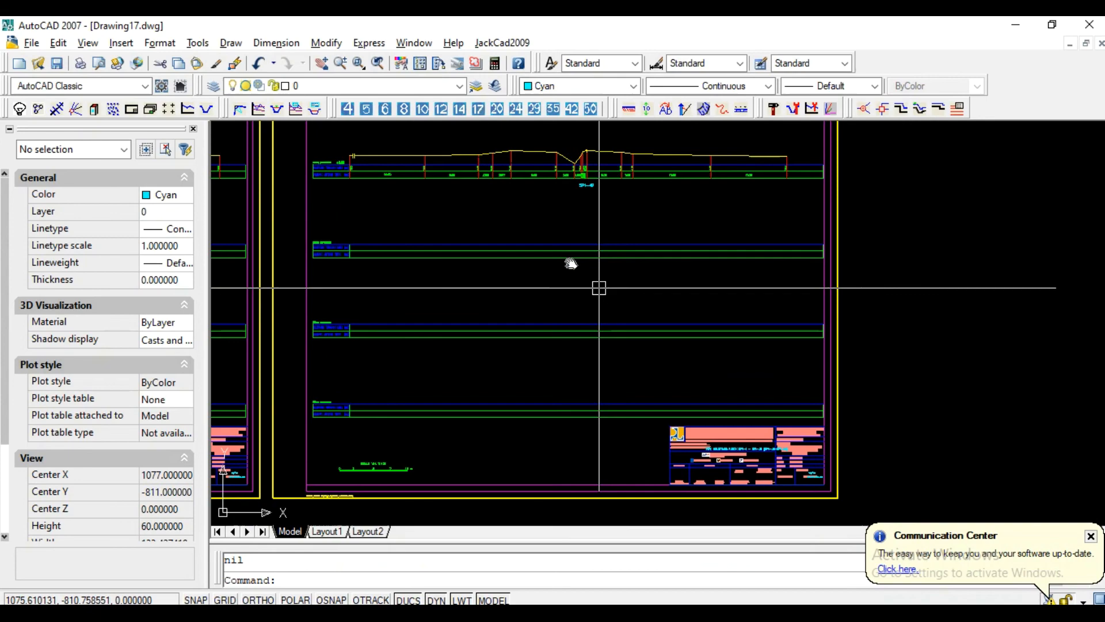
# - Examine the title block of the last cross-section sheet, including its cyan title and sheet-number texts
pyautogui.scroll(8, 705, 436)
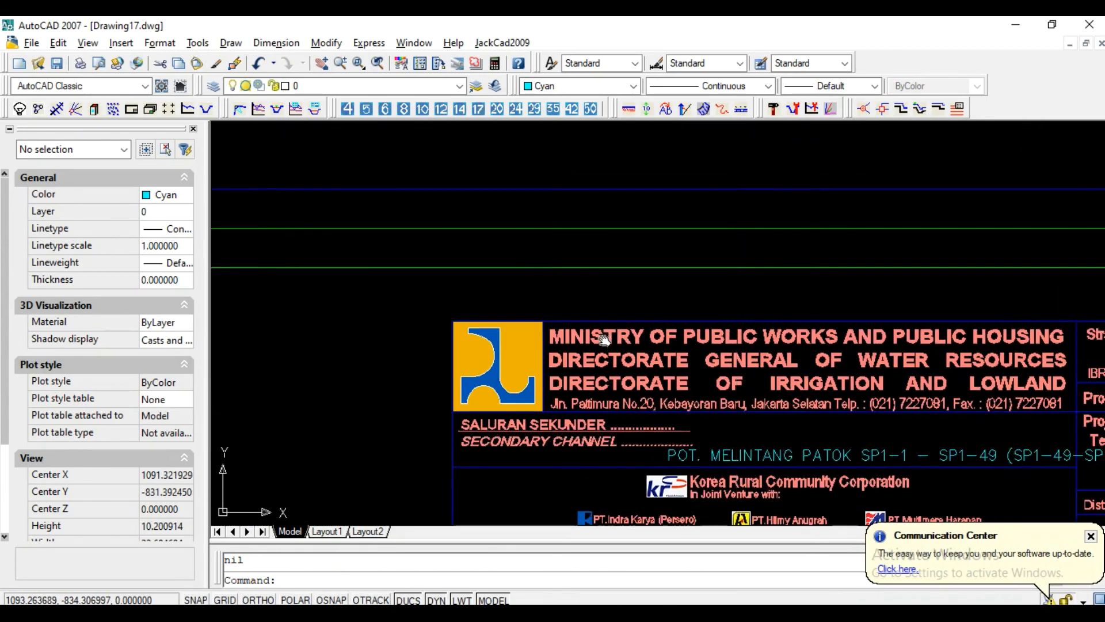
pyautogui.scroll(-3, 675, 362)
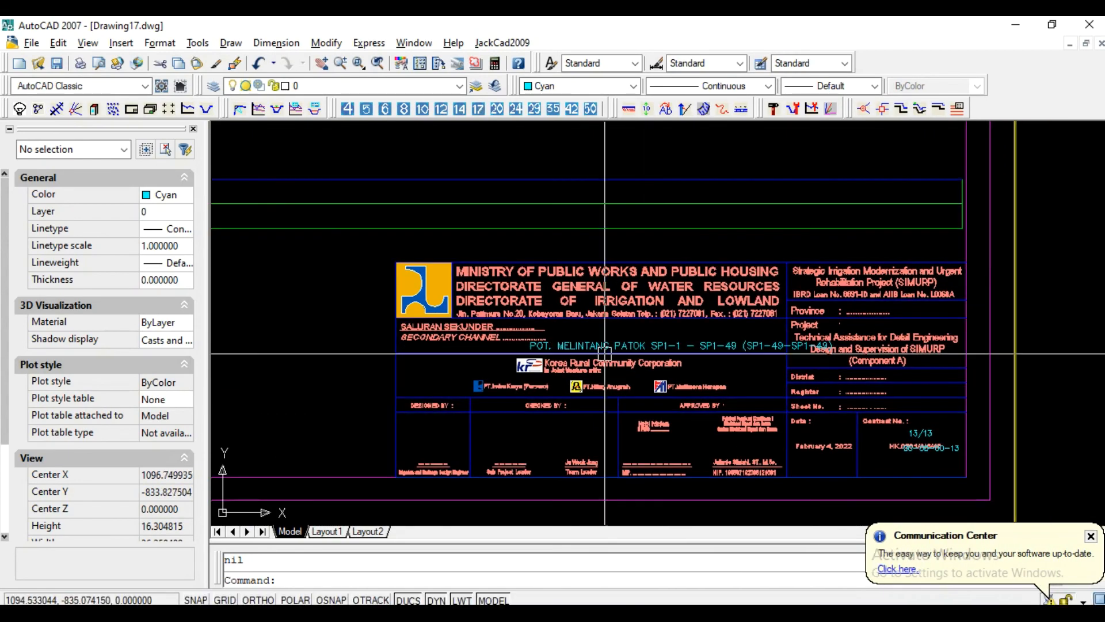
pyautogui.click(693, 348)
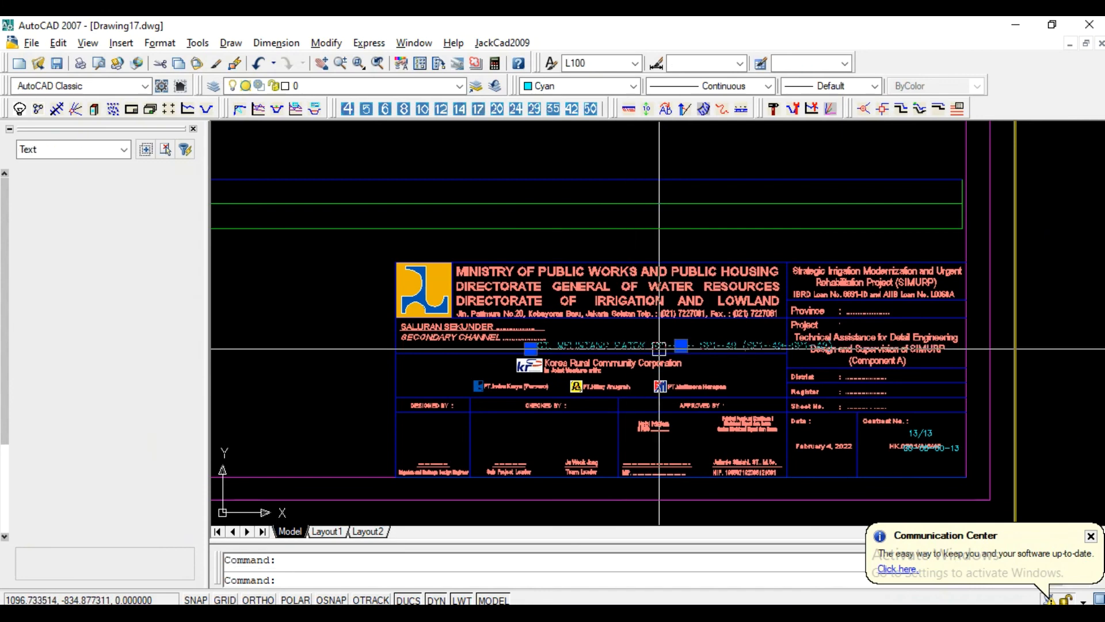
pyautogui.moveTo(802, 370); pyautogui.dragTo(699, 332, button='middle')
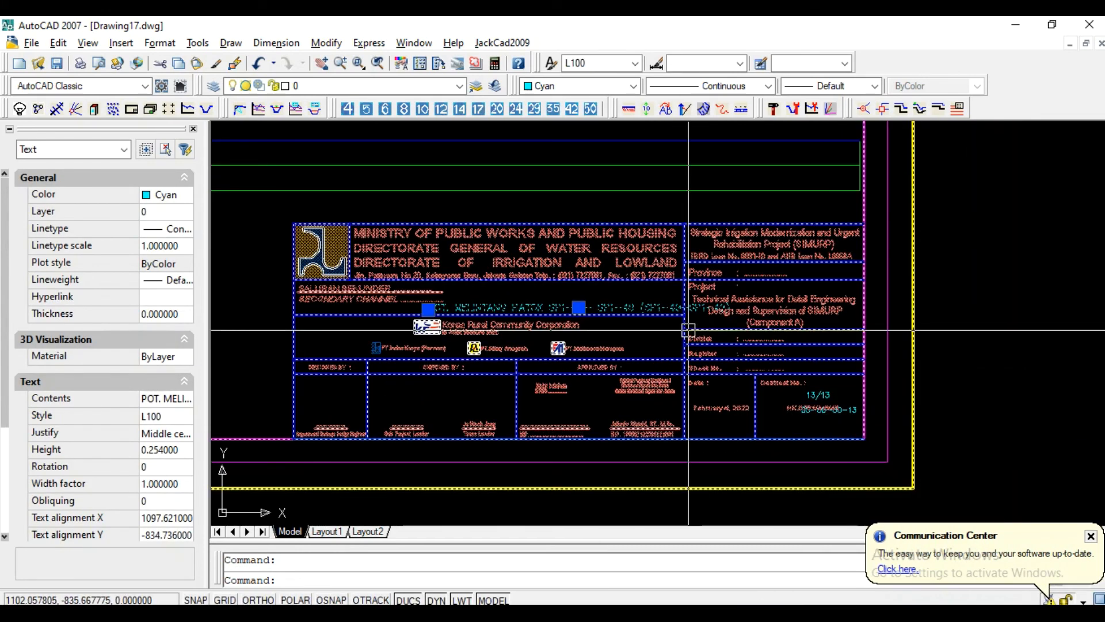
pyautogui.click(758, 471)
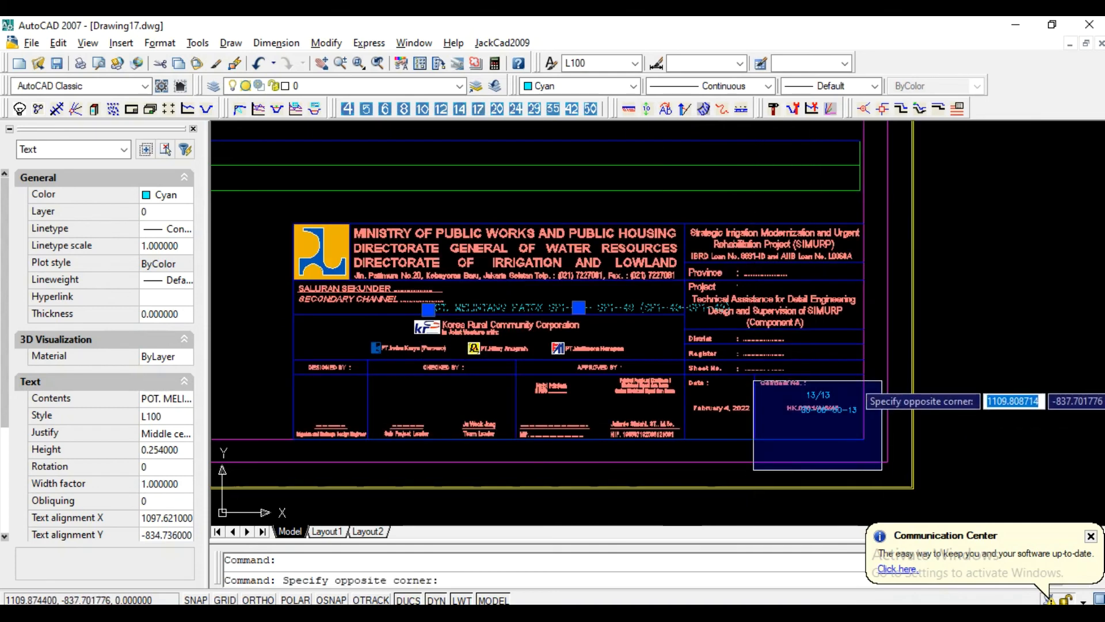
pyautogui.click(906, 368)
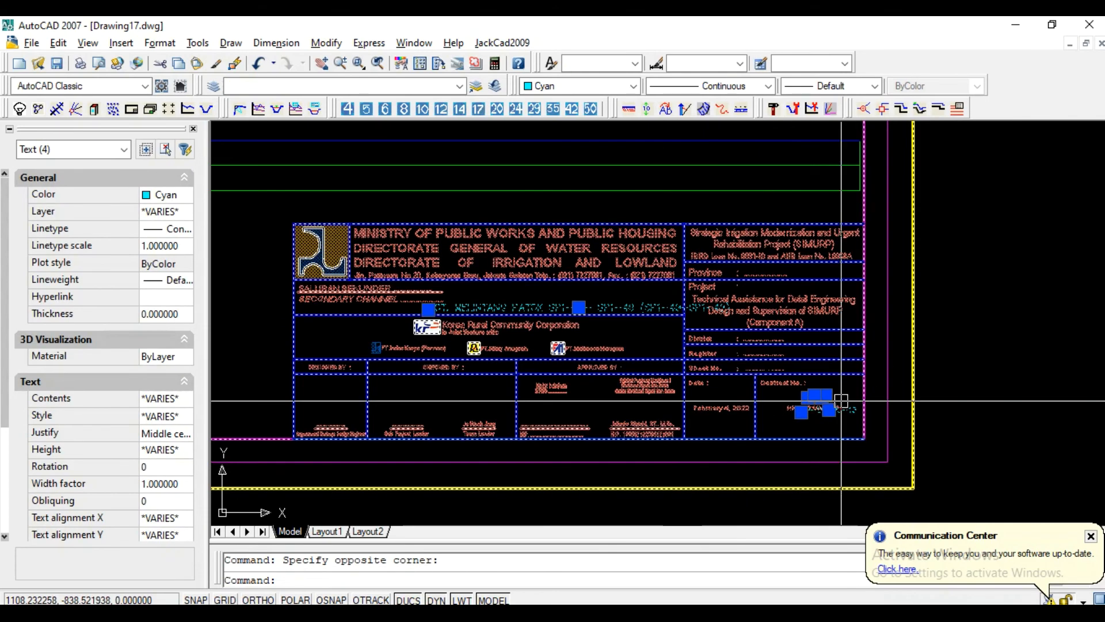
pyautogui.press('Escape')
# - Examine the SP1-49 cross section on the last sheet and the sections on the sheet before it
pyautogui.scroll(-4, 731, 329)
pyautogui.scroll(-4, 708, 300)
pyautogui.scroll(1, 575, 233)
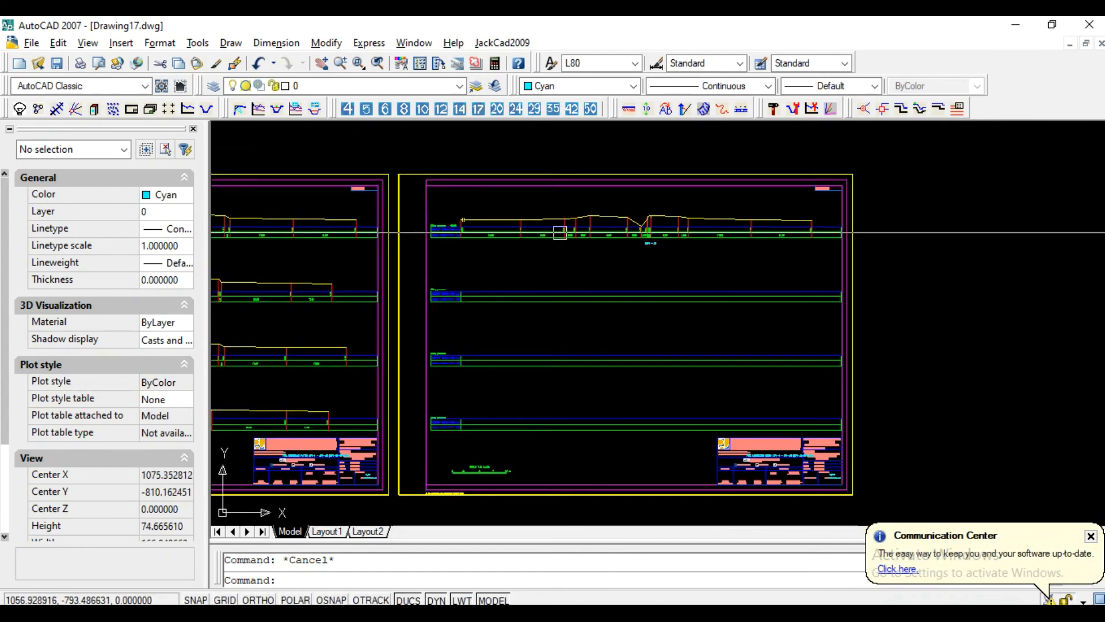
pyautogui.scroll(5, 598, 233)
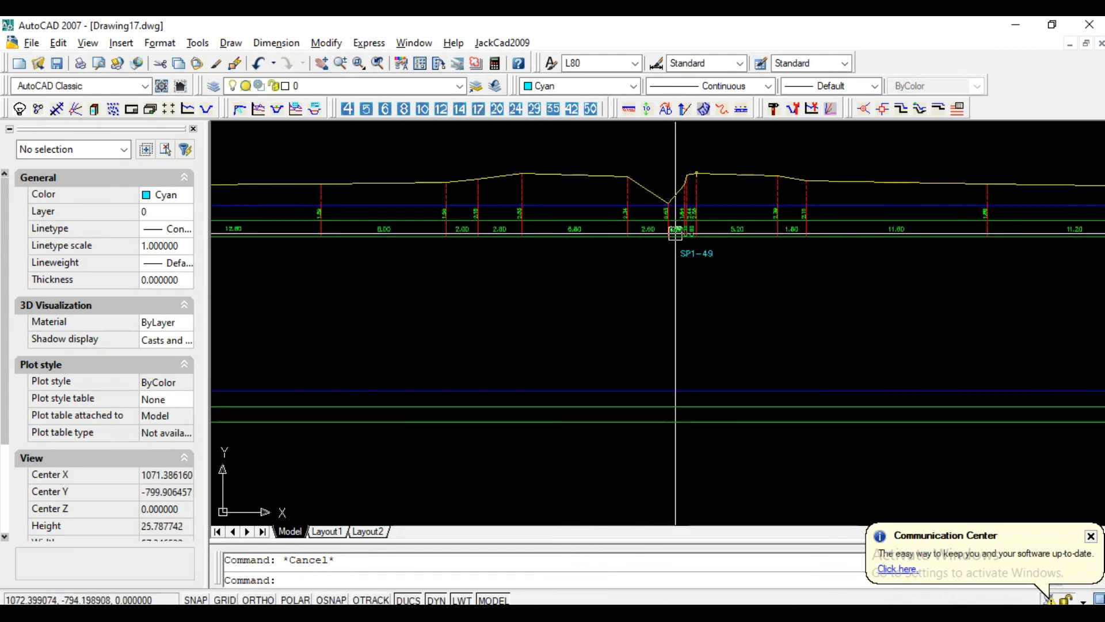
pyautogui.scroll(-3, 777, 256)
pyautogui.scroll(-2, 701, 268)
pyautogui.moveTo(586, 262); pyautogui.dragTo(833, 233, button='middle')
pyautogui.scroll(4, 459, 294)
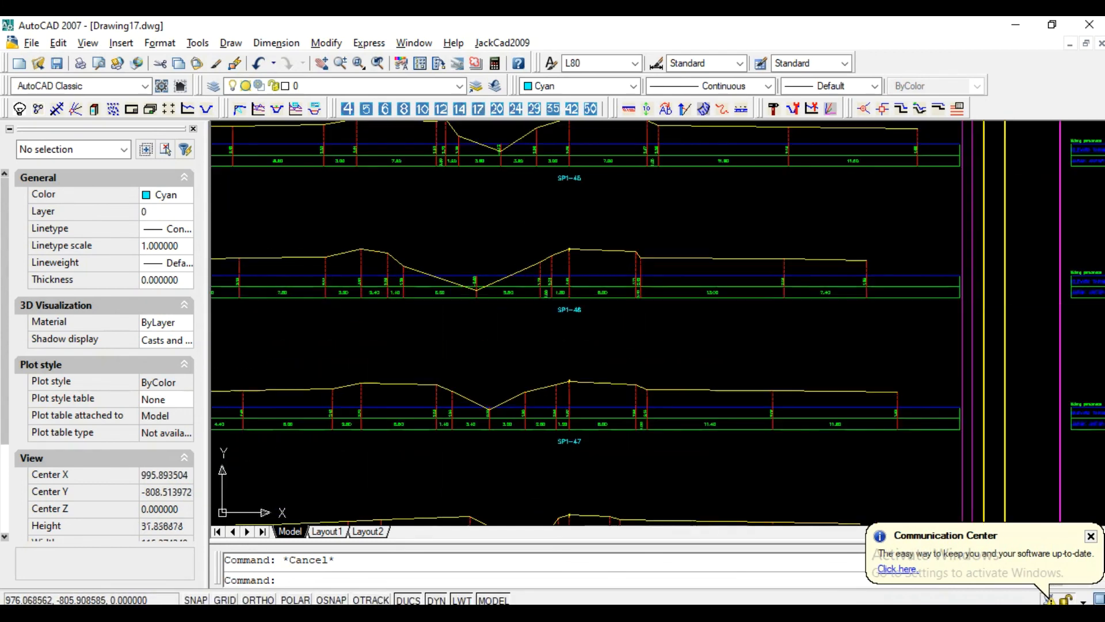
pyautogui.scroll(-4, 661, 263)
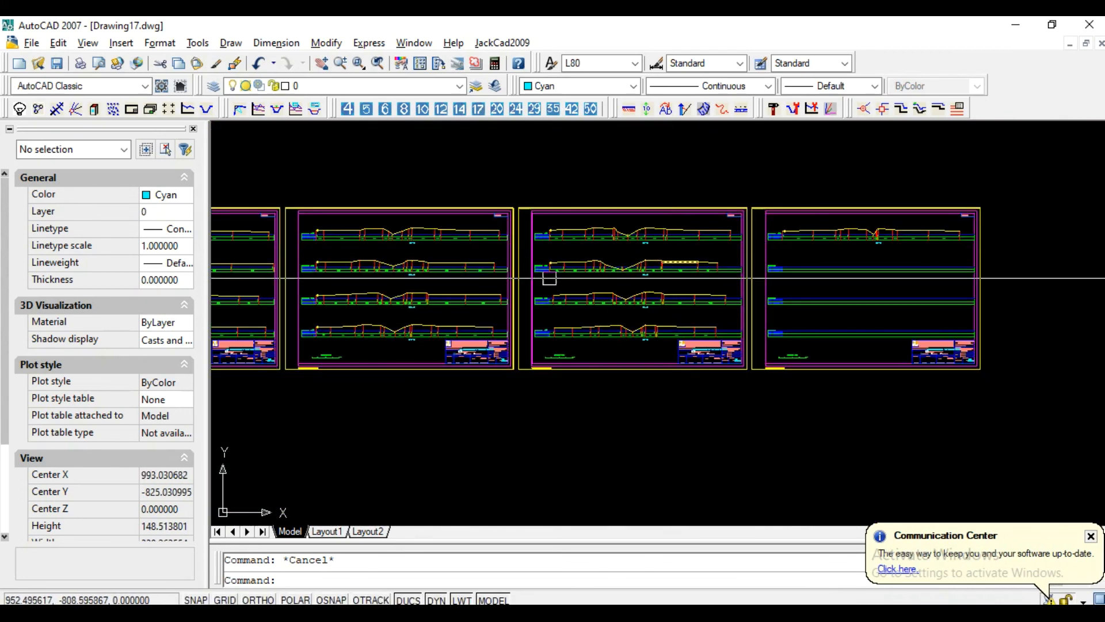
# - Review the remaining cross-section sheets back to the first one and examine the SP1-1 and SP1-2 profiles
pyautogui.moveTo(461, 282); pyautogui.dragTo(789, 282, button='middle')
pyautogui.moveTo(535, 278); pyautogui.dragTo(718, 280, button='middle')
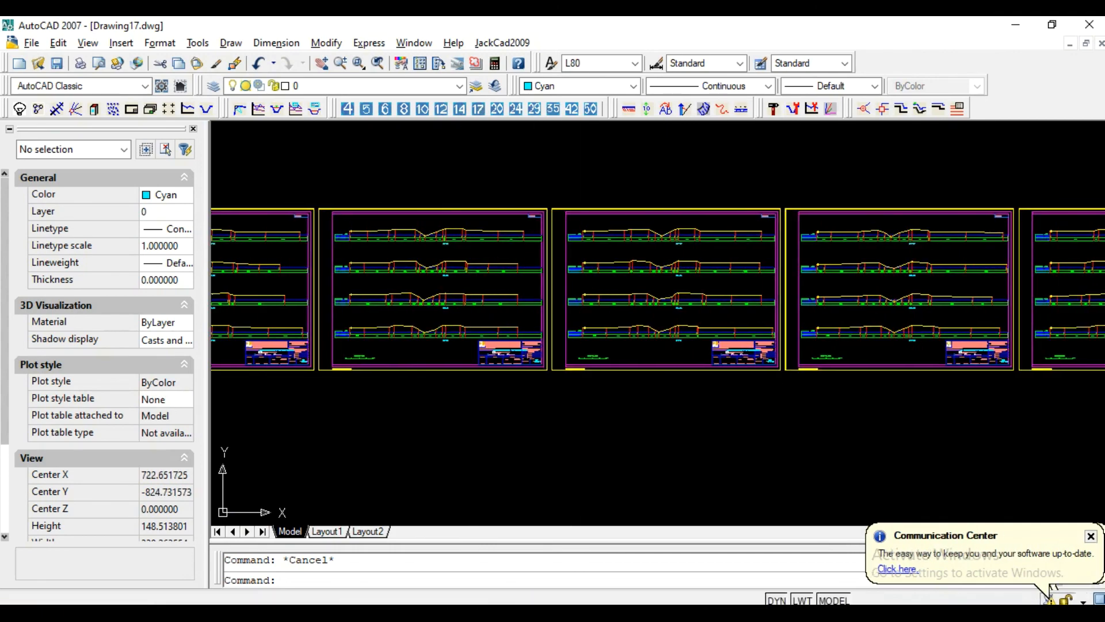
pyautogui.moveTo(543, 271); pyautogui.dragTo(607, 271, button='middle')
pyautogui.moveTo(390, 272)
pyautogui.mouseDown(button='middle')
pyautogui.moveTo(712, 274)
pyautogui.moveTo(529, 272)
pyautogui.moveTo(607, 274)
pyautogui.mouseUp(button='middle')
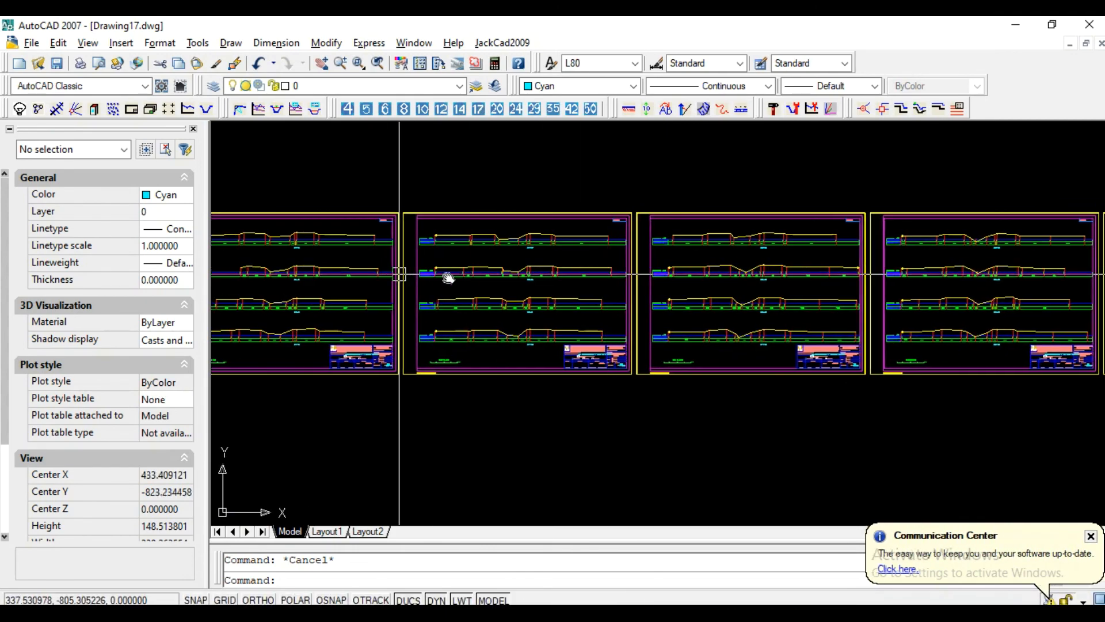
pyautogui.moveTo(413, 278); pyautogui.dragTo(543, 281, button='middle')
pyautogui.moveTo(473, 274); pyautogui.dragTo(653, 264, button='middle')
pyautogui.moveTo(443, 271); pyautogui.dragTo(624, 274, button='middle')
pyautogui.moveTo(306, 279); pyautogui.dragTo(624, 284, button='middle')
pyautogui.moveTo(457, 290); pyautogui.dragTo(541, 290, button='middle')
pyautogui.scroll(6, 452, 236)
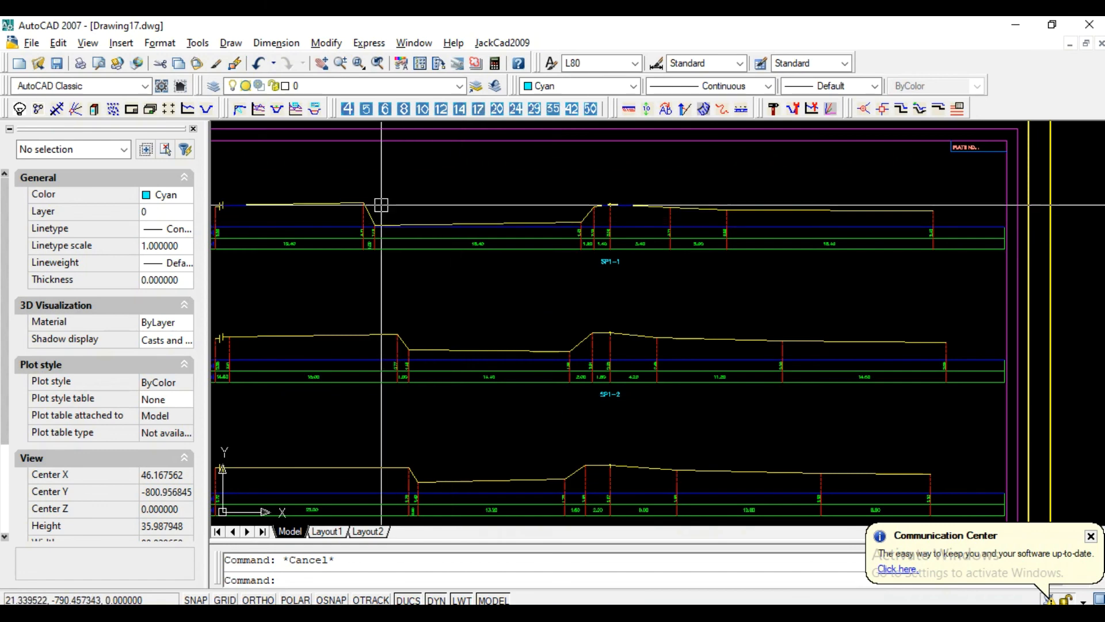
pyautogui.scroll(2, 376, 205)
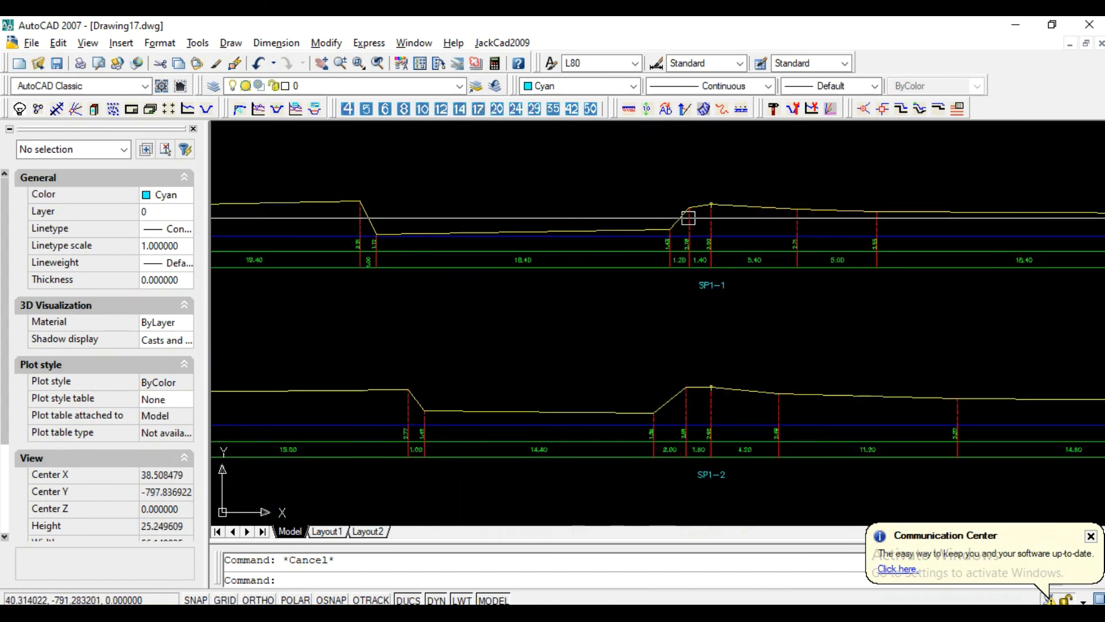
# - Try to move the SP1-1 profile with its dimensions, excluding its SP1-1 label, horizontally by about 10.95 units, and undo the move
pyautogui.scroll(-3, 391, 198)
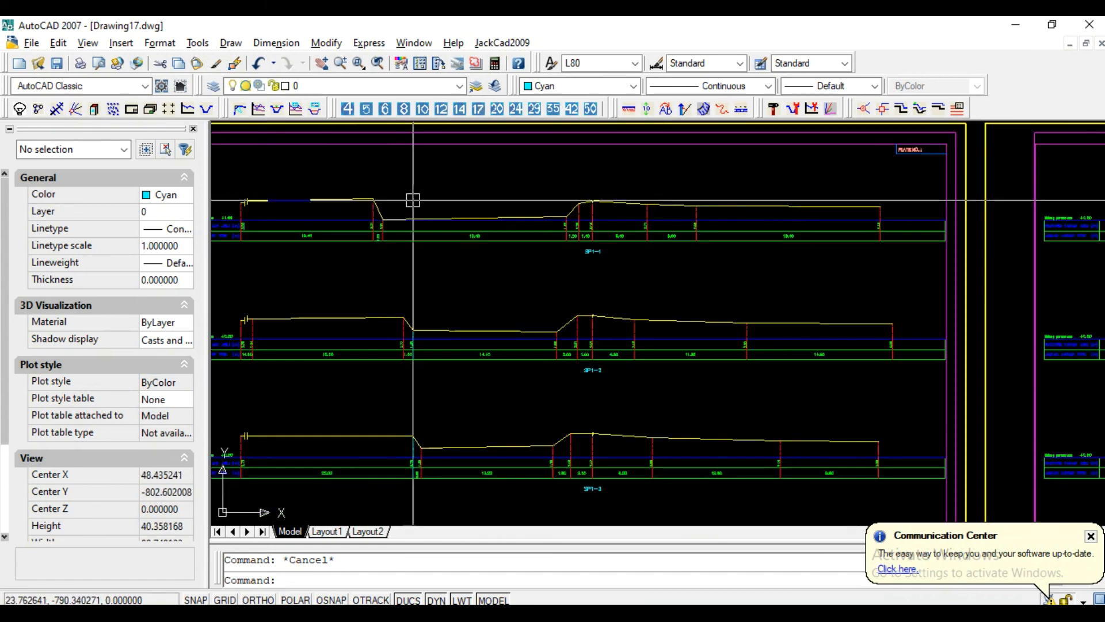
pyautogui.scroll(-3, 358, 181)
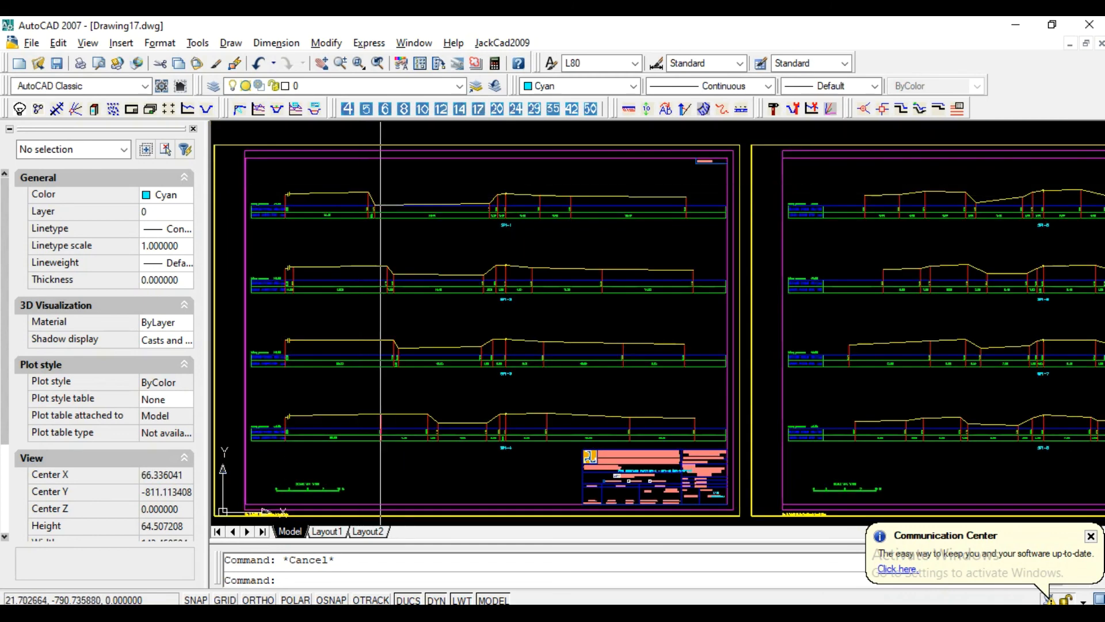
pyautogui.scroll(3, 380, 195)
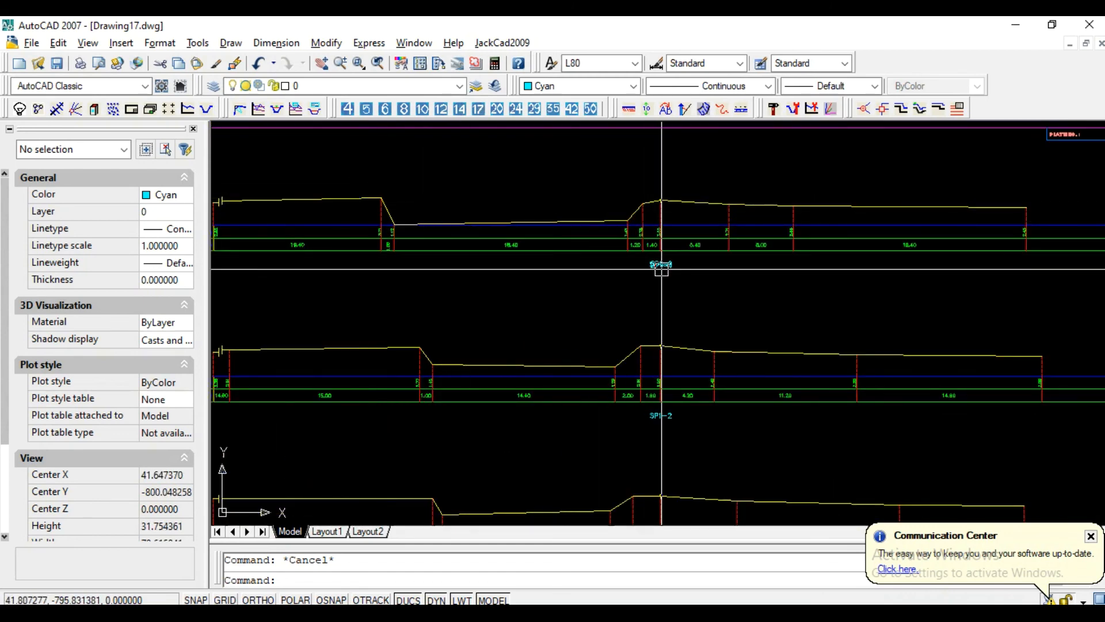
pyautogui.scroll(-2, 656, 209)
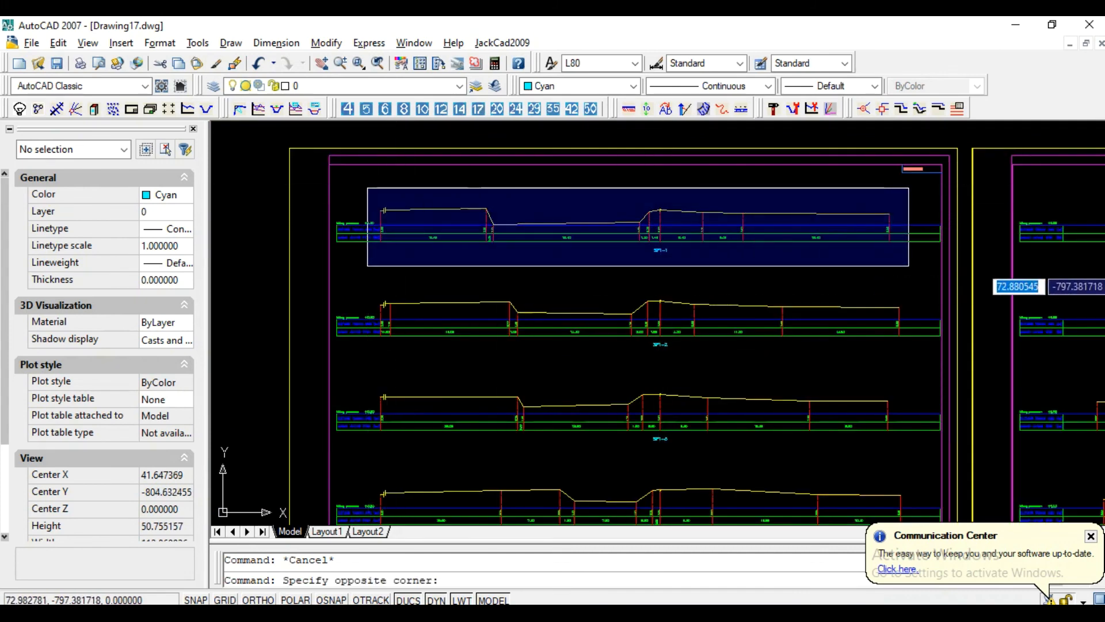
pyautogui.click(901, 270)
pyautogui.scroll(2, 676, 236)
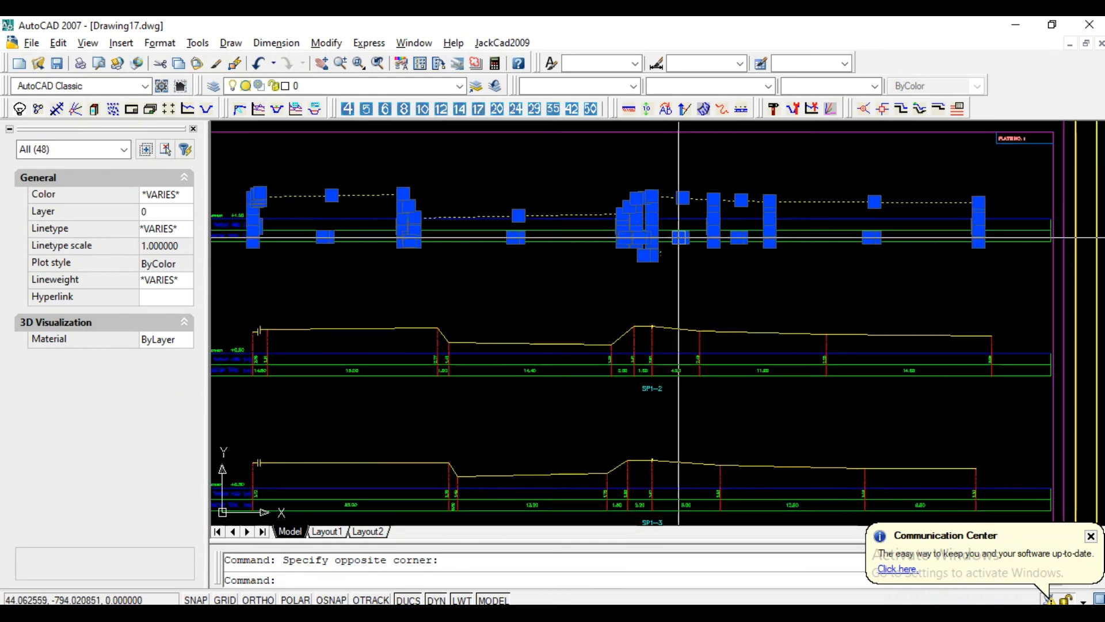
pyautogui.keyDown('shift'); pyautogui.click(623, 252); pyautogui.keyUp('shift')
pyautogui.scroll(-1, 677, 254)
pyautogui.write('m')
pyautogui.press('Return')
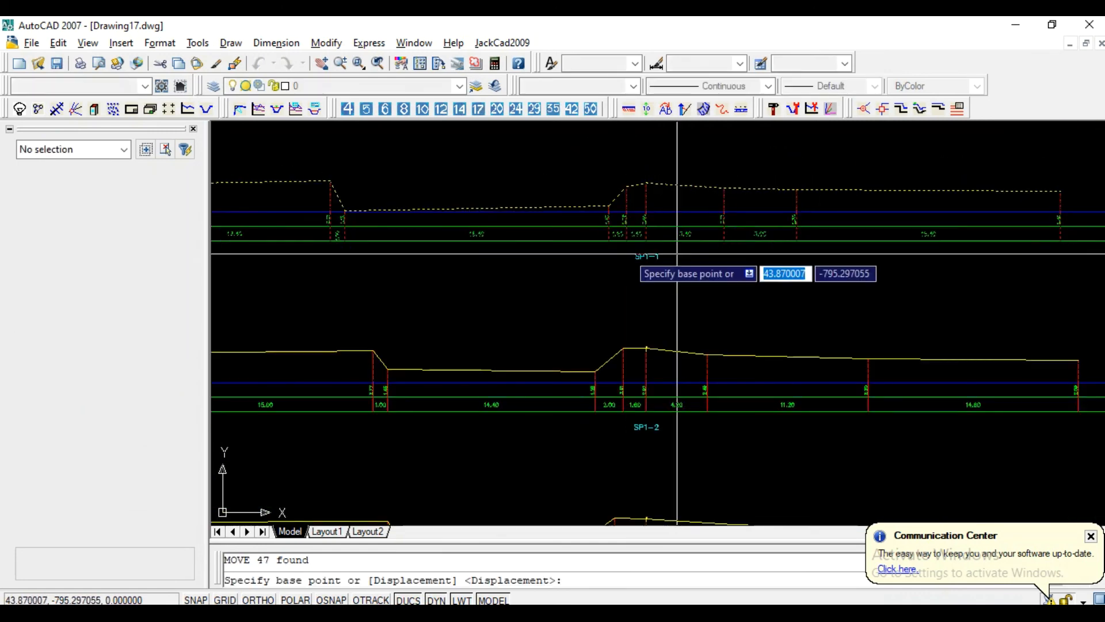
pyautogui.click(480, 241)
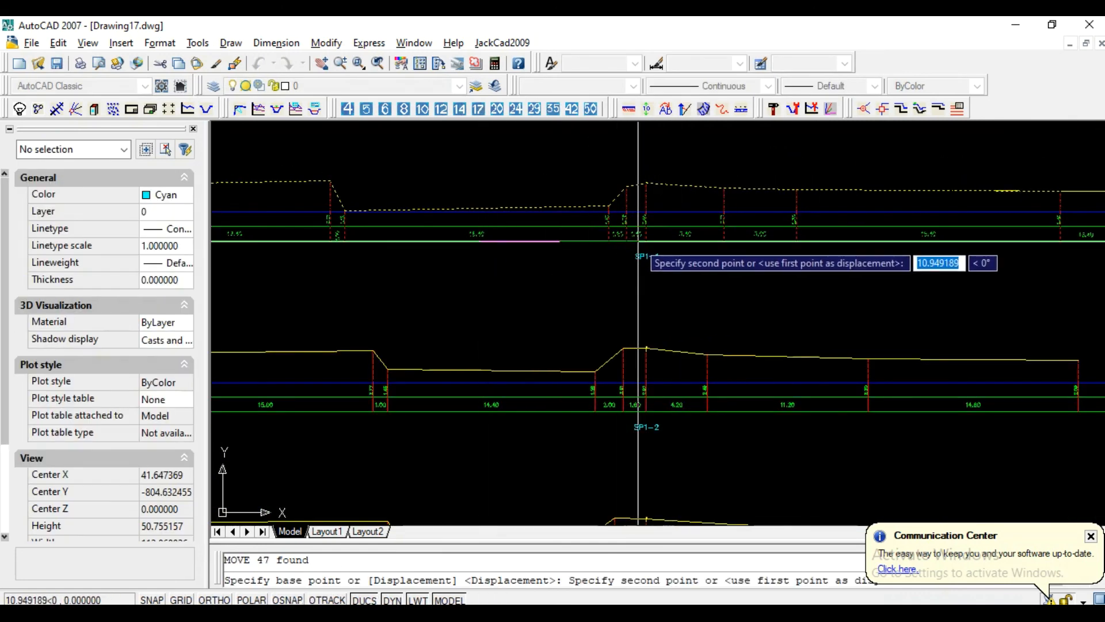
pyautogui.click(638, 242)
pyautogui.scroll(-2, 682, 268)
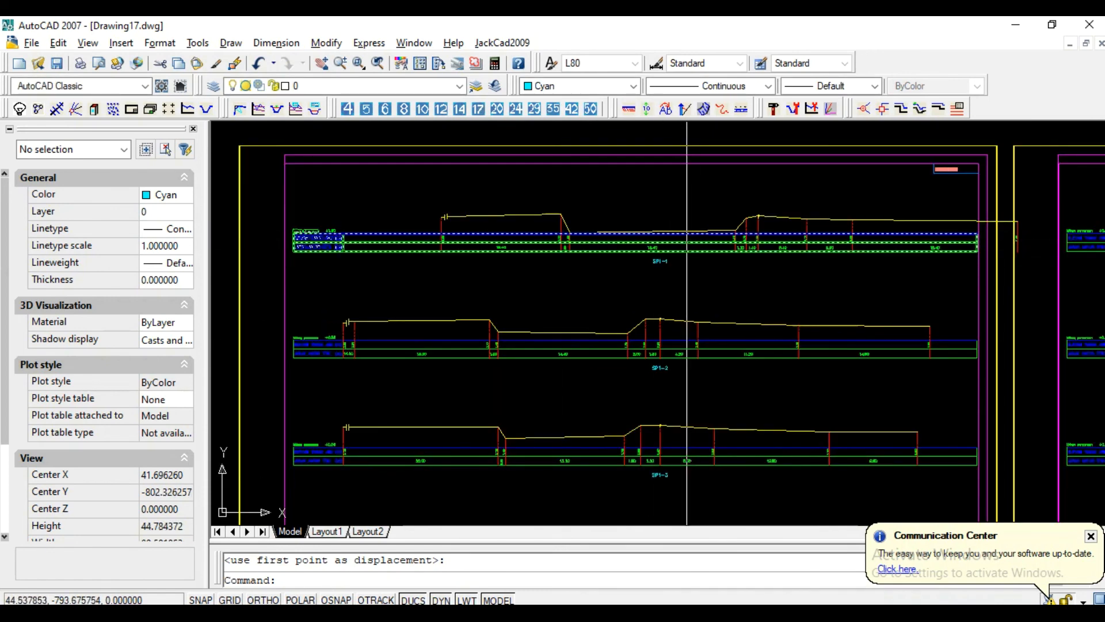
pyautogui.hotkey('ctrl', 'z')
# - Review the title block of sheet 13/13 and the row of sheets back to the SP1-1 cross section
pyautogui.scroll(-8, 857, 313)
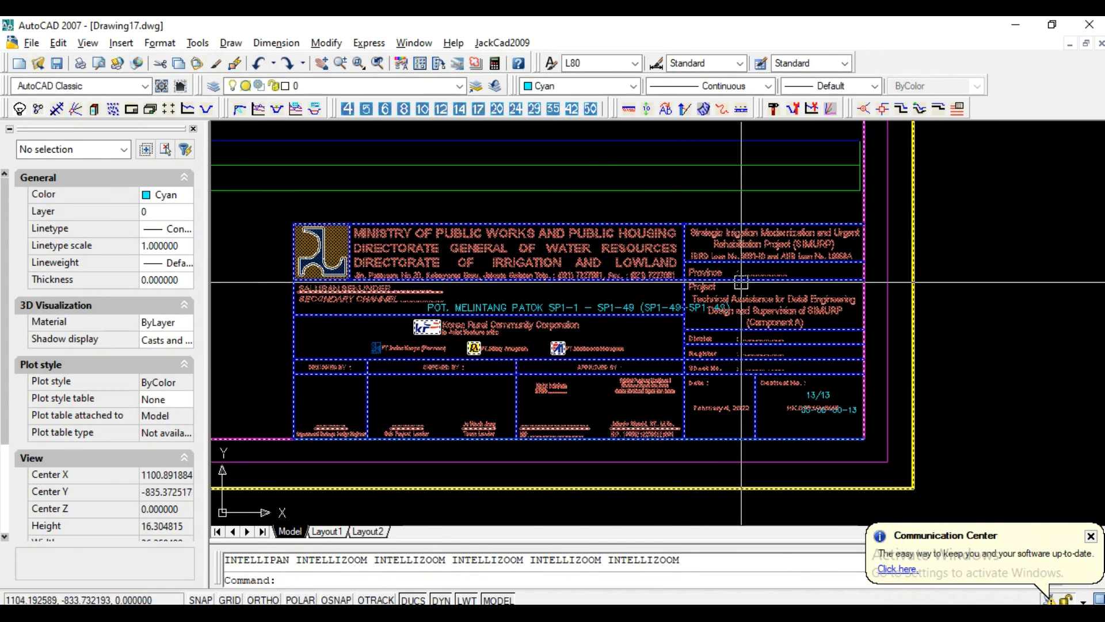
pyautogui.moveTo(508, 268); pyautogui.dragTo(900, 266, button='middle')
pyautogui.scroll(-4, 899, 265)
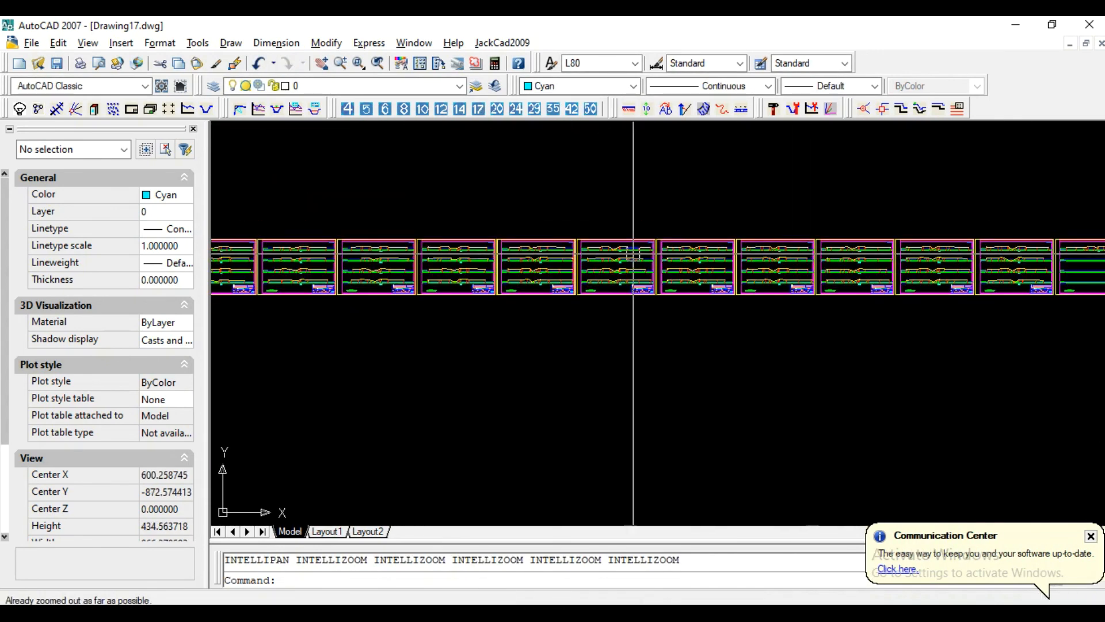
pyautogui.moveTo(322, 262); pyautogui.dragTo(695, 262, button='middle')
pyautogui.scroll(6, 495, 242)
pyautogui.scroll(6, 520, 254)
pyautogui.moveTo(464, 233); pyautogui.dragTo(580, 240, button='middle')
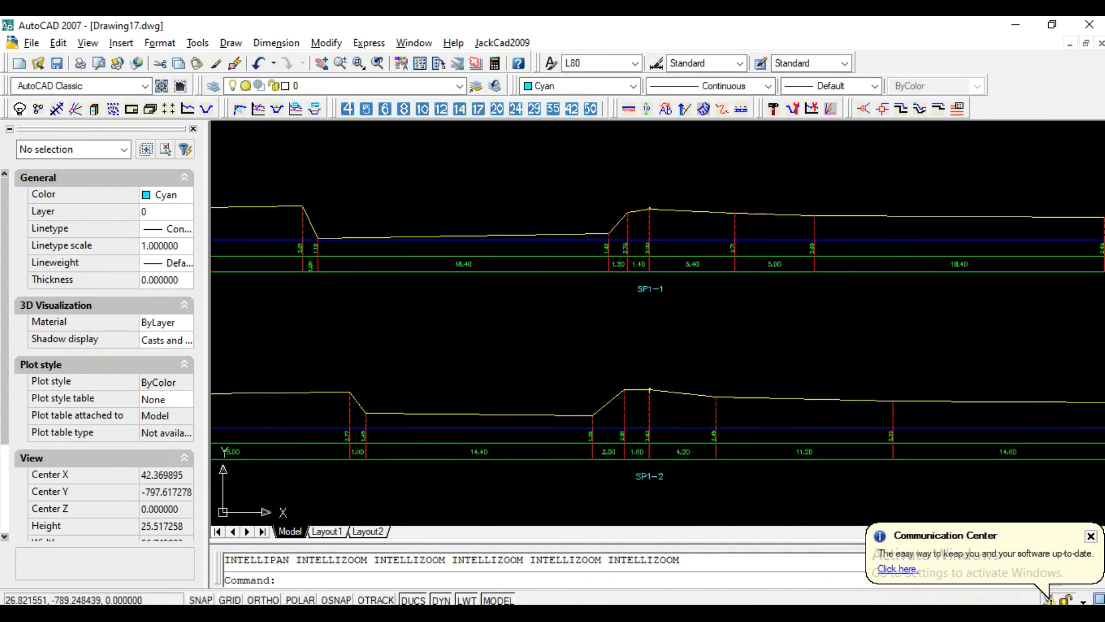
pyautogui.scroll(2, 605, 220)
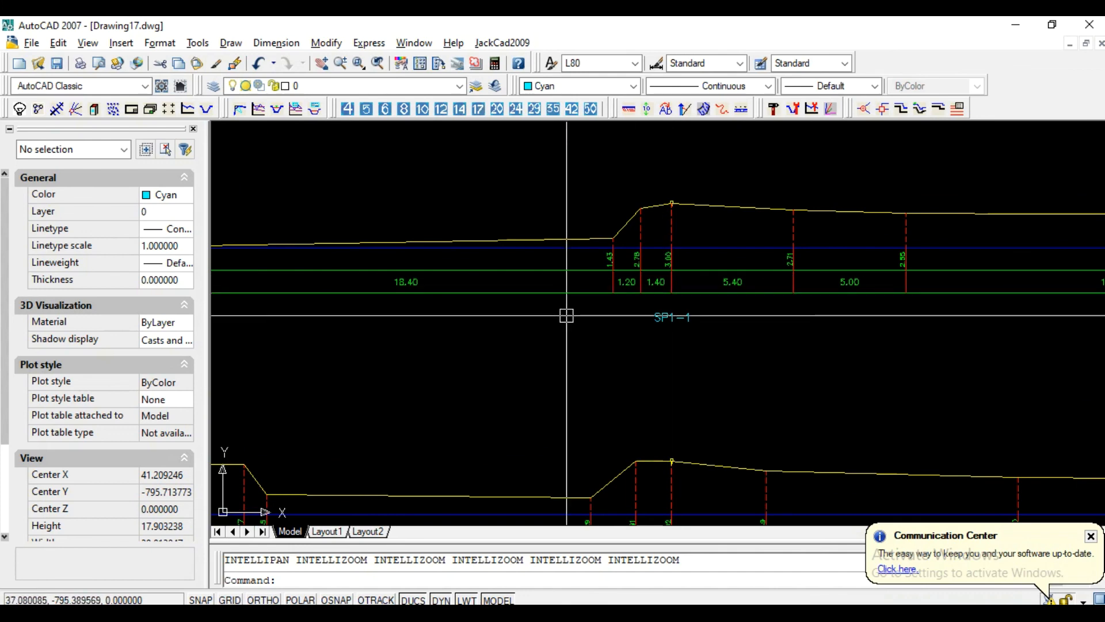
# - Switch to the CrossOk workbook in Excel and highlight the empty description cells K11:T11 and K14:T14 under SP1-1 and SP1-2
pyautogui.moveTo(358, 563)
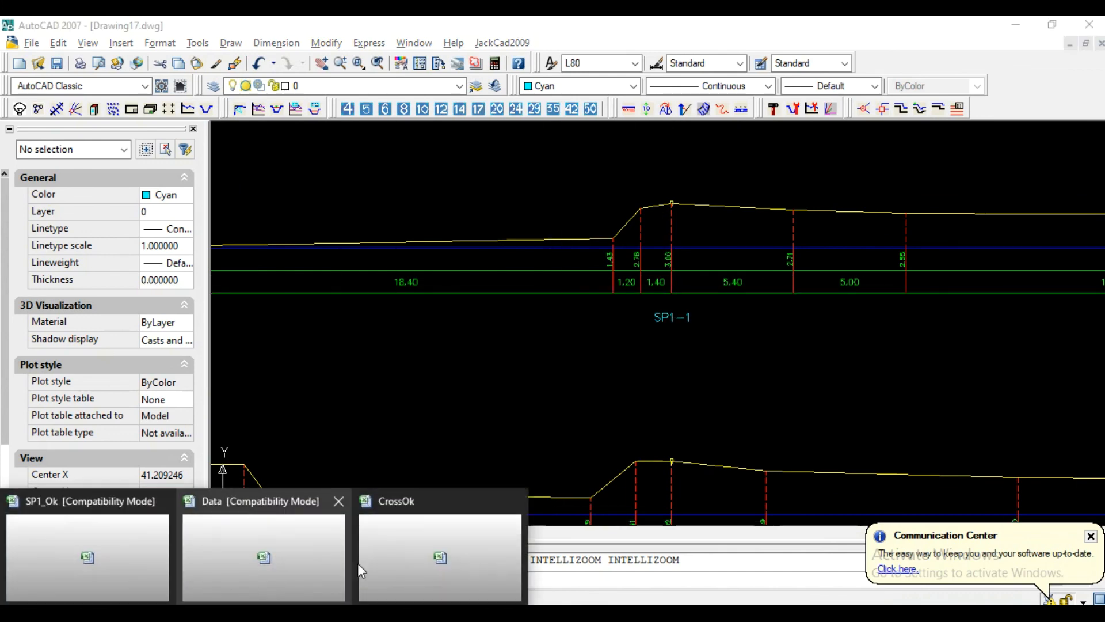
pyautogui.click(408, 560)
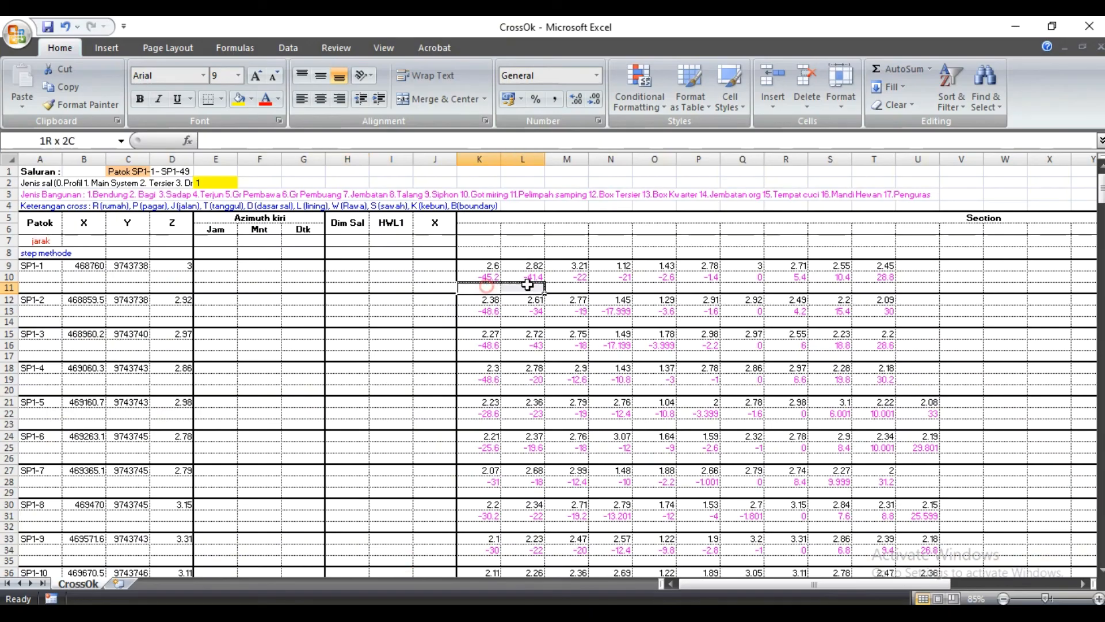
pyautogui.moveTo(665, 293); pyautogui.dragTo(880, 291)
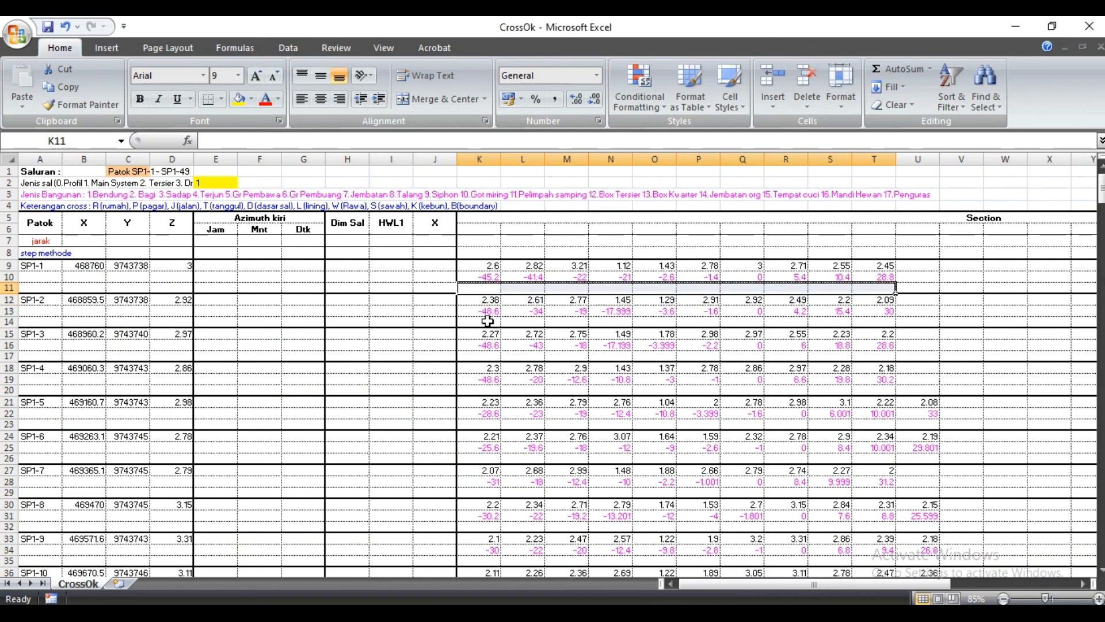
pyautogui.moveTo(490, 321); pyautogui.dragTo(666, 322)
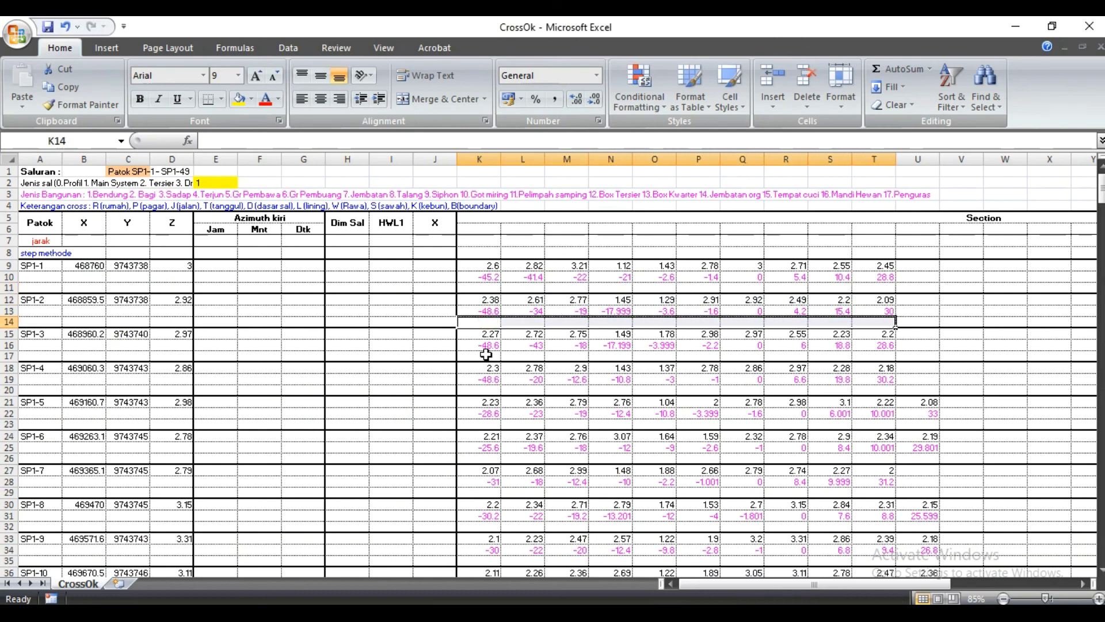
# - Switch back to AutoCAD and examine the SP1-1 profile closely around its centre point and elevation labels
pyautogui.hotkey('alt', 'Tab')
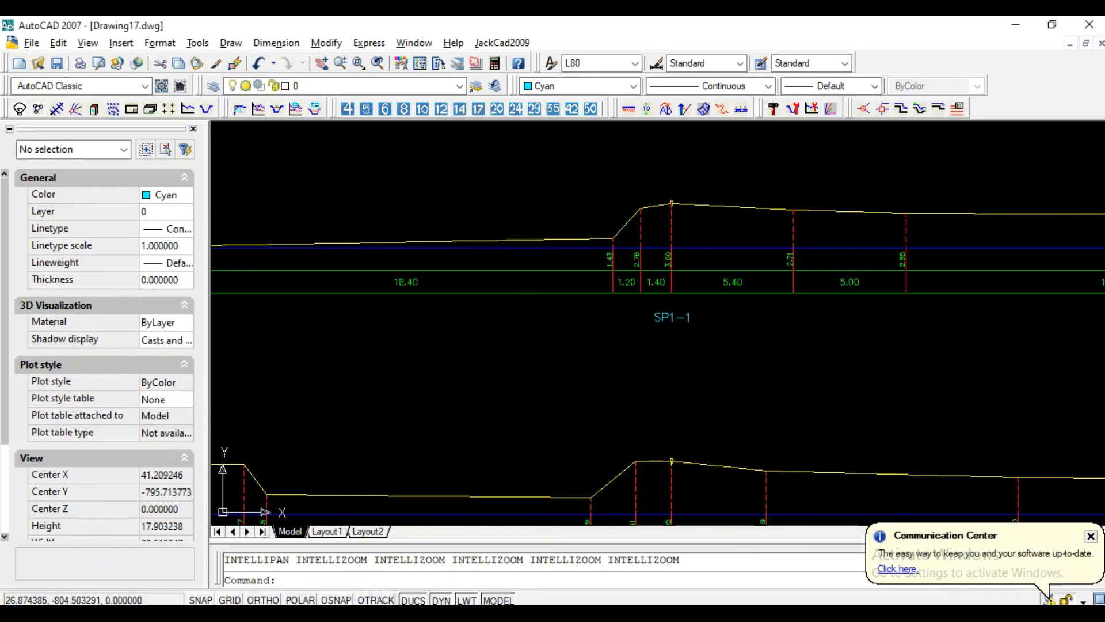
pyautogui.scroll(5, 674, 204)
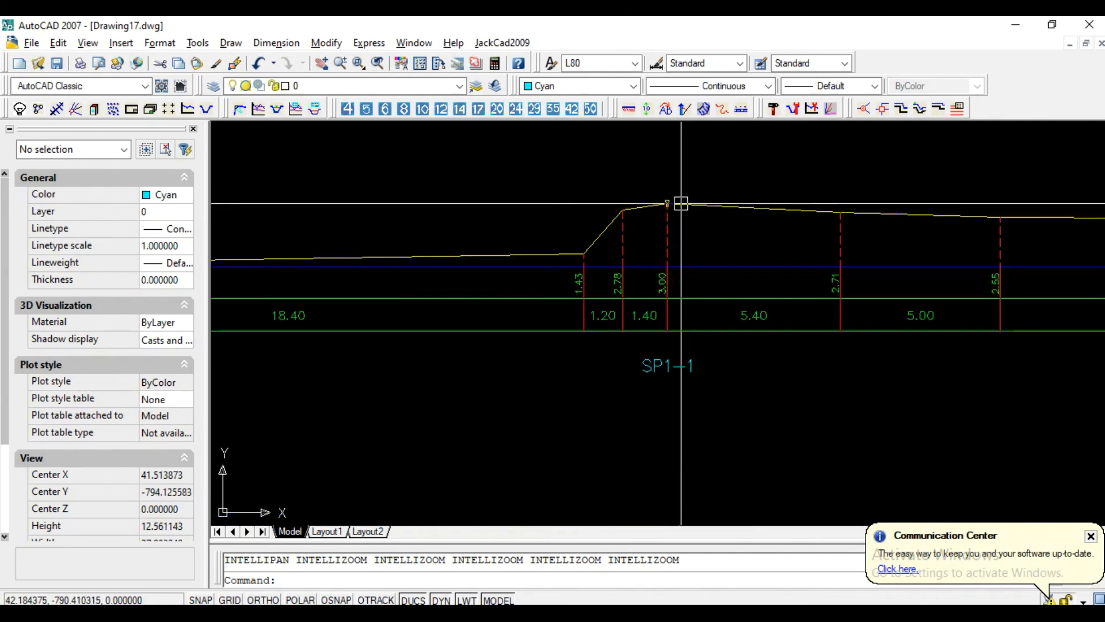
pyautogui.scroll(-2, 659, 222)
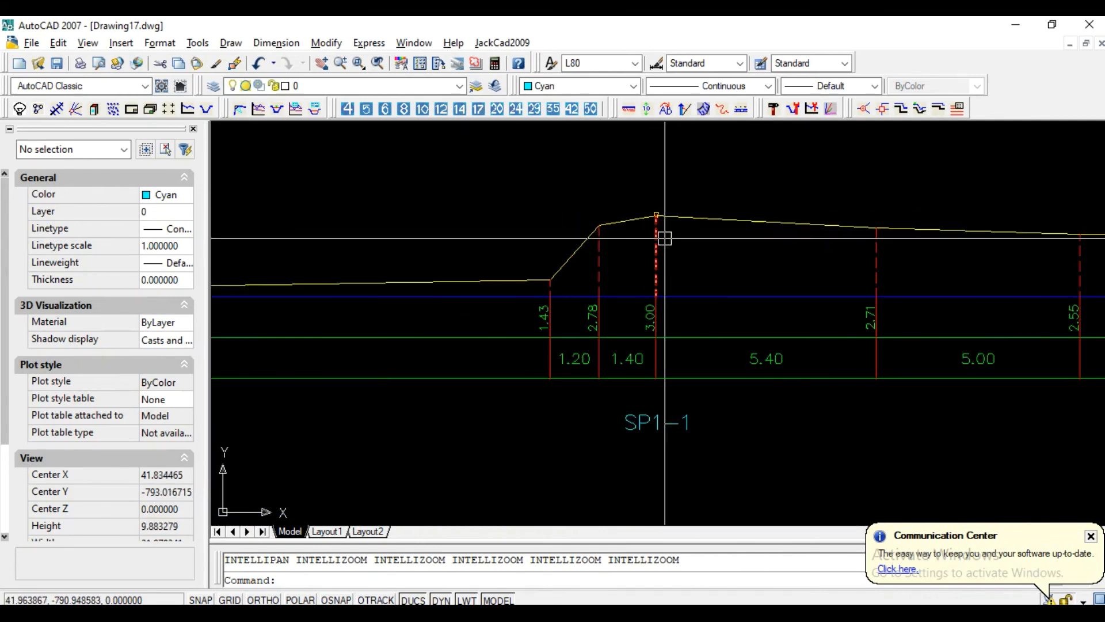
pyautogui.scroll(5, 656, 209)
pyautogui.scroll(-4, 646, 207)
pyautogui.moveTo(650, 403); pyautogui.dragTo(644, 302, button='middle')
pyautogui.scroll(1, 645, 345)
pyautogui.scroll(-1, 628, 282)
pyautogui.scroll(-1, 630, 285)
pyautogui.scroll(2, 633, 345)
pyautogui.scroll(-4, 636, 432)
pyautogui.scroll(1, 618, 414)
pyautogui.scroll(-1, 616, 410)
pyautogui.moveTo(582, 274); pyautogui.dragTo(624, 335, button='middle')
pyautogui.moveTo(535, 238); pyautogui.dragTo(560, 395, button='middle')
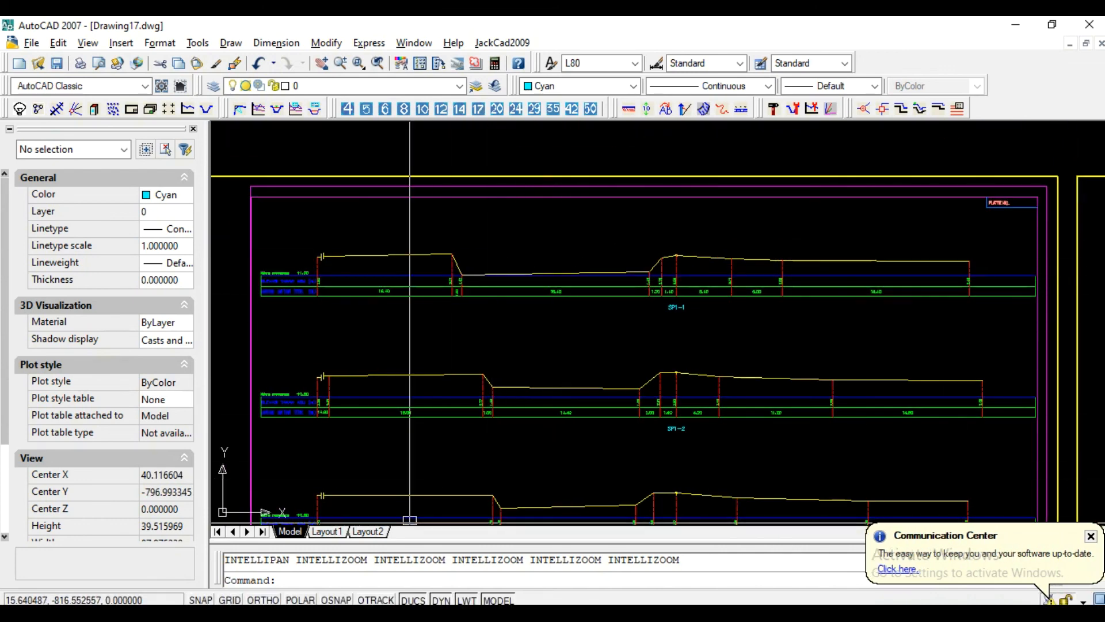
# - Return to the CrossOk workbook in Excel and highlight the empty cells K11:T11 below the SP1-1 distances
pyautogui.moveTo(363, 601)
pyautogui.click(439, 555)
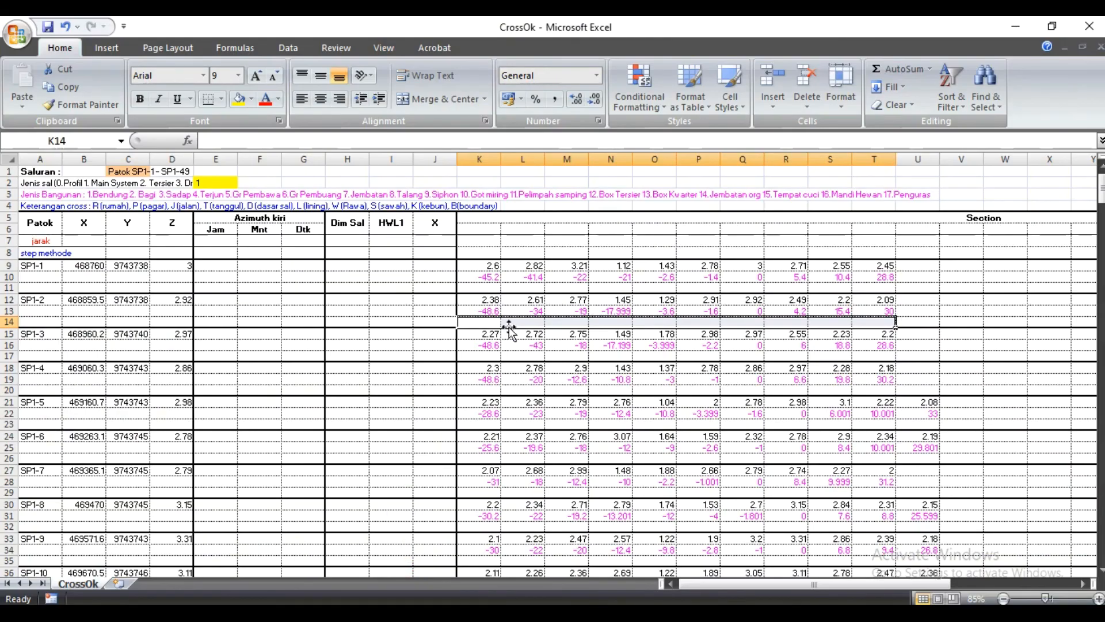
pyautogui.click(481, 286)
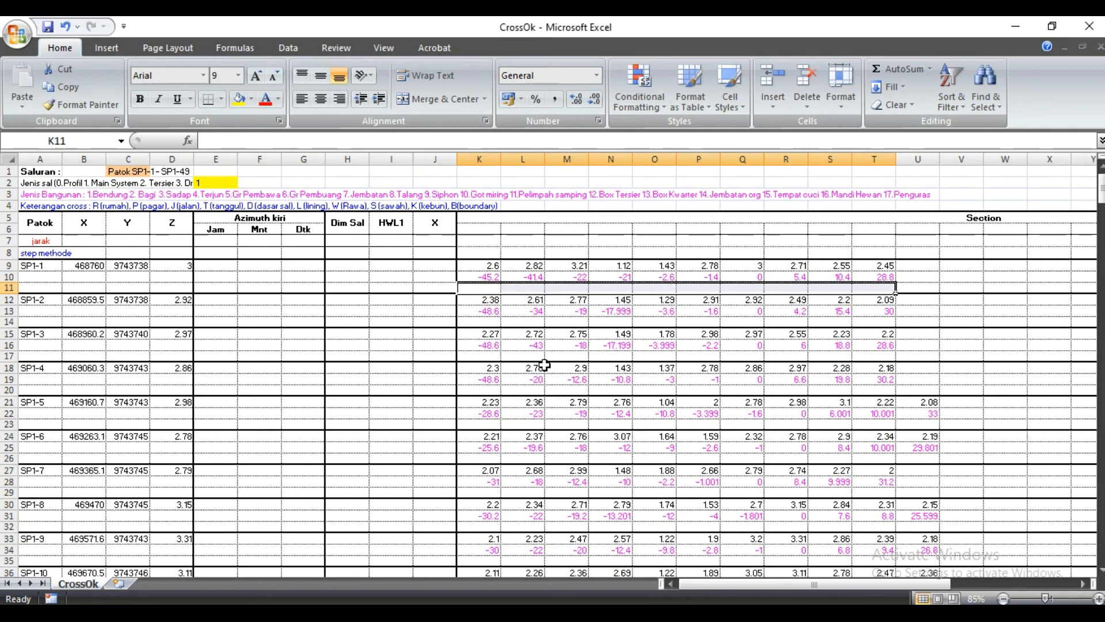
pyautogui.click(264, 604)
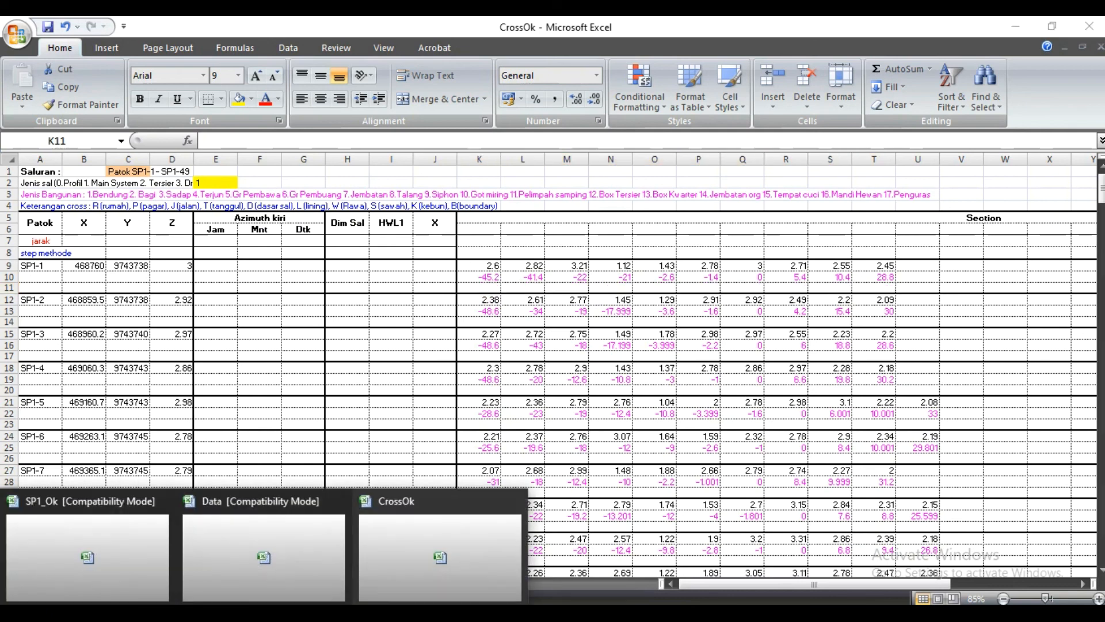
# - Switch to Drawing16 in AutoCAD and look over the rows of green survey-point texts
pyautogui.hotkey('alt', 'Tab')
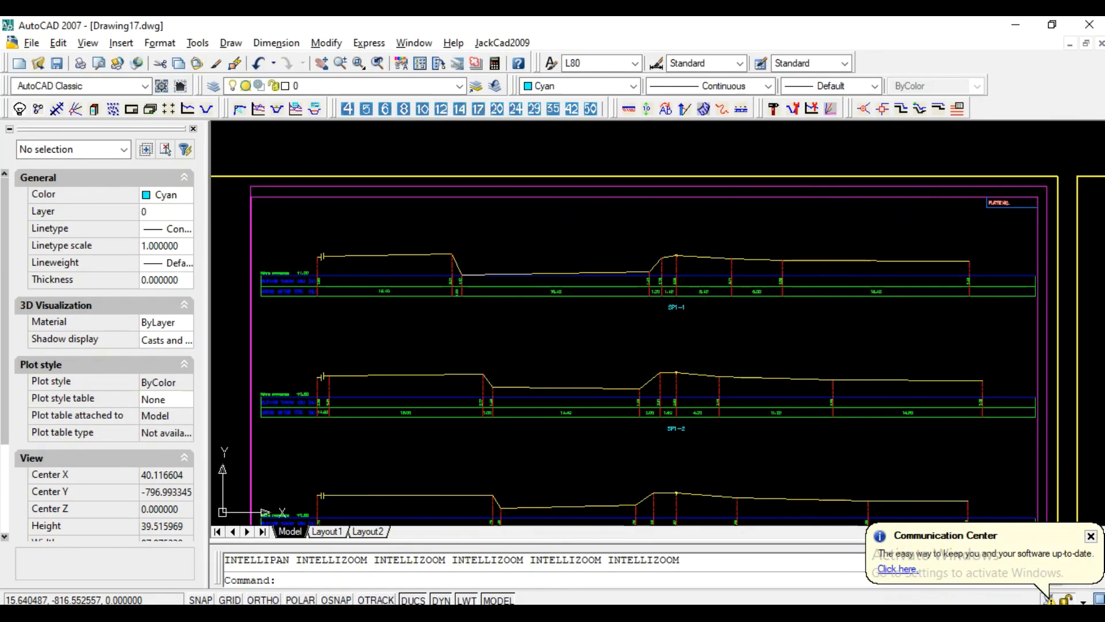
pyautogui.click(414, 43)
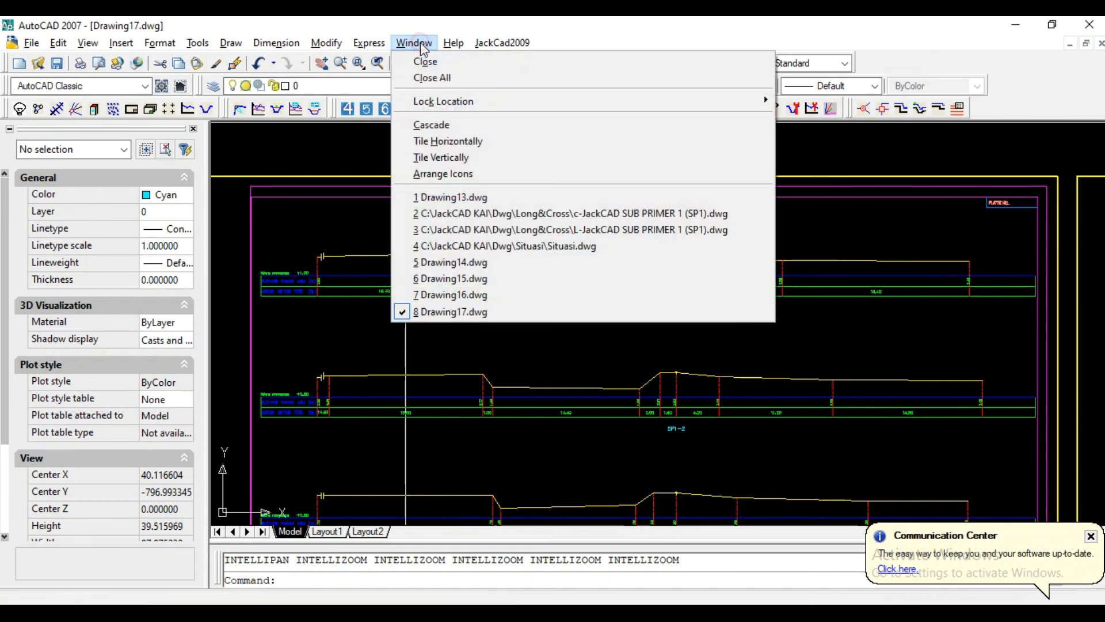
pyautogui.click(477, 295)
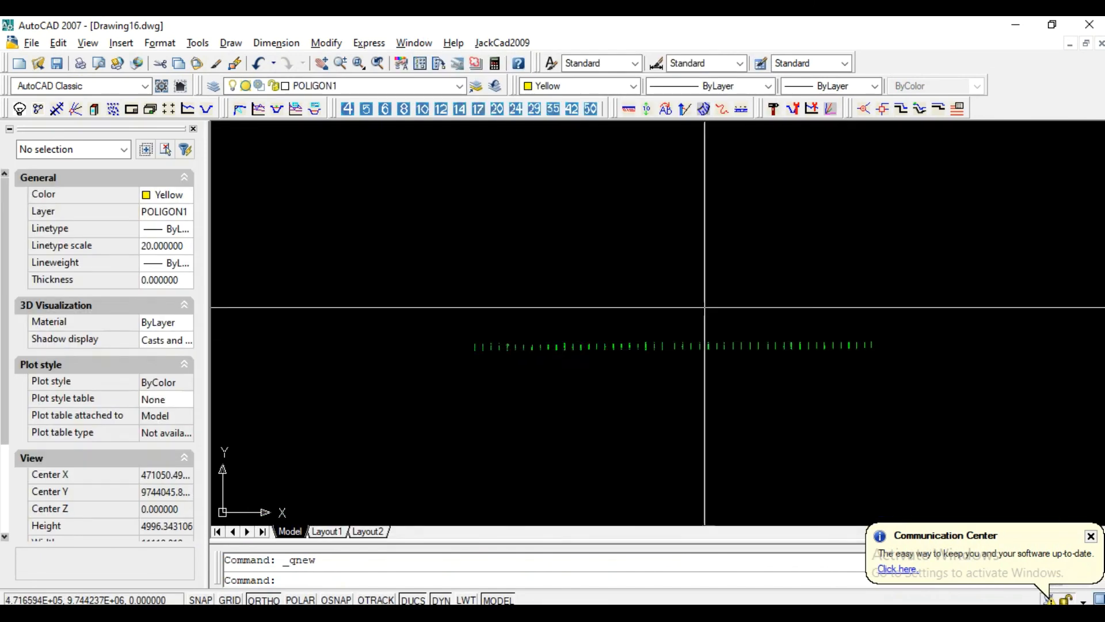
pyautogui.scroll(3, 575, 338)
pyautogui.scroll(3, 484, 324)
pyautogui.scroll(-9, 625, 320)
pyautogui.middleClick(604, 276)
pyautogui.middleClick(605, 277)
pyautogui.moveTo(465, 265); pyautogui.dragTo(448, 262, button='middle')
pyautogui.scroll(8, 449, 161)
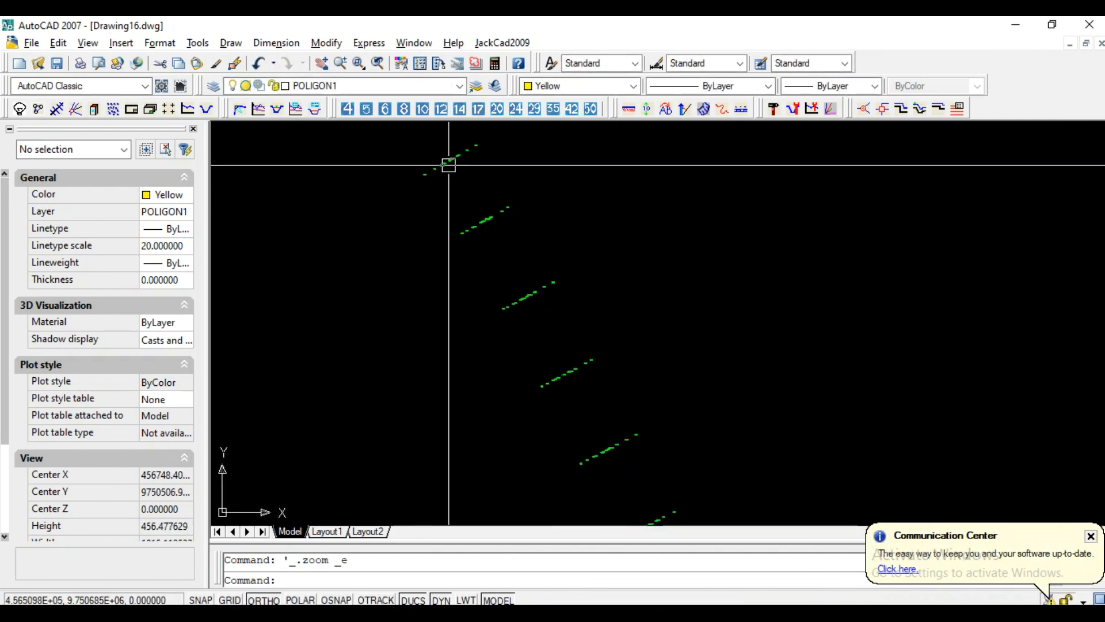
# - Examine the overlapping elevation and code texts of the SP1-49 section at the end of the diagonal row
pyautogui.moveTo(457, 219); pyautogui.dragTo(419, 282, button='middle')
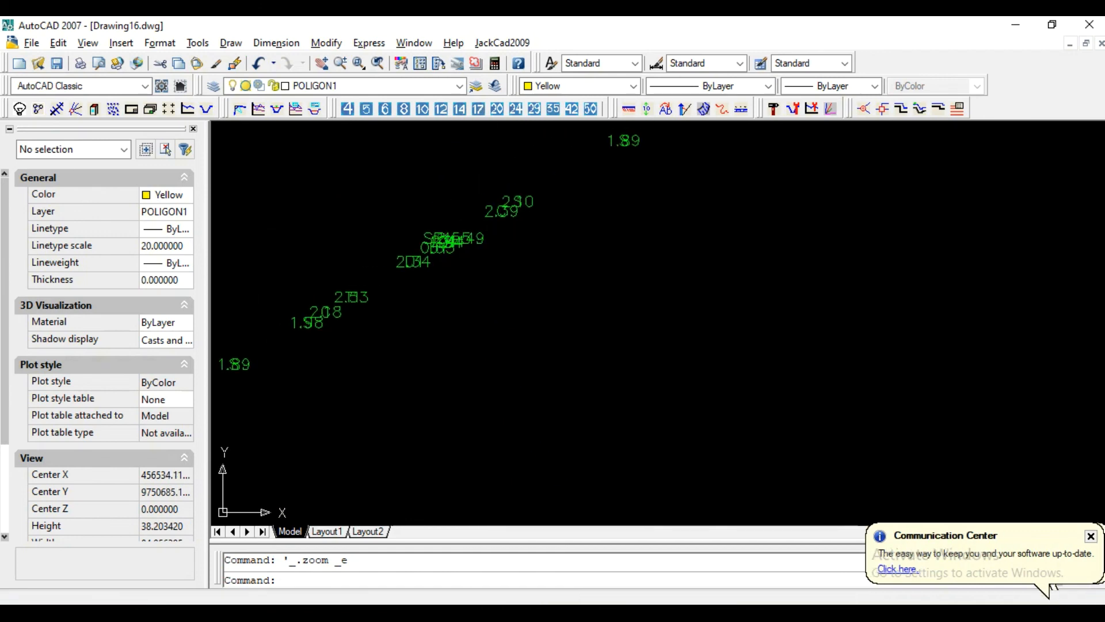
pyautogui.scroll(2, 520, 186)
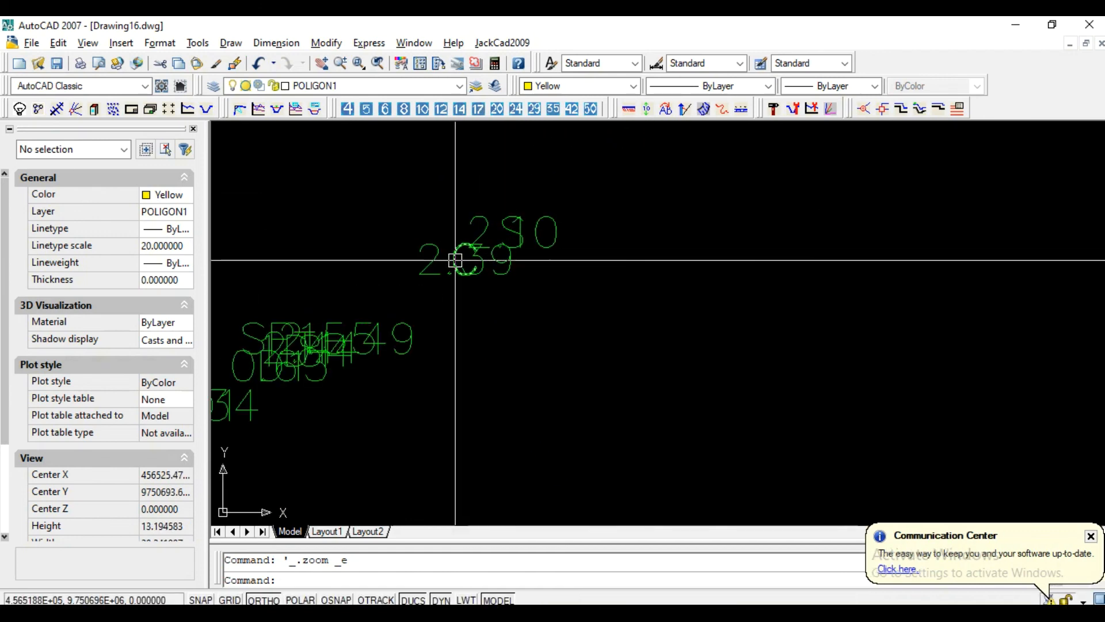
pyautogui.moveTo(400, 283); pyautogui.dragTo(598, 207, button='middle')
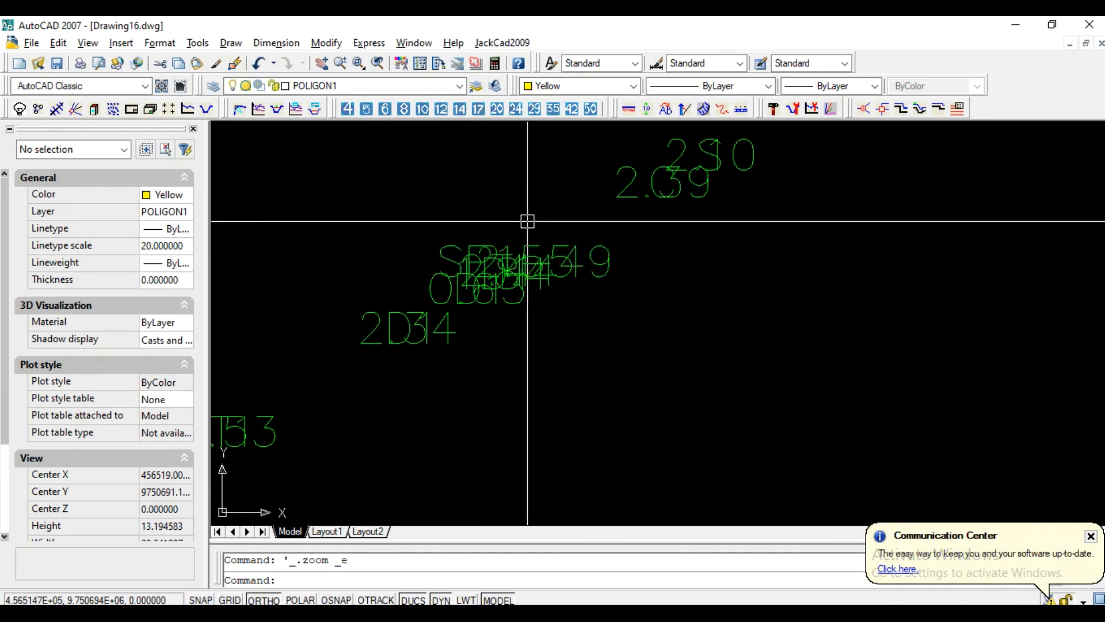
pyautogui.moveTo(660, 175); pyautogui.dragTo(606, 229, button='middle')
pyautogui.scroll(-1, 601, 248)
pyautogui.moveTo(688, 198); pyautogui.dragTo(620, 251, button='middle')
pyautogui.scroll(1, 756, 165)
pyautogui.scroll(-2, 735, 171)
# - Copy the entire diagonal row of survey texts horizontally about 6768 units to the right of the original
pyautogui.scroll(-11, 678, 222)
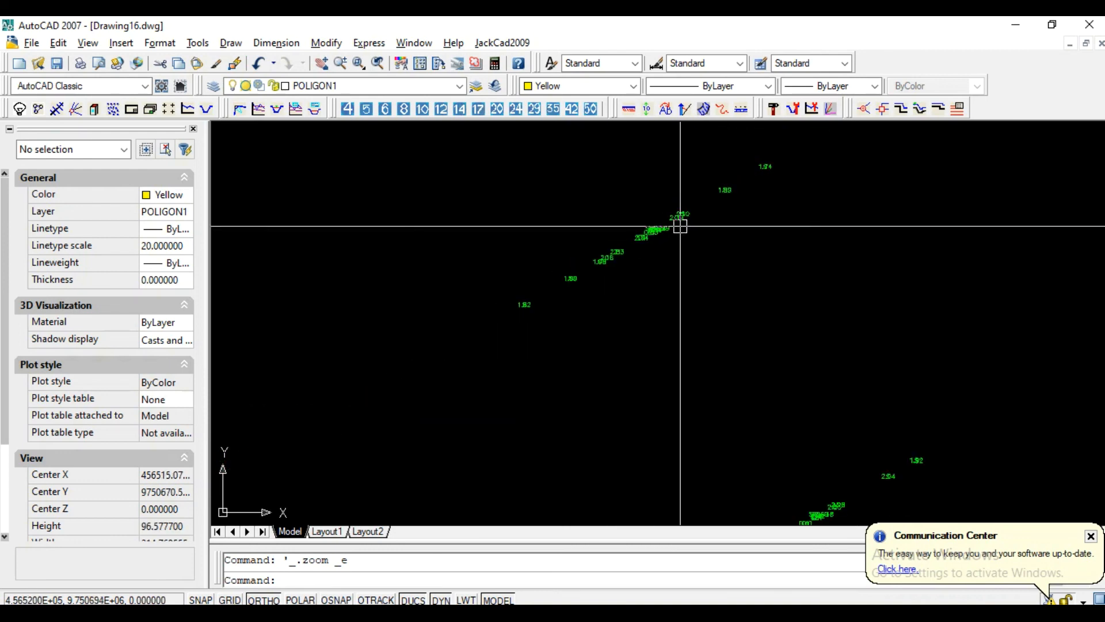
pyautogui.scroll(-8, 645, 230)
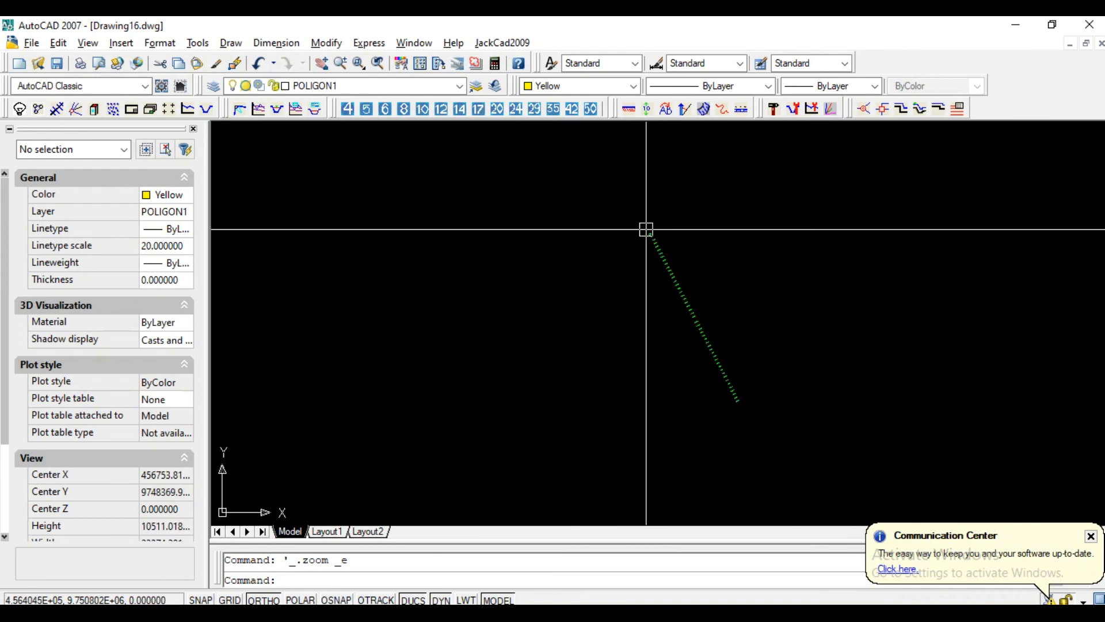
pyautogui.click(818, 456)
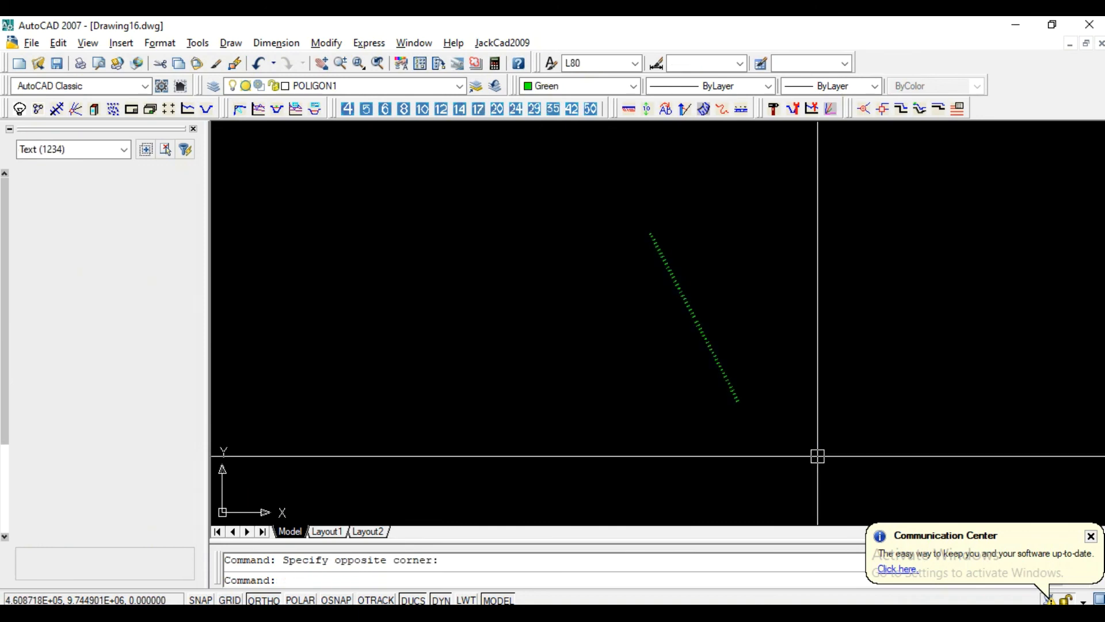
pyautogui.write('co')
pyautogui.press('Return')
pyautogui.scroll(-1, 707, 331)
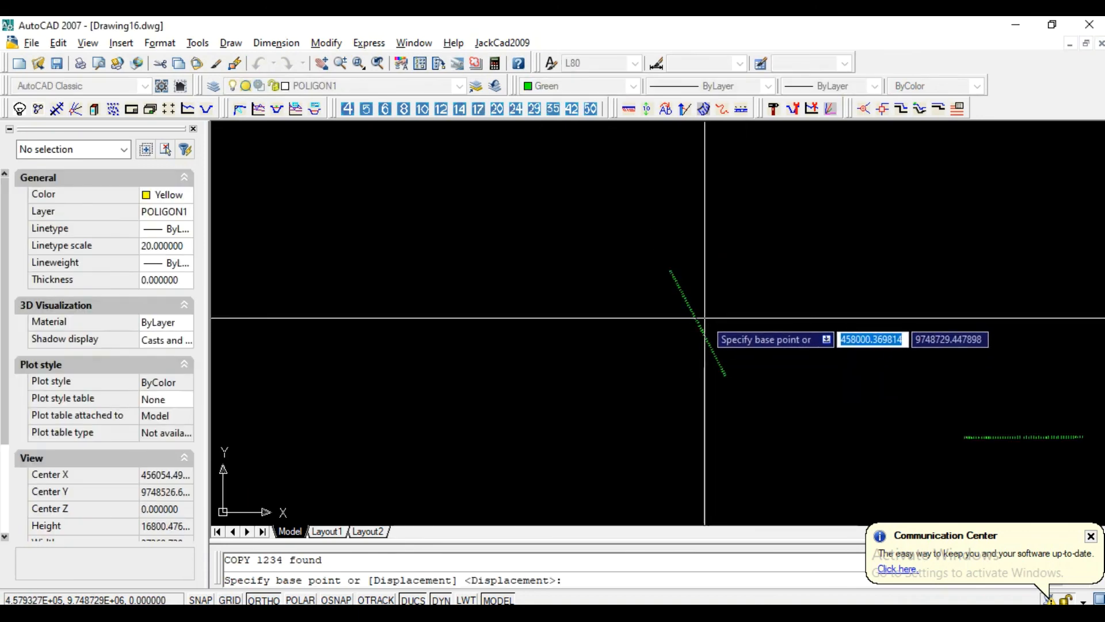
pyautogui.click(701, 319)
pyautogui.click(863, 297)
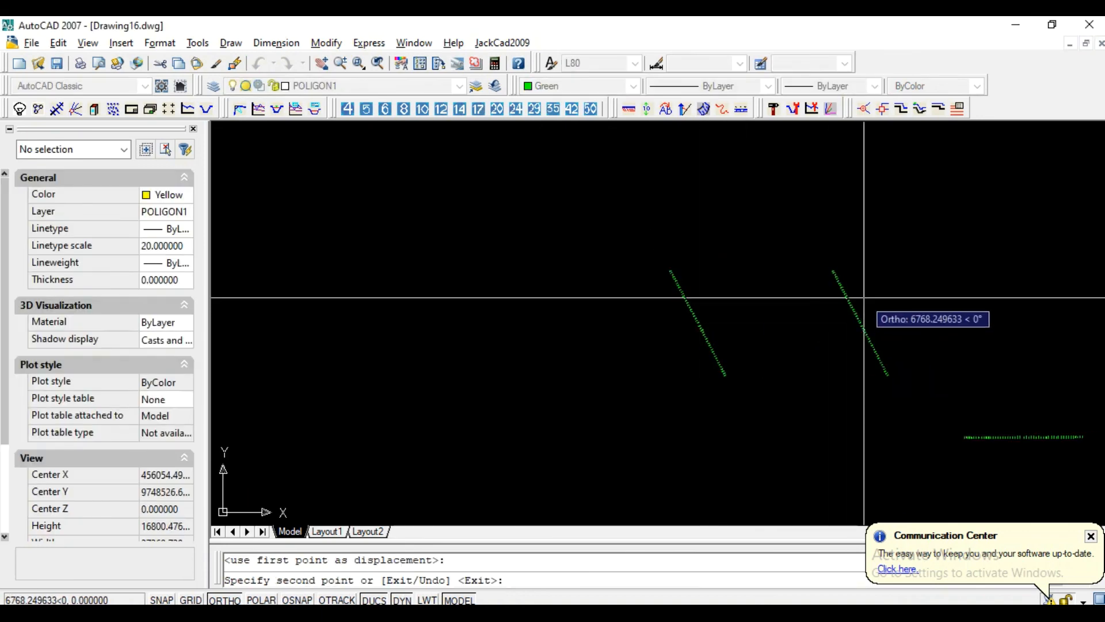
pyautogui.scroll(2, 864, 298)
pyautogui.press('Escape')
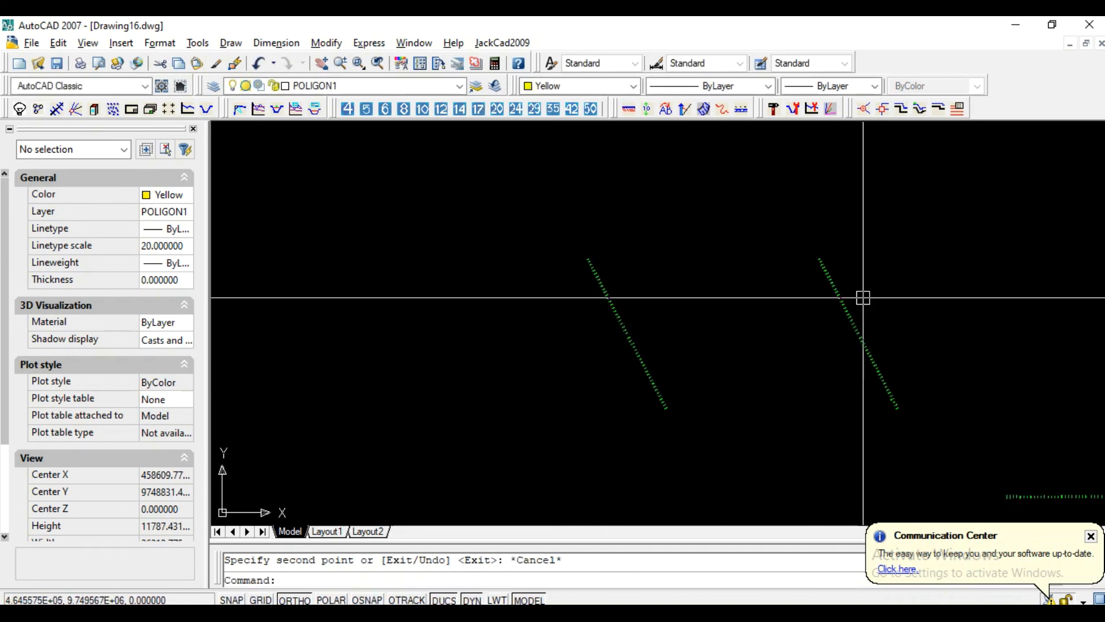
# - Turn off the current POLIGON1 layer to leave the point codes at the copied SP1-49 section, and inspect its outermost upper point
pyautogui.scroll(15, 841, 278)
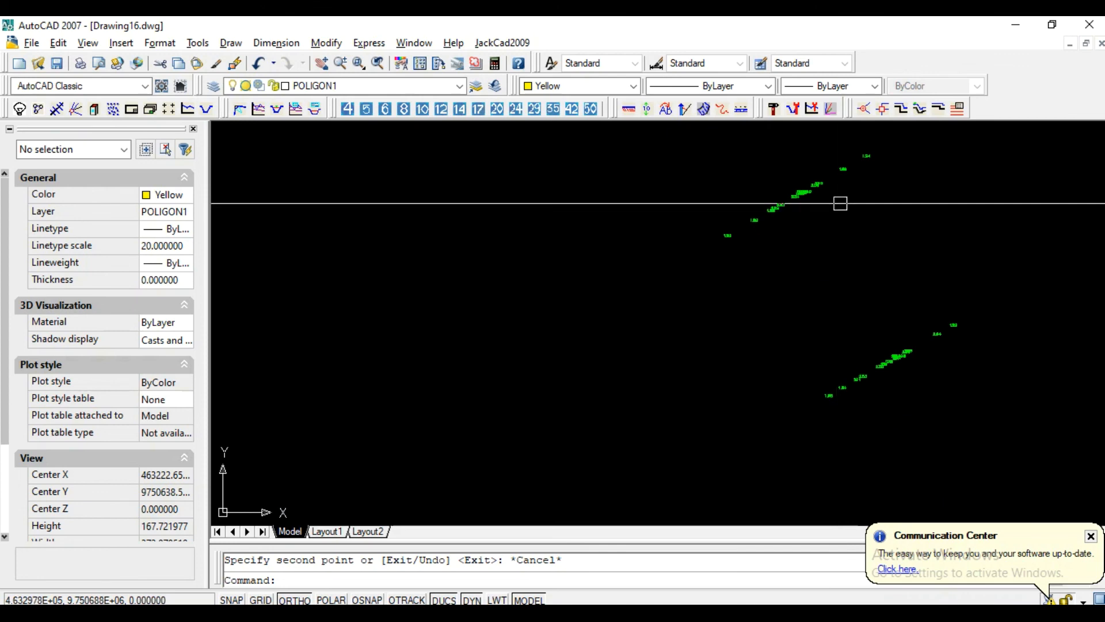
pyautogui.scroll(6, 873, 144)
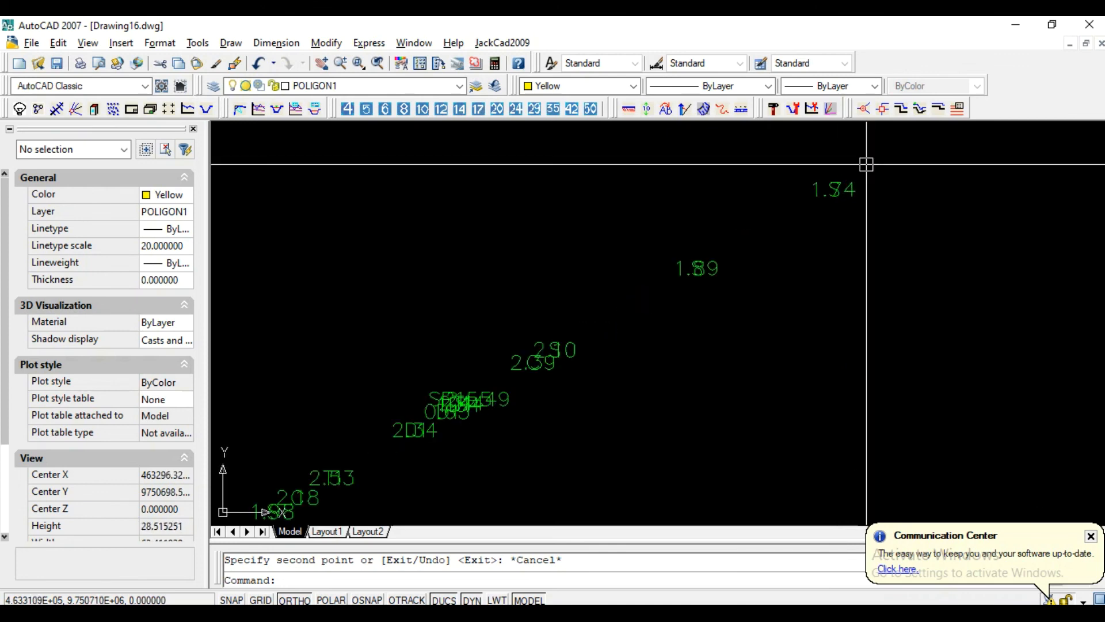
pyautogui.click(293, 85)
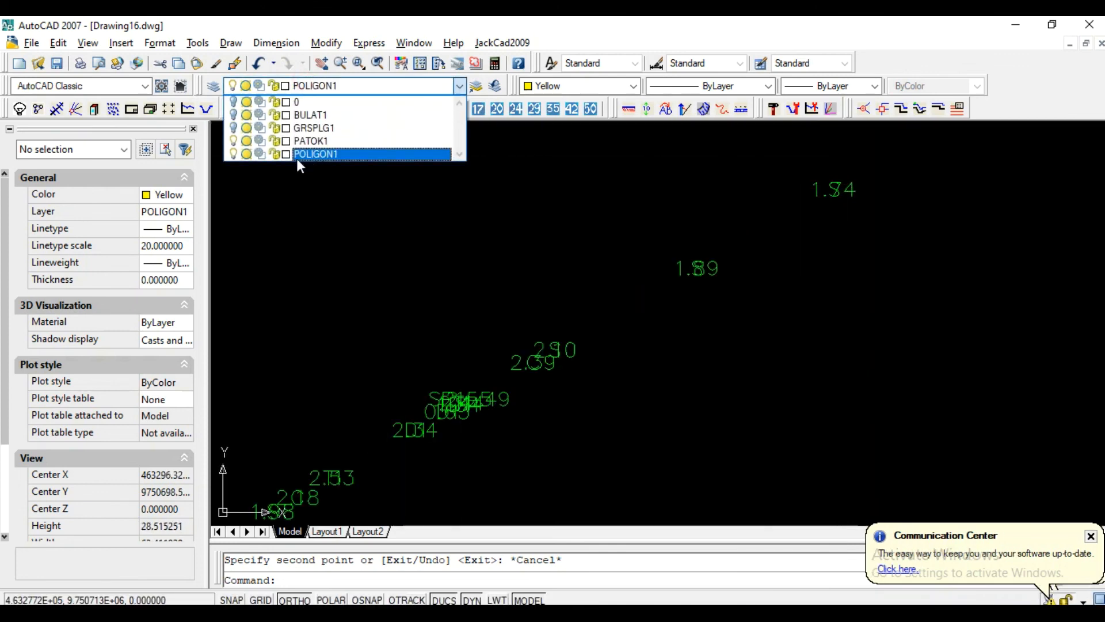
pyautogui.click(236, 153)
pyautogui.click(558, 255)
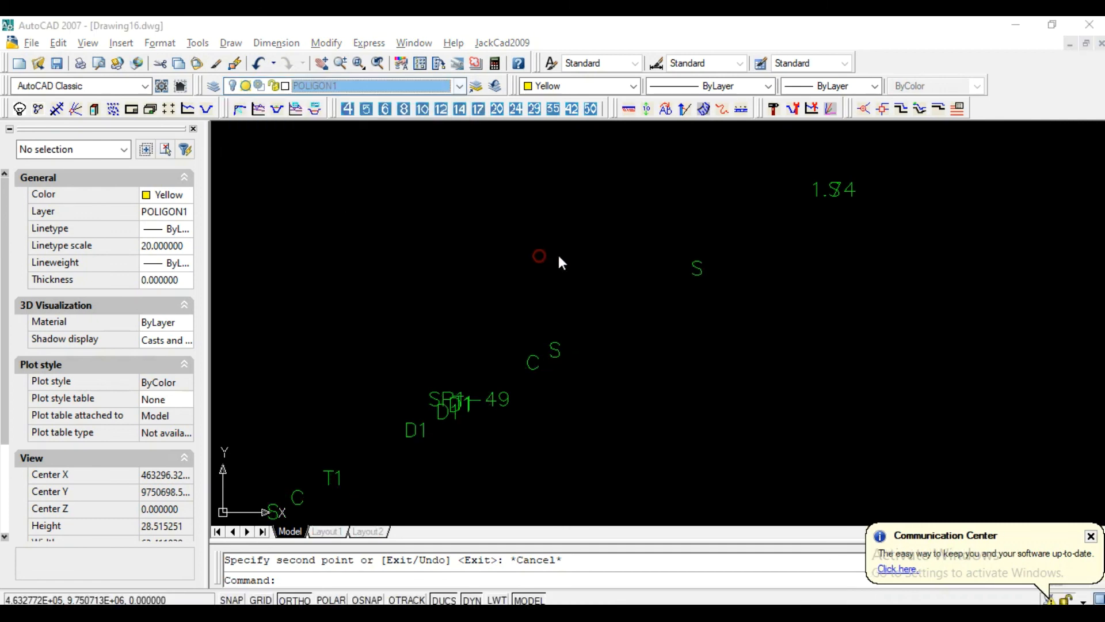
pyautogui.click(625, 348)
pyautogui.scroll(4, 779, 193)
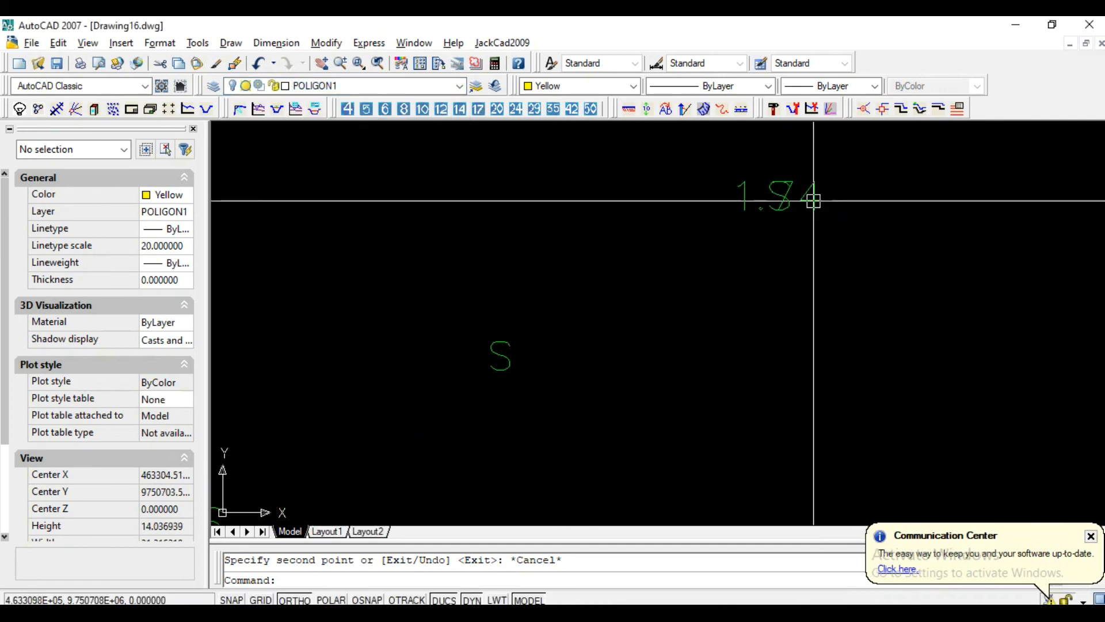